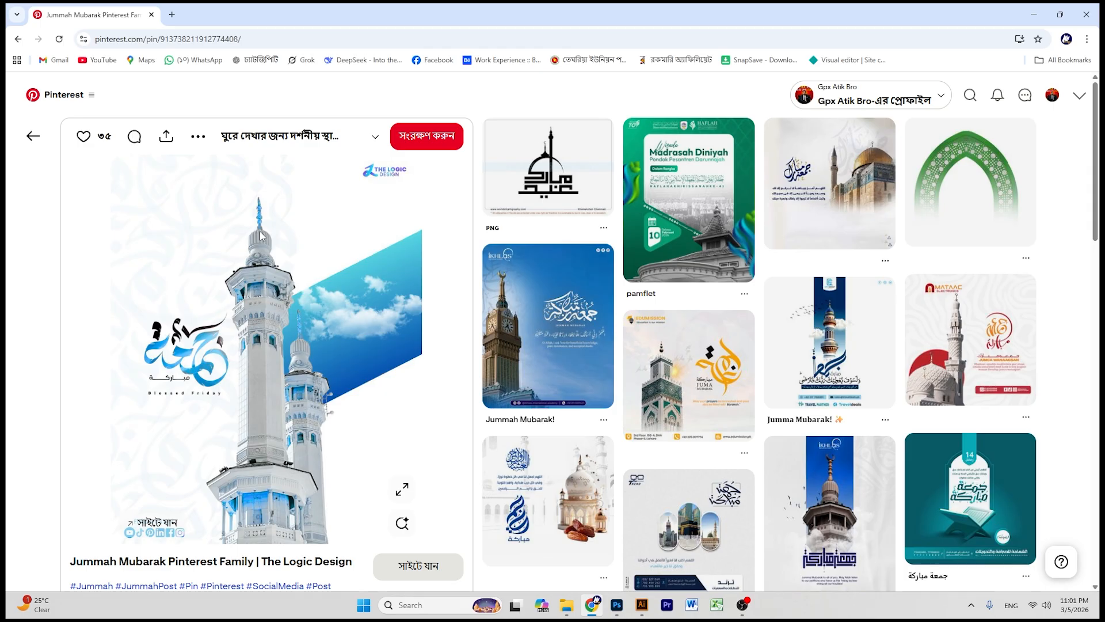
- Copy the Jummah Mubarak minaret pin image from Pinterest and return to Photoshop
{"action": "right_click", "coordinate": [260, 234]}
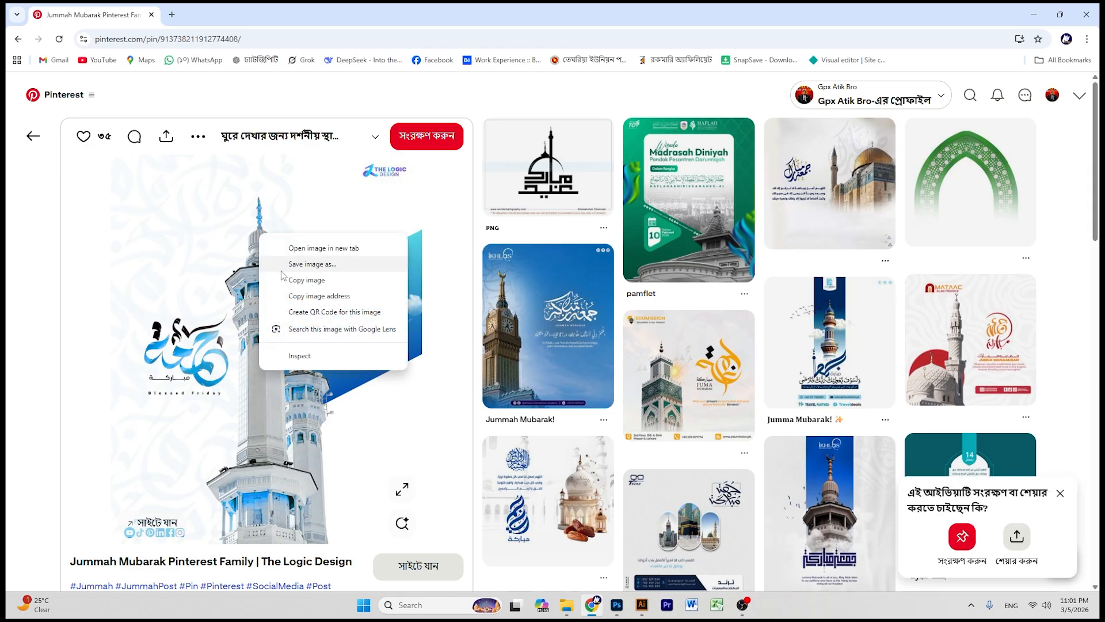
{"action": "left_click", "coordinate": [297, 280]}
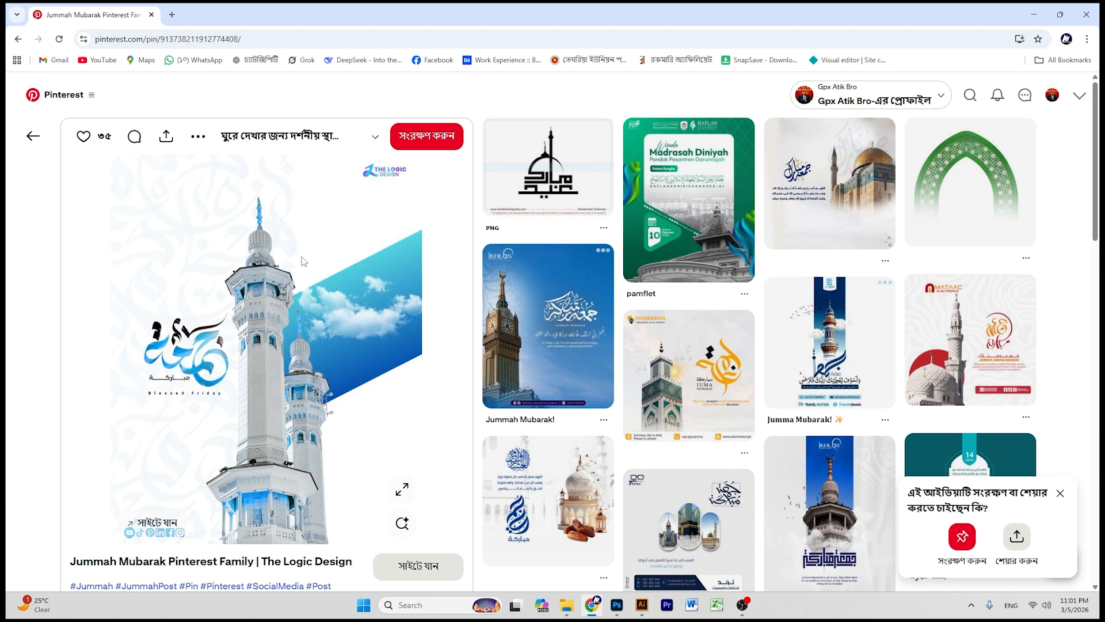
{"action": "right_click", "coordinate": [262, 228]}
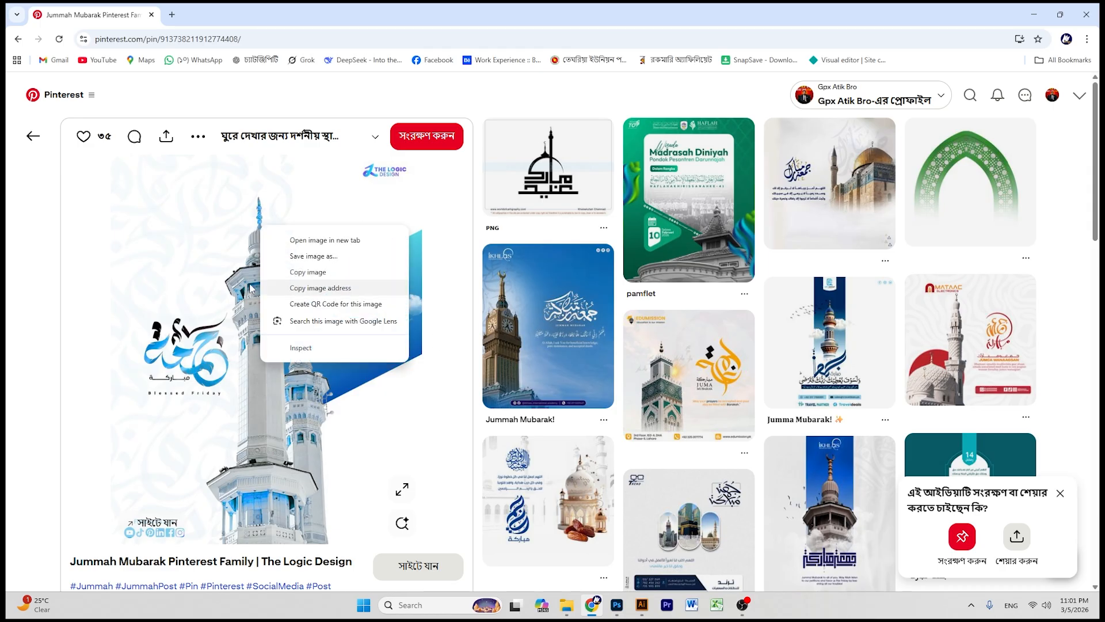
{"action": "left_click", "coordinate": [333, 279]}
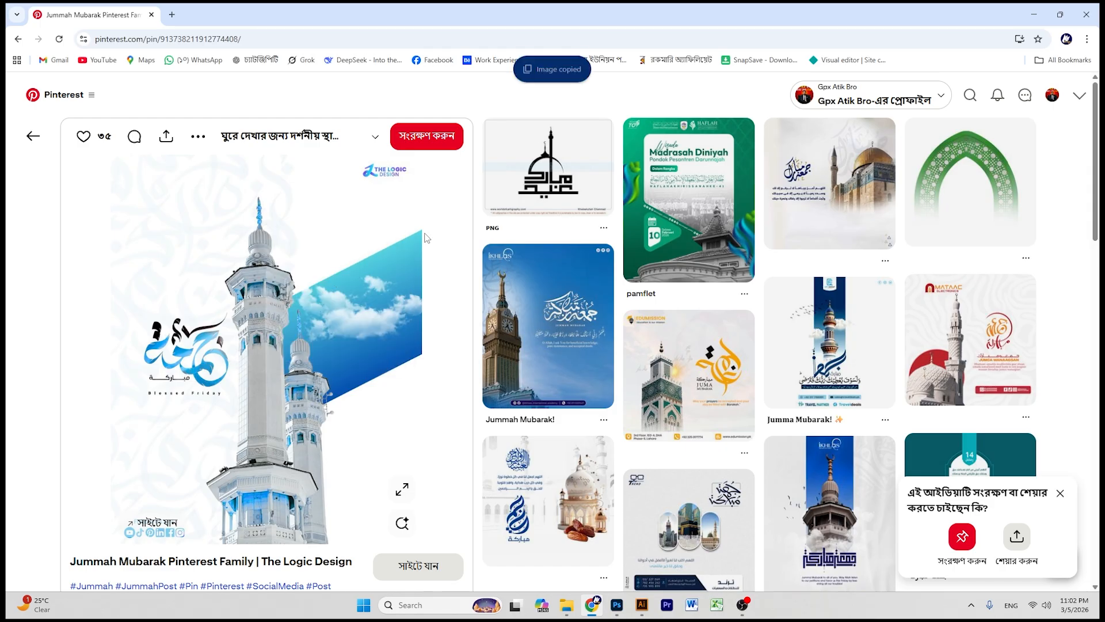
{"action": "left_click", "coordinate": [1033, 14]}
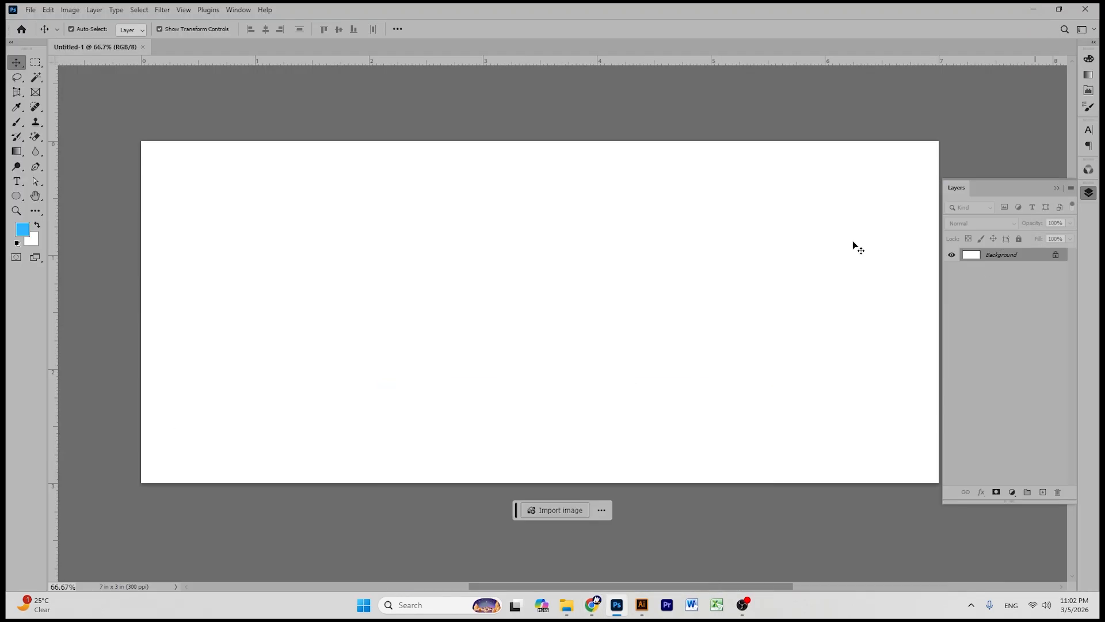
{"action": "left_click", "coordinate": [27, 10]}
- Create a new Custom 7 x 3 in, 300 ppi document (Untitled-2)
{"action": "left_click", "coordinate": [43, 23]}
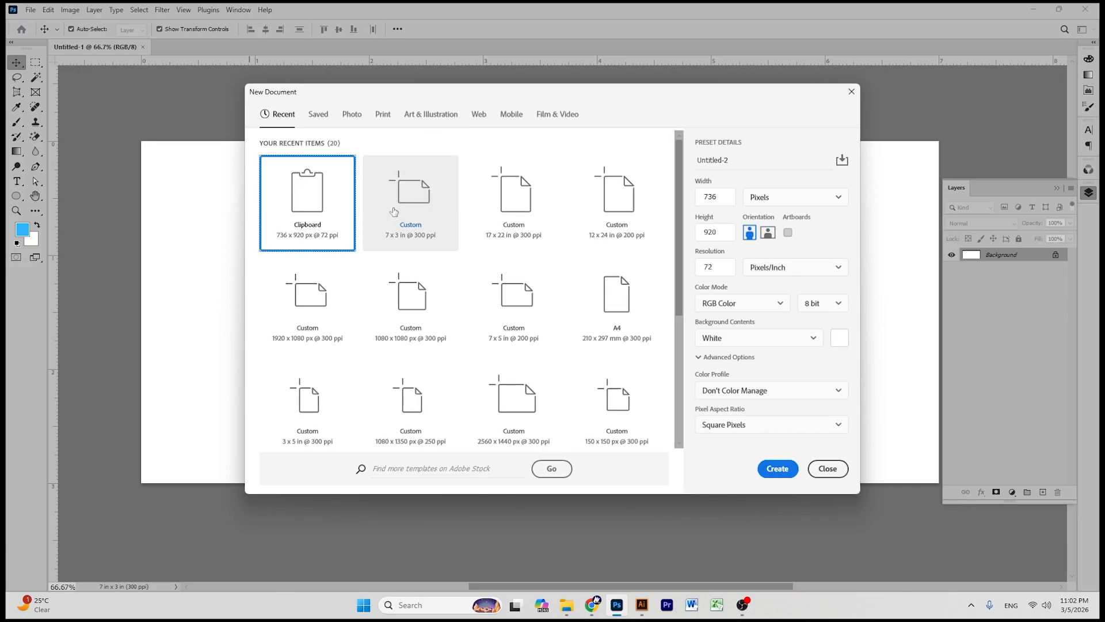
{"action": "left_click", "coordinate": [433, 202]}
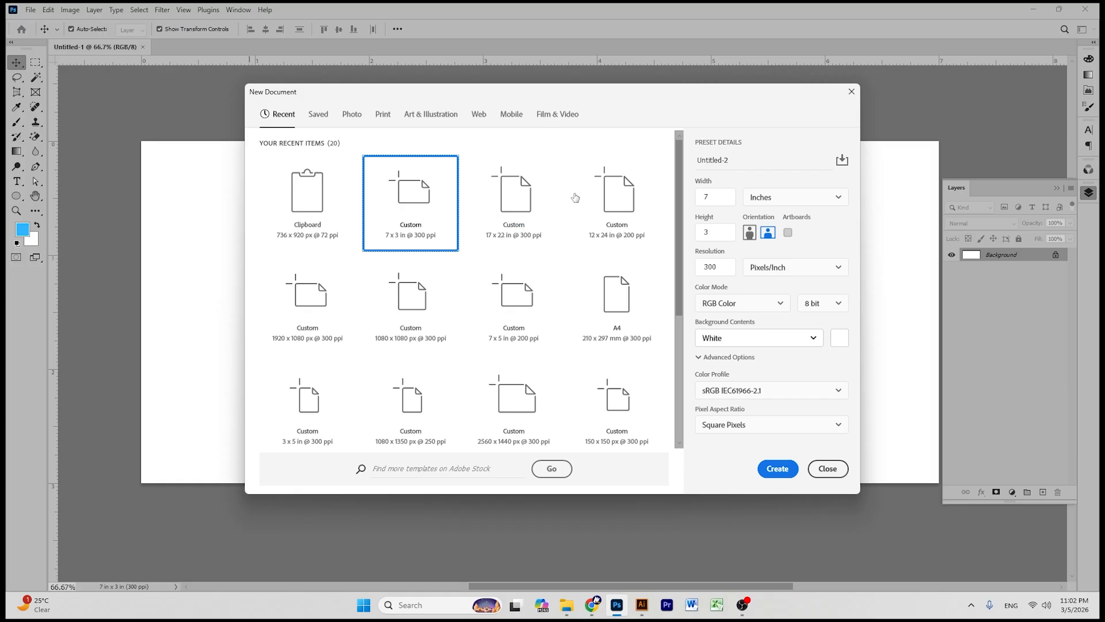
{"action": "left_click", "coordinate": [768, 470]}
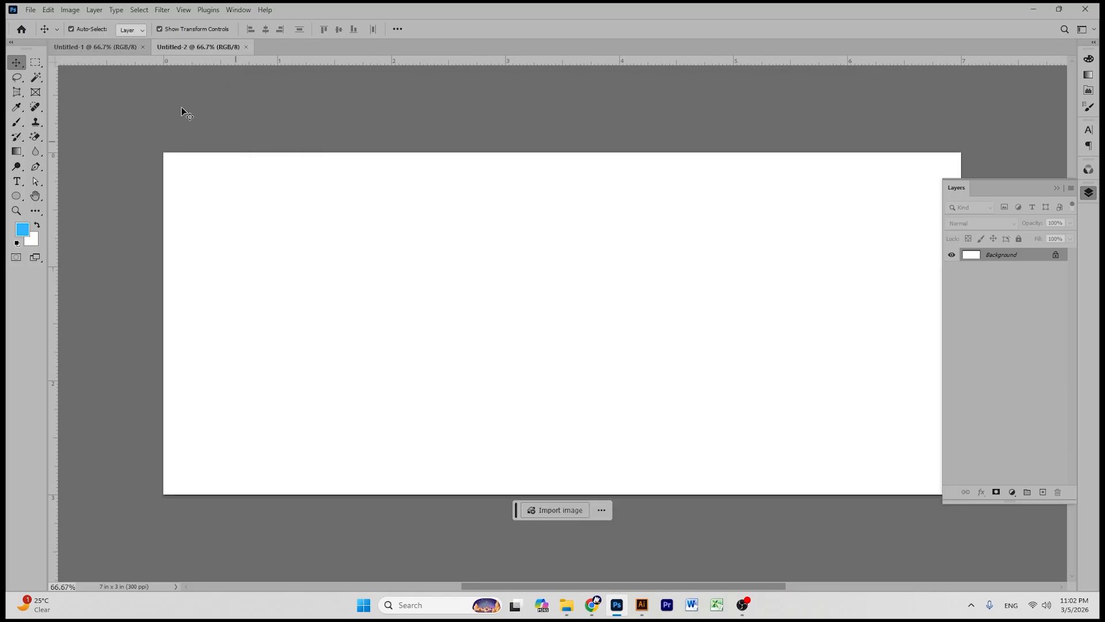
- Close the unused Untitled-1 document and reposition the canvas view
{"action": "left_click", "coordinate": [143, 47]}
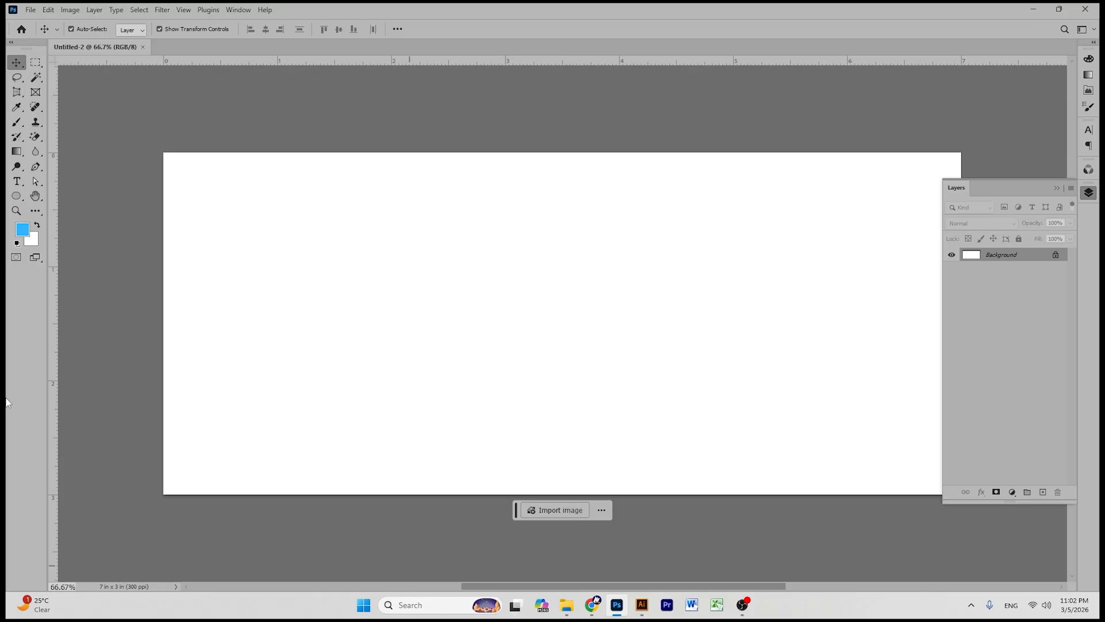
{"action": "left_click", "coordinate": [35, 196]}
{"action": "left_click_drag", "start_coordinate": [567, 347], "coordinate": [530, 330]}
{"action": "left_click", "coordinate": [16, 62]}
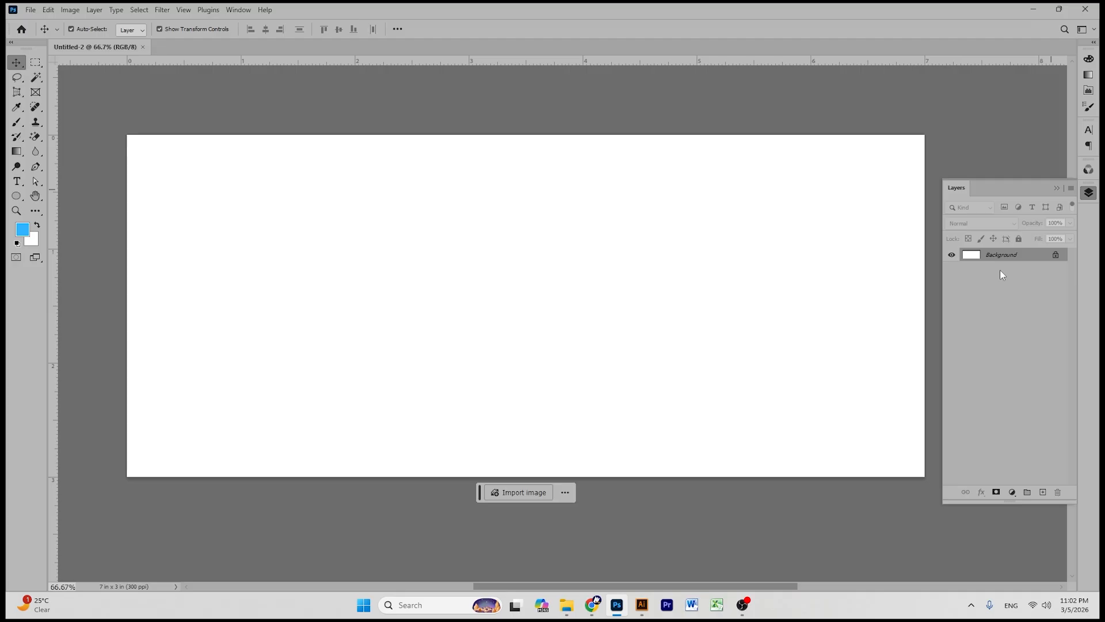
- Paste the minaret image, enlarge it over the right half, and add an empty layer above
{"action": "key", "text": "ctrl+v"}
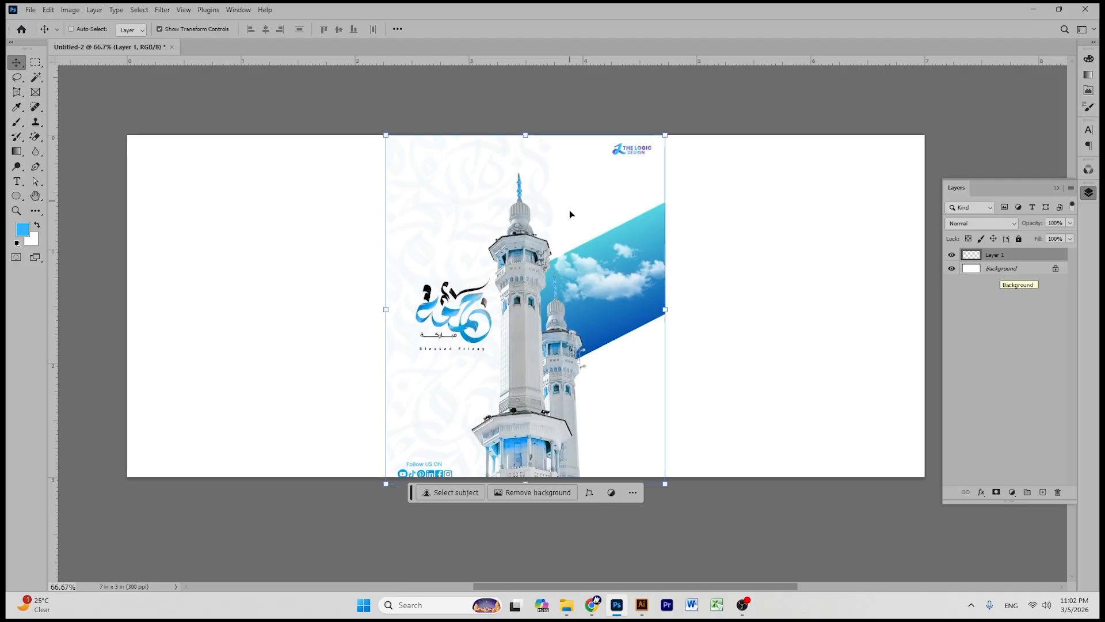
{"action": "left_click_drag", "start_coordinate": [664, 308], "coordinate": [880, 334]}
{"action": "left_click", "coordinate": [570, 29]}
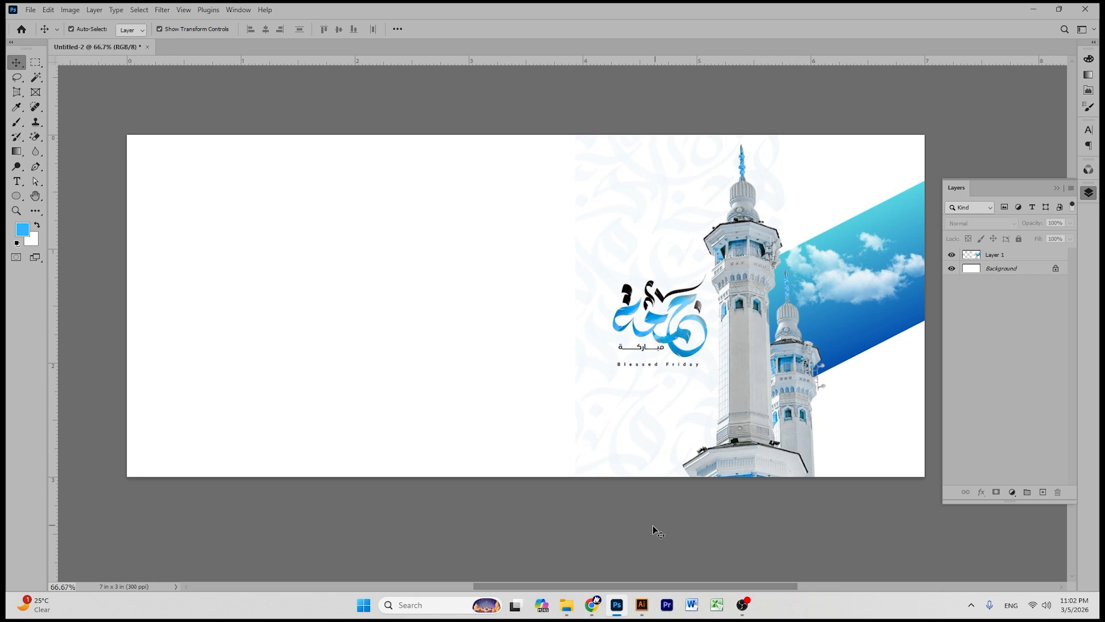
{"action": "left_click", "coordinate": [1004, 261]}
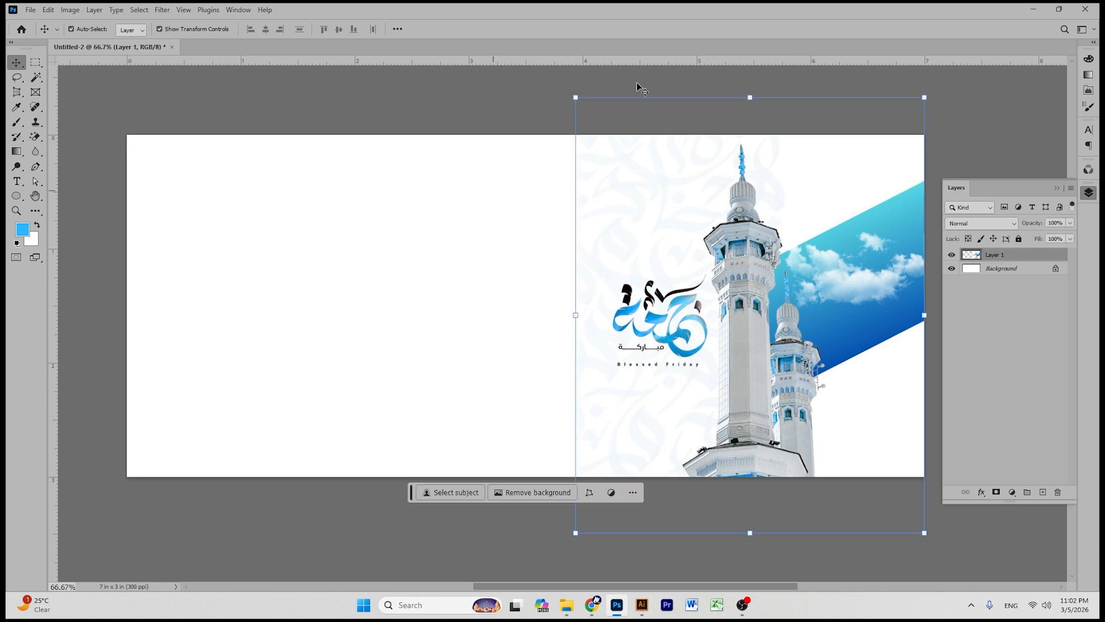
{"action": "left_click", "coordinate": [1043, 492]}
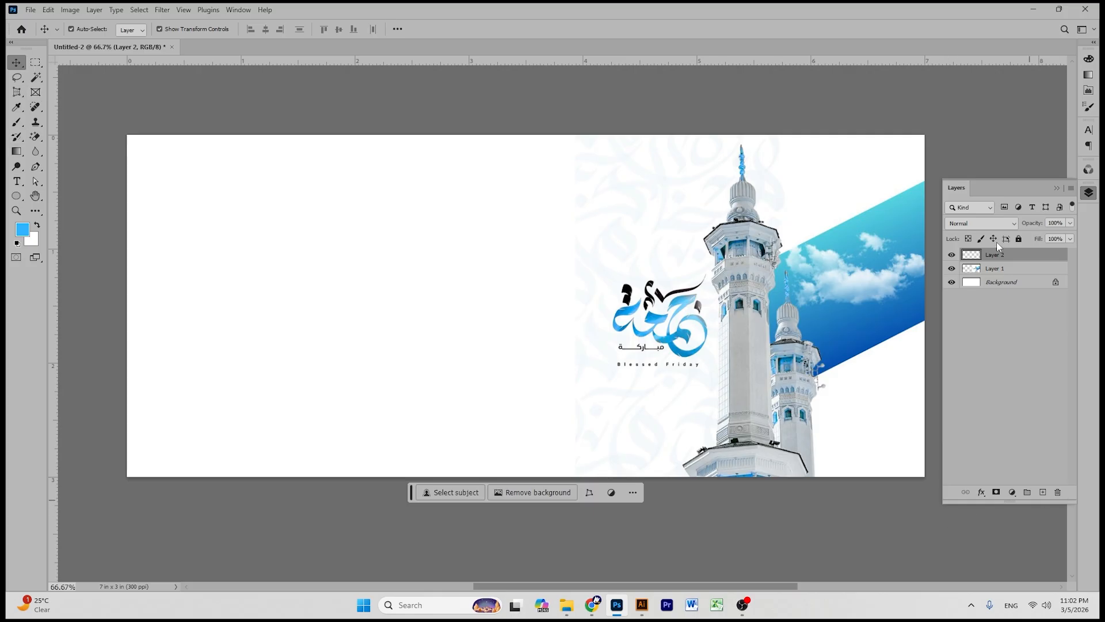
- Trace a four-corner diagonal band outline across the sky strip with the Pen tool
{"action": "right_click", "coordinate": [35, 169]}
{"action": "left_click", "coordinate": [81, 165]}
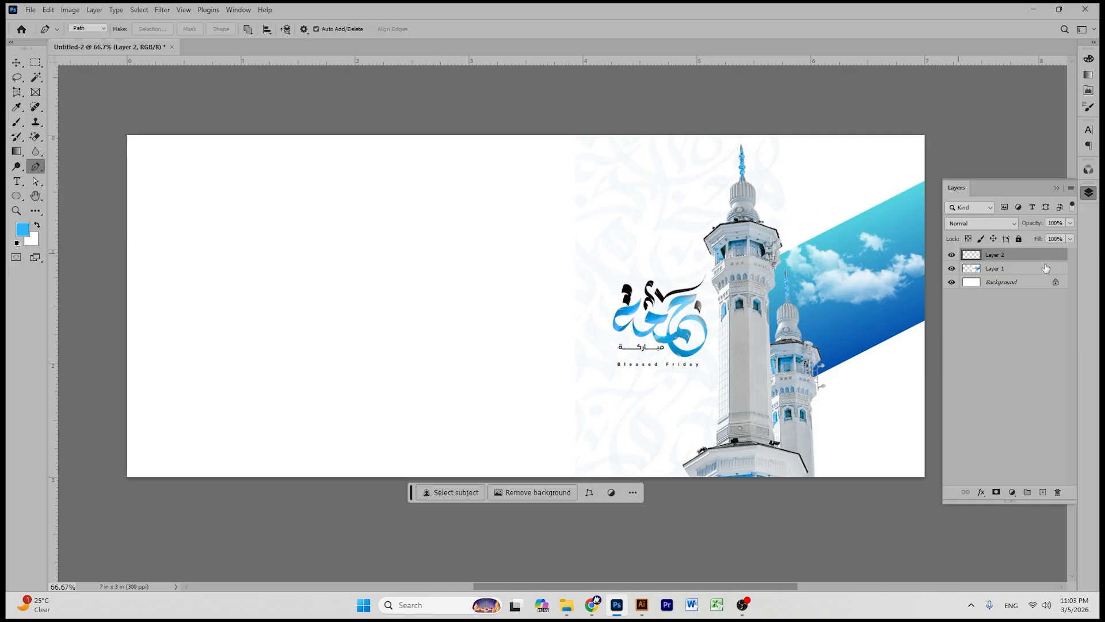
{"action": "left_click", "coordinate": [924, 181]}
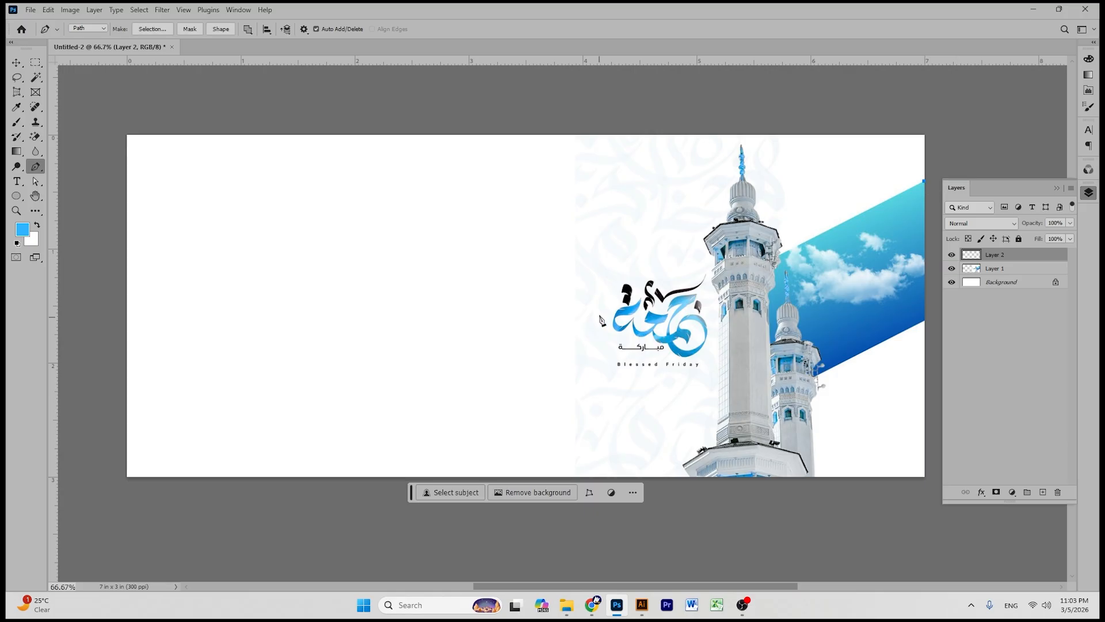
{"action": "left_click", "coordinate": [611, 311]}
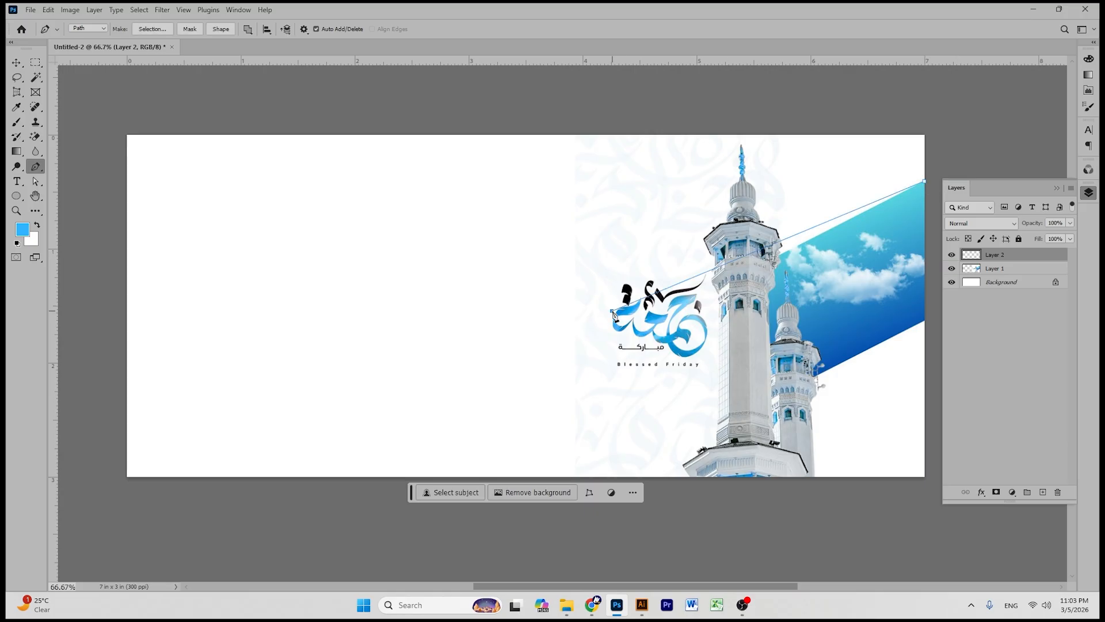
{"action": "left_click", "coordinate": [656, 402]}
{"action": "left_click", "coordinate": [933, 292]}
{"action": "left_click", "coordinate": [923, 182]}
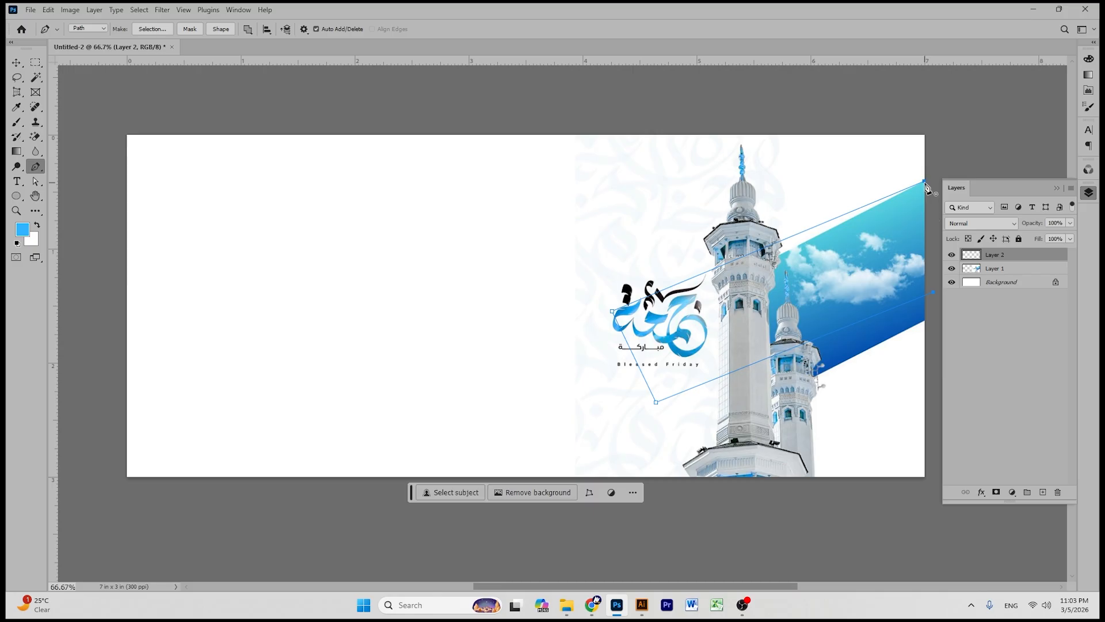
{"action": "left_click", "coordinate": [17, 62]}
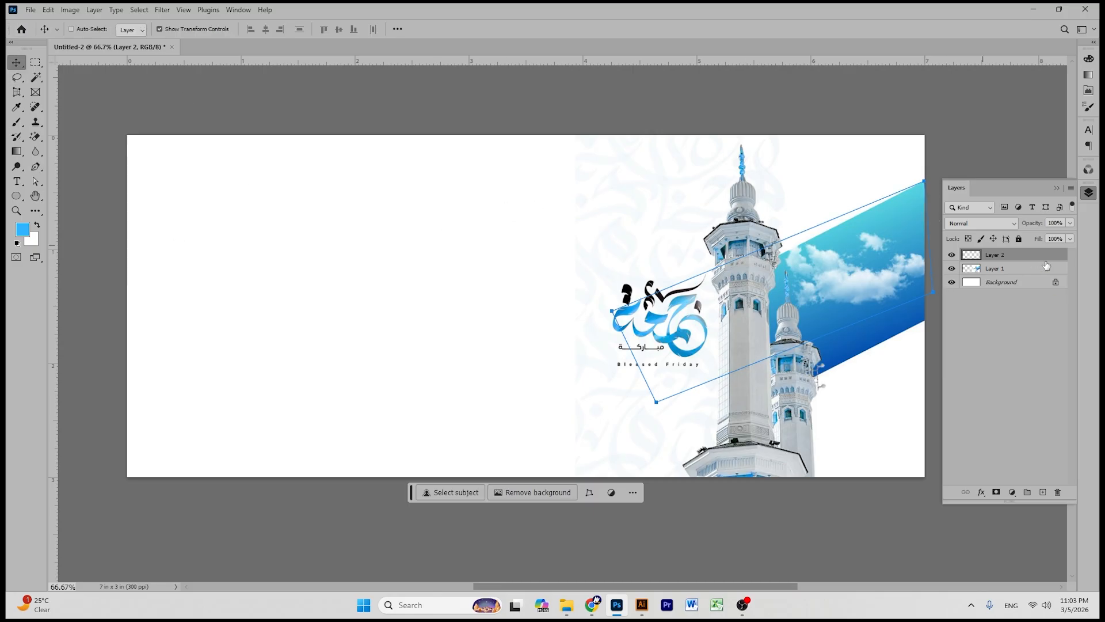
- Fill the band blue, hide the minaret layer, stretch the band taller, then delete it
{"action": "key", "text": "ctrl+Return"}
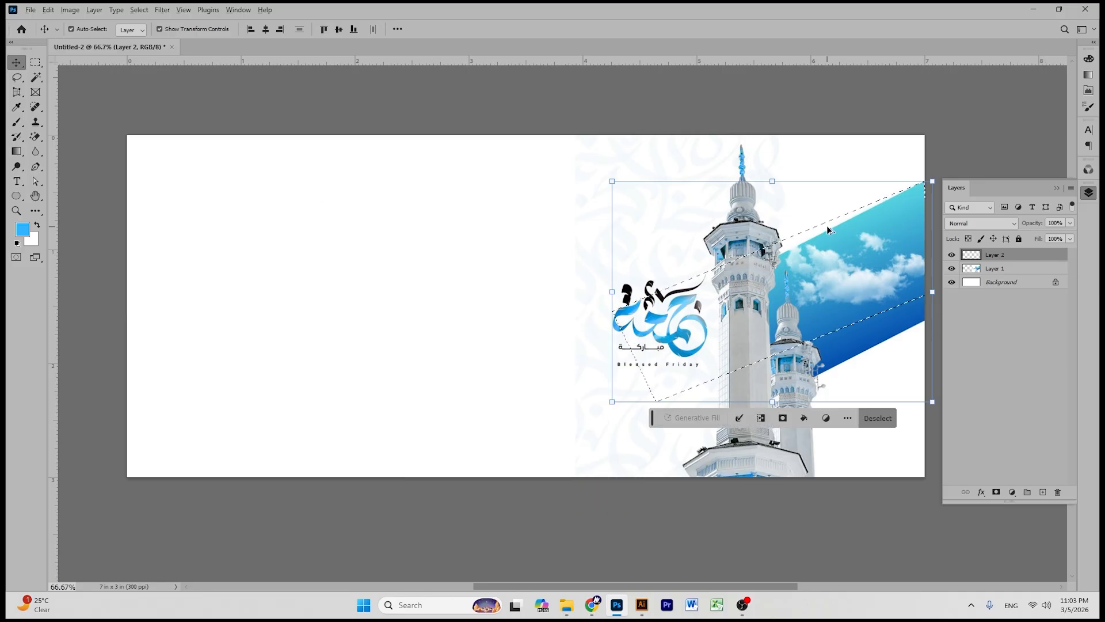
{"action": "key", "text": "alt+Delete"}
{"action": "key", "text": "ctrl+d"}
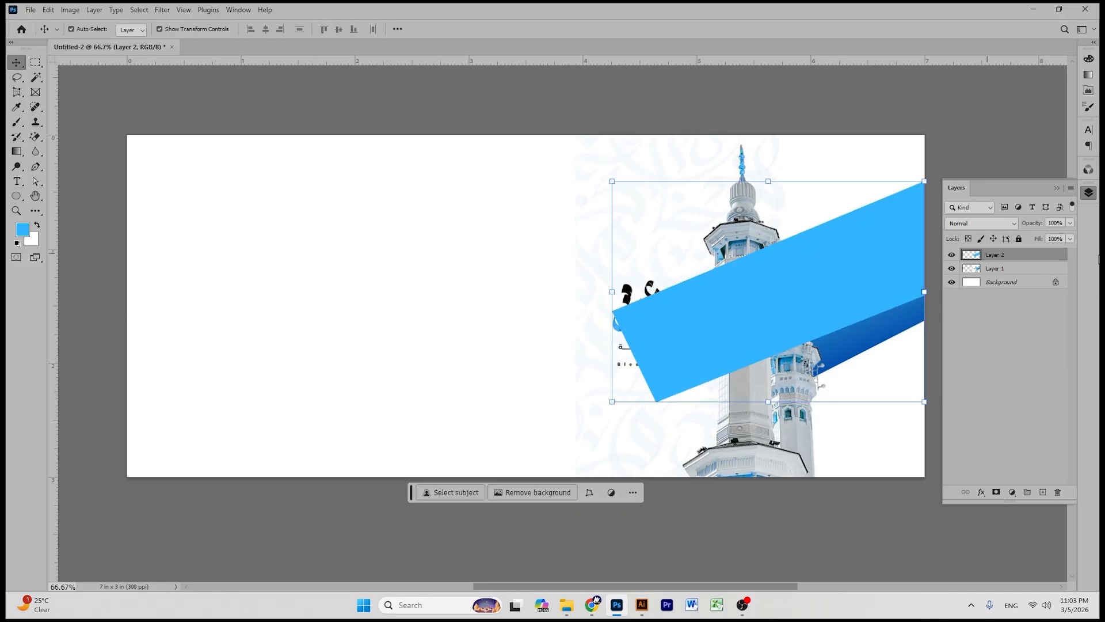
{"action": "left_click", "coordinate": [951, 269]}
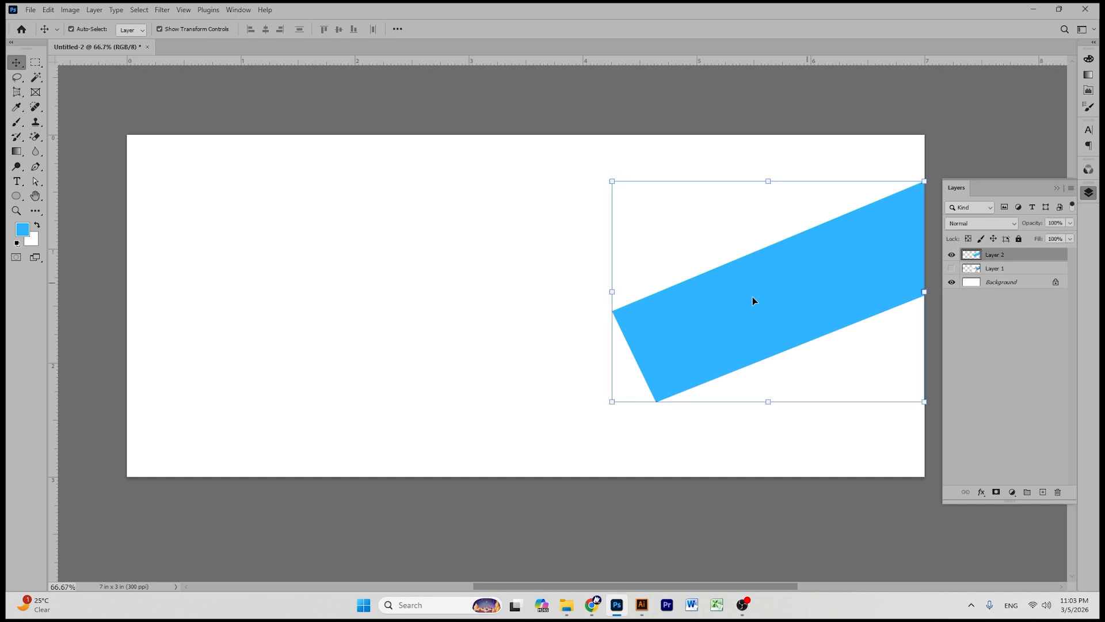
{"action": "left_click_drag", "start_coordinate": [585, 239], "coordinate": [543, 222]}
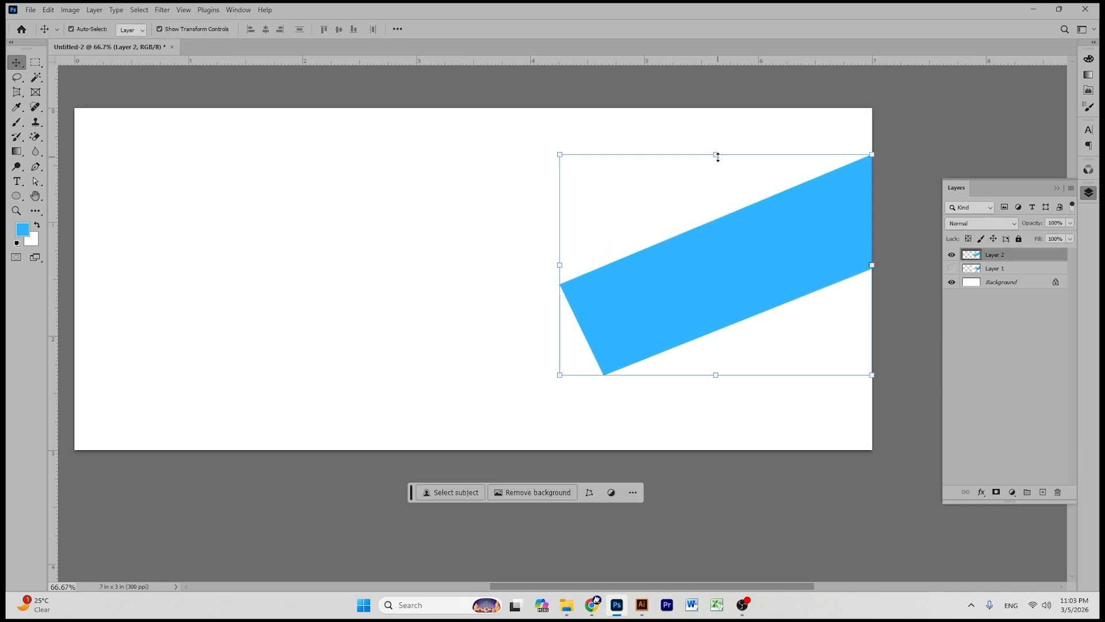
{"action": "left_click_drag", "start_coordinate": [718, 154], "coordinate": [716, 127]}
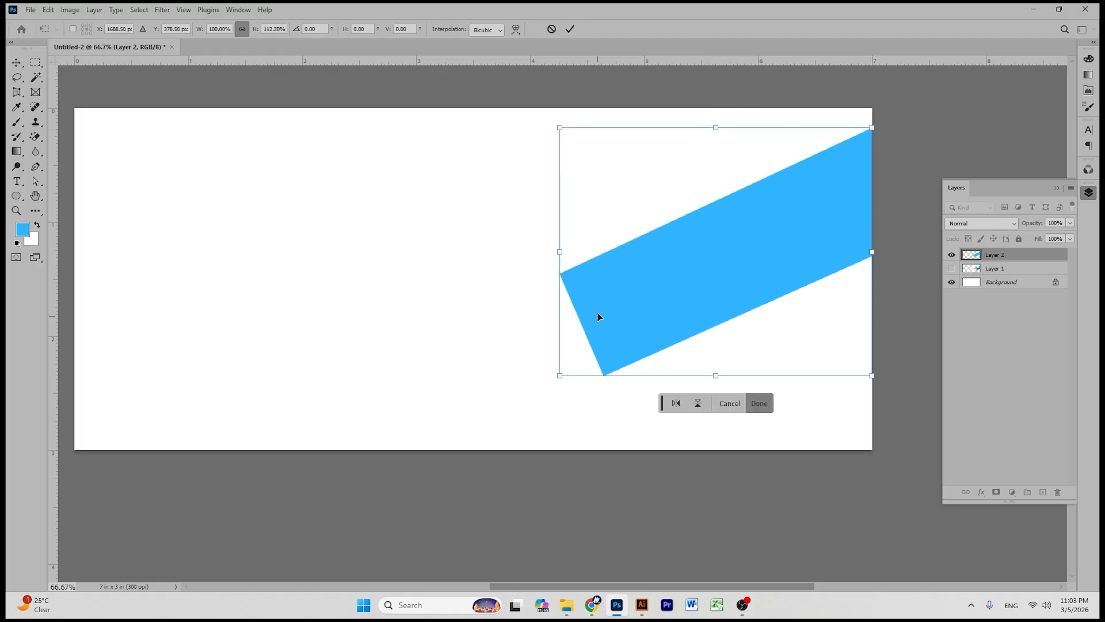
{"action": "left_click", "coordinate": [571, 31]}
{"action": "key", "text": "Delete"}
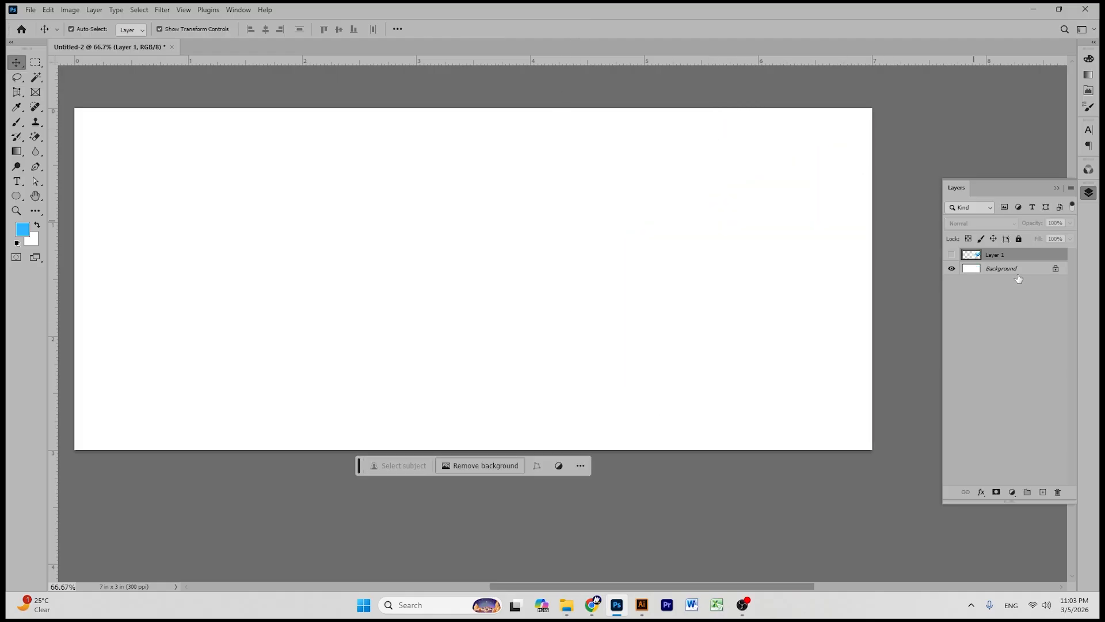
- Show the minaret layer again and trace a new band outline over the sky strip
{"action": "left_click", "coordinate": [952, 254]}
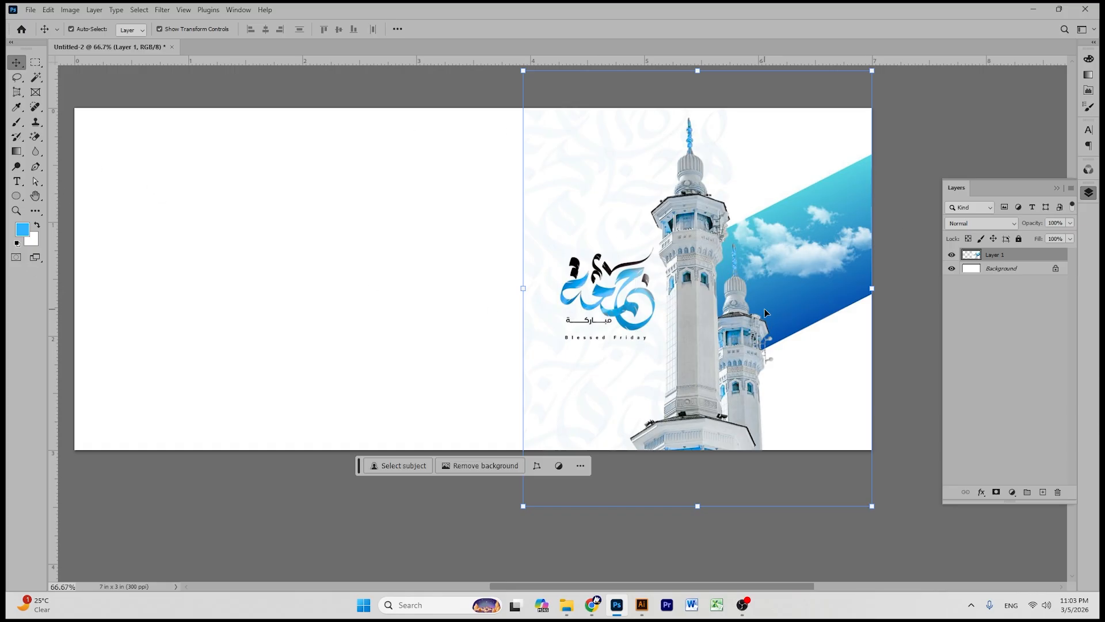
{"action": "left_click", "coordinate": [35, 167]}
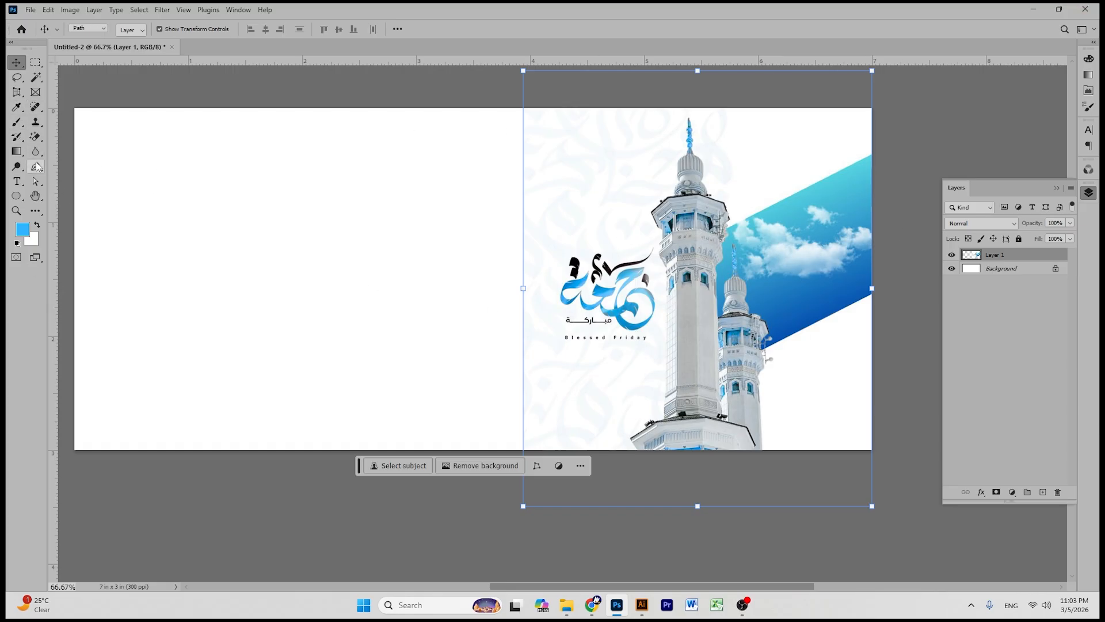
{"action": "left_click", "coordinate": [872, 154]}
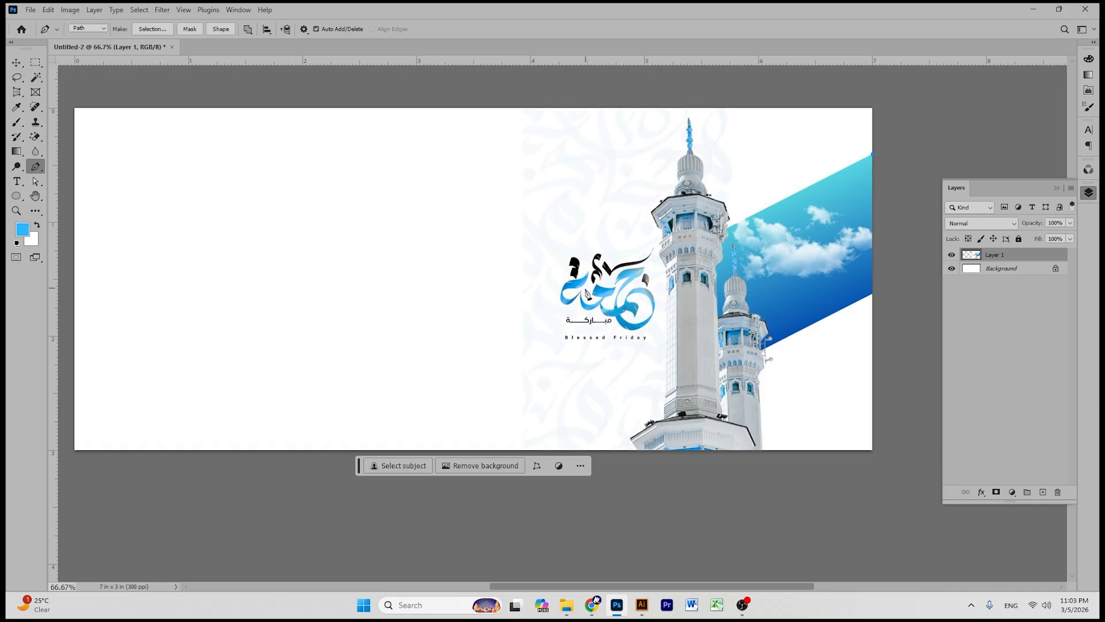
{"action": "left_click", "coordinate": [579, 287]}
{"action": "left_click", "coordinate": [618, 408]}
{"action": "left_click", "coordinate": [901, 279]}
{"action": "left_click", "coordinate": [873, 155]}
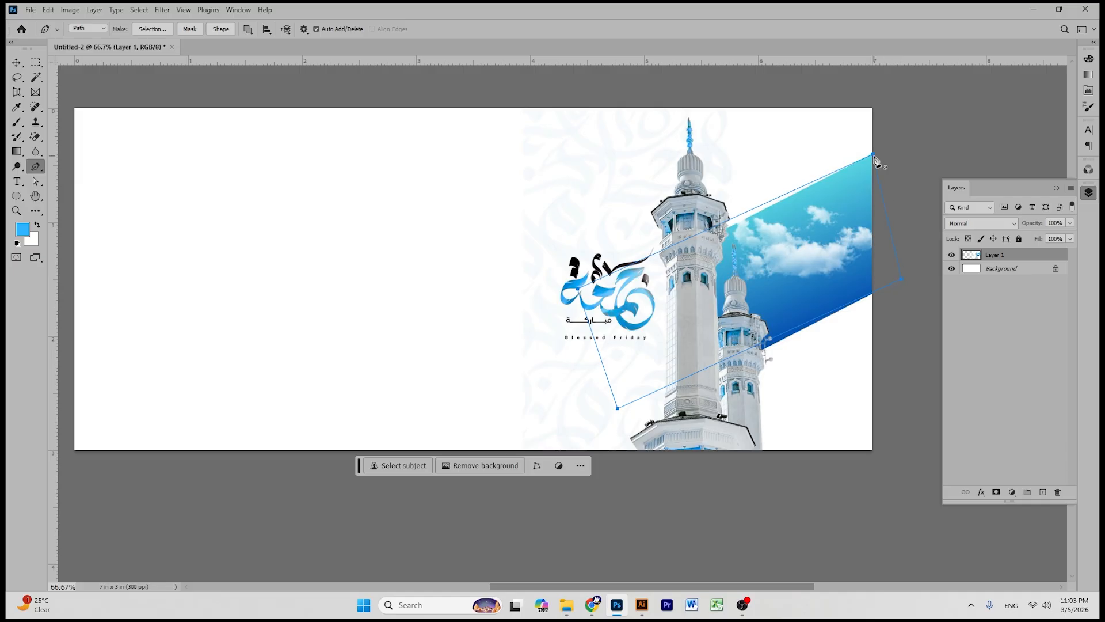
{"action": "left_click", "coordinate": [17, 62]}
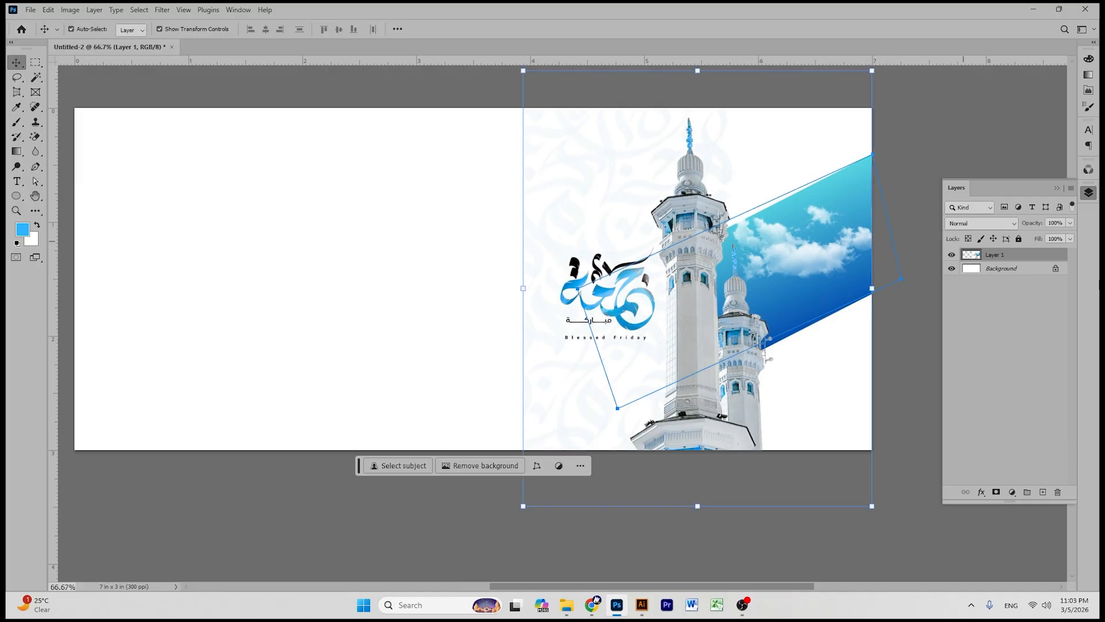
- Fill the traced band light blue on a new layer and hide the minaret reference image
{"action": "left_click", "coordinate": [1042, 493]}
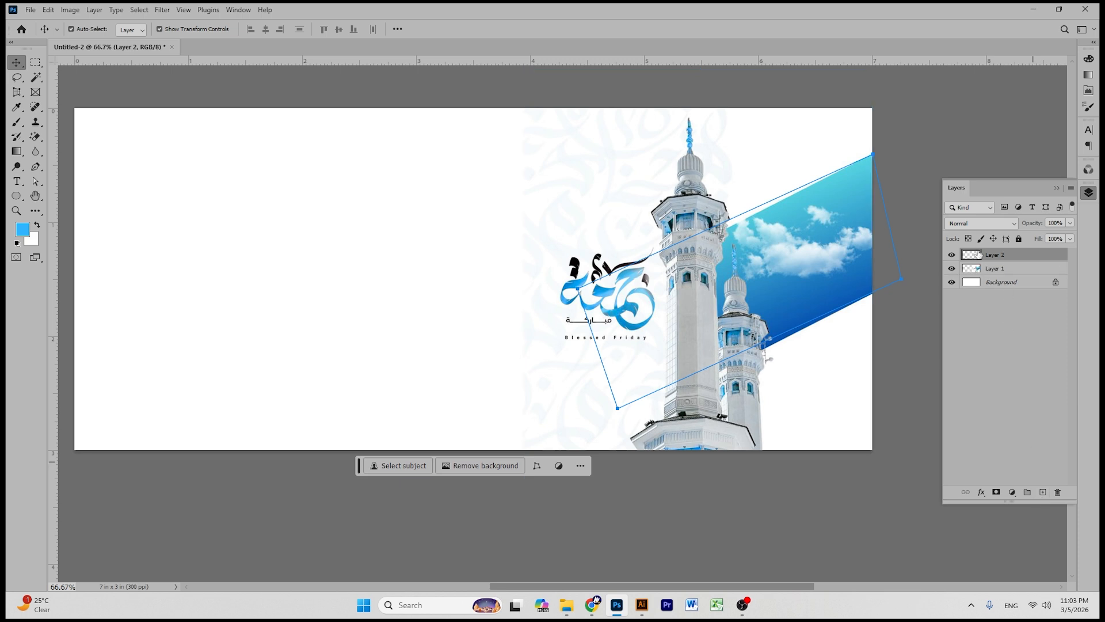
{"action": "key", "text": "ctrl+Return"}
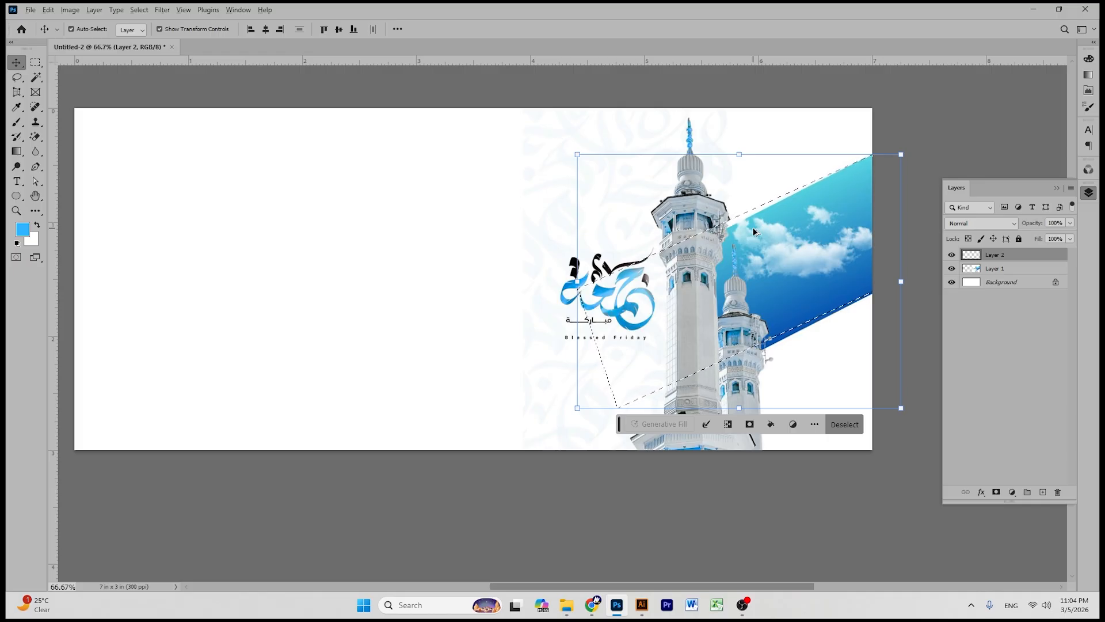
{"action": "key", "text": "alt+BackSpace"}
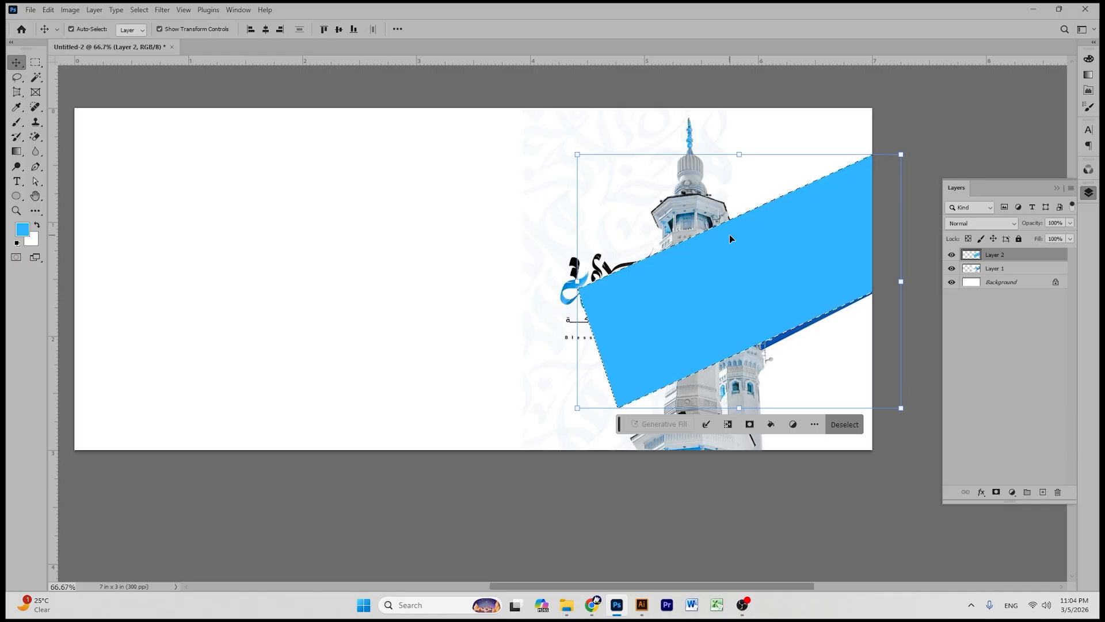
{"action": "key", "text": "ctrl+d"}
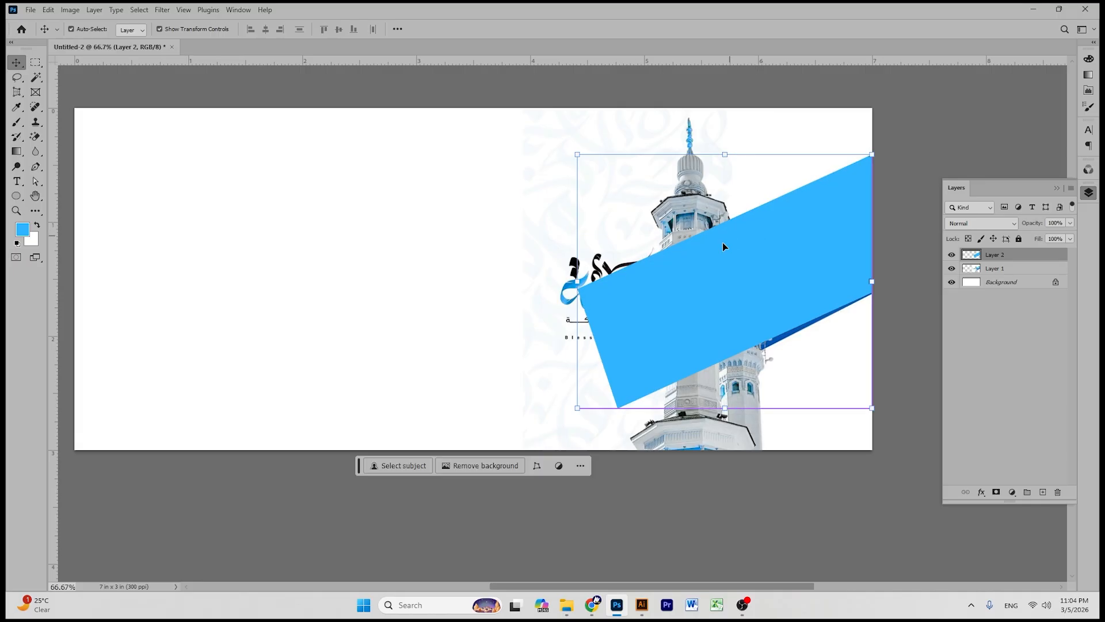
{"action": "left_click", "coordinate": [919, 145]}
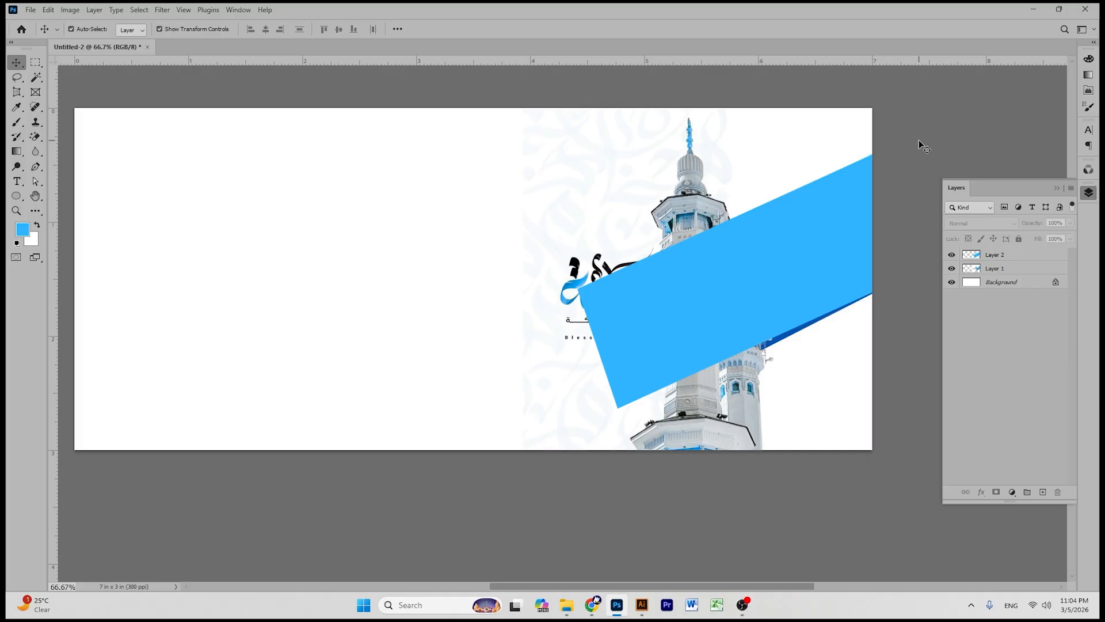
{"action": "left_click", "coordinate": [647, 173]}
{"action": "left_click", "coordinate": [951, 268]}
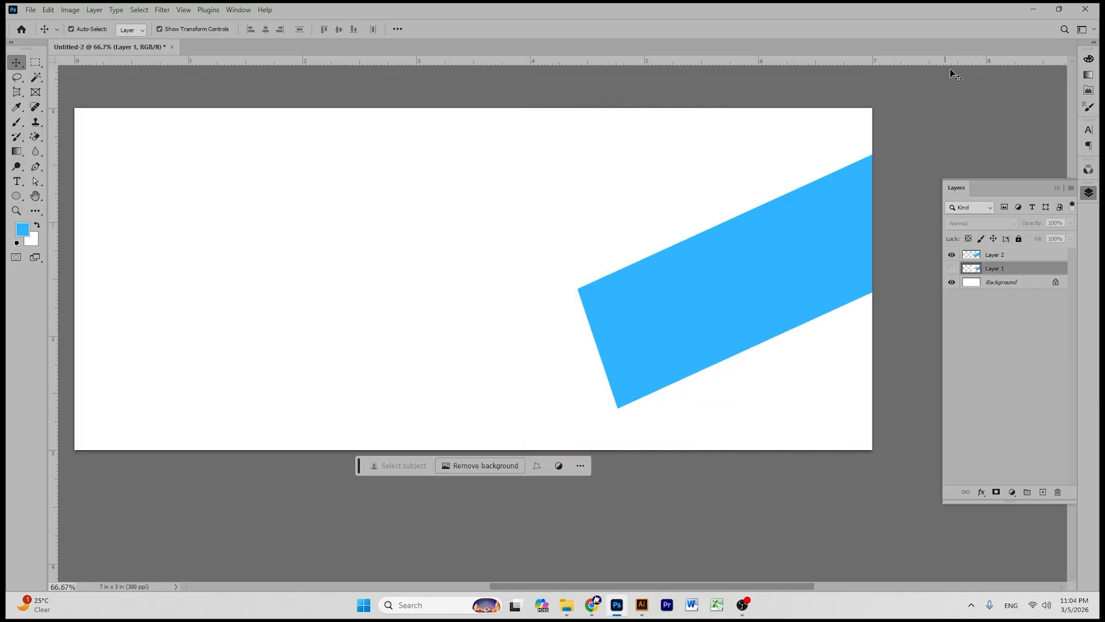
{"action": "left_click", "coordinate": [955, 75]}
- Raise the blue band slightly and skew its lower corner to tilt it
{"action": "left_click_drag", "start_coordinate": [778, 255], "coordinate": [780, 249]}
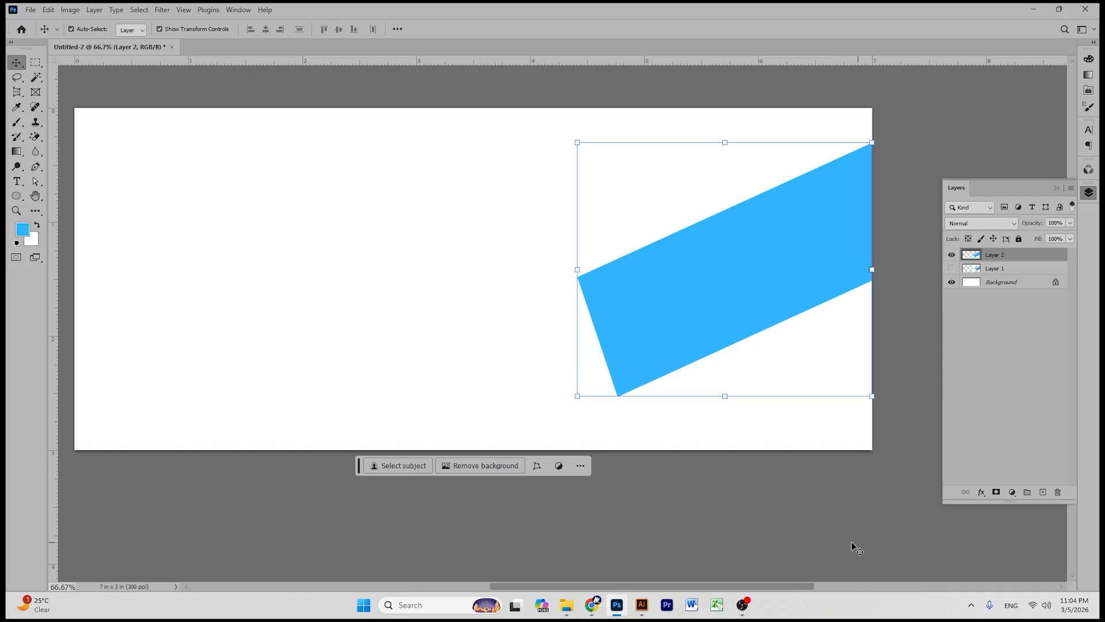
{"action": "key", "text": "ctrl"}
{"action": "left_click_drag", "start_coordinate": [578, 397], "coordinate": [562, 362]}
{"action": "key", "text": "Return"}
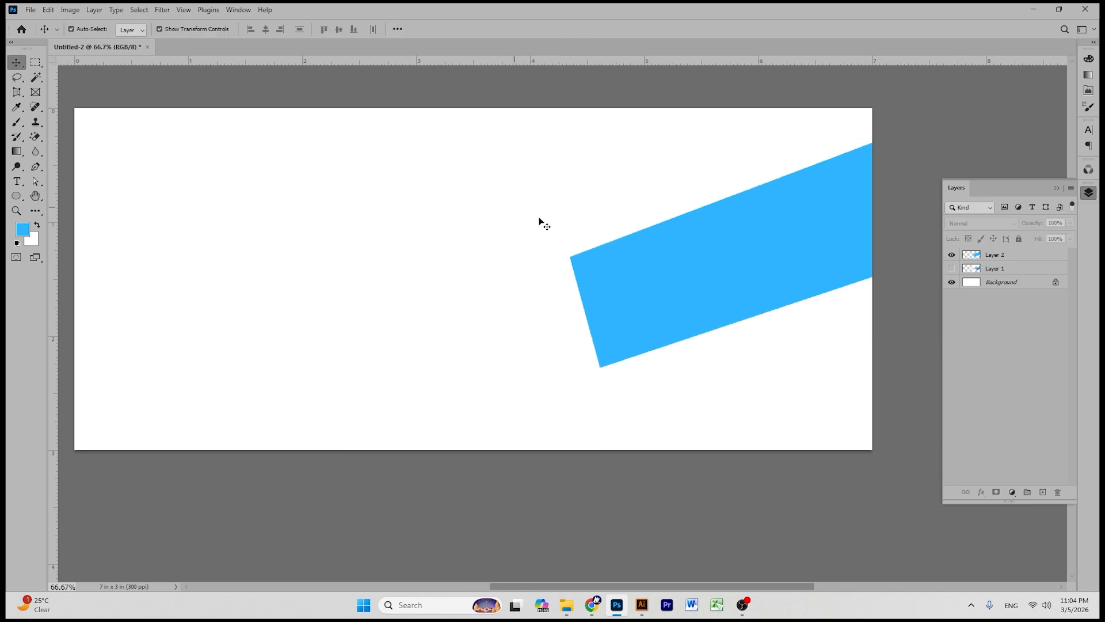
{"action": "left_click", "coordinate": [36, 196]}
{"action": "left_click_drag", "start_coordinate": [426, 255], "coordinate": [476, 264]}
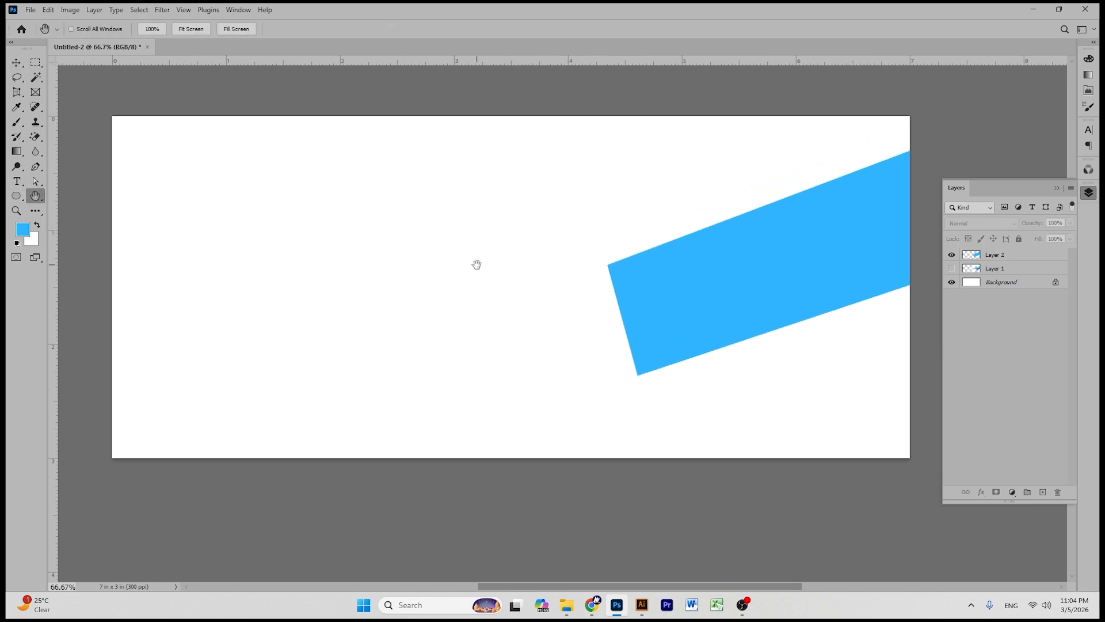
{"action": "left_click", "coordinate": [602, 606]}
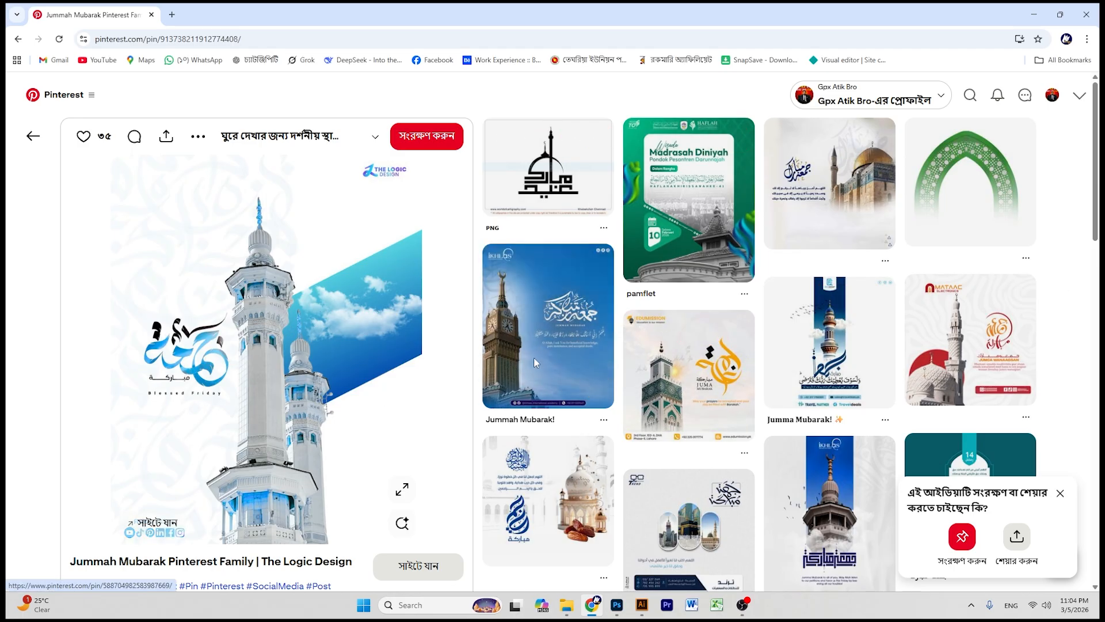
- Copy the minarets-and-blue-band pin image from Pinterest again
{"action": "scroll", "coordinate": [633, 368], "scroll_direction": "down", "scroll_amount": 4}
{"action": "scroll", "coordinate": [510, 395], "scroll_direction": "up", "scroll_amount": 4}
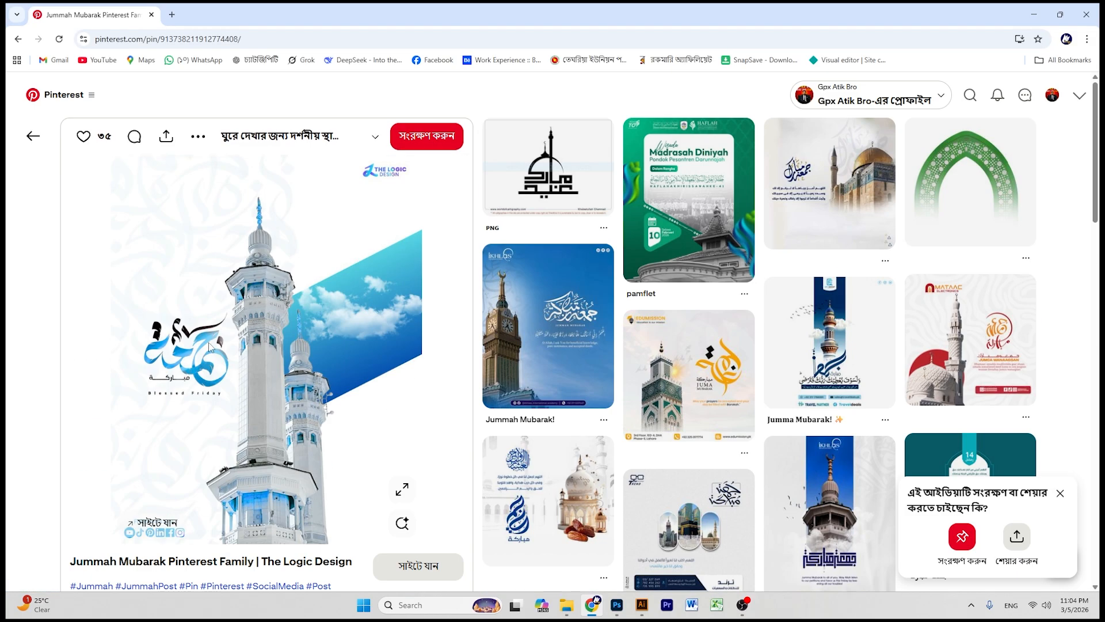
{"action": "right_click", "coordinate": [230, 243]}
{"action": "left_click", "coordinate": [253, 291]}
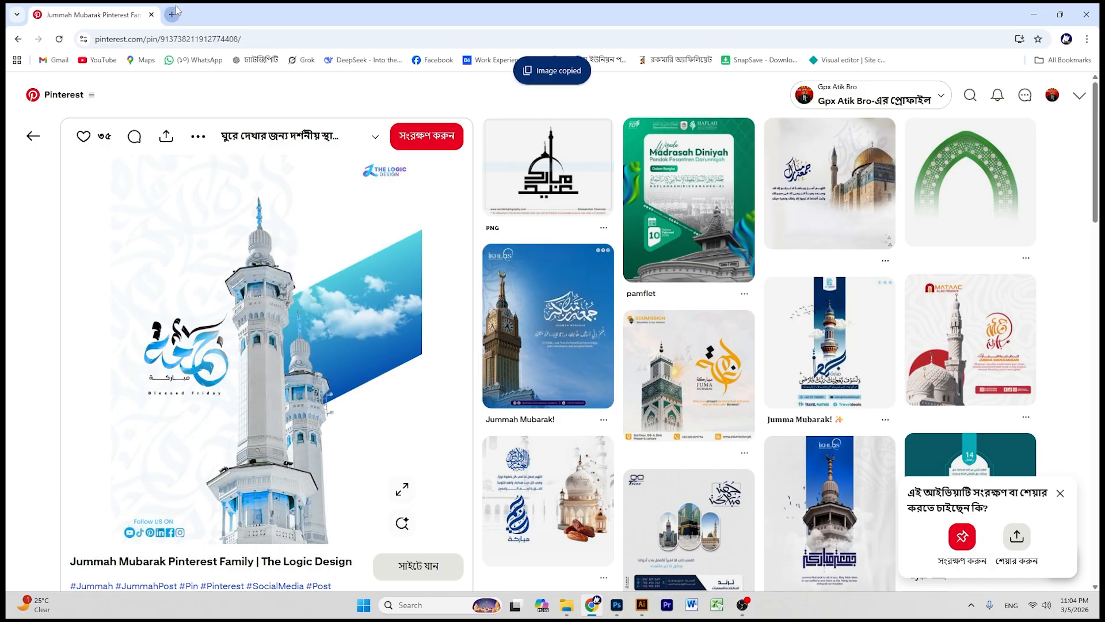
{"action": "left_click", "coordinate": [173, 14]}
{"action": "left_click", "coordinate": [442, 236]}
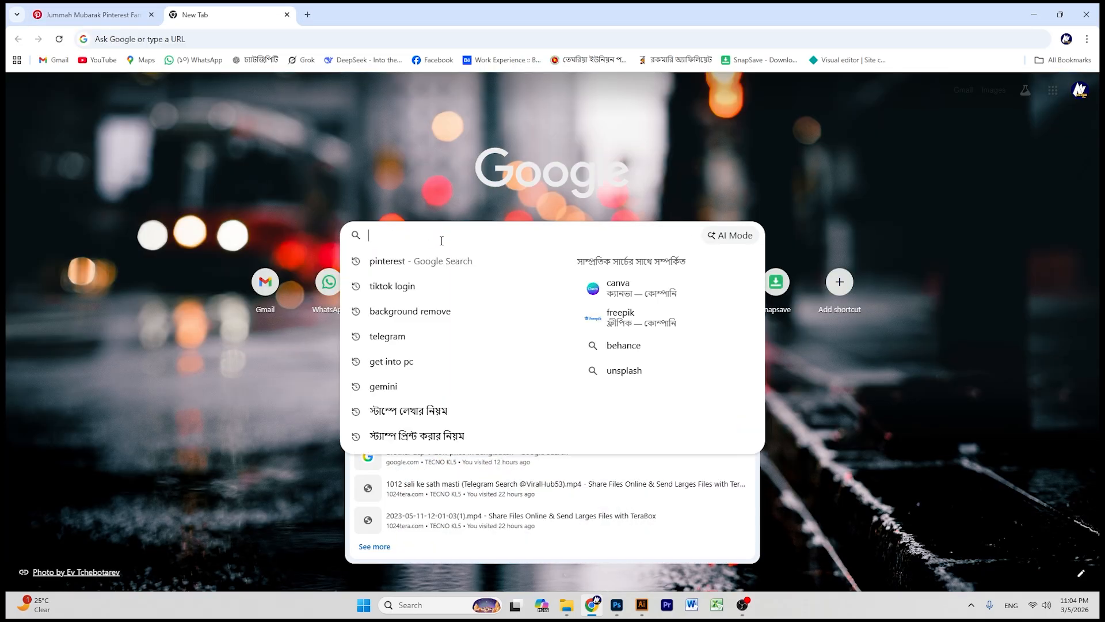
- Search 'background remove' and open Photoroom's Instant Background Remover
{"action": "left_click", "coordinate": [415, 320]}
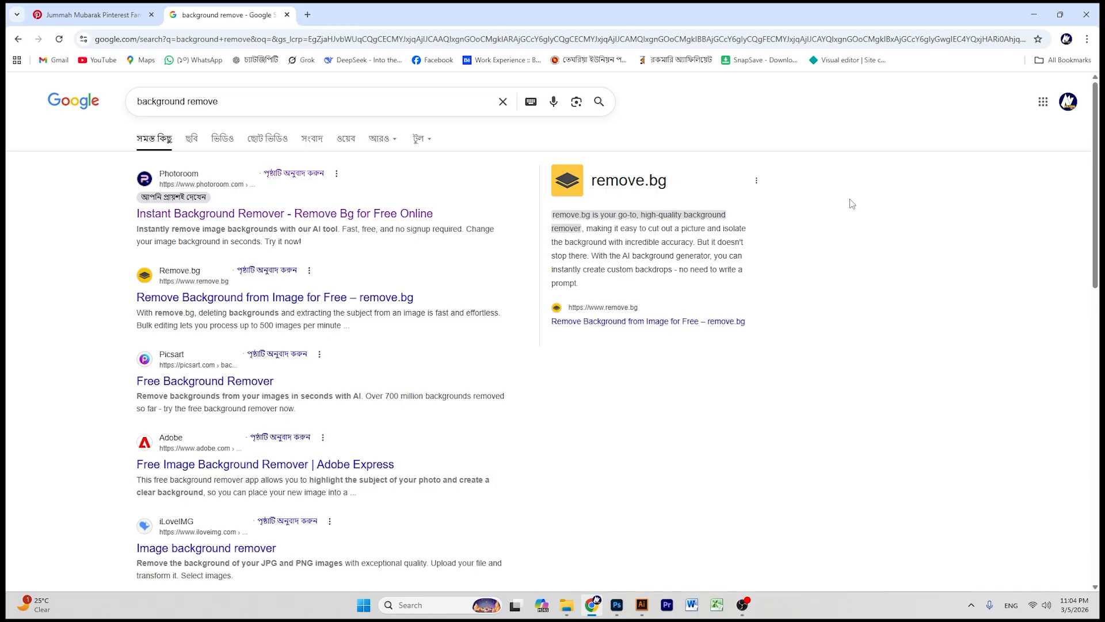
{"action": "left_click", "coordinate": [248, 213]}
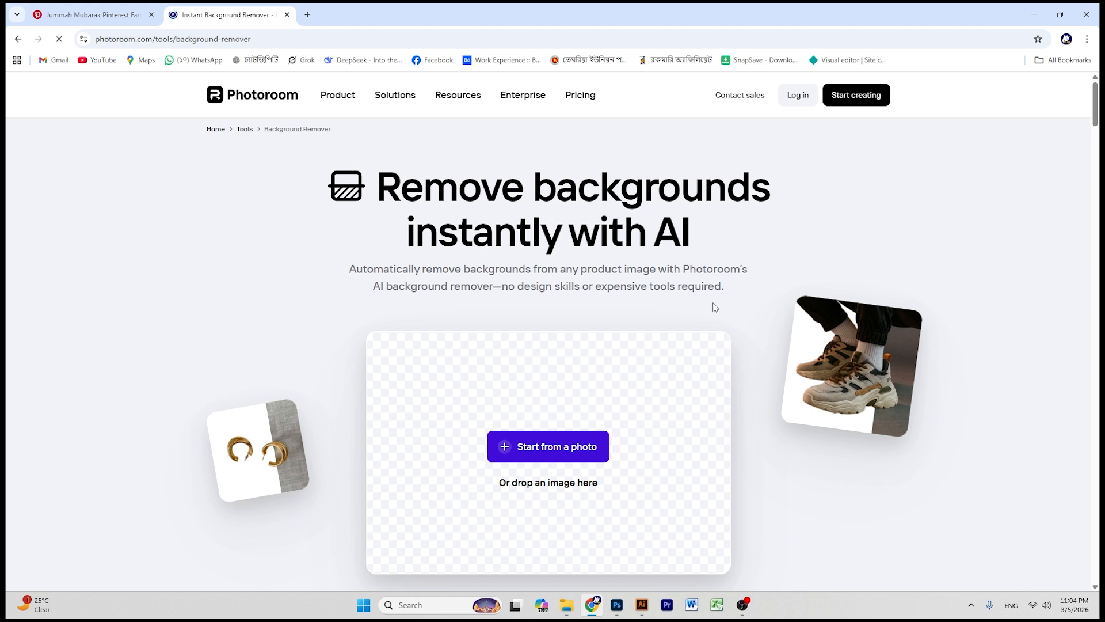
- Paste the pin image into Photoroom to cut out the minarets, then open Downloads
{"action": "key", "text": "ctrl+v"}
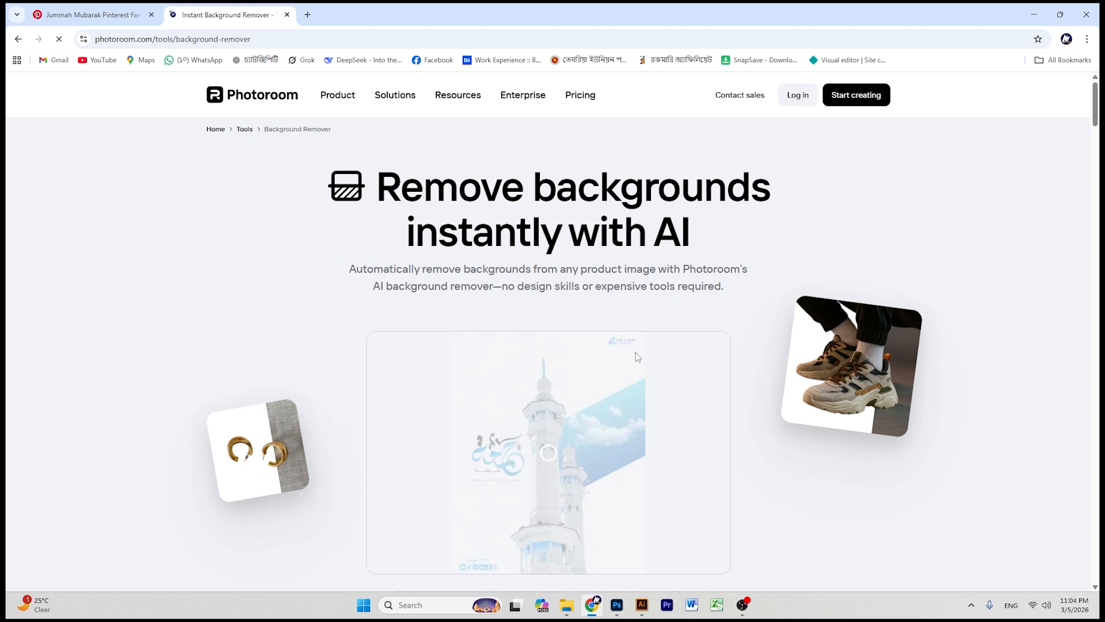
{"action": "scroll", "coordinate": [668, 333], "scroll_direction": "down", "scroll_amount": 4}
{"action": "scroll", "coordinate": [645, 245], "scroll_direction": "up", "scroll_amount": 2}
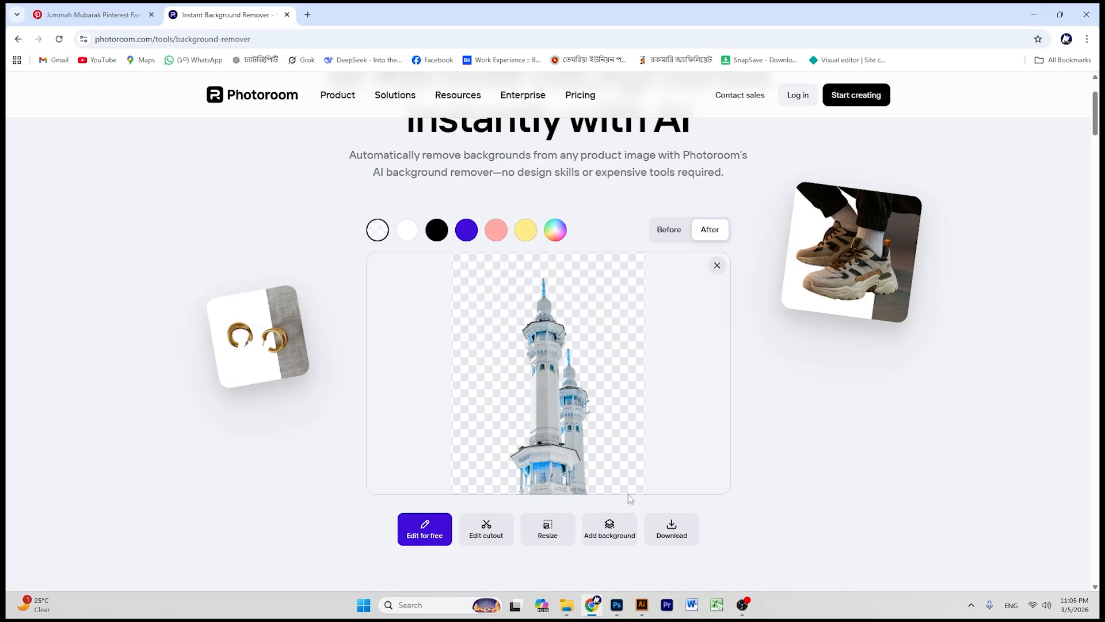
{"action": "left_click", "coordinate": [1032, 9]}
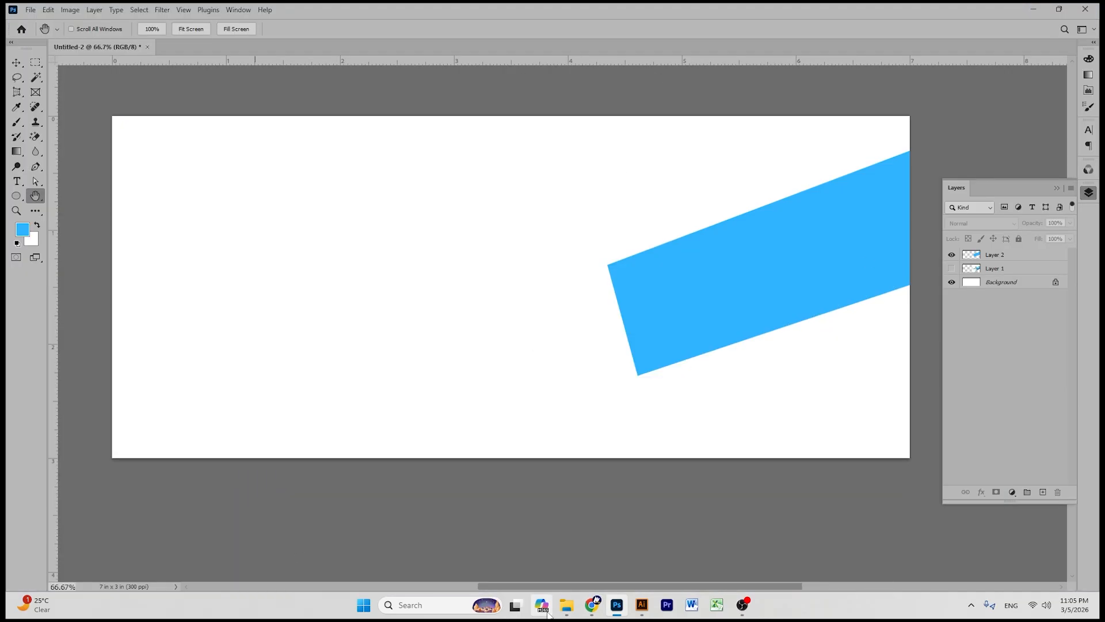
{"action": "left_click", "coordinate": [566, 605]}
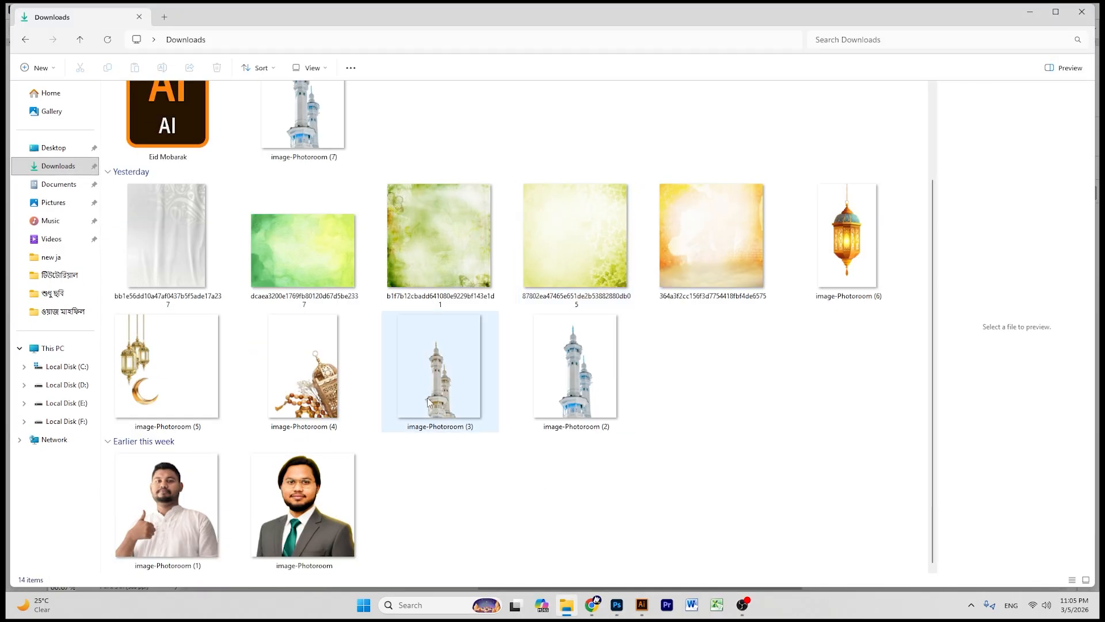
- Compare image-Photoroom (3) with (2) in Photos, keeping the white-and-gold (3)
{"action": "left_click", "coordinate": [436, 358]}
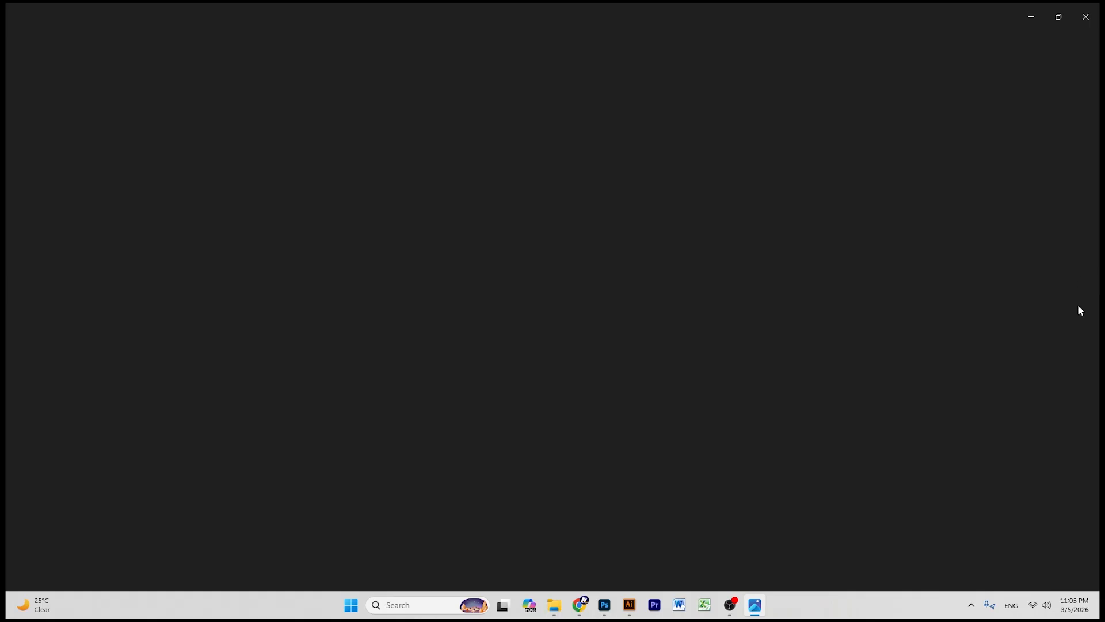
{"action": "left_click", "coordinate": [1089, 297]}
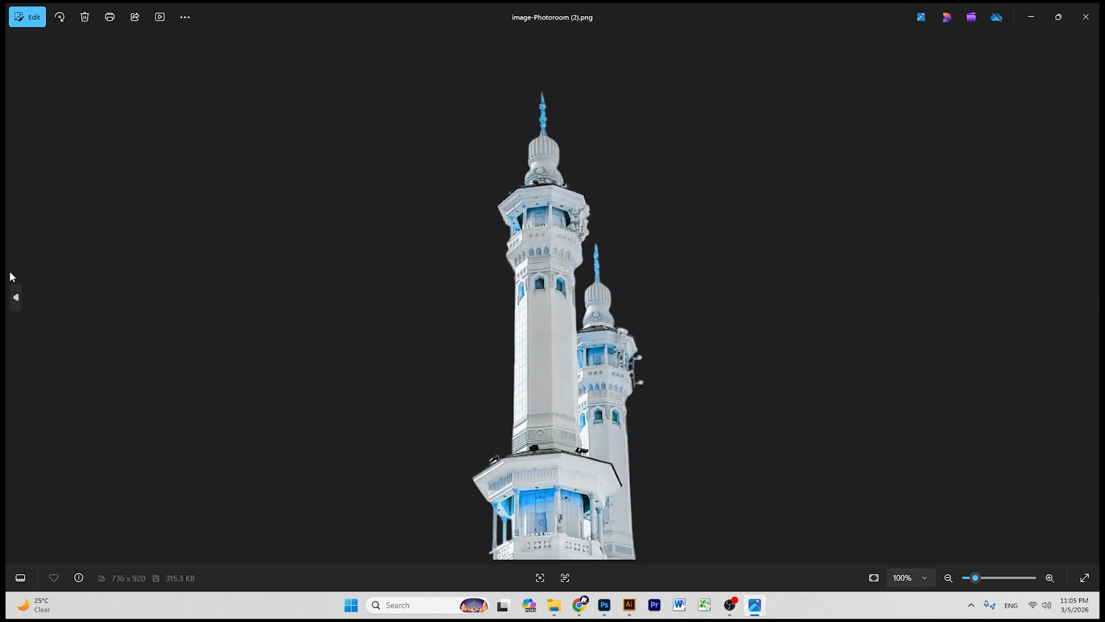
{"action": "left_click", "coordinate": [15, 297]}
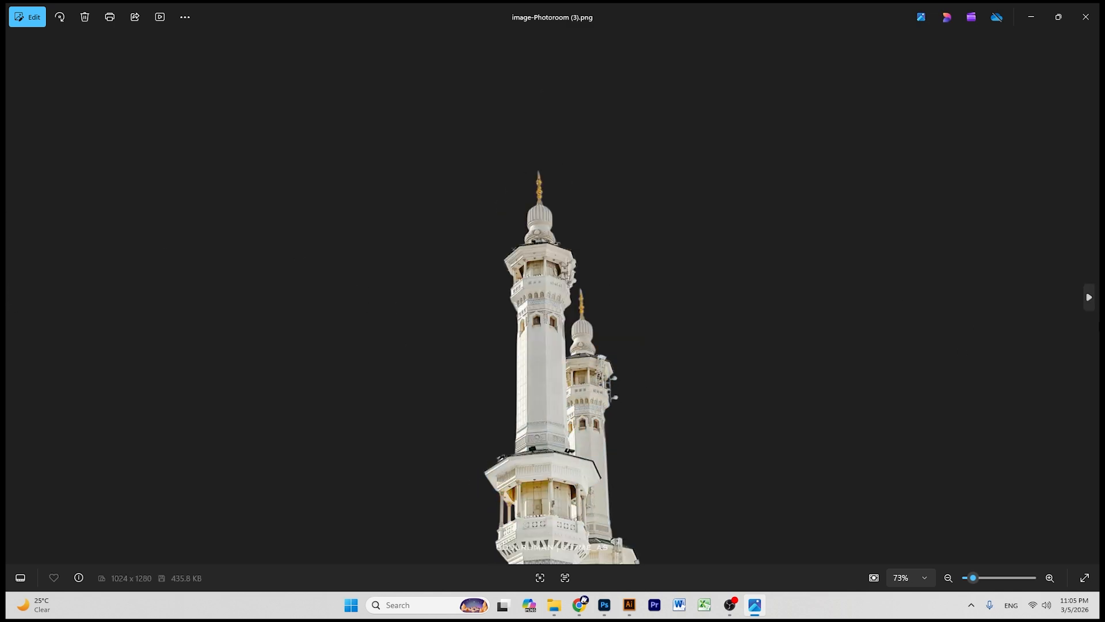
{"action": "left_click", "coordinate": [1090, 297]}
{"action": "left_click", "coordinate": [16, 297]}
{"action": "left_click", "coordinate": [1096, 301]}
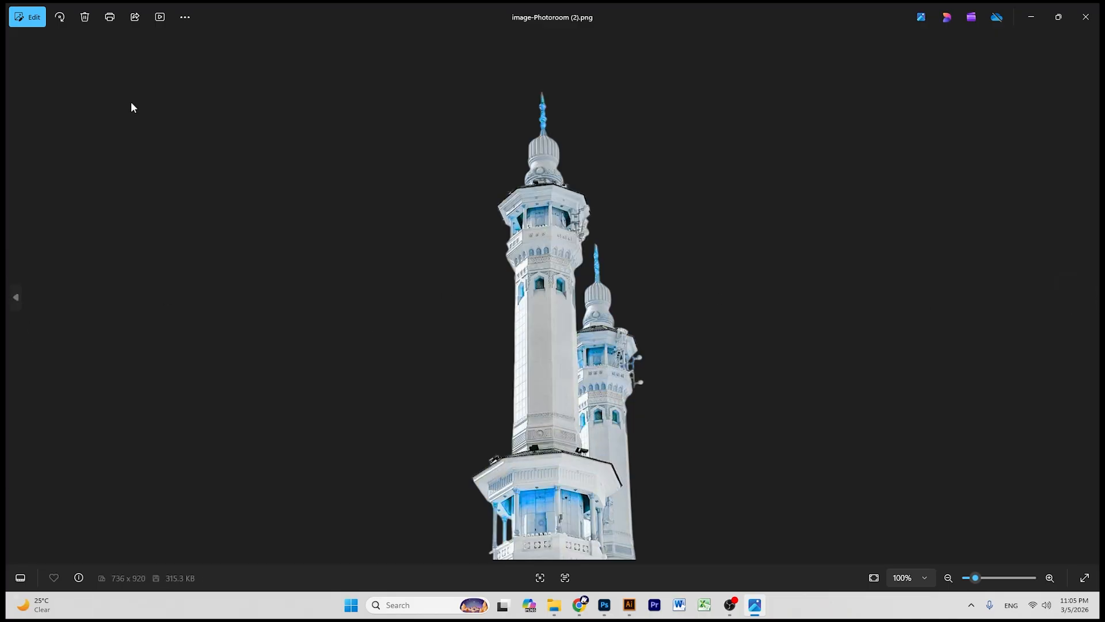
{"action": "left_click", "coordinate": [16, 298]}
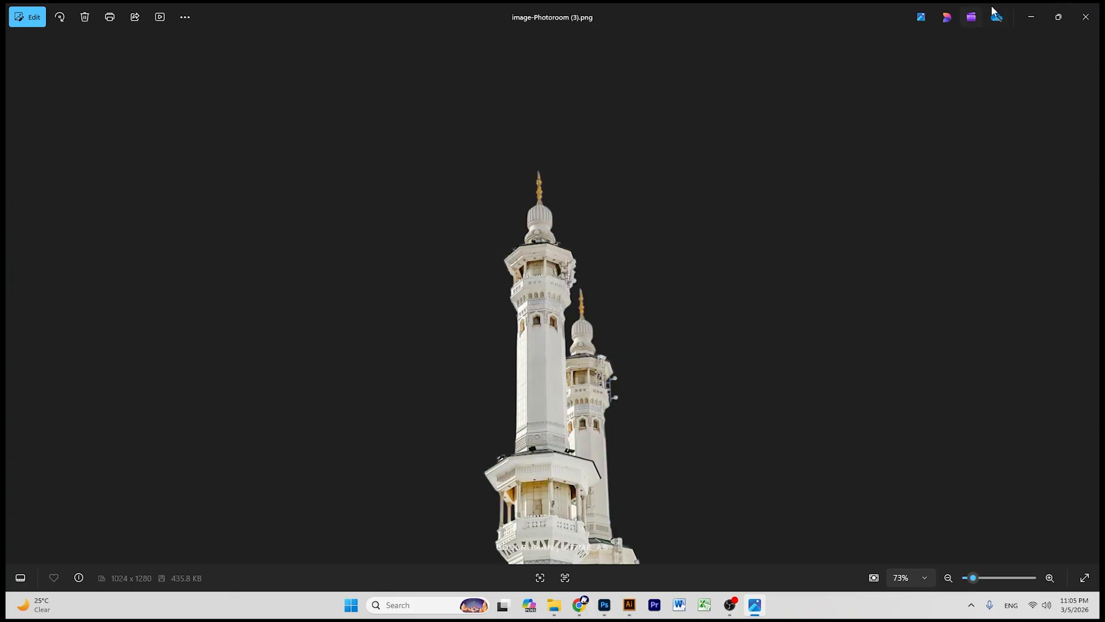
{"action": "left_click", "coordinate": [1076, 19]}
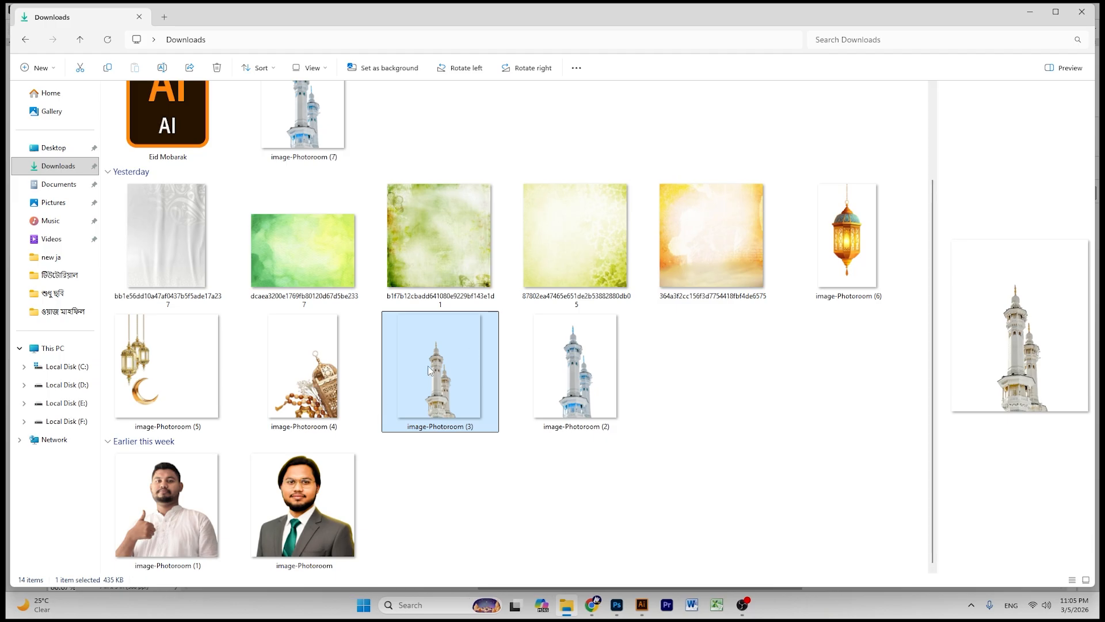
- Place the image-Photoroom (3) minaret cutout on the banner's right side, enlarged and lowered
{"action": "left_click_drag", "start_coordinate": [441, 368], "coordinate": [618, 353]}
{"action": "left_click_drag", "start_coordinate": [525, 347], "coordinate": [648, 346]}
{"action": "left_click_drag", "start_coordinate": [644, 112], "coordinate": [638, 87]}
{"action": "left_click_drag", "start_coordinate": [622, 246], "coordinate": [624, 252]}
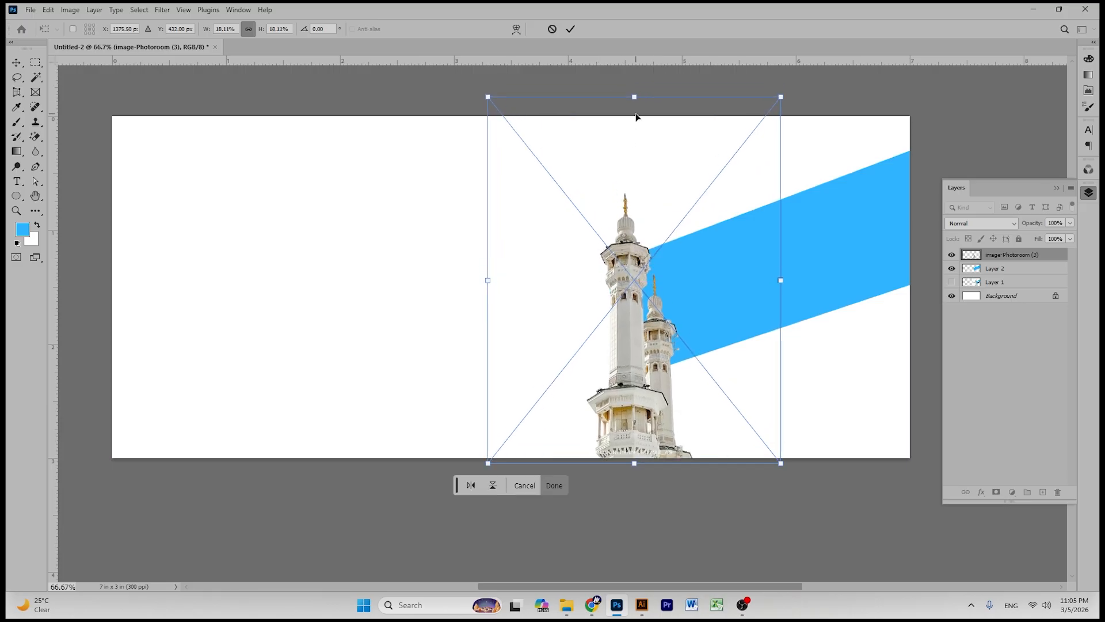
{"action": "mouse_move", "coordinate": [633, 91]}
{"action": "left_mouse_down"}
{"action": "mouse_move", "coordinate": [634, 68]}
{"action": "mouse_move", "coordinate": [635, 111]}
{"action": "mouse_move", "coordinate": [635, 95]}
{"action": "left_mouse_up"}
{"action": "left_click_drag", "start_coordinate": [631, 298], "coordinate": [630, 303]}
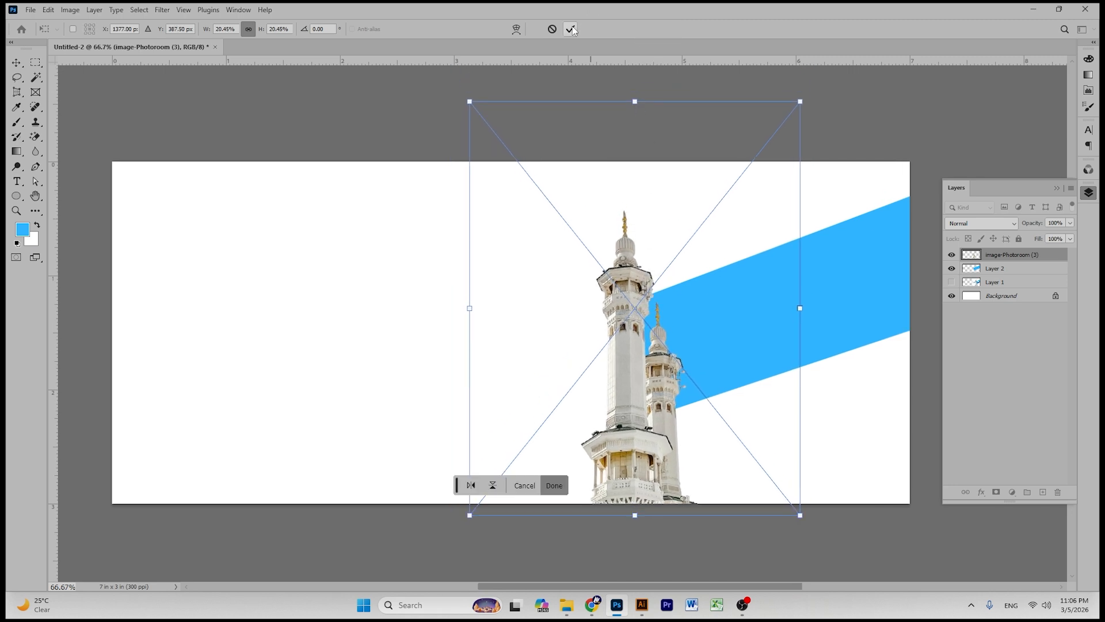
{"action": "left_click", "coordinate": [571, 29]}
{"action": "left_click_drag", "start_coordinate": [750, 209], "coordinate": [758, 181]}
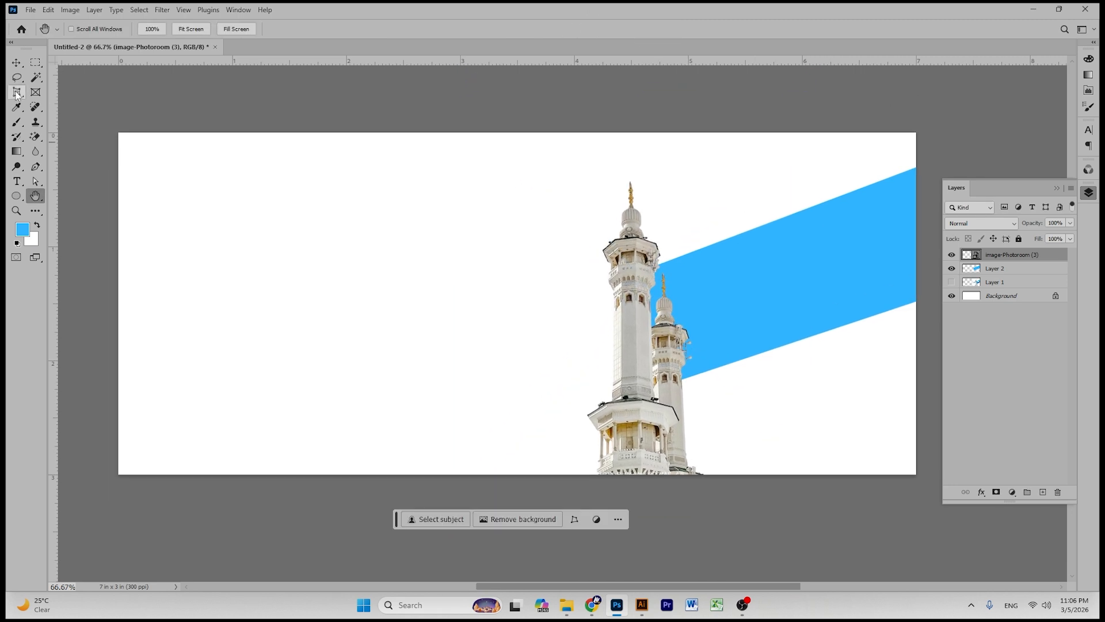
- Stretch the blue band taller at the top and slightly lower at the bottom
{"action": "left_click", "coordinate": [16, 63]}
{"action": "left_click", "coordinate": [807, 273]}
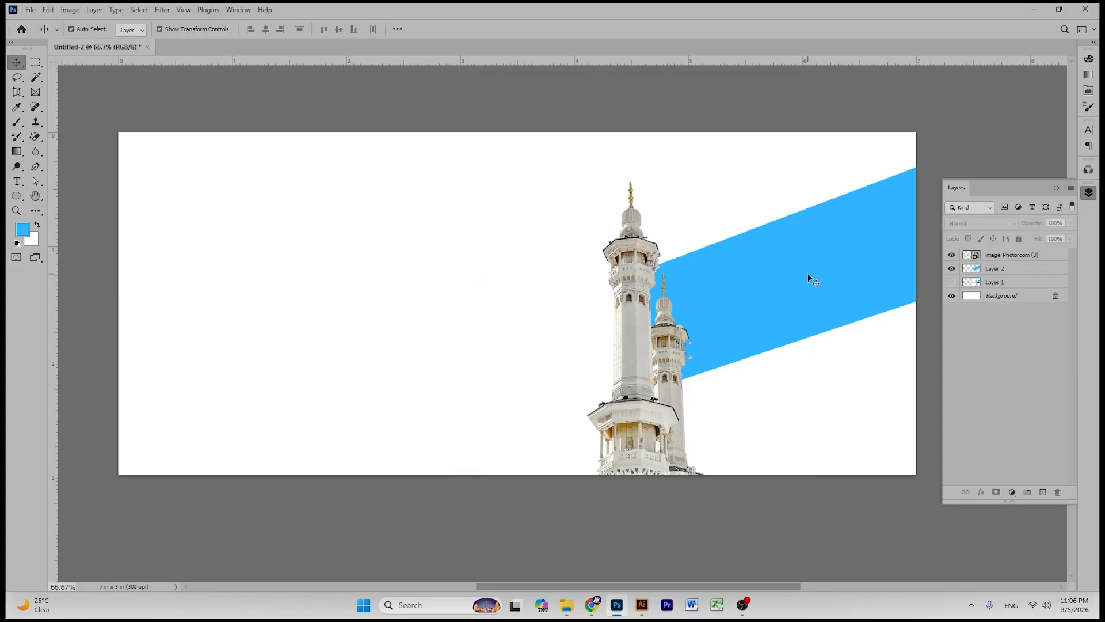
{"action": "left_click_drag", "start_coordinate": [765, 168], "coordinate": [763, 148]}
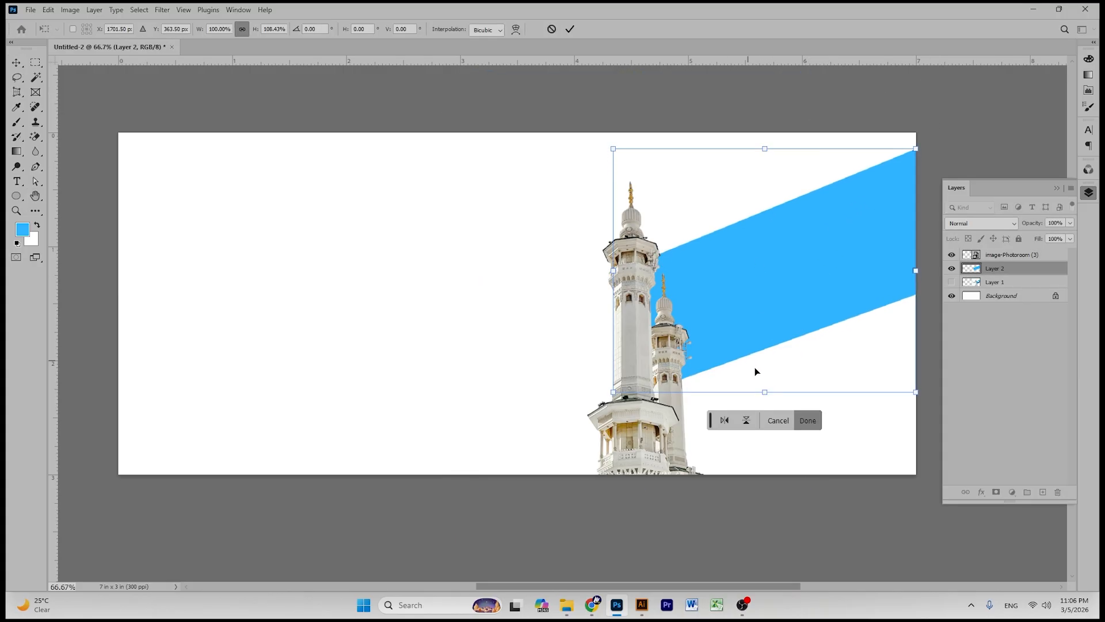
{"action": "left_click_drag", "start_coordinate": [765, 392], "coordinate": [765, 398]}
{"action": "left_click", "coordinate": [570, 28]}
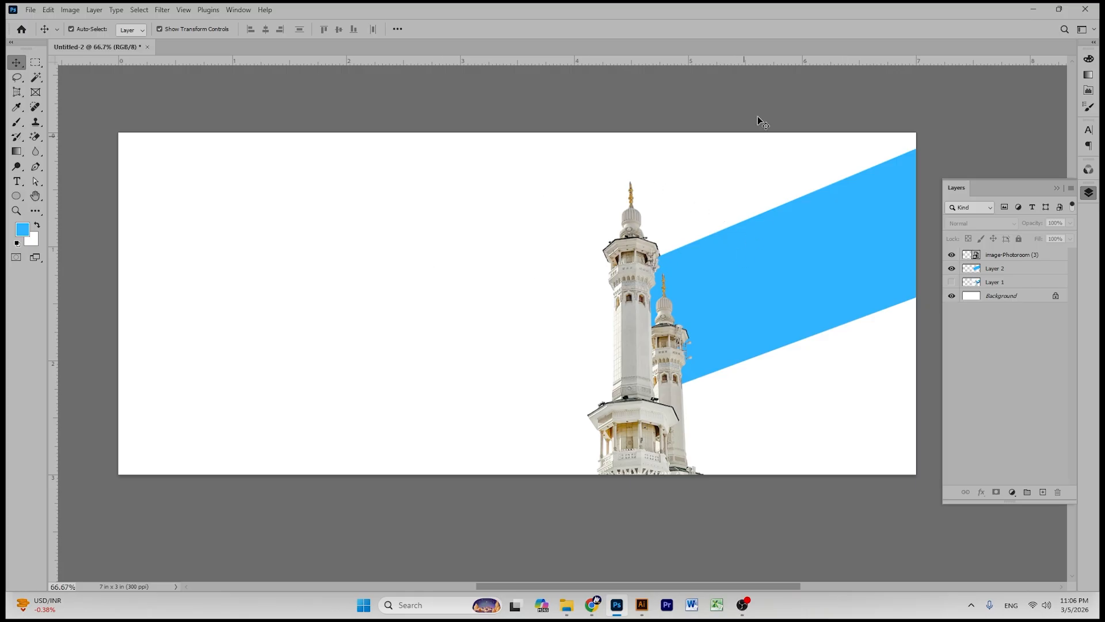
- Set the foreground colour to the darker blue #0079bf
{"action": "left_click", "coordinate": [35, 196]}
{"action": "left_click_drag", "start_coordinate": [709, 249], "coordinate": [86, 167]}
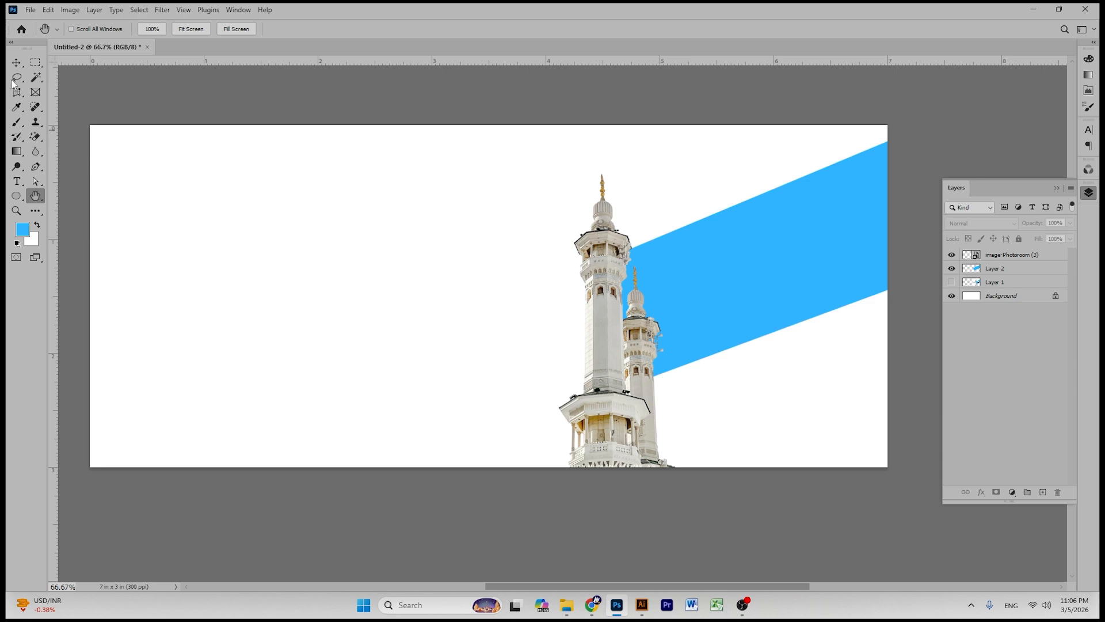
{"action": "key", "text": "i"}
{"action": "left_click", "coordinate": [22, 229]}
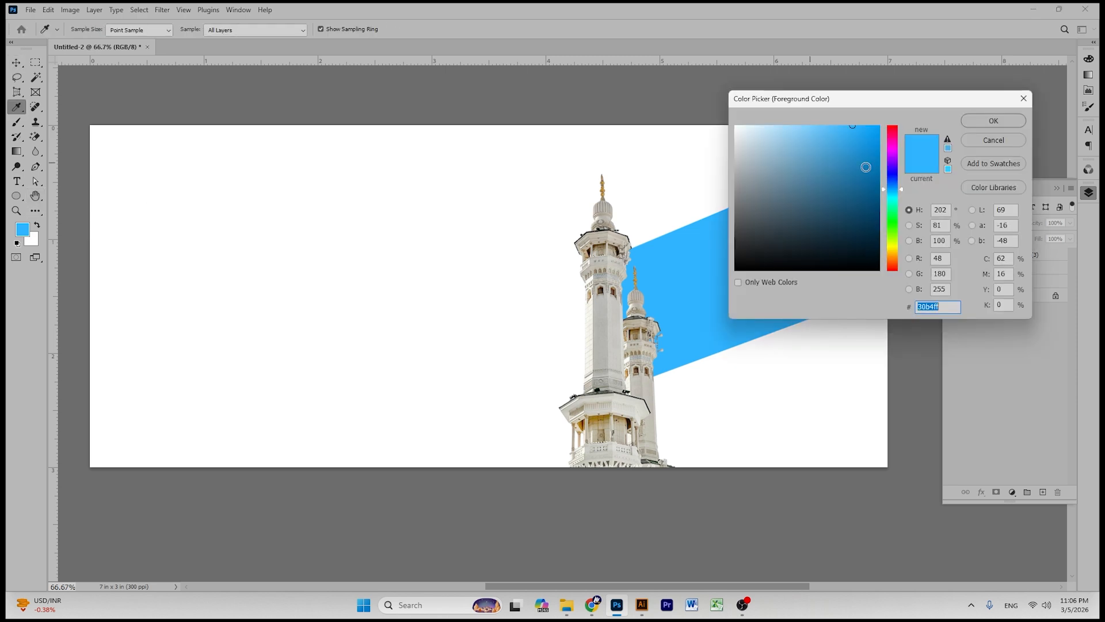
{"action": "left_click", "coordinate": [880, 161]}
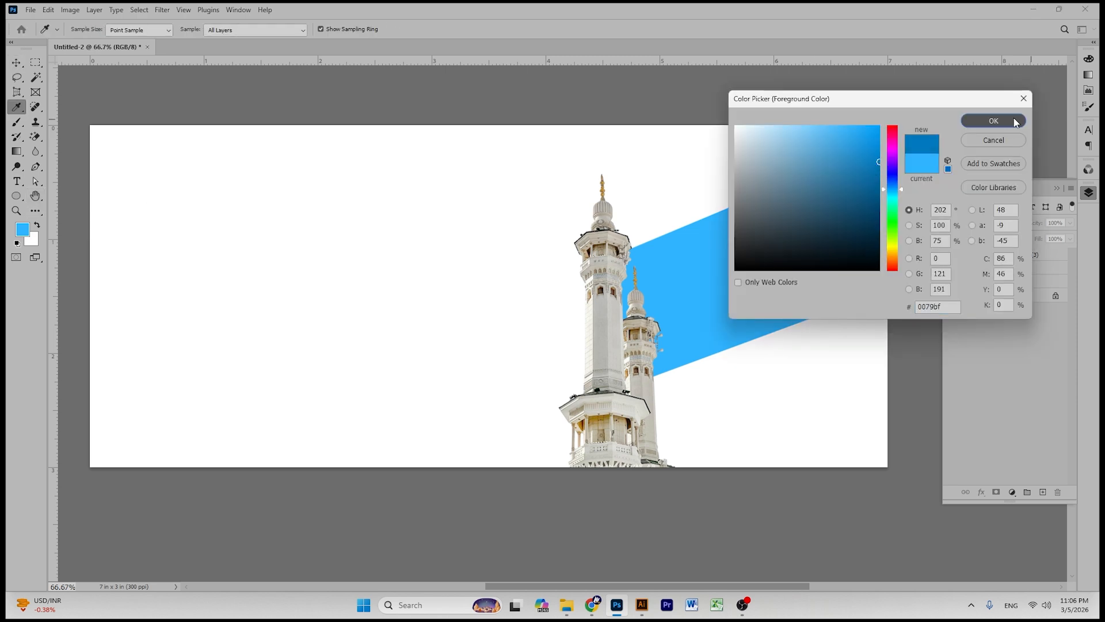
{"action": "left_click", "coordinate": [1004, 120]}
- Fill only the band's shape on Layer 2 with the dark blue, preserving transparency
{"action": "key", "text": "v"}
{"action": "left_click", "coordinate": [1005, 269]}
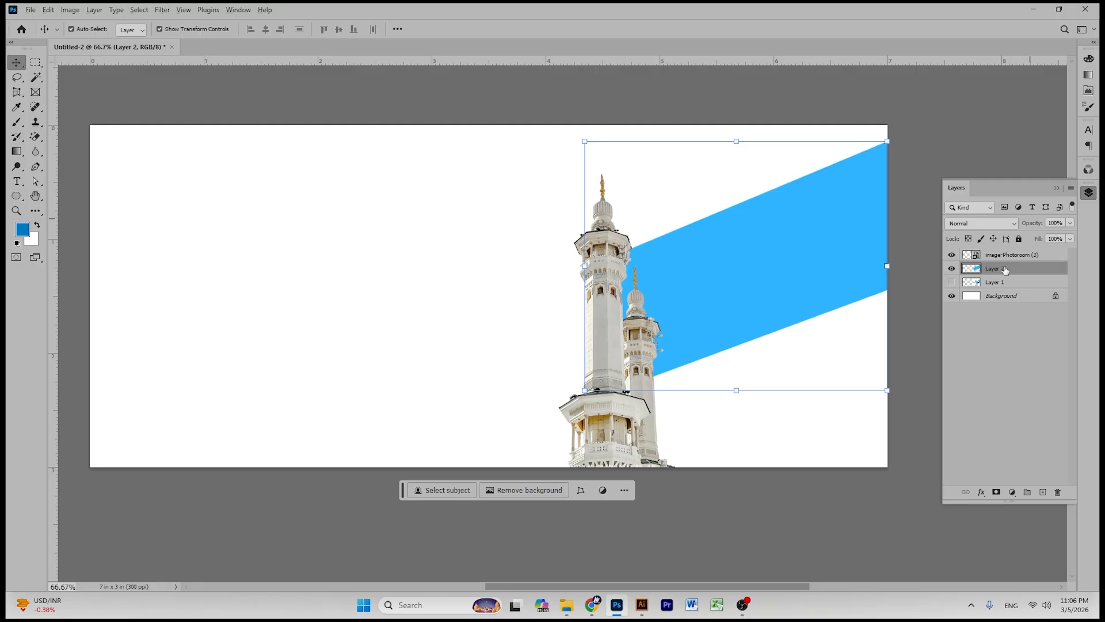
{"action": "key", "text": "alt+BackSpace"}
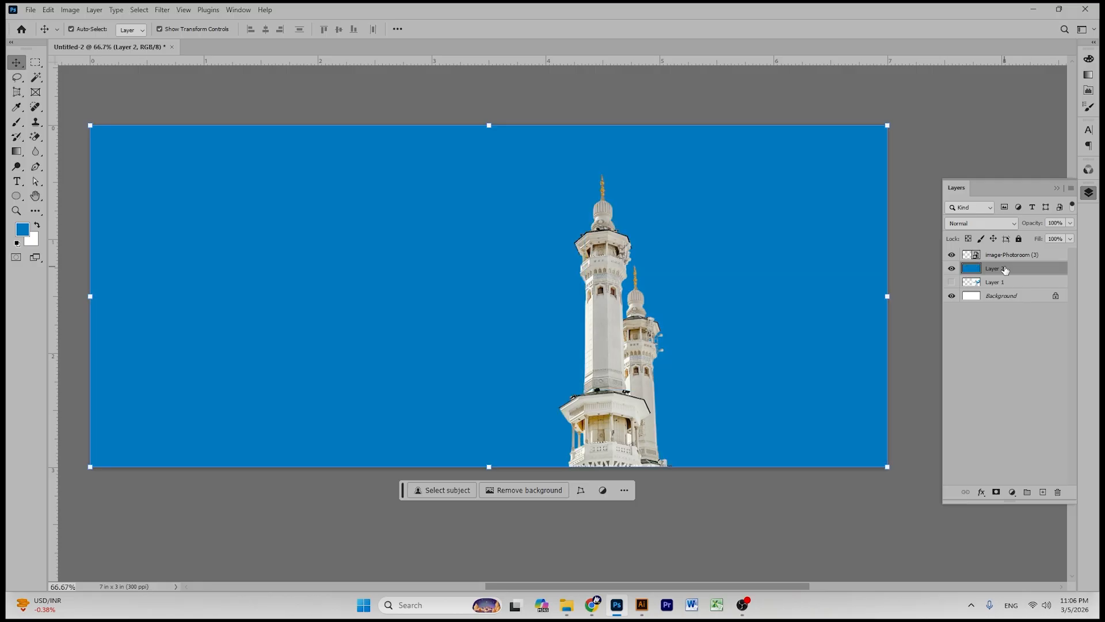
{"action": "key", "text": "ctrl+z"}
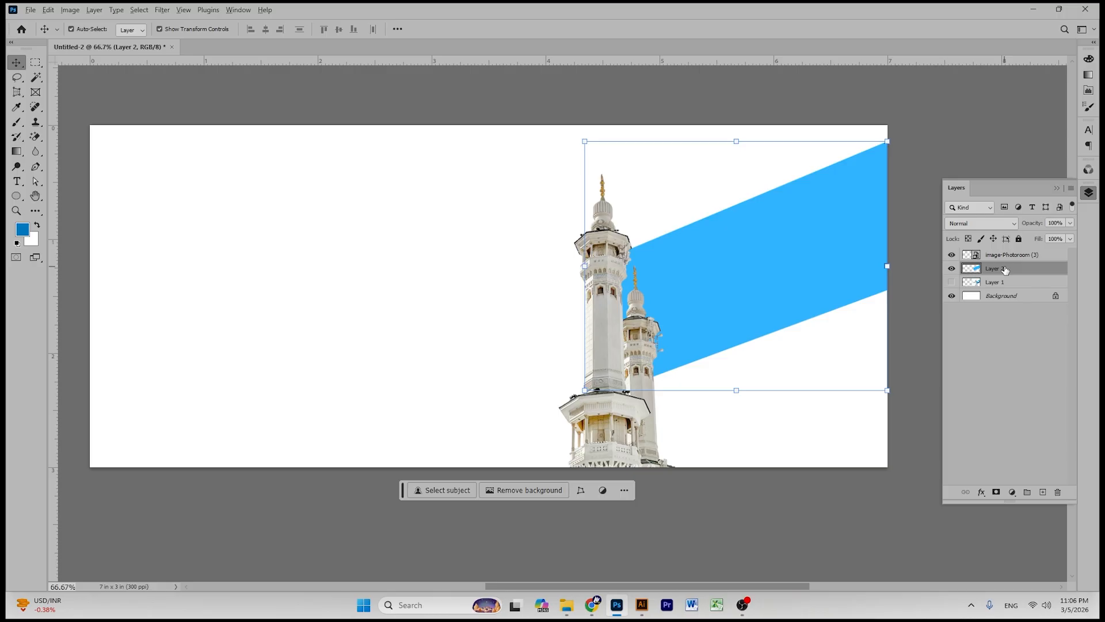
{"action": "key", "text": "alt+shift+BackSpace"}
- Delete the unused Layer 1 and bring the Downloads folder window forward
{"action": "left_click", "coordinate": [941, 157]}
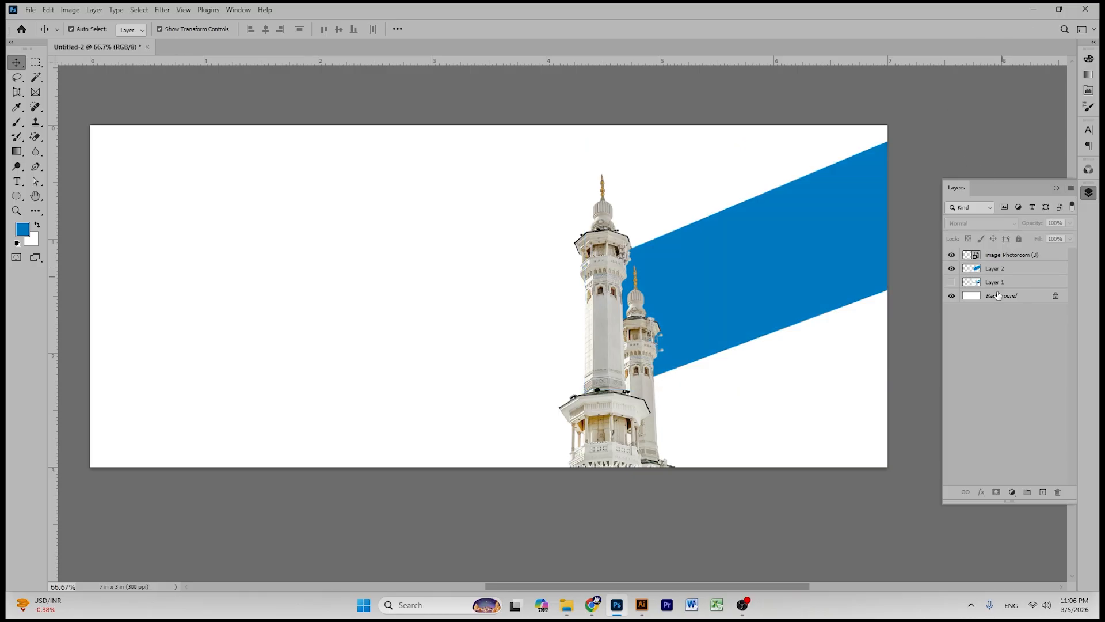
{"action": "left_click", "coordinate": [1001, 286]}
{"action": "key", "text": "Delete"}
{"action": "left_click", "coordinate": [949, 105]}
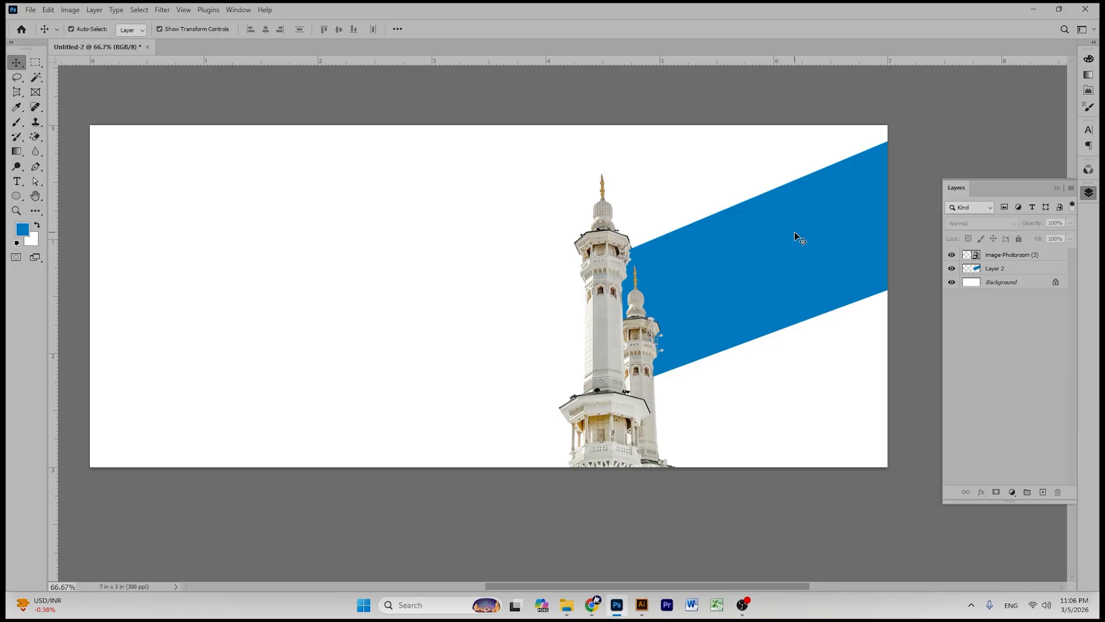
{"action": "left_click", "coordinate": [813, 230]}
{"action": "left_click", "coordinate": [980, 128]}
{"action": "left_click", "coordinate": [566, 605]}
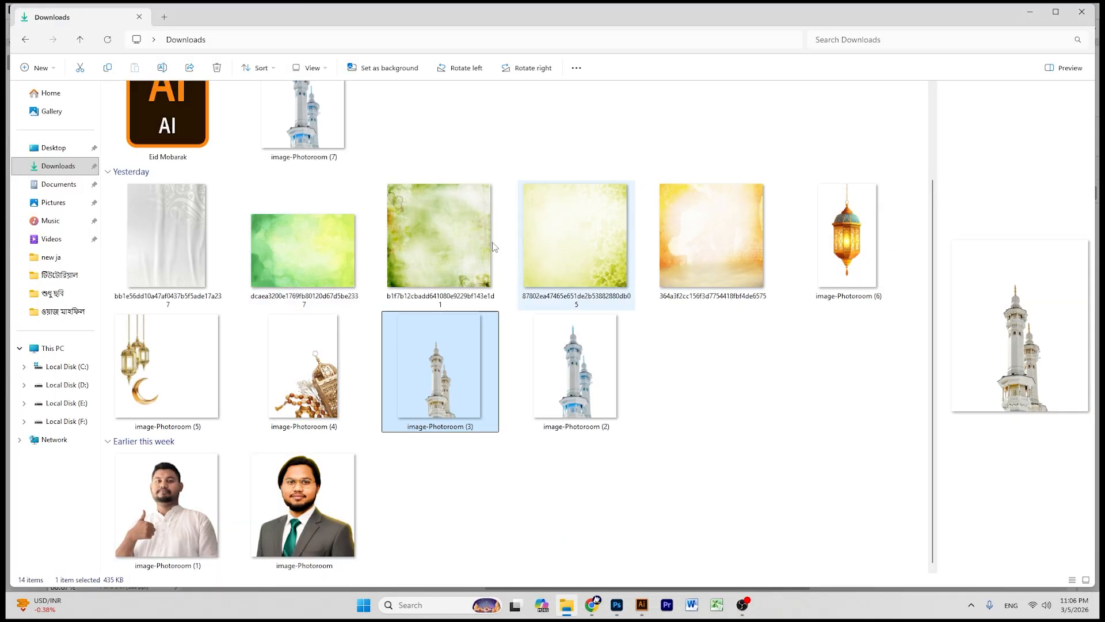
{"action": "left_click", "coordinate": [599, 608]}
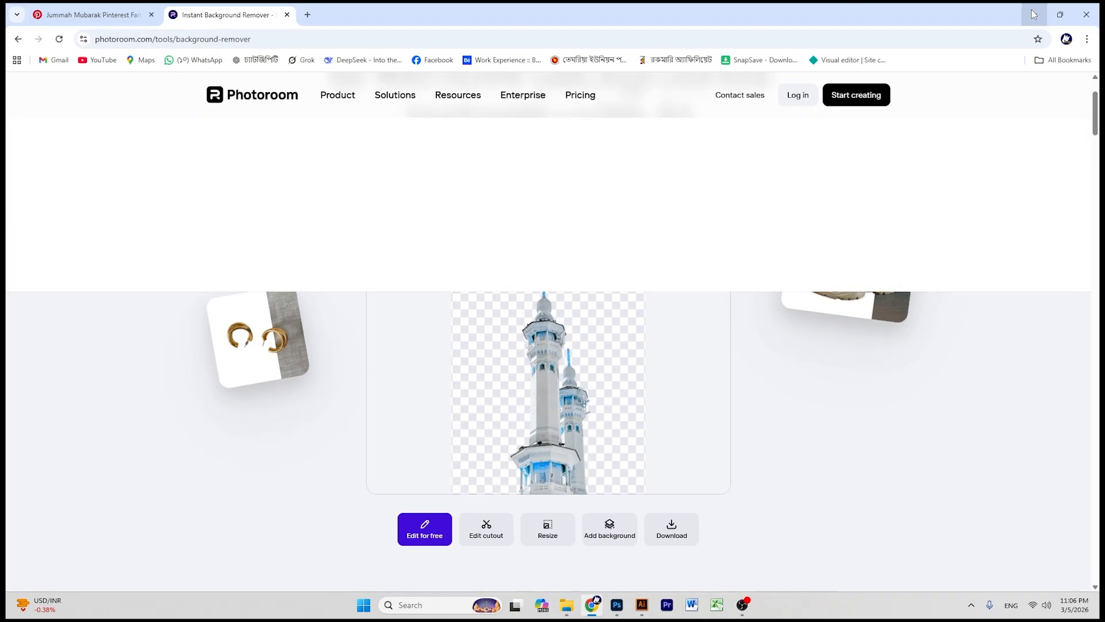
- Browse to E: > ডিজাইন > রিসোর্স > ব্যাকগ্রাউন্ড and select the first dark calligraphy image
{"action": "left_click", "coordinate": [1035, 14]}
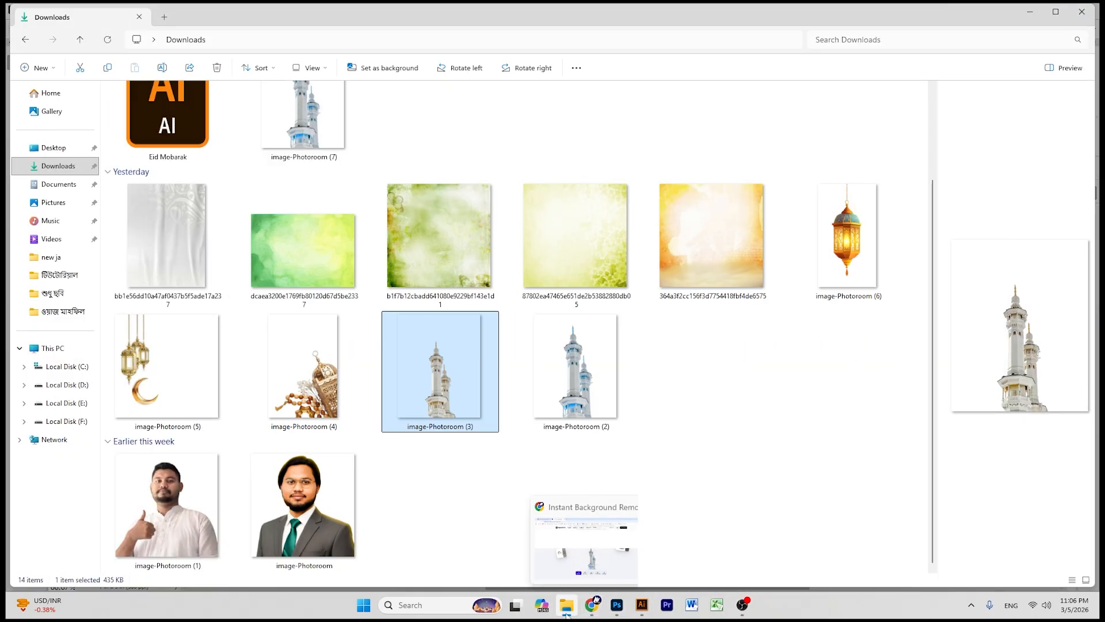
{"action": "left_click", "coordinate": [52, 404]}
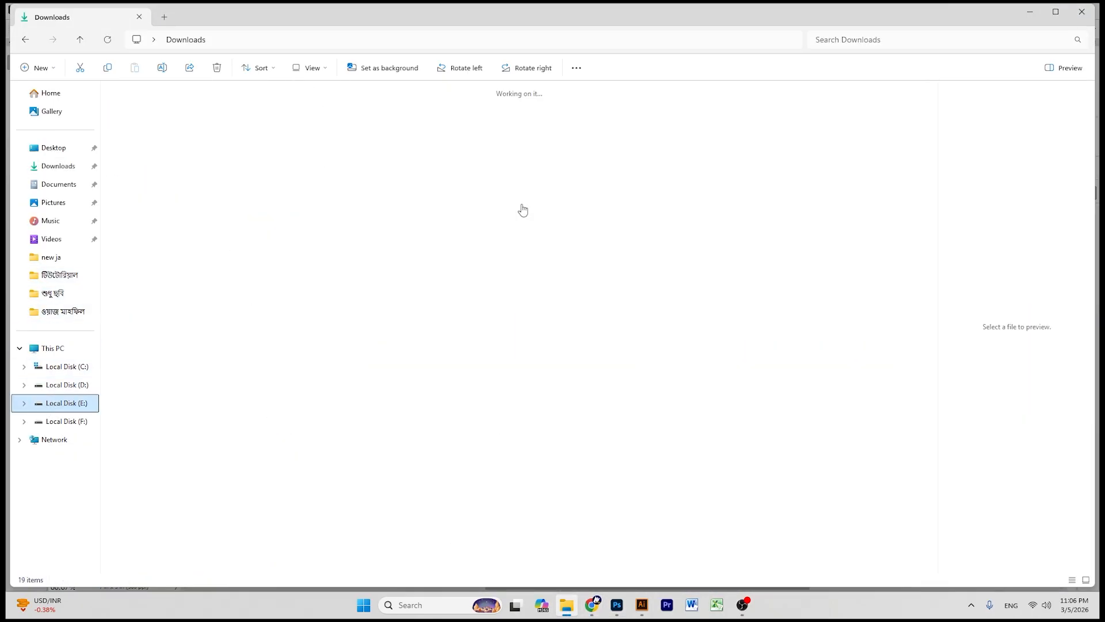
{"action": "double_click", "coordinate": [803, 128]}
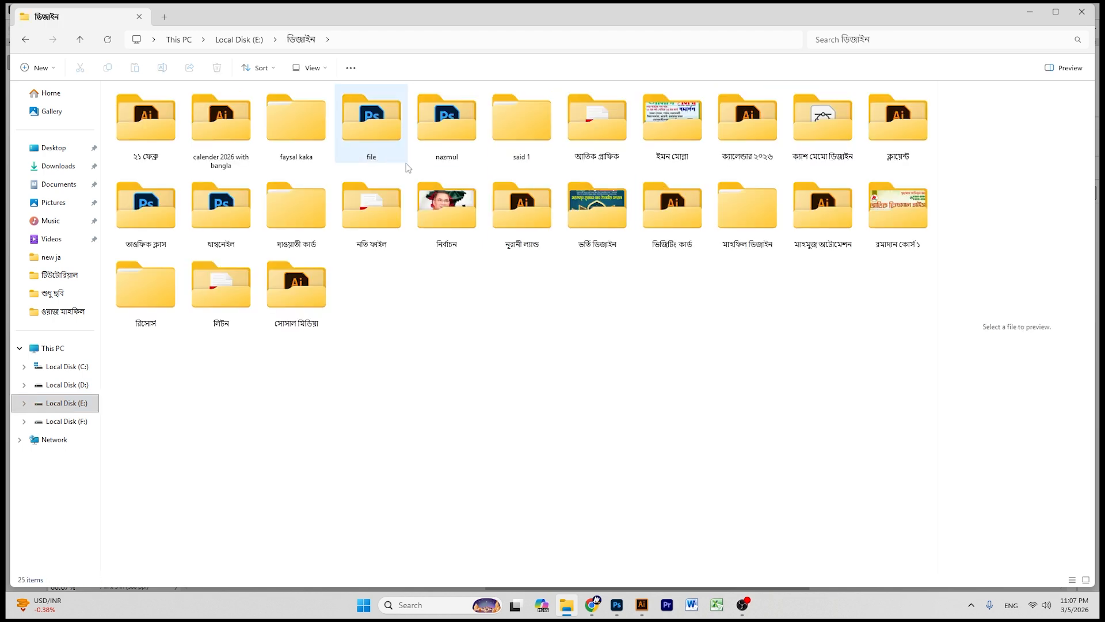
{"action": "double_click", "coordinate": [167, 276]}
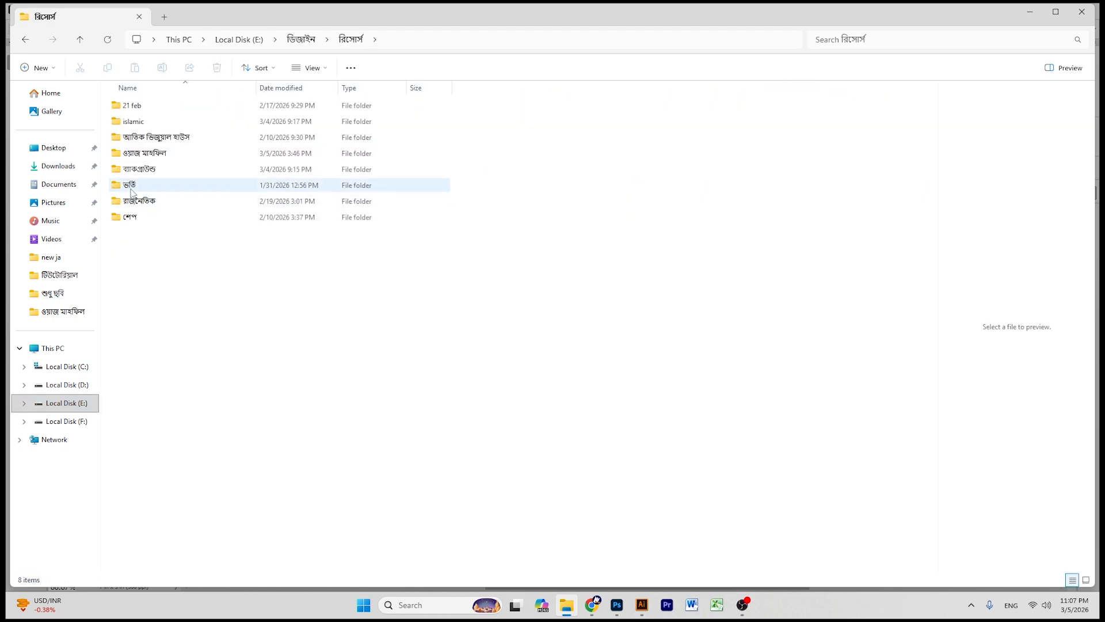
{"action": "double_click", "coordinate": [140, 168]}
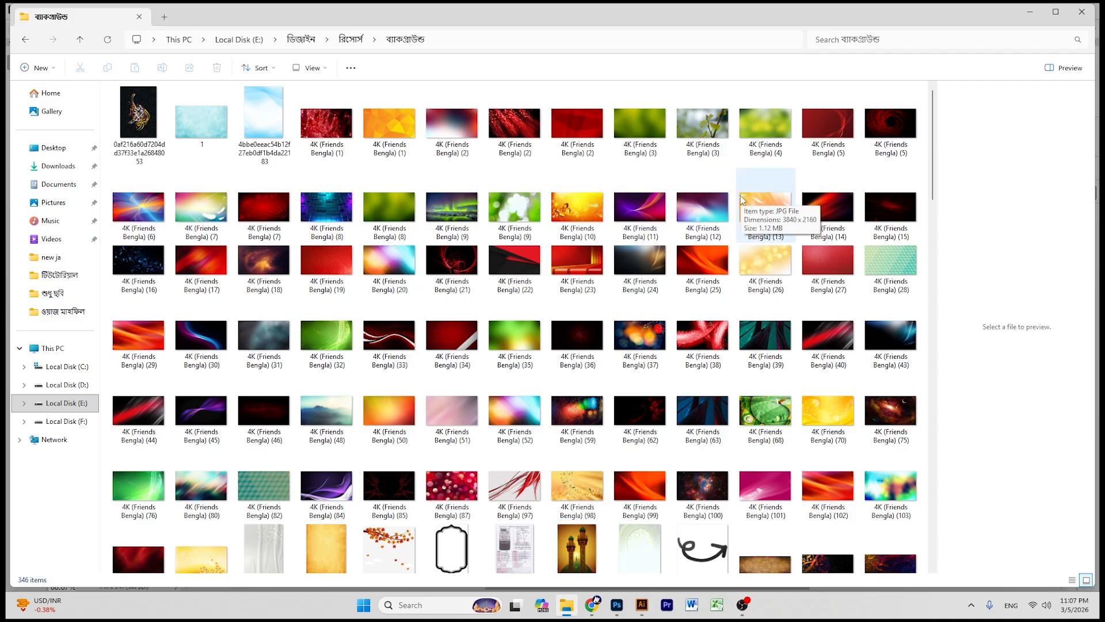
{"action": "scroll", "coordinate": [547, 268], "scroll_direction": "down", "scroll_amount": 5}
{"action": "scroll", "coordinate": [547, 267], "scroll_direction": "up", "scroll_amount": 2}
{"action": "scroll", "coordinate": [547, 267], "scroll_direction": "up", "scroll_amount": 3}
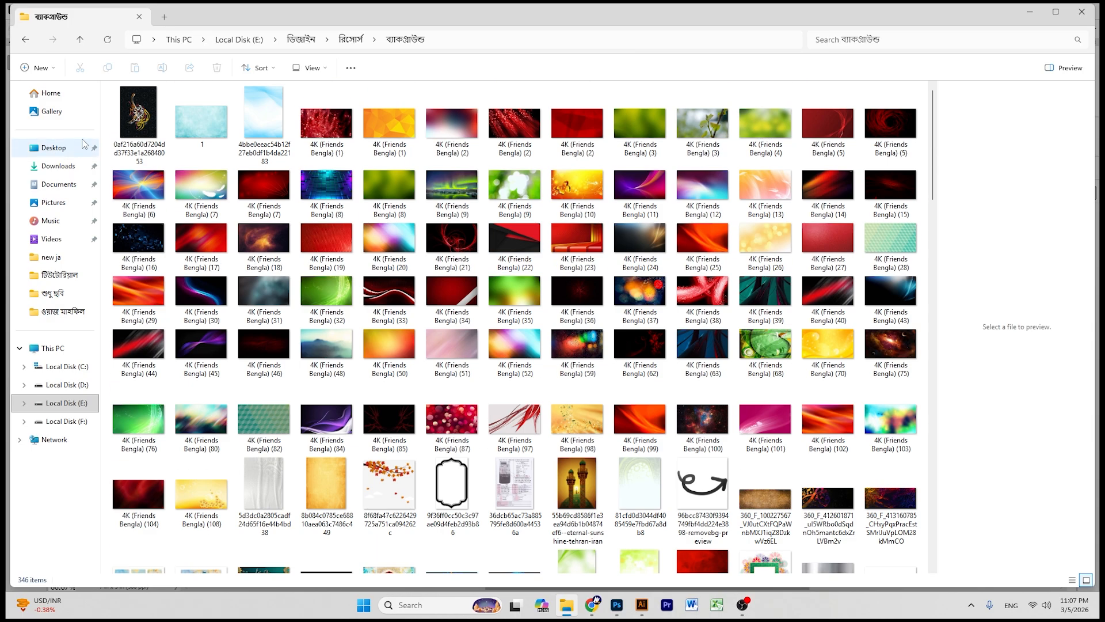
{"action": "left_click", "coordinate": [138, 118]}
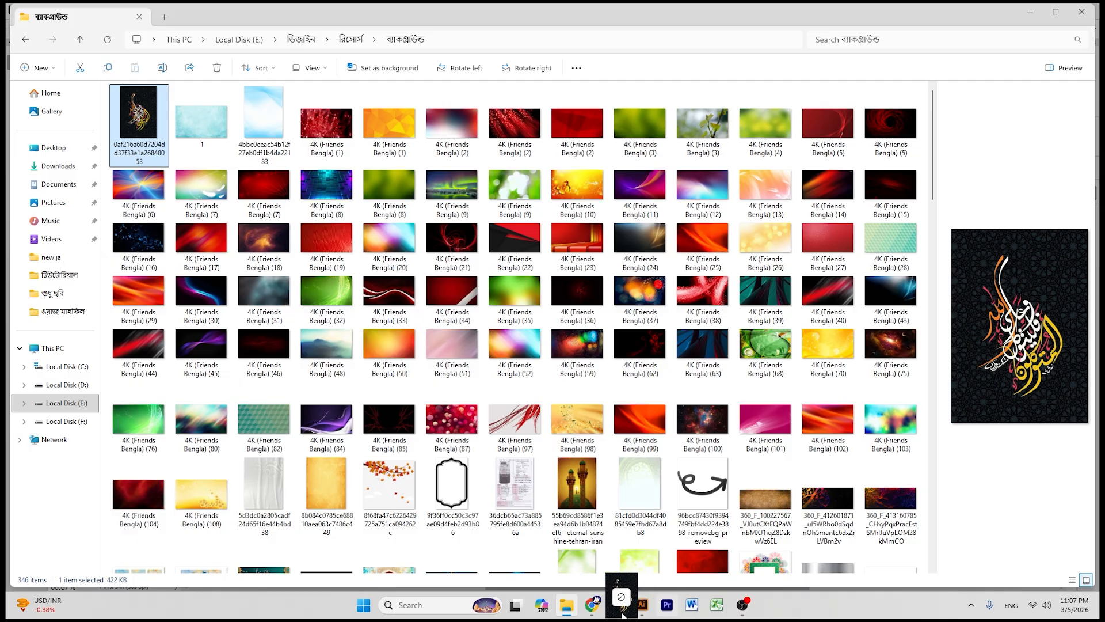
{"action": "left_click", "coordinate": [617, 604]}
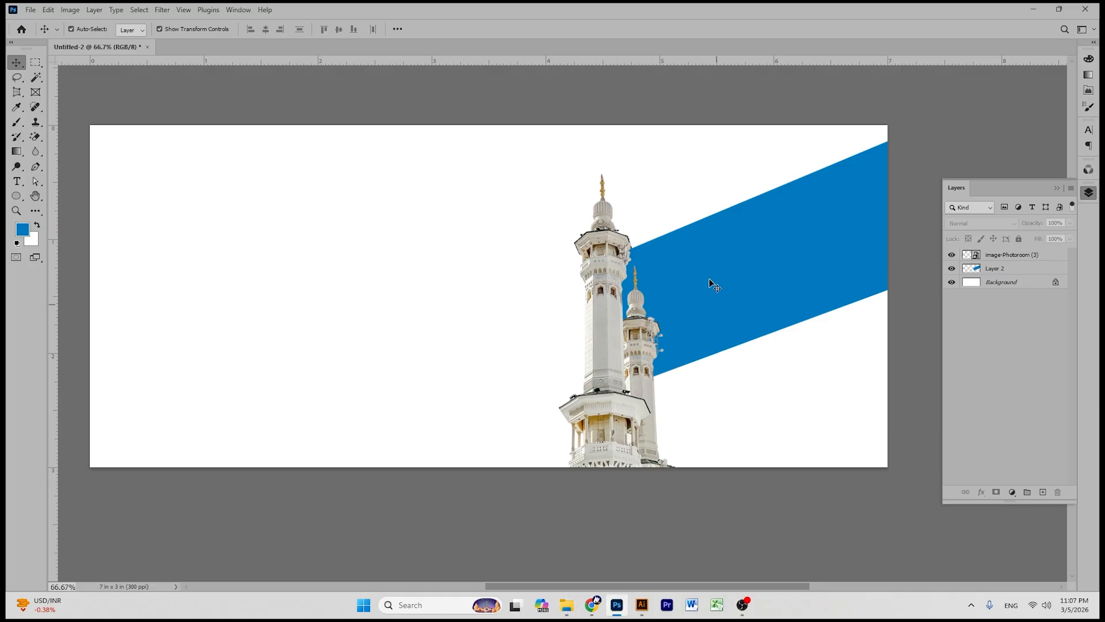
- Place the calligraphy image on the right side, beneath the minarets layer
{"action": "left_click_drag", "start_coordinate": [551, 293], "coordinate": [787, 293]}
{"action": "key", "text": "Return"}
{"action": "left_click_drag", "start_coordinate": [1036, 255], "coordinate": [1033, 276]}
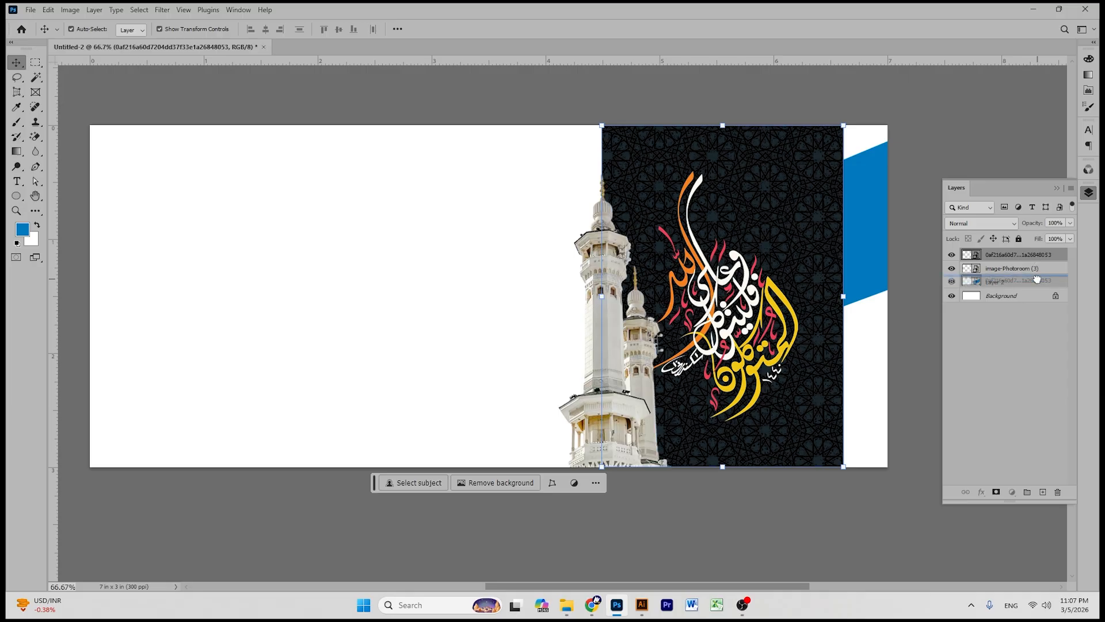
{"action": "left_click_drag", "start_coordinate": [795, 234], "coordinate": [808, 227]}
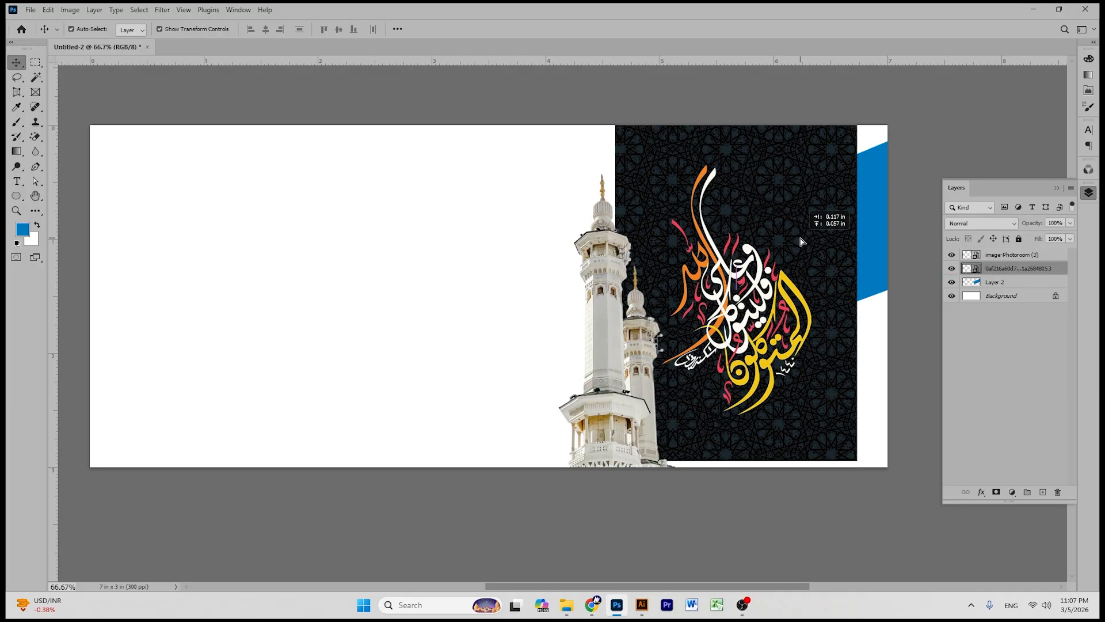
- Pick a bright pure blue and apply a blue Gradient Map to the calligraphy
{"action": "left_click", "coordinate": [22, 229]}
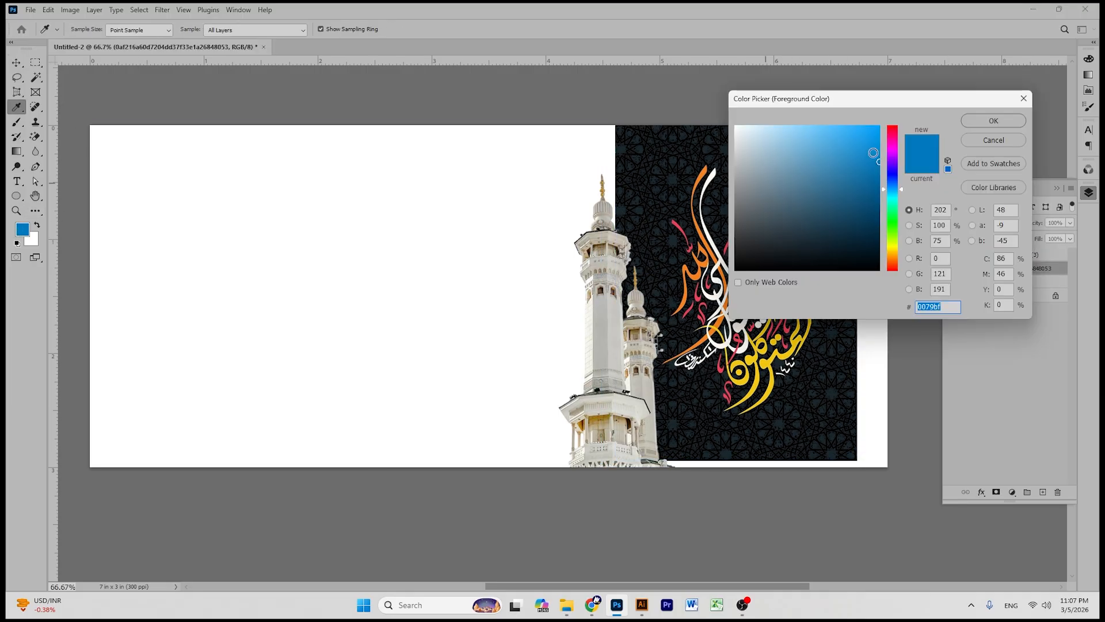
{"action": "left_click_drag", "start_coordinate": [872, 154], "coordinate": [883, 122]}
{"action": "left_click", "coordinate": [994, 120]}
{"action": "left_click", "coordinate": [70, 10]}
{"action": "mouse_move", "coordinate": [86, 40]}
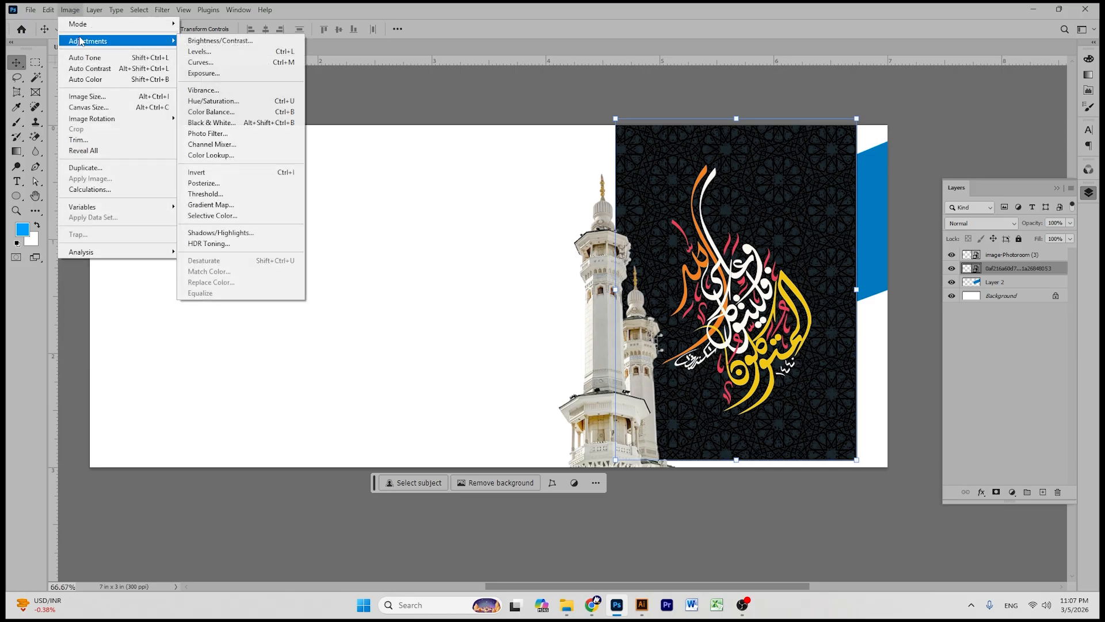
{"action": "left_click", "coordinate": [276, 205]}
{"action": "left_click", "coordinate": [631, 172]}
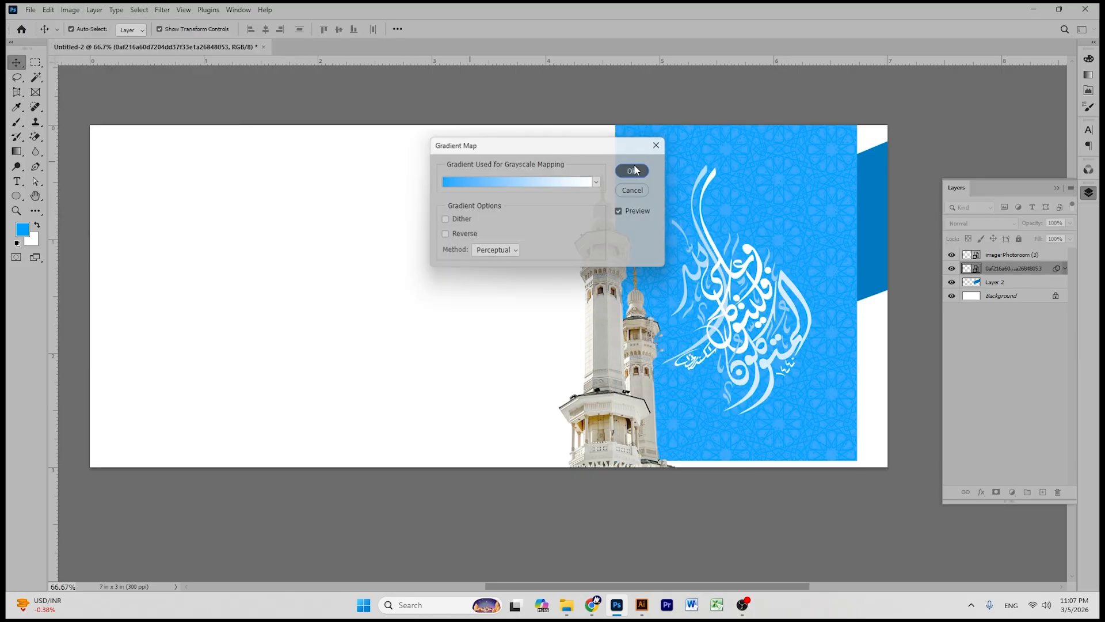
- Apply a Curves adjustment that slightly darkens the artwork's midtones
{"action": "key", "text": "ctrl+m"}
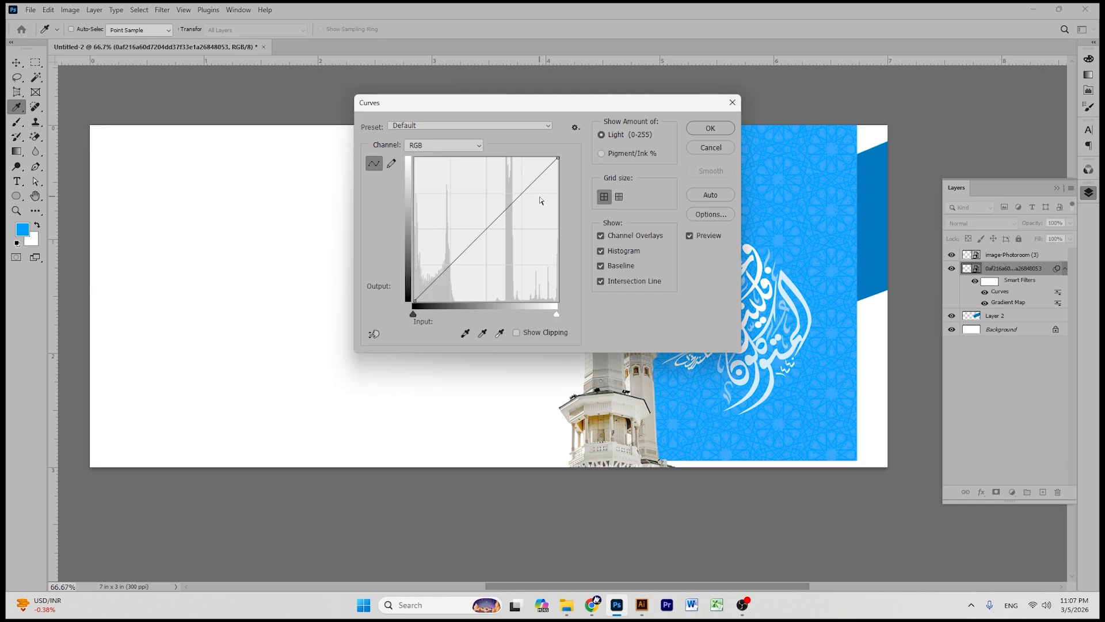
{"action": "left_click_drag", "start_coordinate": [564, 99], "coordinate": [368, 99]}
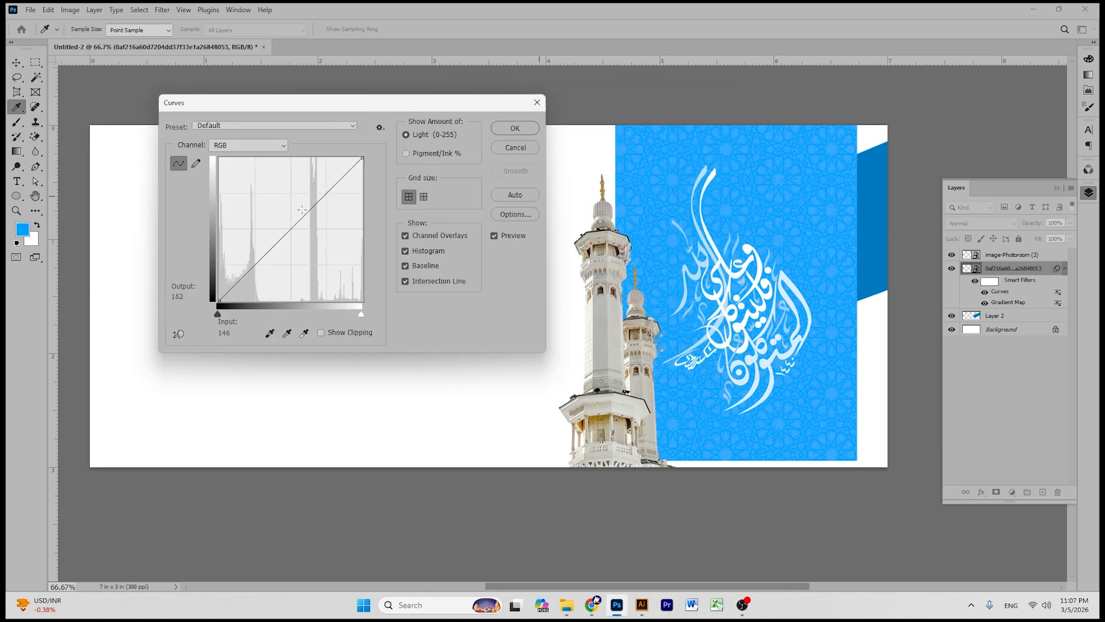
{"action": "left_click_drag", "start_coordinate": [302, 218], "coordinate": [321, 201]}
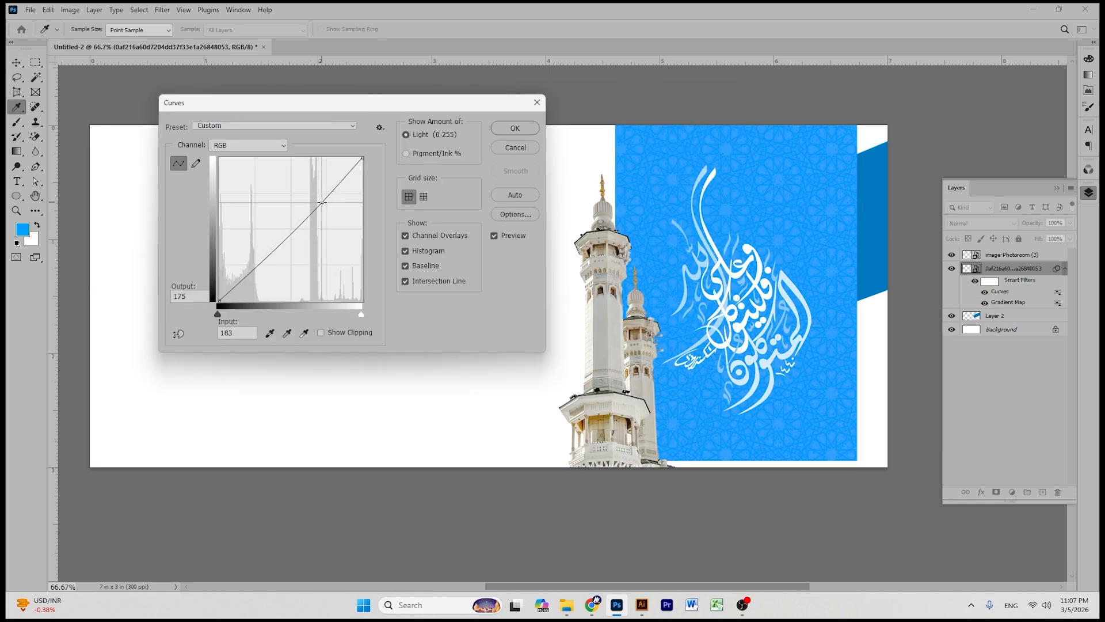
{"action": "left_click_drag", "start_coordinate": [243, 281], "coordinate": [244, 291]}
{"action": "left_click", "coordinate": [515, 128]}
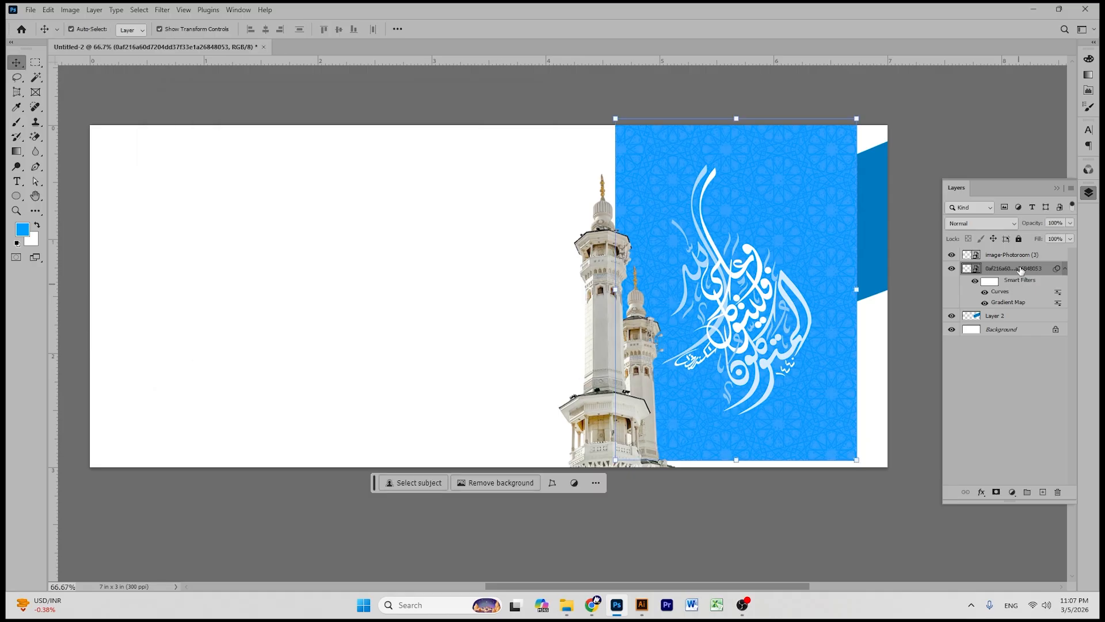
- Clip the calligraphy into the blue band and move it up and left
{"action": "right_click", "coordinate": [1022, 270]}
{"action": "left_click", "coordinate": [952, 569]}
{"action": "left_click_drag", "start_coordinate": [752, 288], "coordinate": [830, 237]}
{"action": "left_click", "coordinate": [659, 254]}
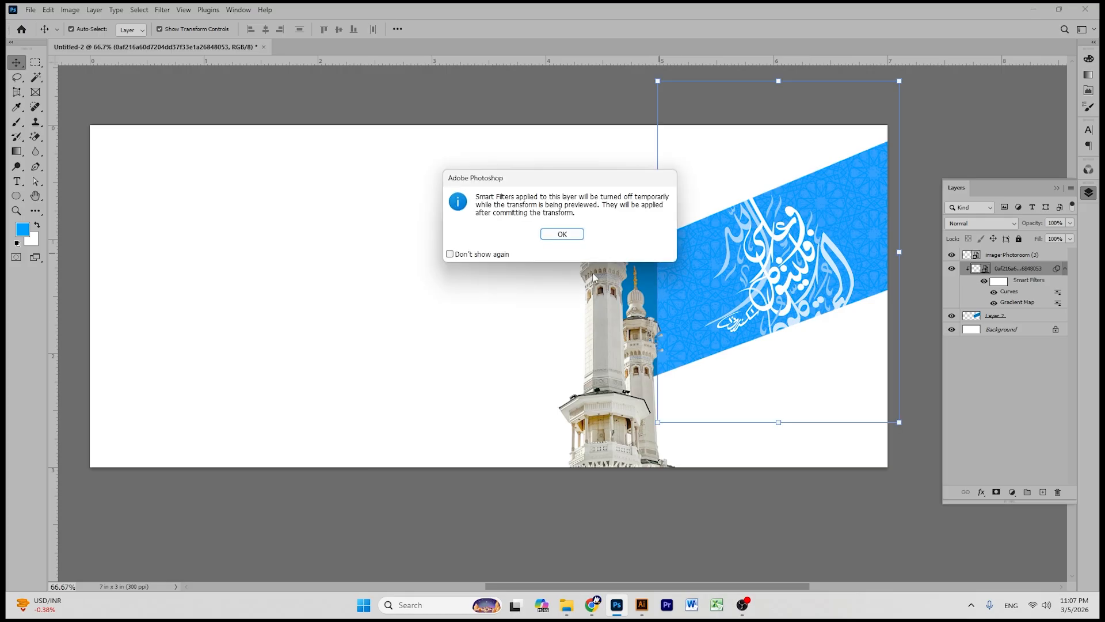
- Stretch the calligraphy wider within the band and reposition it
{"action": "left_click", "coordinate": [567, 234]}
{"action": "left_click_drag", "start_coordinate": [569, 252], "coordinate": [578, 279]}
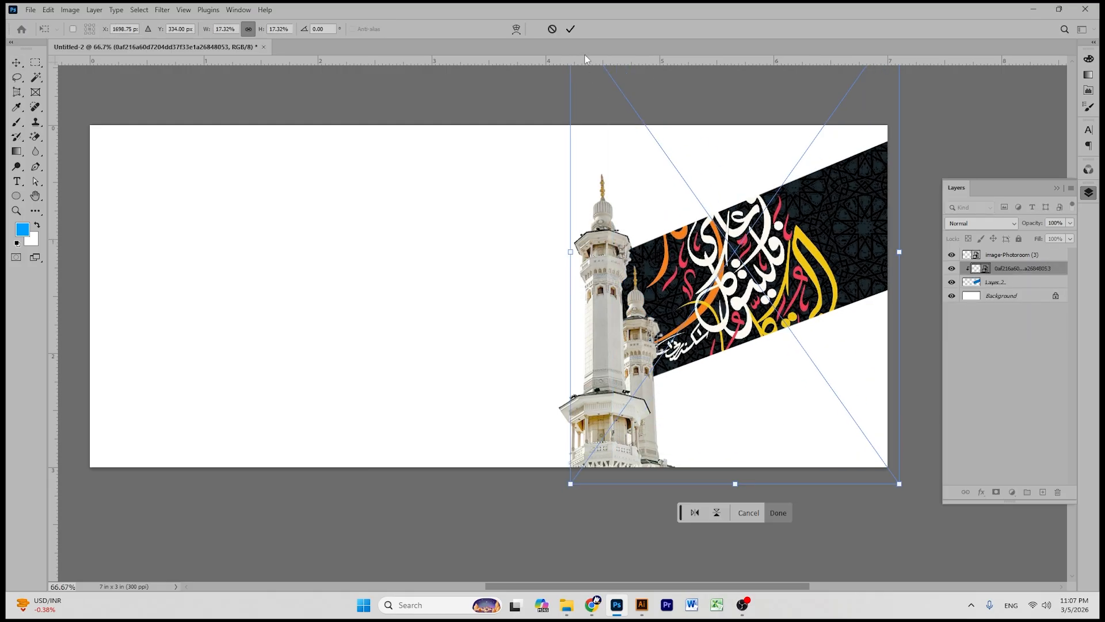
{"action": "left_click", "coordinate": [574, 32]}
{"action": "left_click_drag", "start_coordinate": [833, 206], "coordinate": [835, 211]}
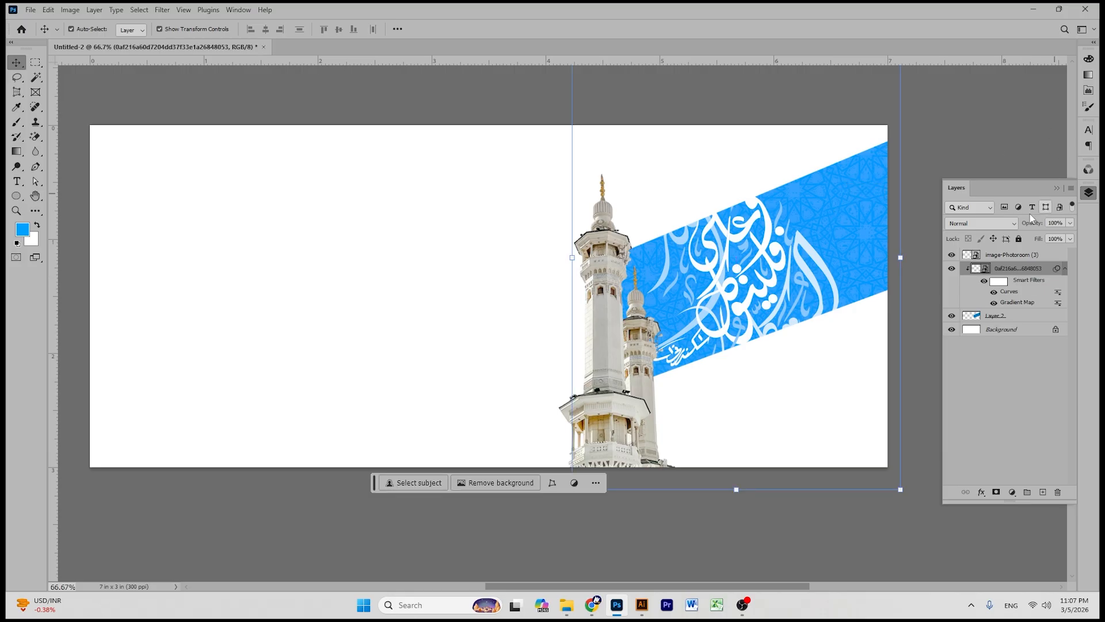
- Set the calligraphy layer to Lighten at 35% opacity and add a layer mask
{"action": "left_click", "coordinate": [1012, 224]}
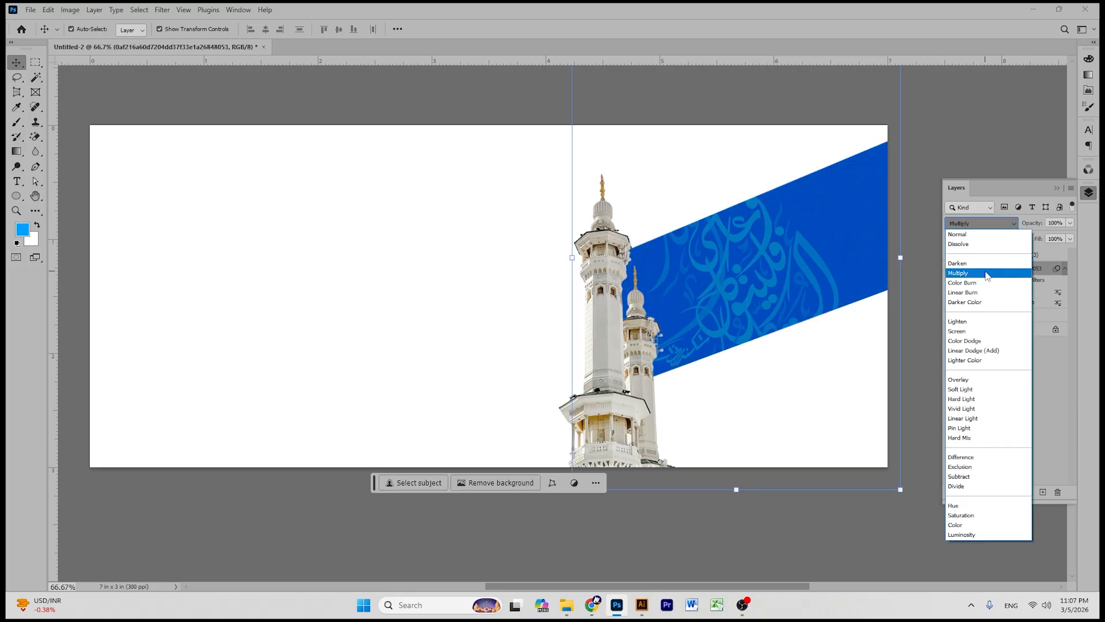
{"action": "left_click", "coordinate": [984, 324]}
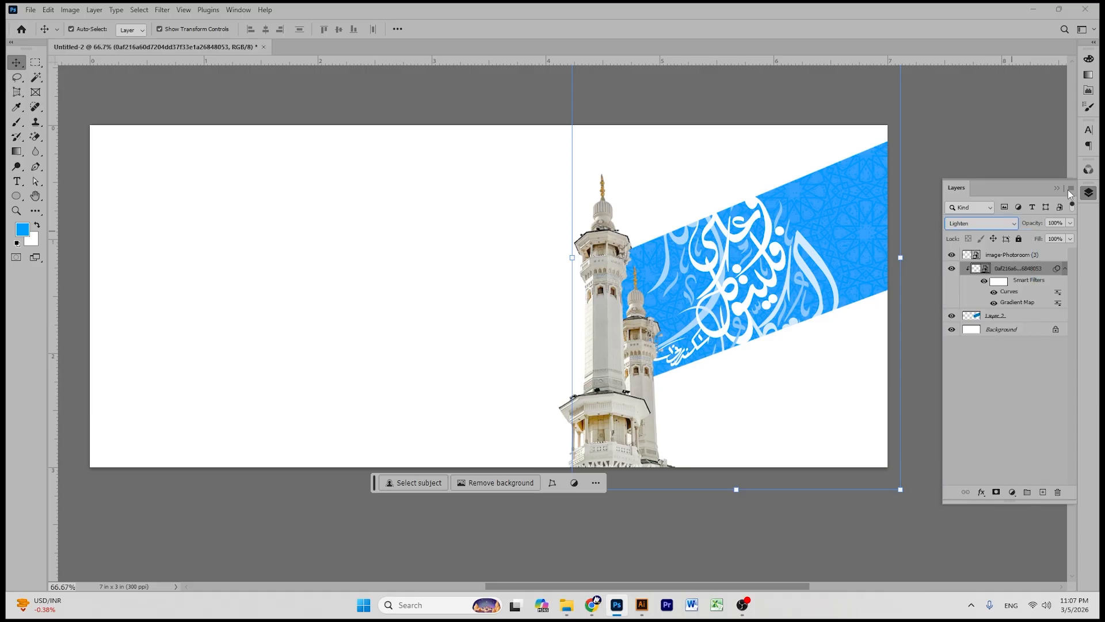
{"action": "left_click_drag", "start_coordinate": [1070, 223], "coordinate": [1035, 237]}
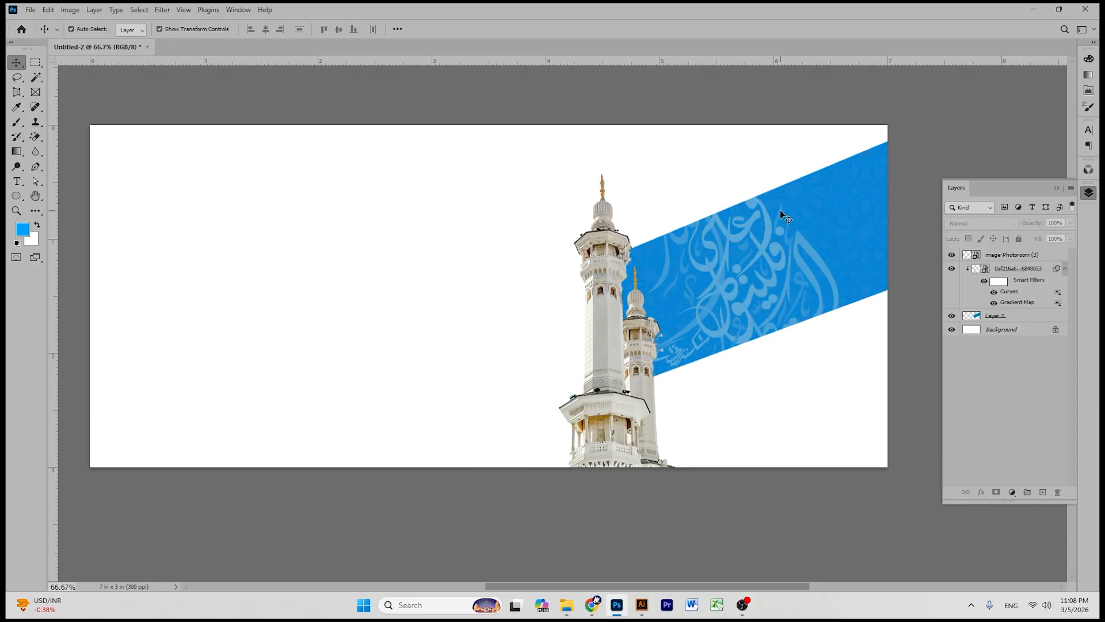
{"action": "left_click", "coordinate": [997, 494]}
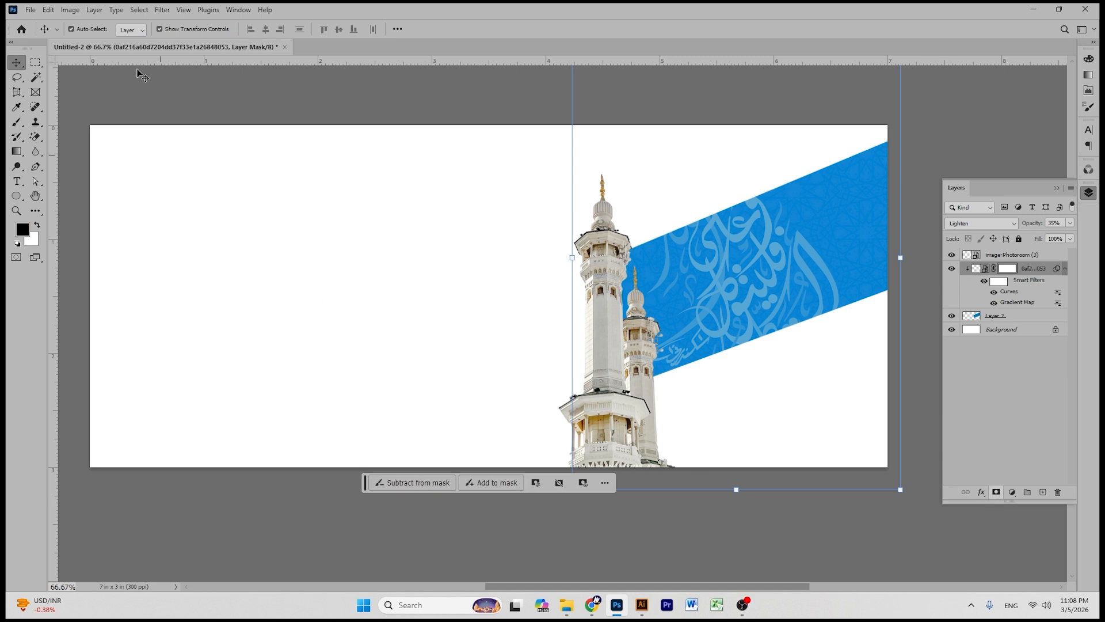
- Try painting out the calligraphy on its mask with a black brush, then undo
{"action": "left_click", "coordinate": [15, 122]}
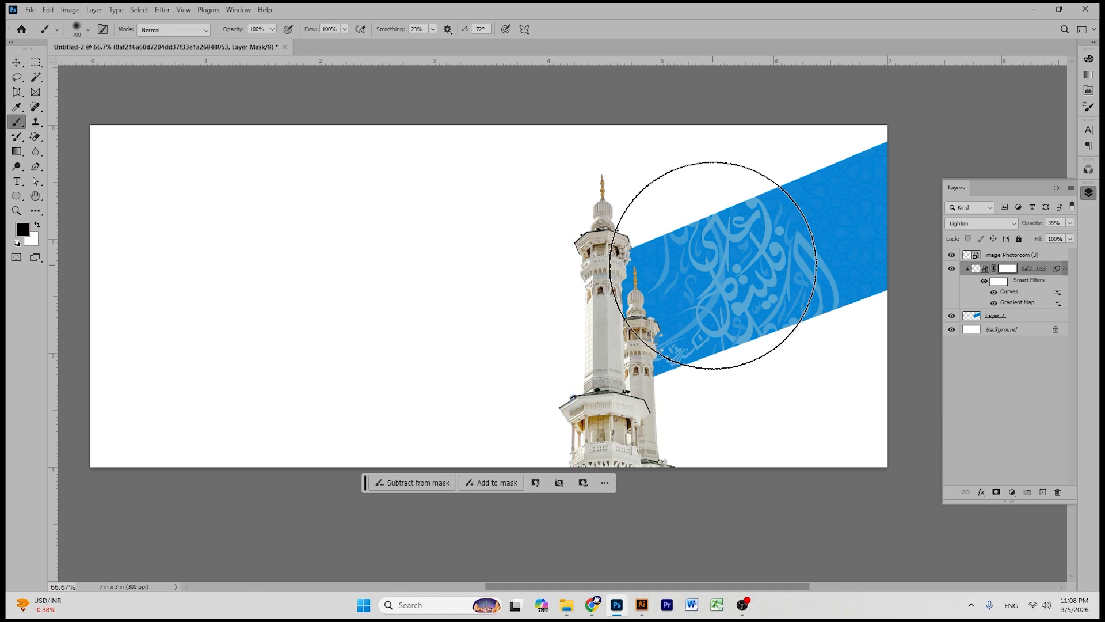
{"action": "key", "text": "bracketleft"}
{"action": "key", "text": "bracketleft"}
{"action": "key", "text": "bracketleft"}
{"action": "key", "text": "bracketleft"}
{"action": "mouse_move", "coordinate": [751, 247]}
{"action": "left_mouse_down"}
{"action": "mouse_move", "coordinate": [746, 277]}
{"action": "mouse_move", "coordinate": [740, 228]}
{"action": "left_mouse_up"}
{"action": "key", "text": "bracketright"}
{"action": "key", "text": "bracketright"}
{"action": "key", "text": "bracketright"}
{"action": "key", "text": "bracketright"}
{"action": "key", "text": "bracketright"}
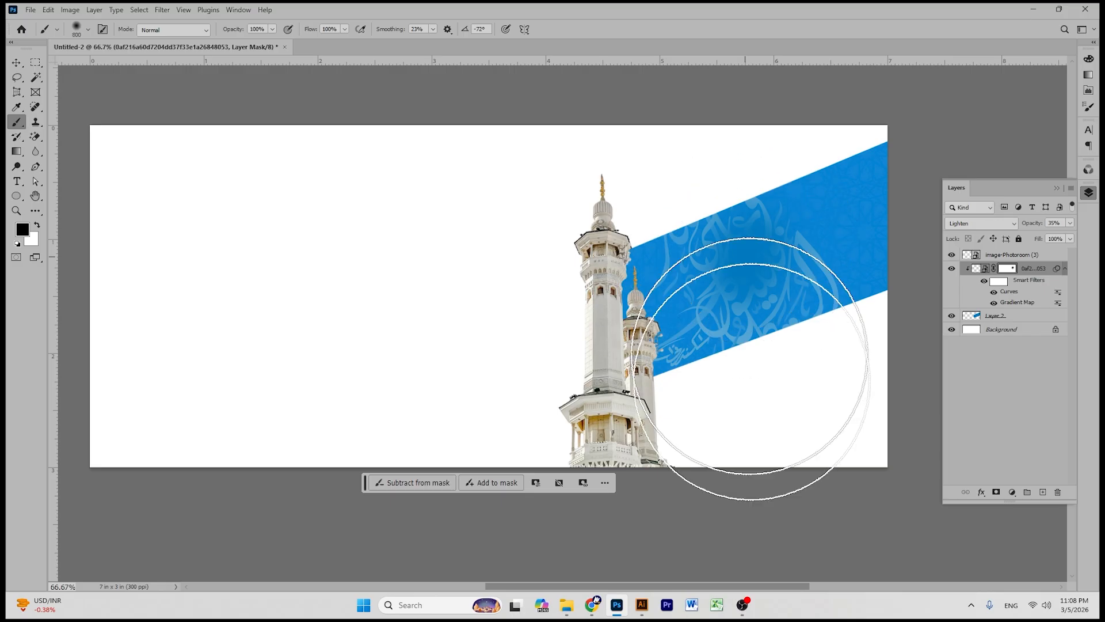
{"action": "mouse_move", "coordinate": [740, 266]}
{"action": "left_mouse_down"}
{"action": "mouse_move", "coordinate": [755, 408]}
{"action": "mouse_move", "coordinate": [821, 381]}
{"action": "left_mouse_up"}
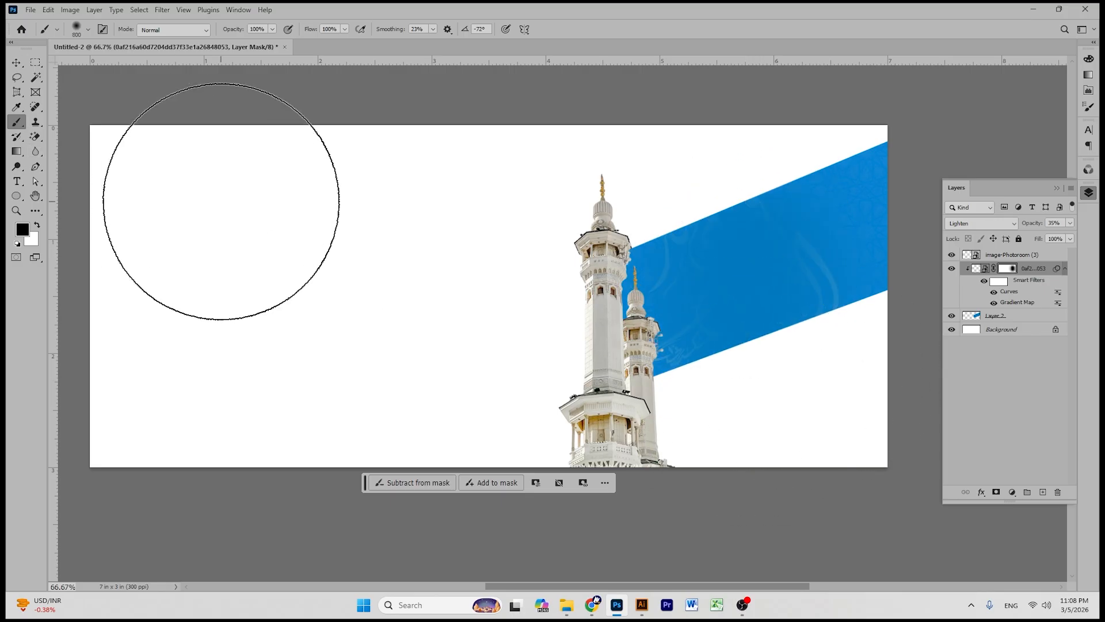
{"action": "key", "text": "ctrl+z"}
{"action": "key", "text": "ctrl+z"}
{"action": "key", "text": "ctrl+z"}
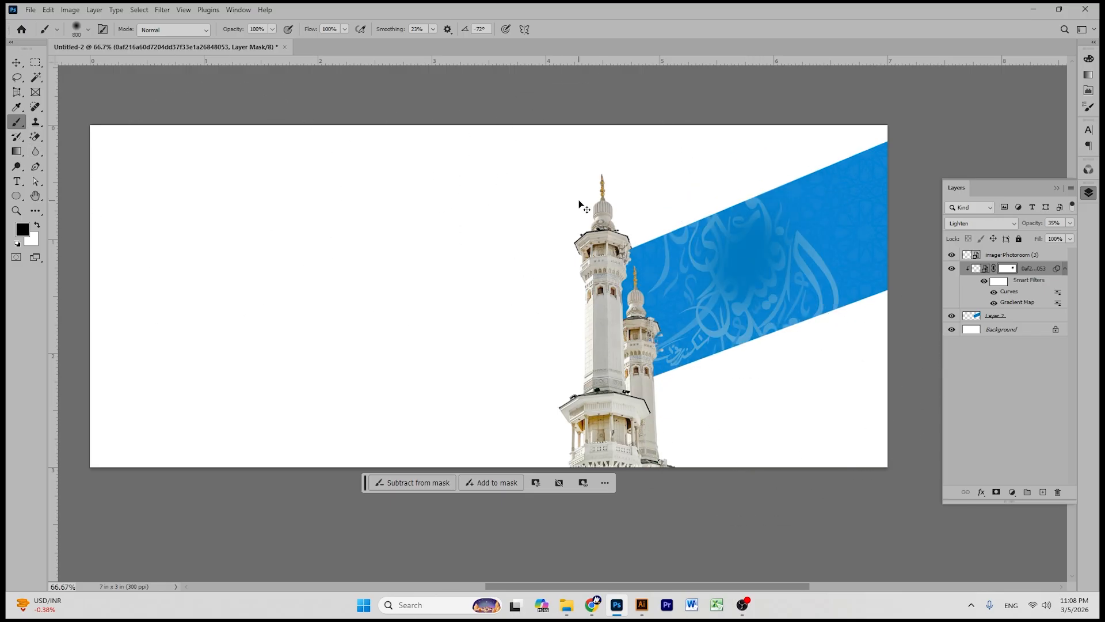
- Set brush opacity to 47% and softly paint the calligraphy away across the band
{"action": "left_click", "coordinate": [272, 29]}
{"action": "left_click_drag", "start_coordinate": [275, 42], "coordinate": [244, 42]}
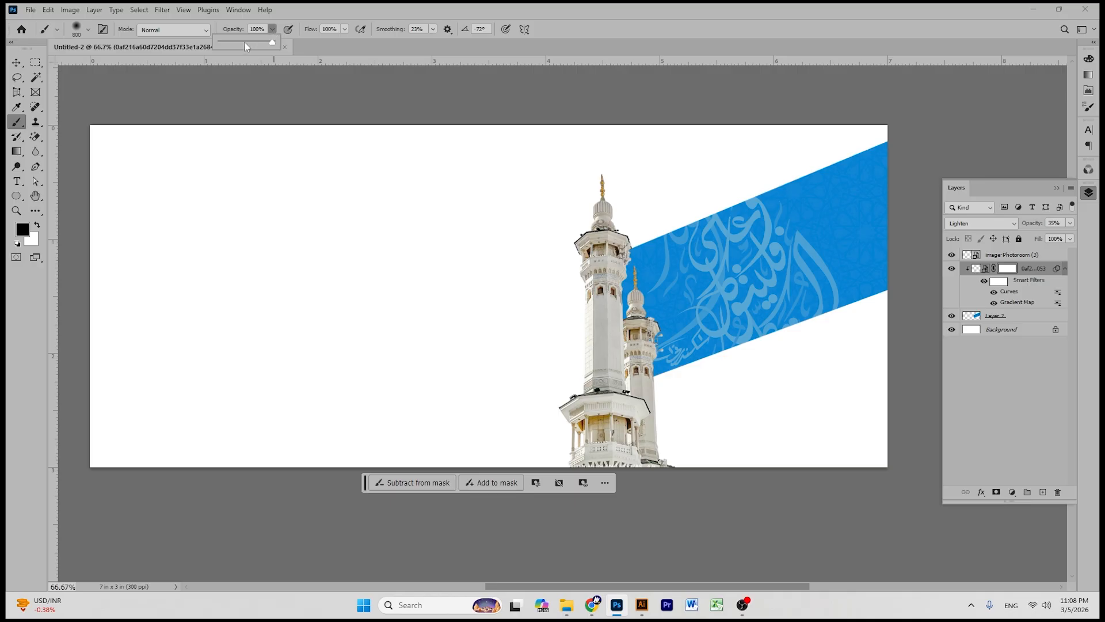
{"action": "left_click", "coordinate": [768, 359]}
{"action": "left_click", "coordinate": [755, 295]}
{"action": "left_click", "coordinate": [746, 292]}
{"action": "left_click", "coordinate": [745, 292]}
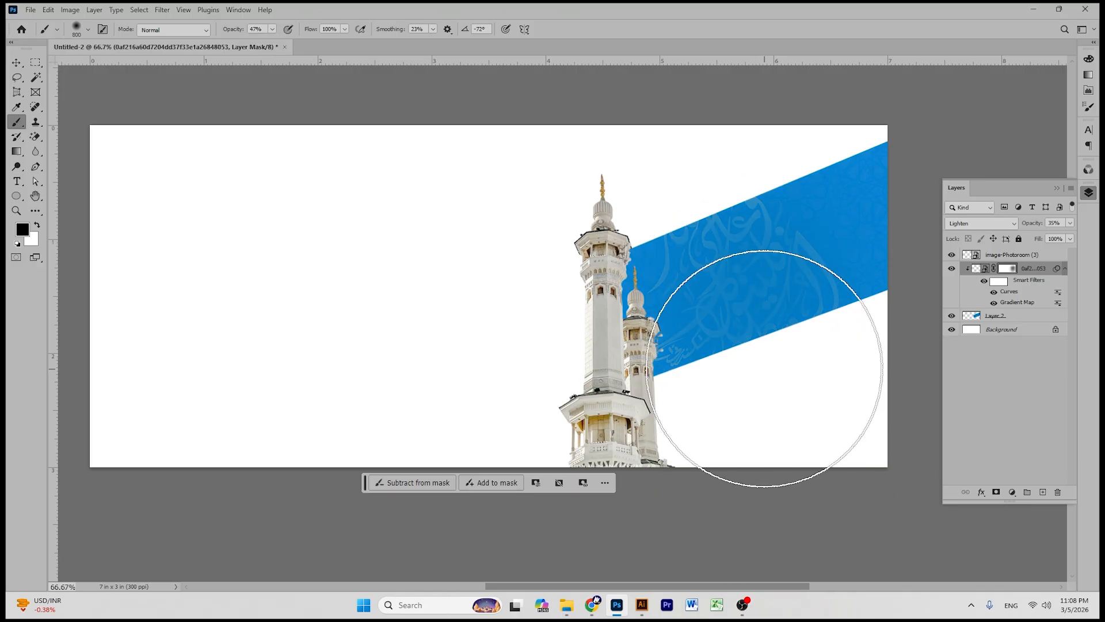
{"action": "key", "text": "bracketleft"}
{"action": "key", "text": "bracketleft"}
{"action": "key", "text": "bracketleft"}
{"action": "key", "text": "bracketleft"}
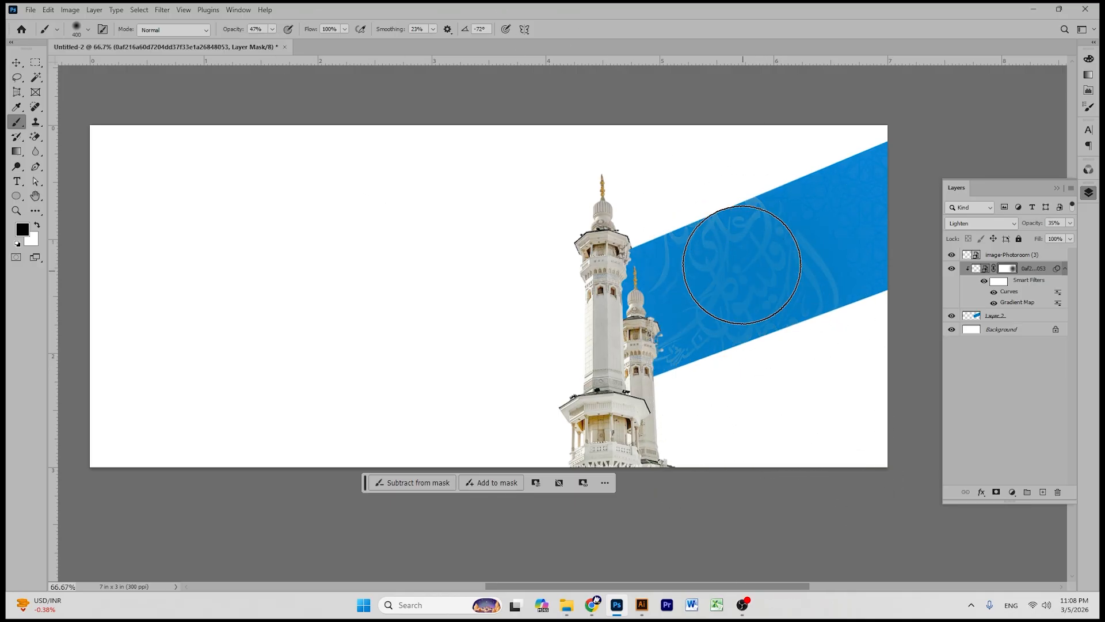
{"action": "mouse_move", "coordinate": [760, 291]}
{"action": "left_mouse_down"}
{"action": "mouse_move", "coordinate": [785, 284]}
{"action": "mouse_move", "coordinate": [726, 180]}
{"action": "mouse_move", "coordinate": [740, 393]}
{"action": "left_mouse_up"}
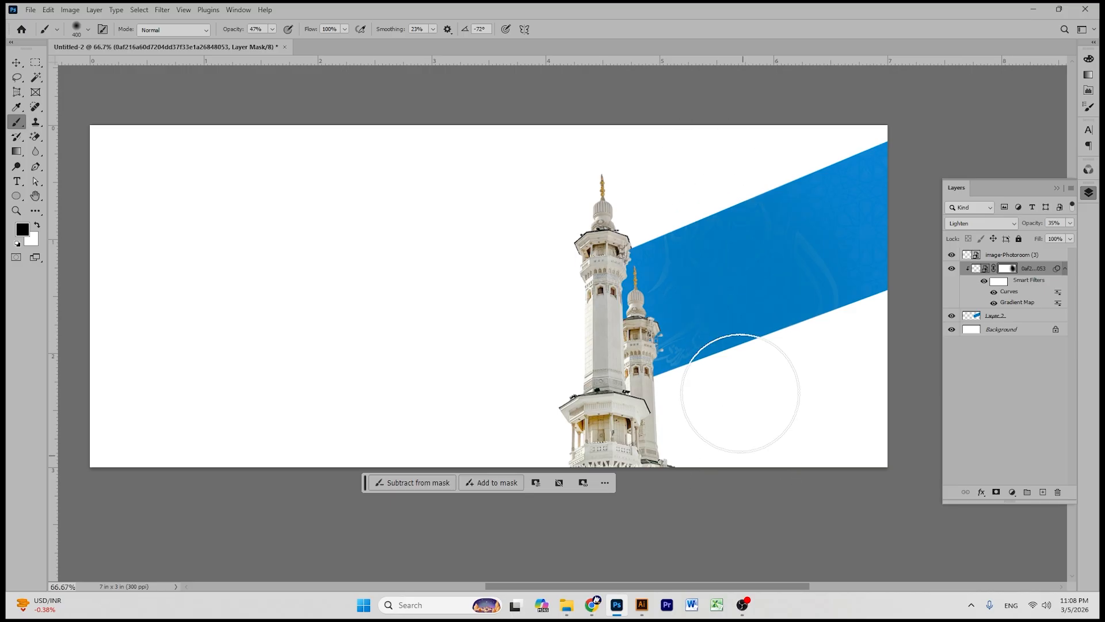
- Add a new empty Layer 3 above the blue band Layer 2
{"action": "left_click", "coordinate": [16, 62]}
{"action": "left_click", "coordinate": [685, 151]}
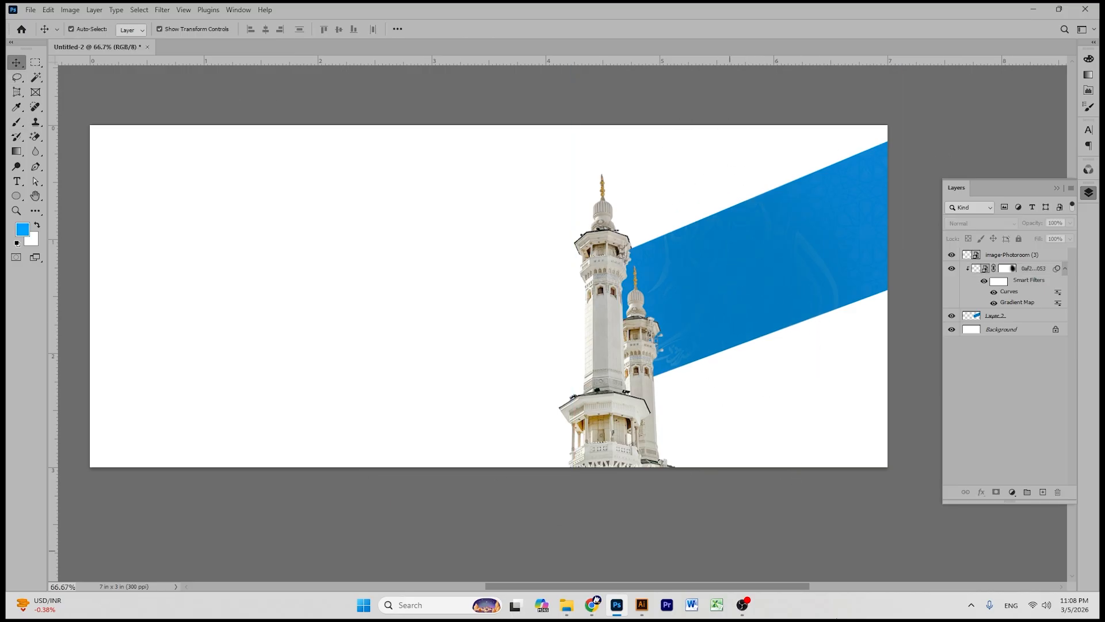
{"action": "left_click", "coordinate": [1026, 309]}
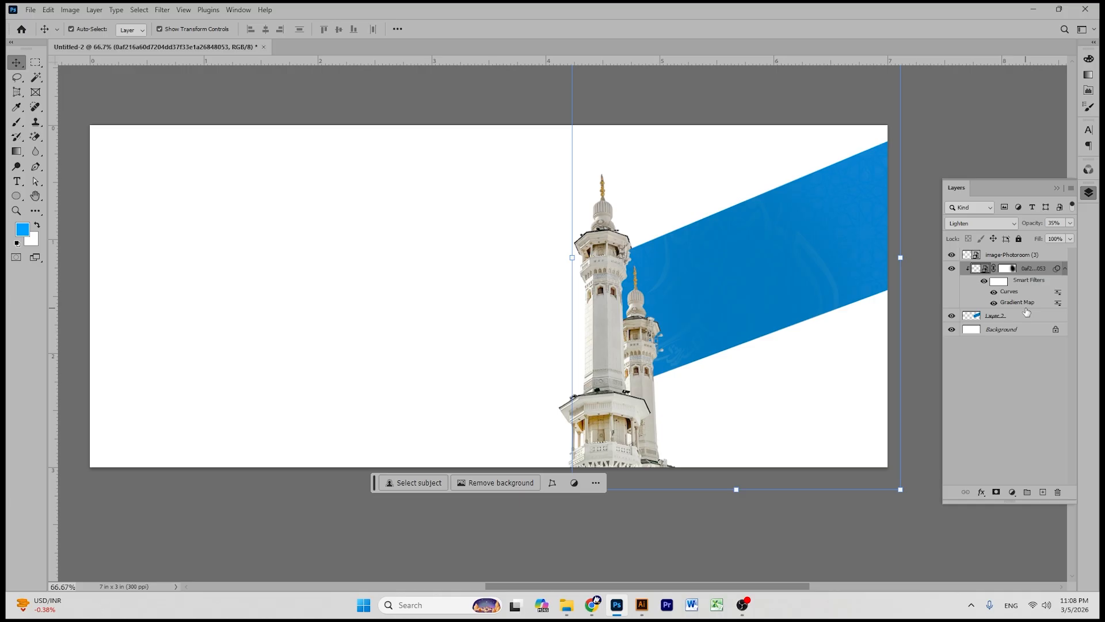
{"action": "left_click", "coordinate": [1024, 318]}
{"action": "left_click", "coordinate": [1042, 491]}
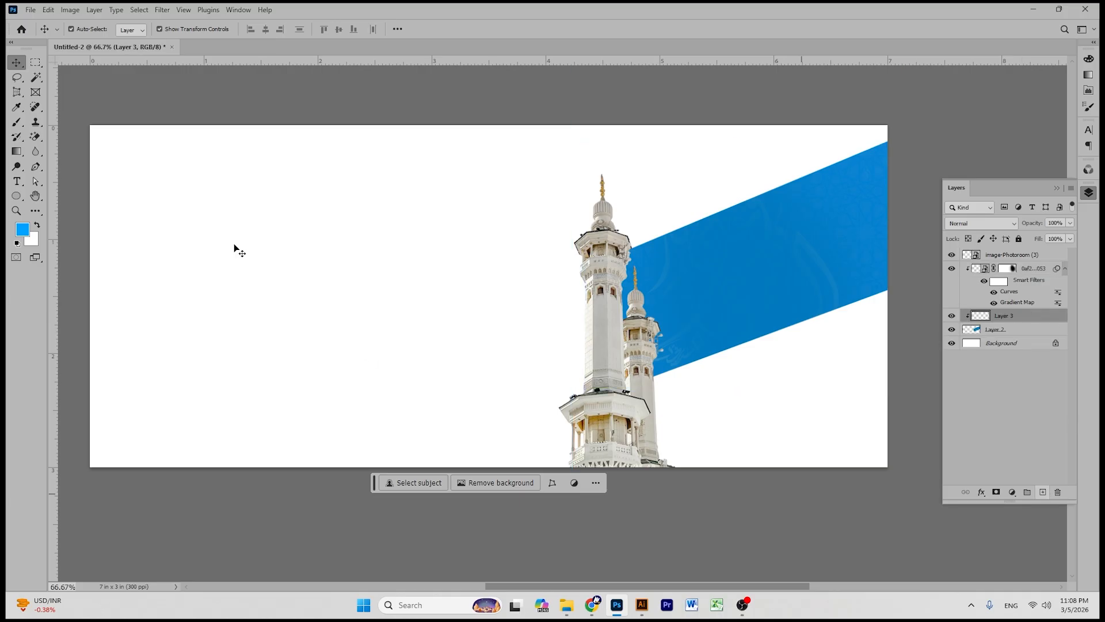
- Lasso an area of the lower band beside the minarets and feather it 100 px
{"action": "left_click", "coordinate": [16, 76]}
{"action": "left_click_drag", "start_coordinate": [703, 400], "coordinate": [600, 362]}
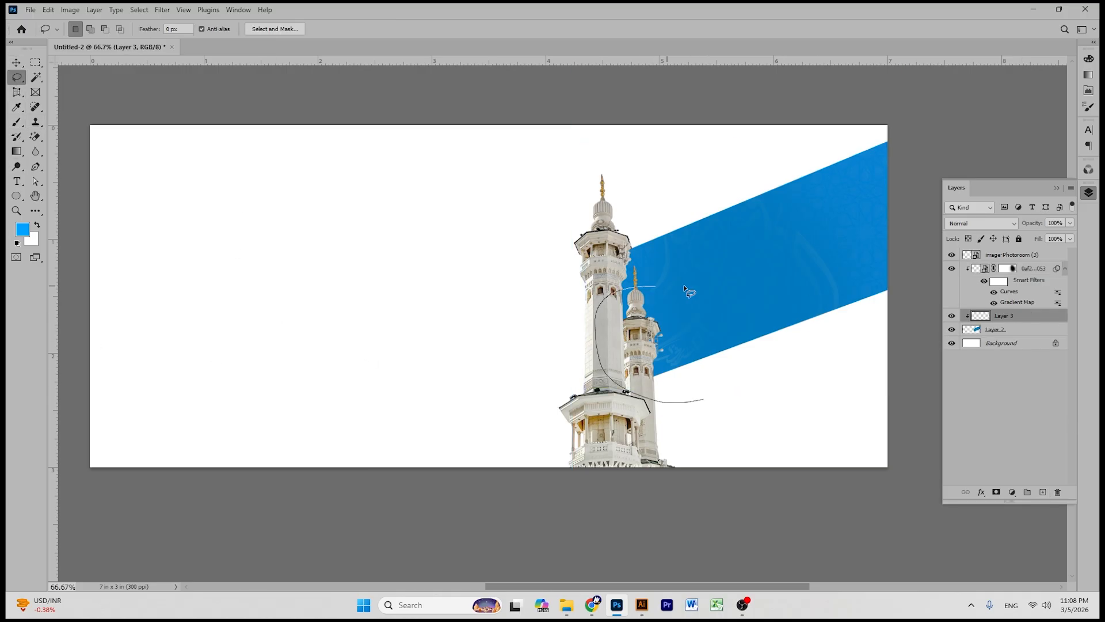
{"action": "mouse_move", "coordinate": [847, 377]}
{"action": "left_mouse_down"}
{"action": "mouse_move", "coordinate": [772, 443]}
{"action": "mouse_move", "coordinate": [698, 400]}
{"action": "left_mouse_up"}
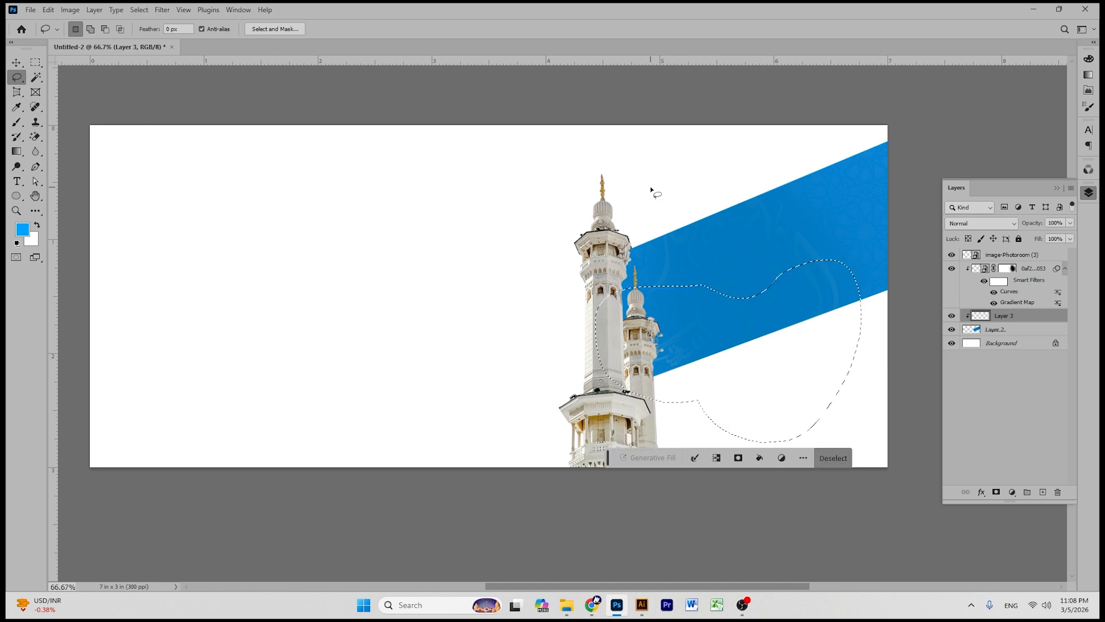
{"action": "key", "text": "shift"}
{"action": "key", "text": "shift+F6"}
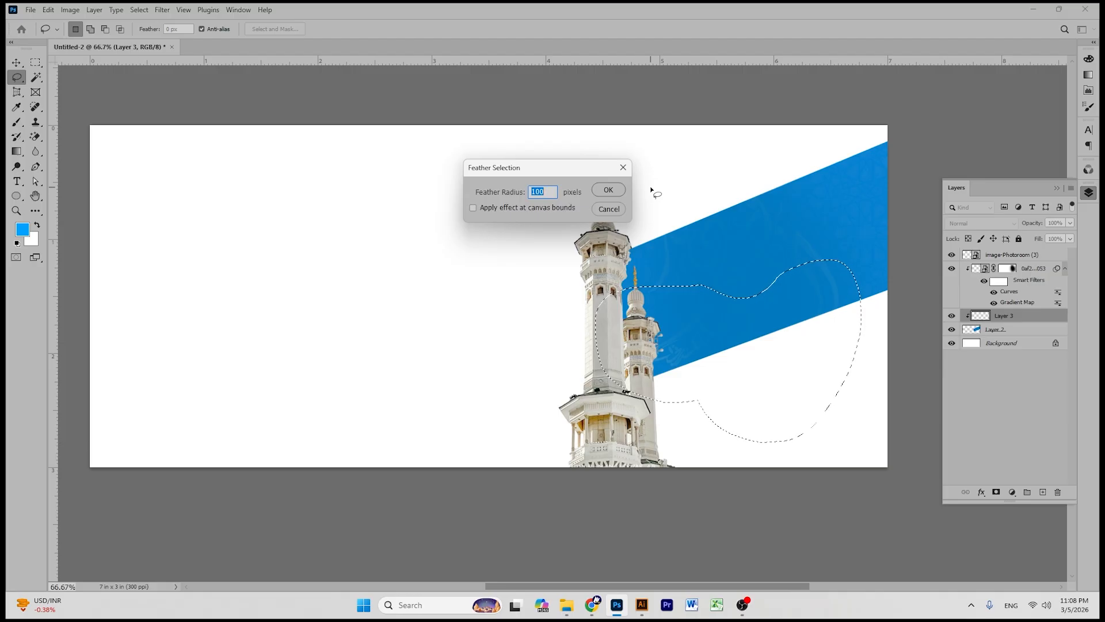
{"action": "left_click", "coordinate": [608, 190]}
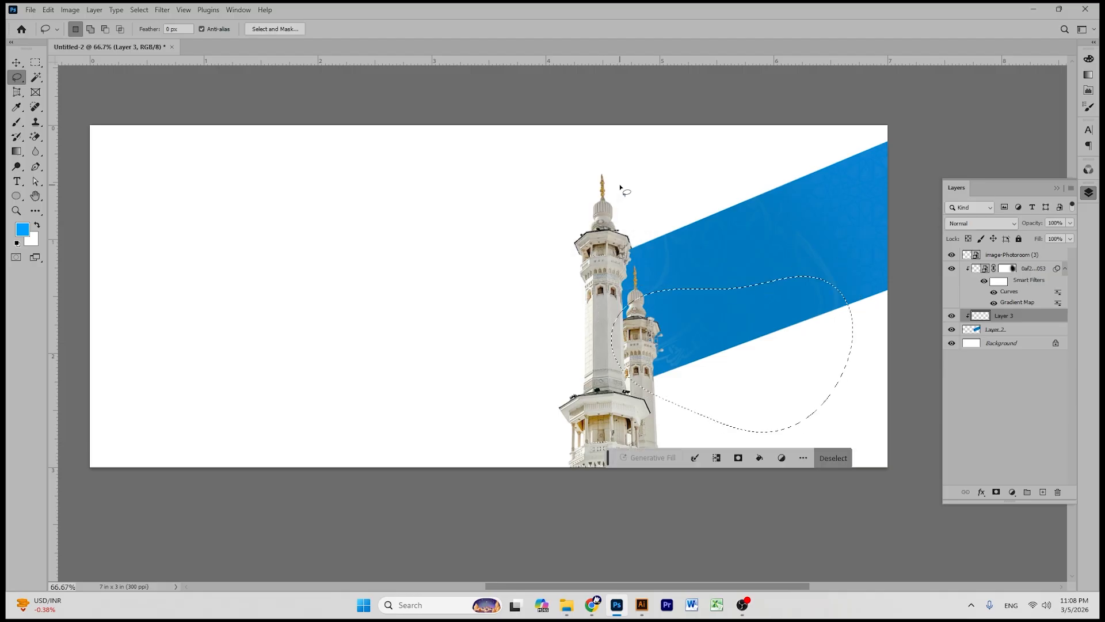
- Fill the feathered selection with a lighter blue and deselect
{"action": "left_click", "coordinate": [21, 231]}
{"action": "left_click", "coordinate": [998, 112]}
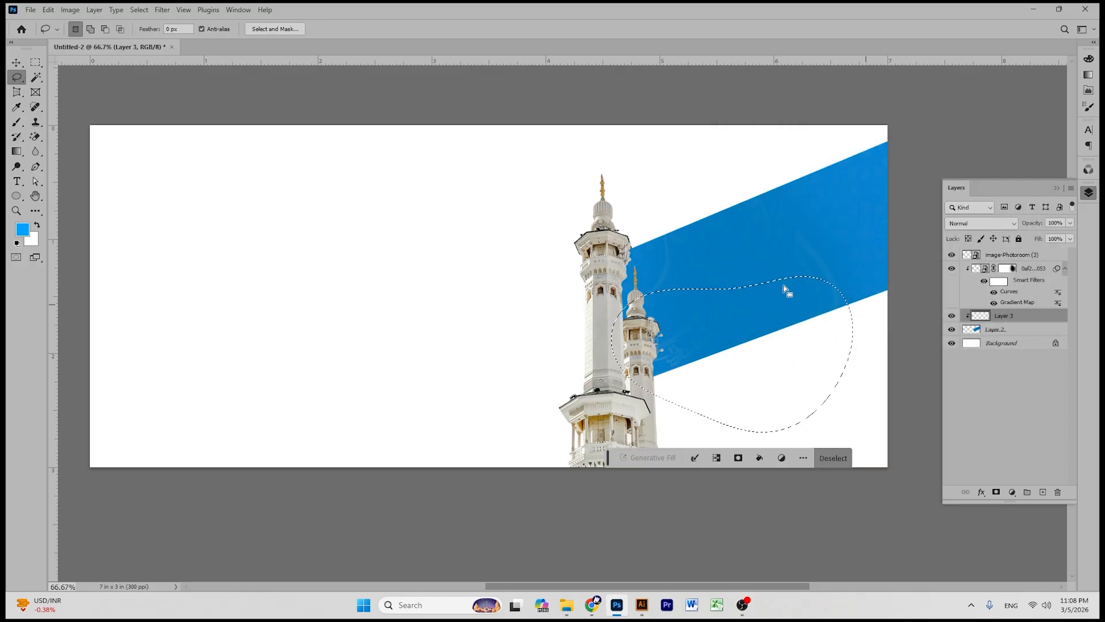
{"action": "key", "text": "v"}
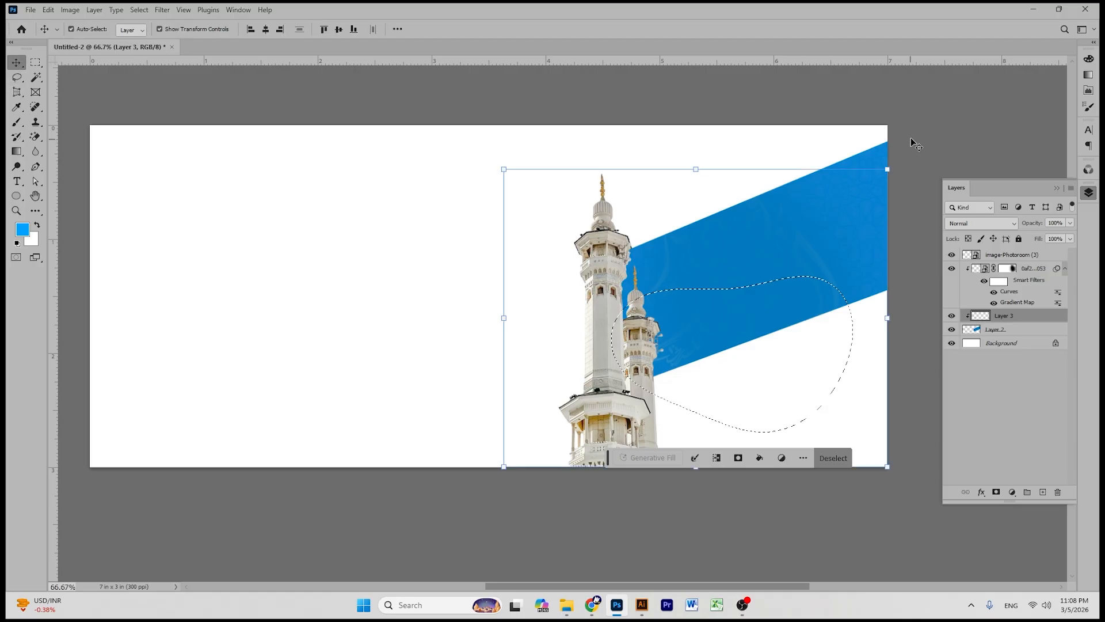
{"action": "key", "text": "alt+BackSpace"}
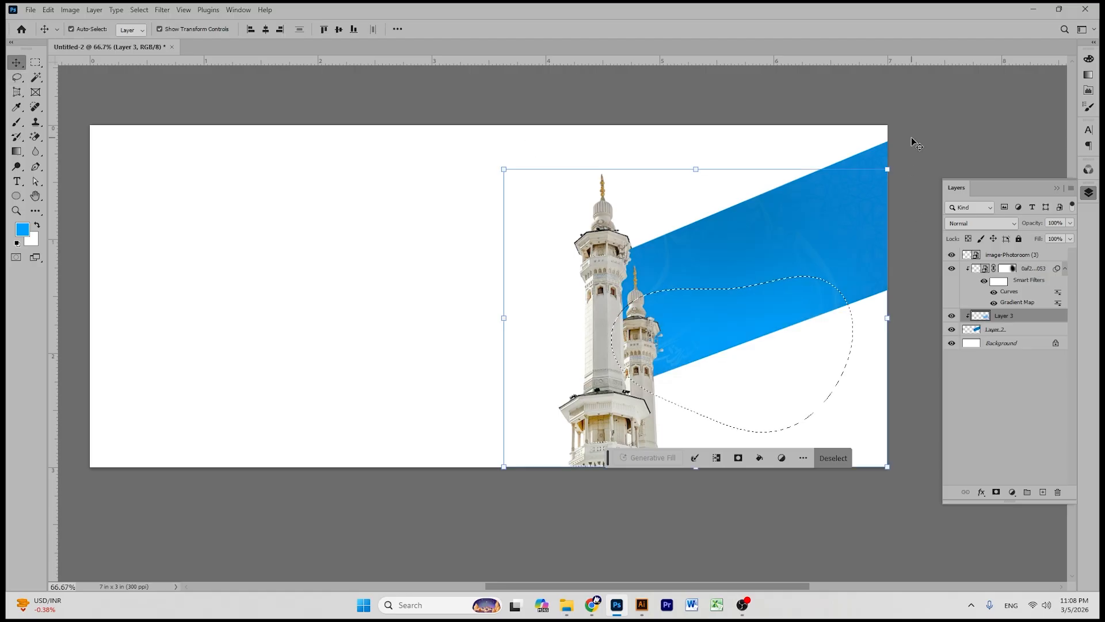
{"action": "key", "text": "ctrl+d"}
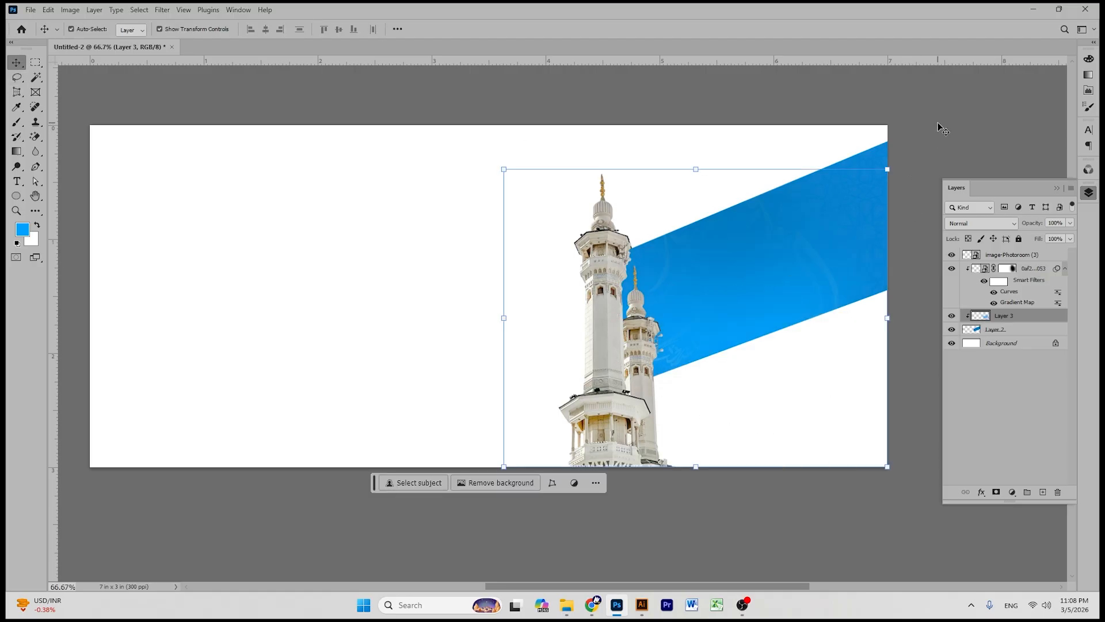
{"action": "left_click", "coordinate": [937, 123]}
- Enlarge Layer 3's light-blue glow to about 105% and shift it slightly right
{"action": "left_click", "coordinate": [1055, 316]}
{"action": "left_click_drag", "start_coordinate": [696, 168], "coordinate": [696, 152]}
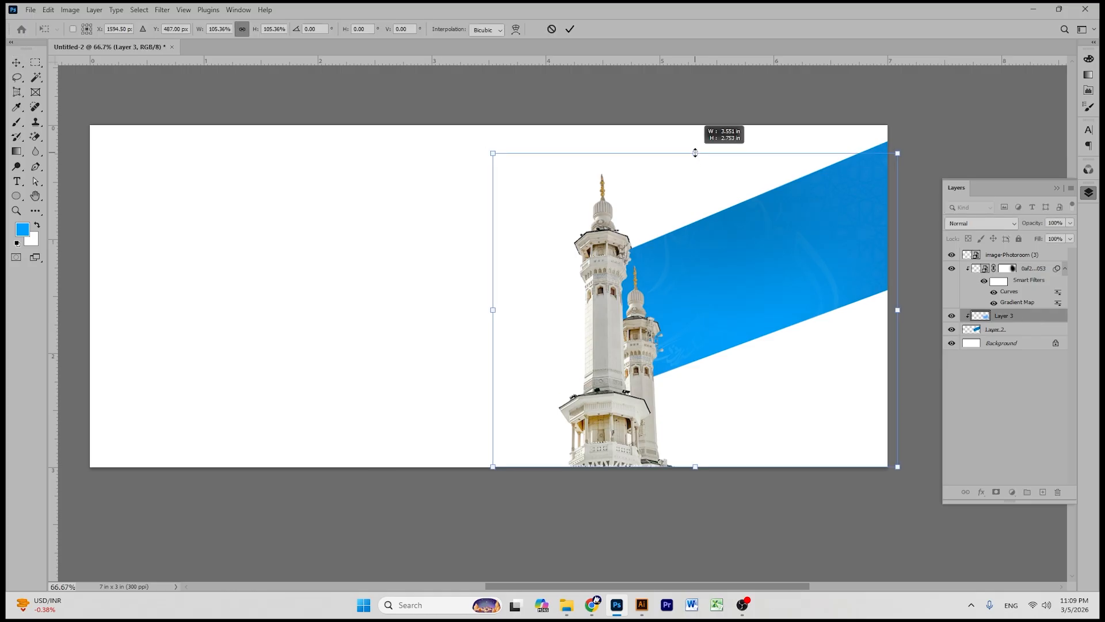
{"action": "left_click_drag", "start_coordinate": [721, 324], "coordinate": [741, 322]}
{"action": "left_click", "coordinate": [570, 31]}
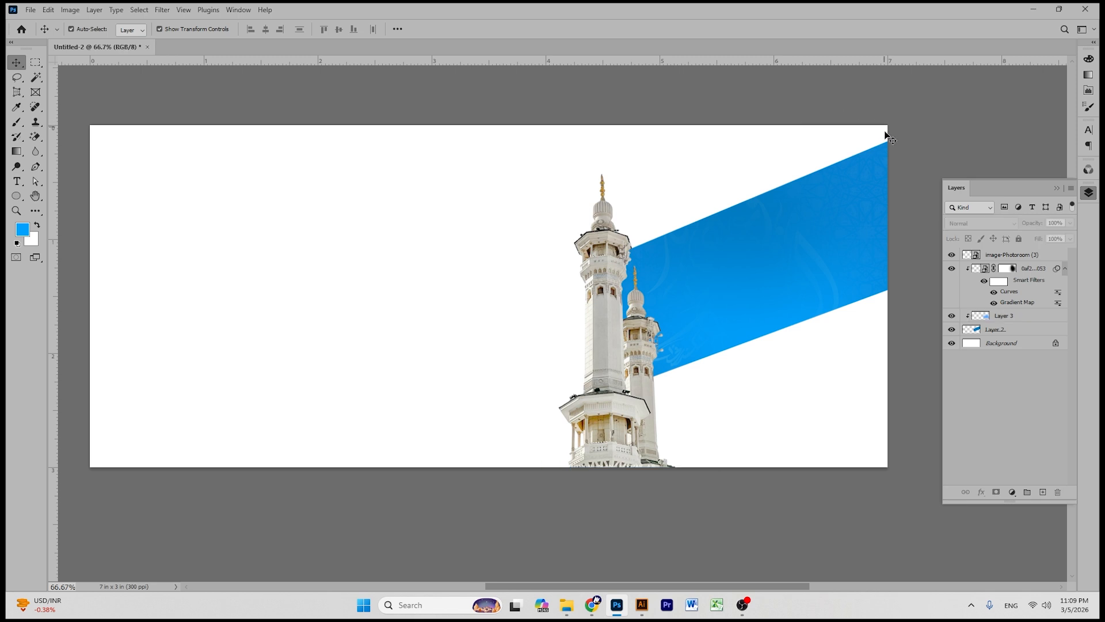
{"action": "left_click", "coordinate": [723, 323]}
{"action": "left_click_drag", "start_coordinate": [722, 324], "coordinate": [726, 323]}
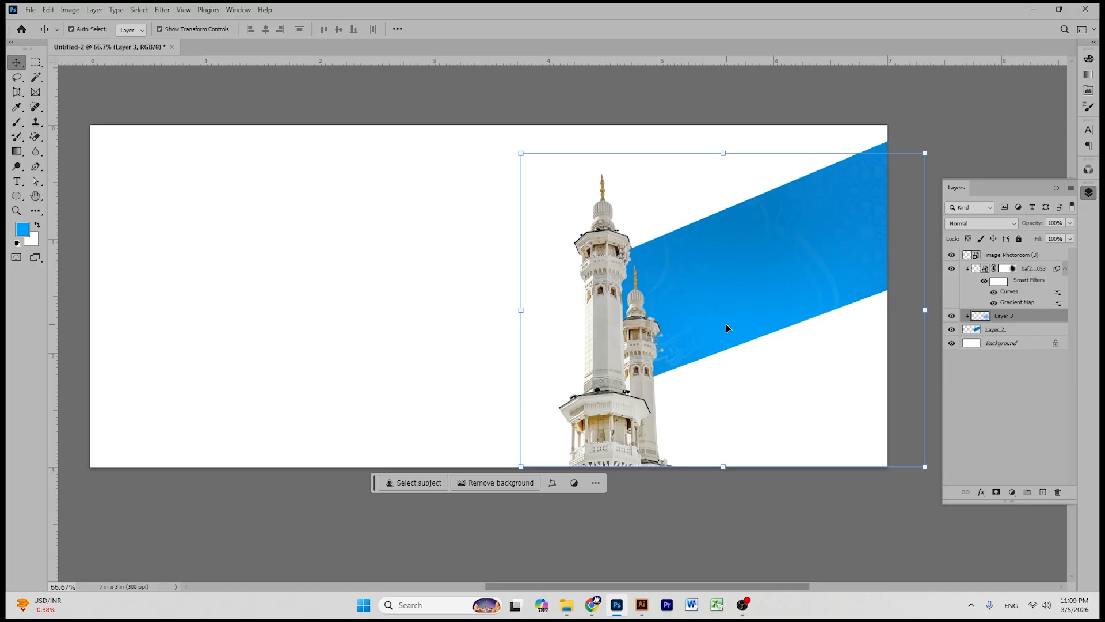
{"action": "left_click", "coordinate": [988, 117]}
- Browse the Jummah Mubarak and circular Islamic frame pins on Pinterest
{"action": "left_click", "coordinate": [599, 605]}
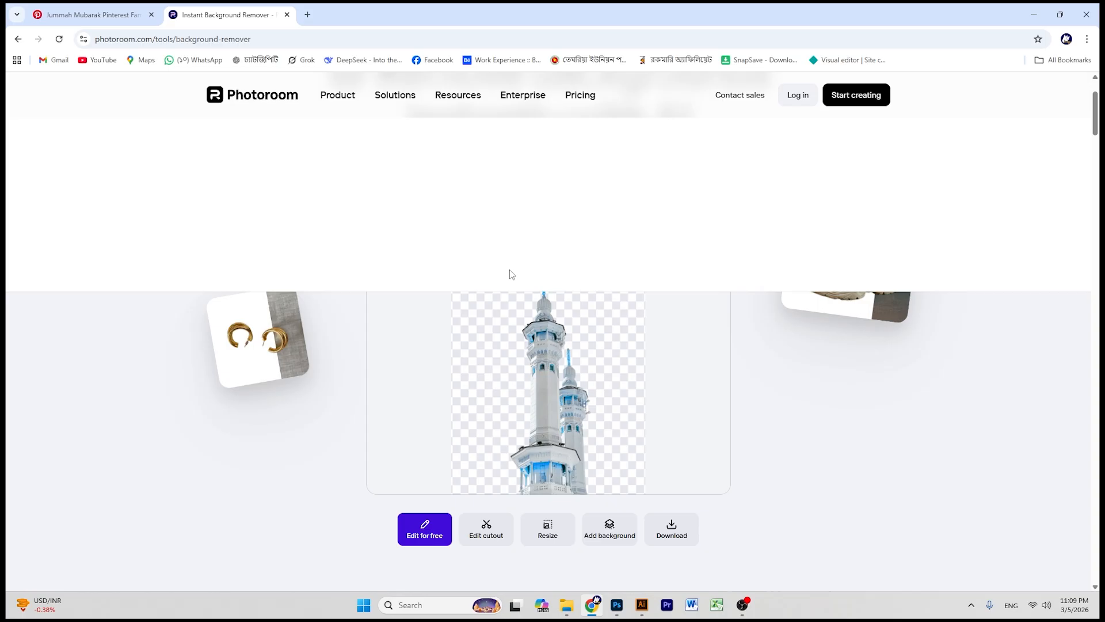
{"action": "left_click", "coordinate": [122, 17]}
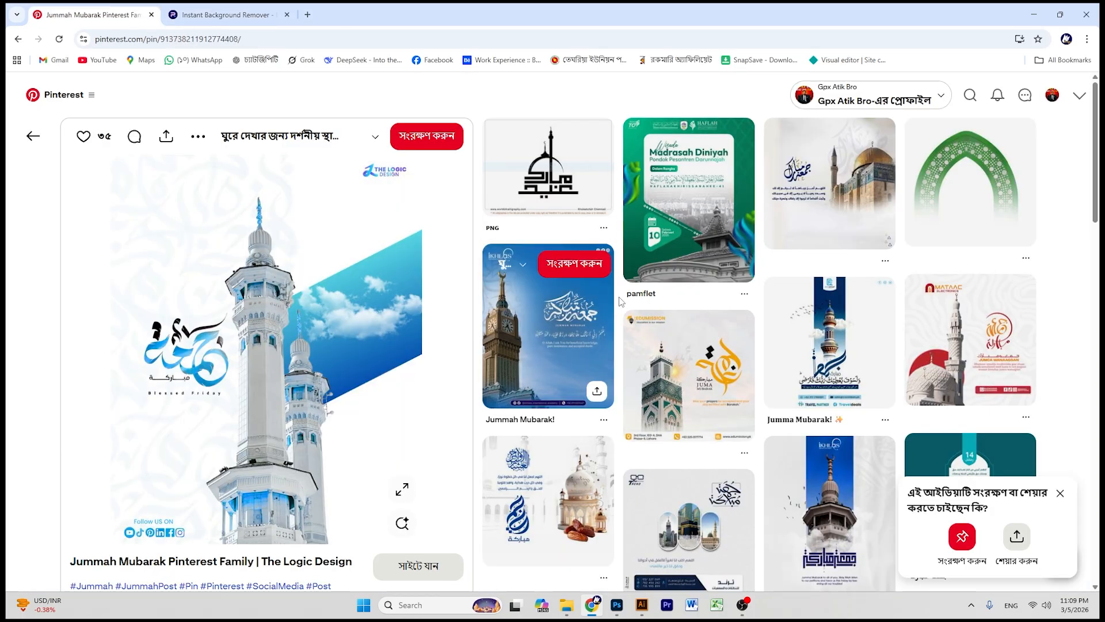
{"action": "scroll", "coordinate": [571, 329], "scroll_direction": "down", "scroll_amount": 5}
{"action": "scroll", "coordinate": [495, 345], "scroll_direction": "down", "scroll_amount": 5}
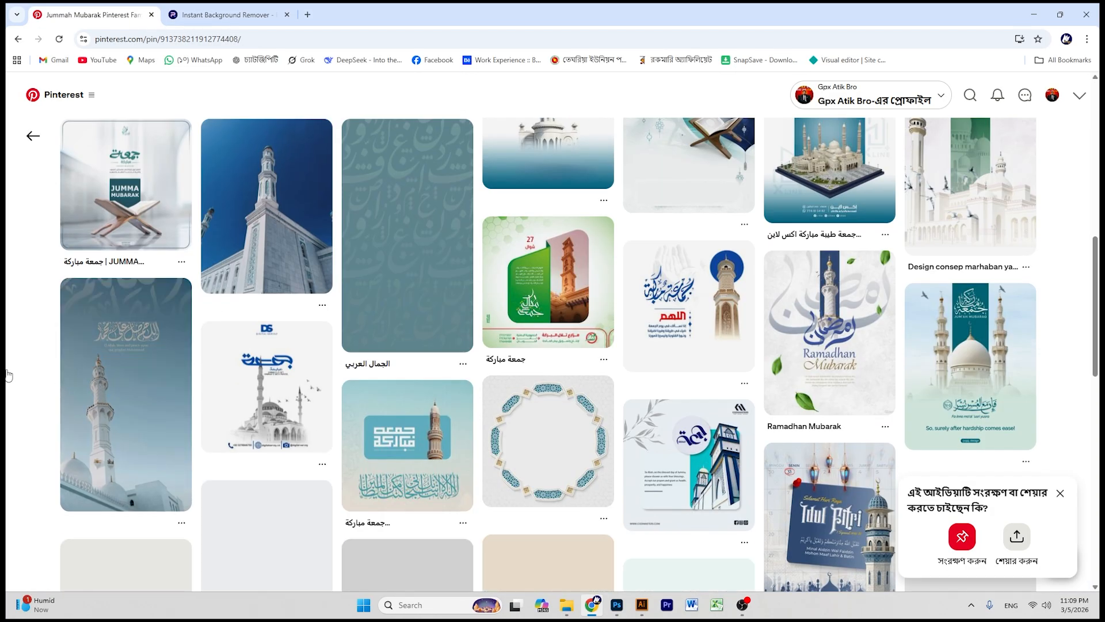
{"action": "left_click", "coordinate": [494, 441]}
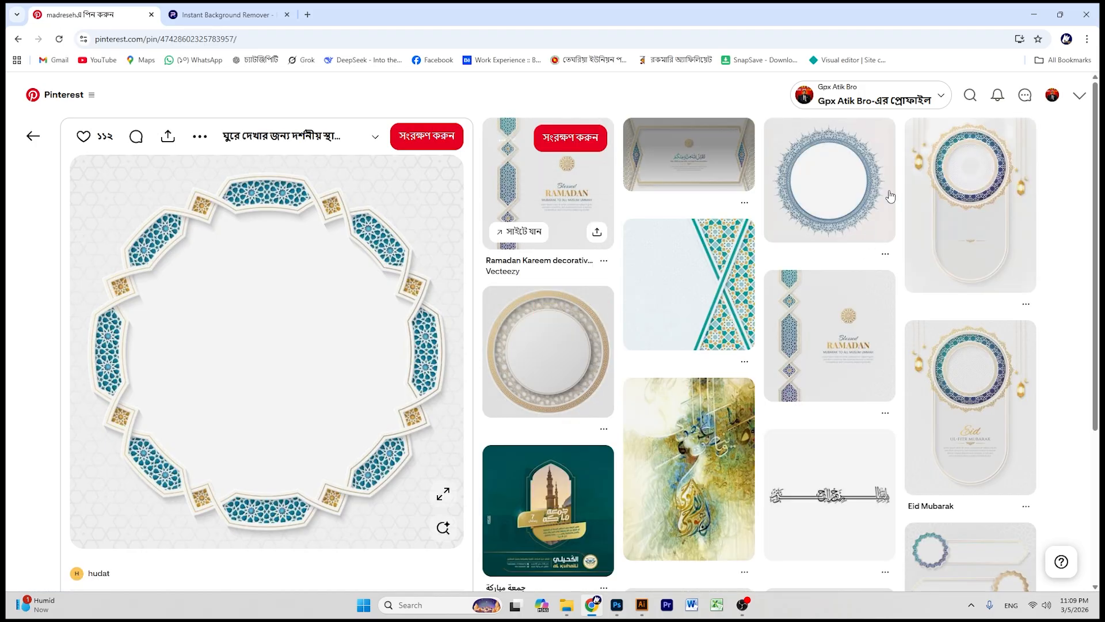
{"action": "scroll", "coordinate": [557, 313], "scroll_direction": "down", "scroll_amount": 10}
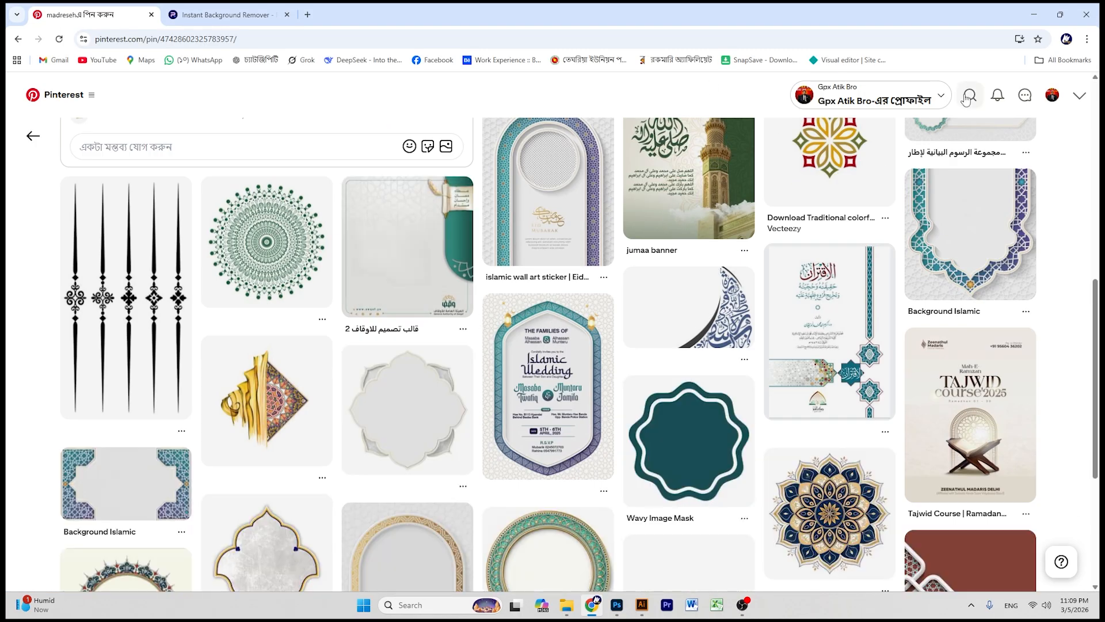
- Search Pinterest for 'arabic pattern' and copy the grey abstract Islamic background image
{"action": "left_click", "coordinate": [968, 97]}
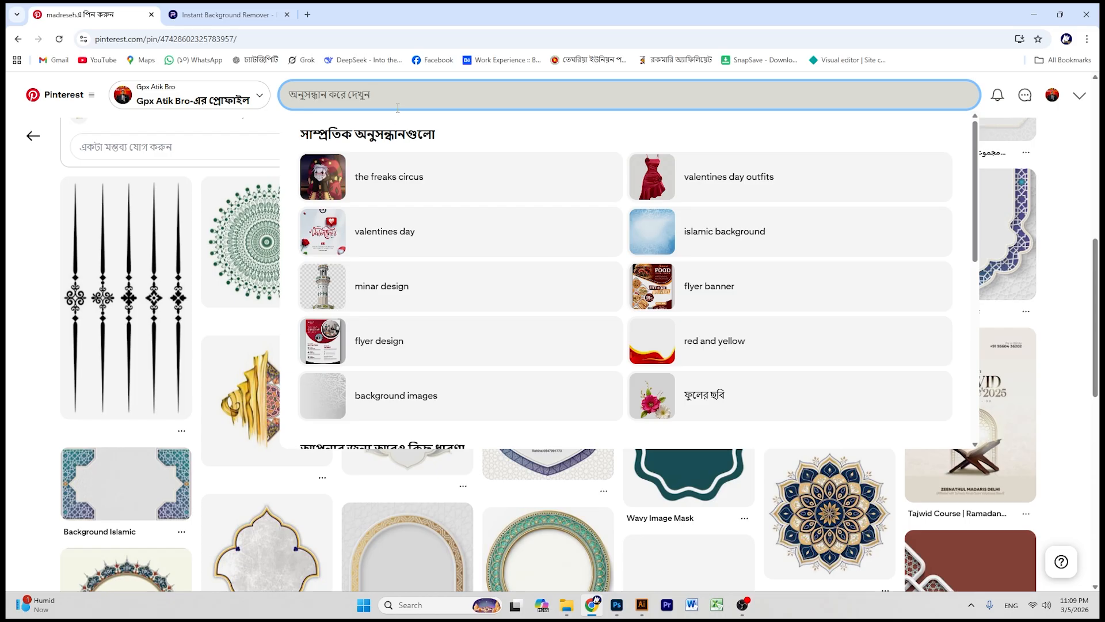
{"action": "type", "text": "arab"}
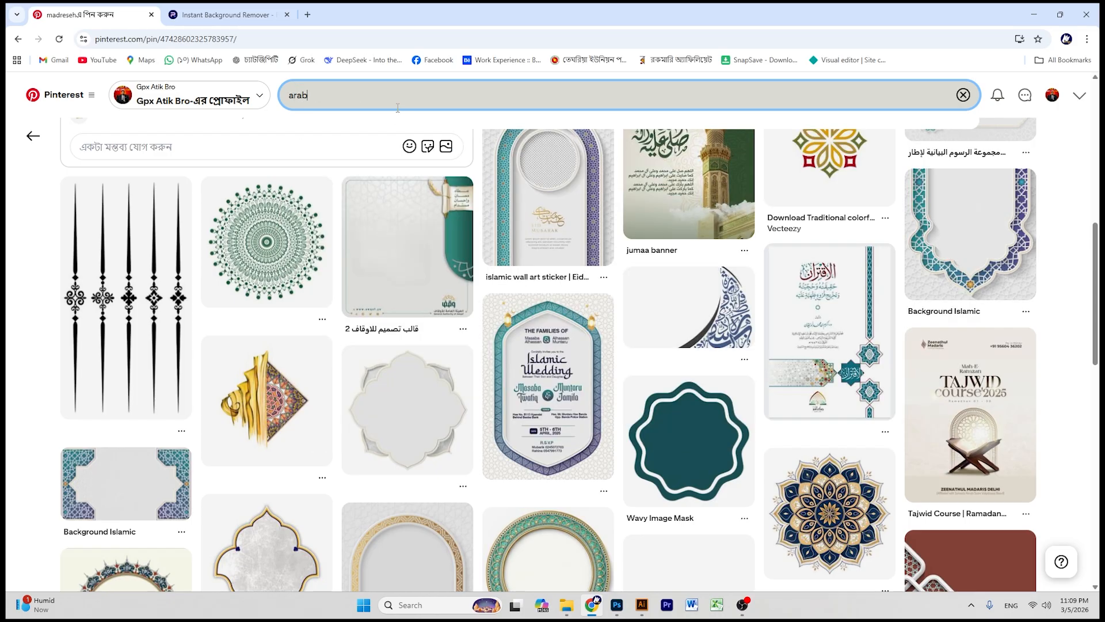
{"action": "type", "text": "ic"}
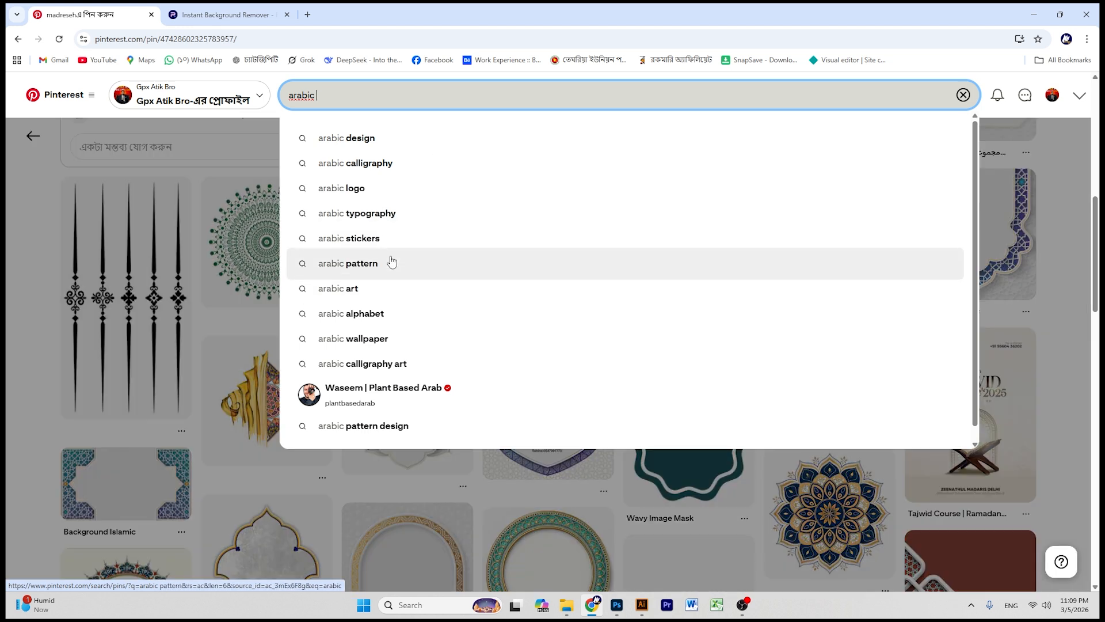
{"action": "left_click", "coordinate": [392, 261]}
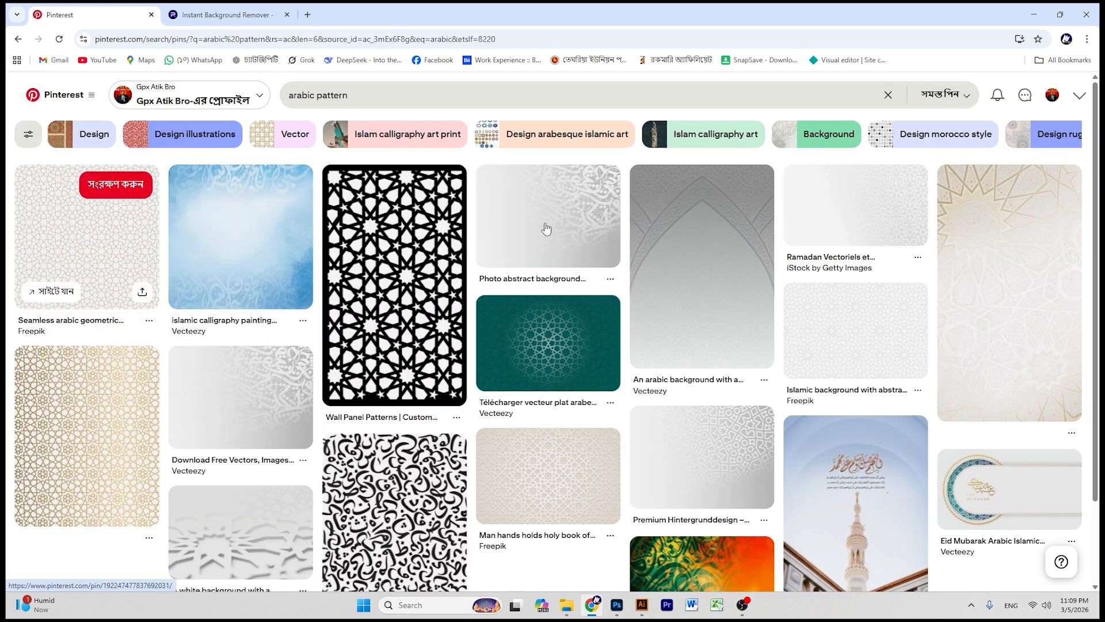
{"action": "left_click", "coordinate": [548, 228]}
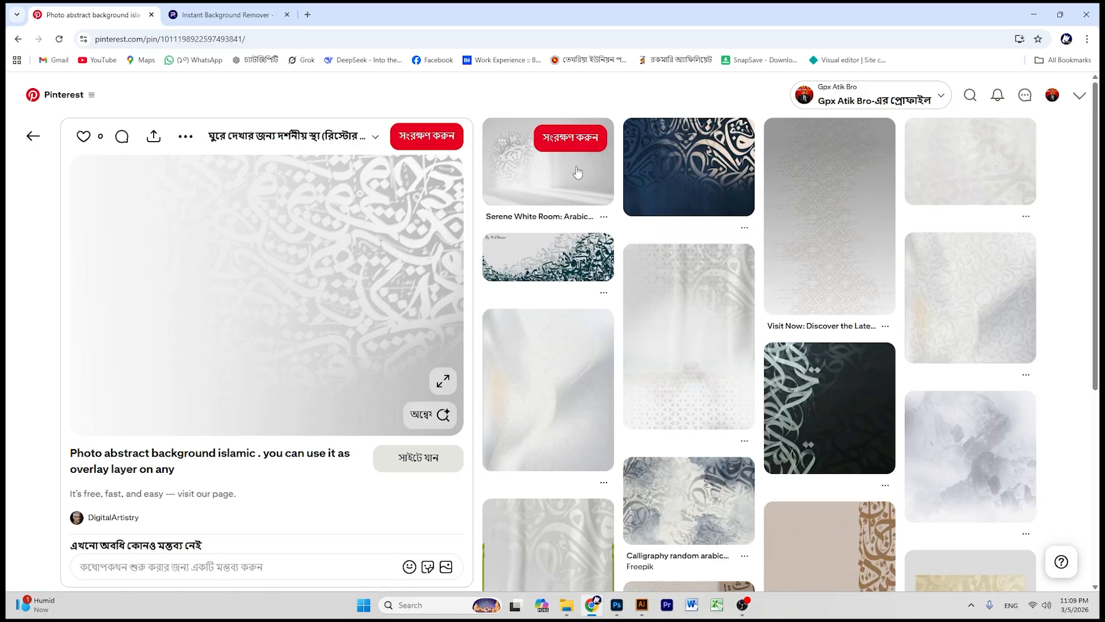
{"action": "right_click", "coordinate": [259, 218]}
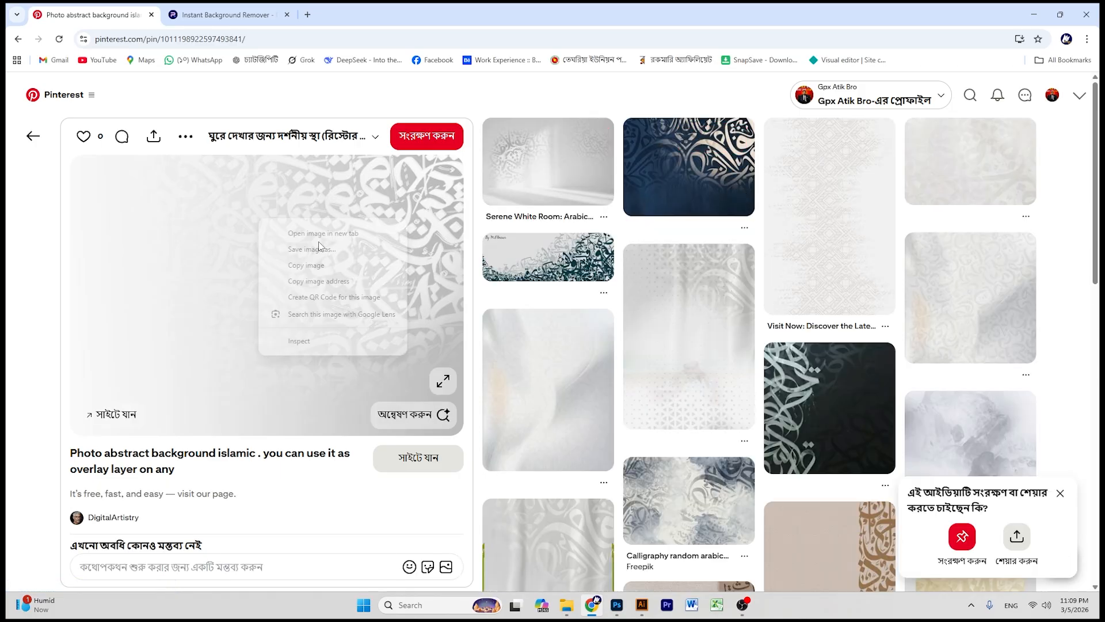
{"action": "left_click", "coordinate": [288, 264]}
{"action": "left_click", "coordinate": [1033, 13]}
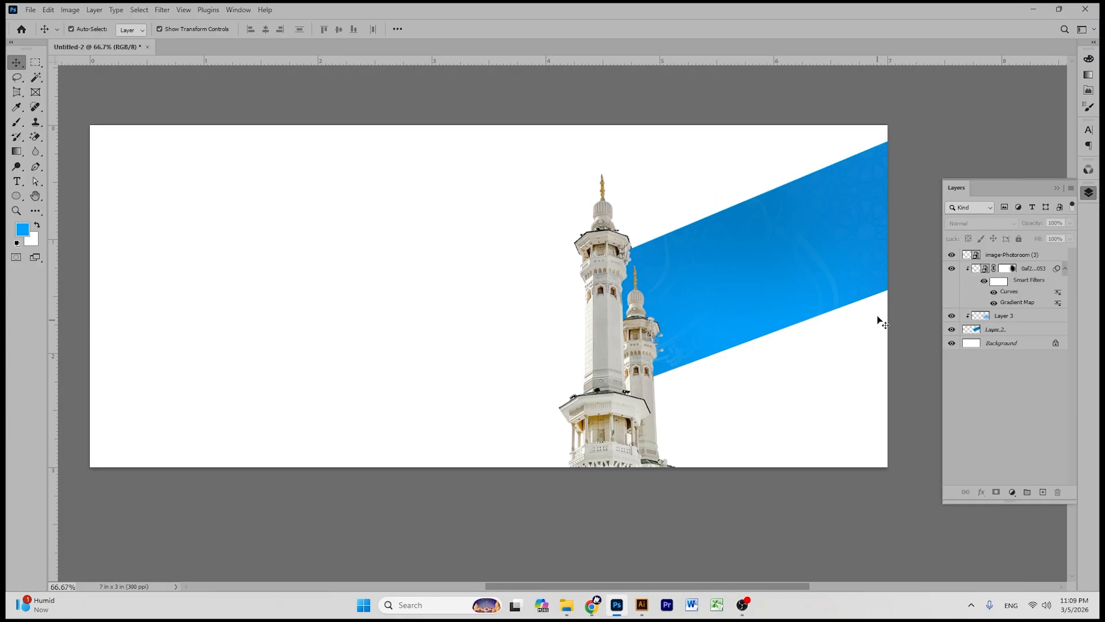
- Paste the image as Layer 4 over the band, clip it, and stretch it taller
{"action": "left_click", "coordinate": [1036, 270]}
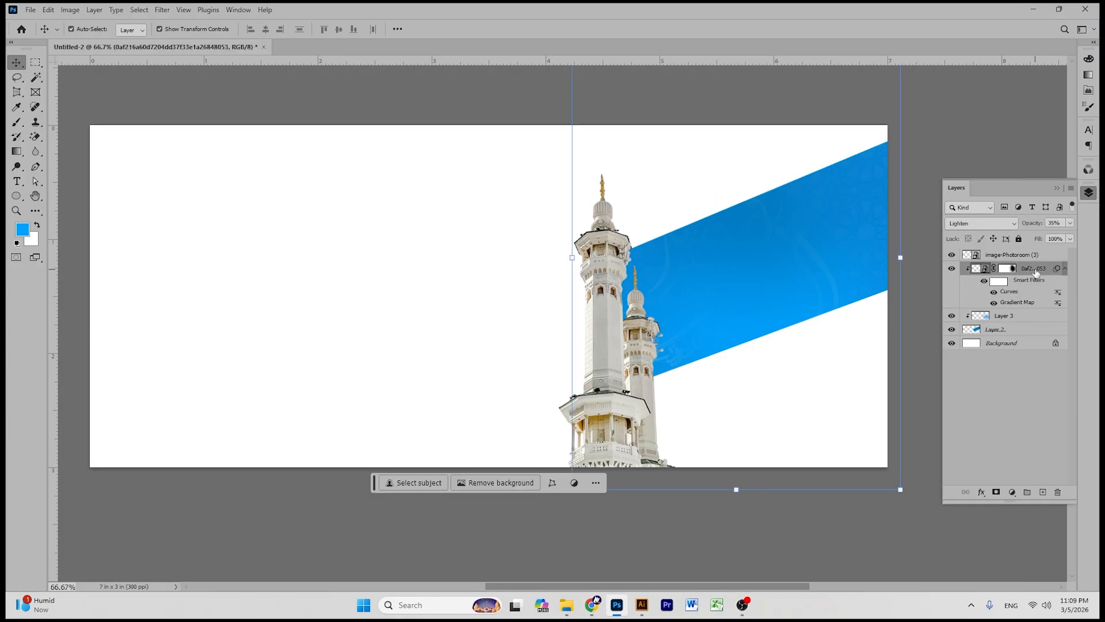
{"action": "key", "text": "ctrl+v"}
{"action": "left_click_drag", "start_coordinate": [524, 315], "coordinate": [808, 240]}
{"action": "right_click", "coordinate": [1015, 272]}
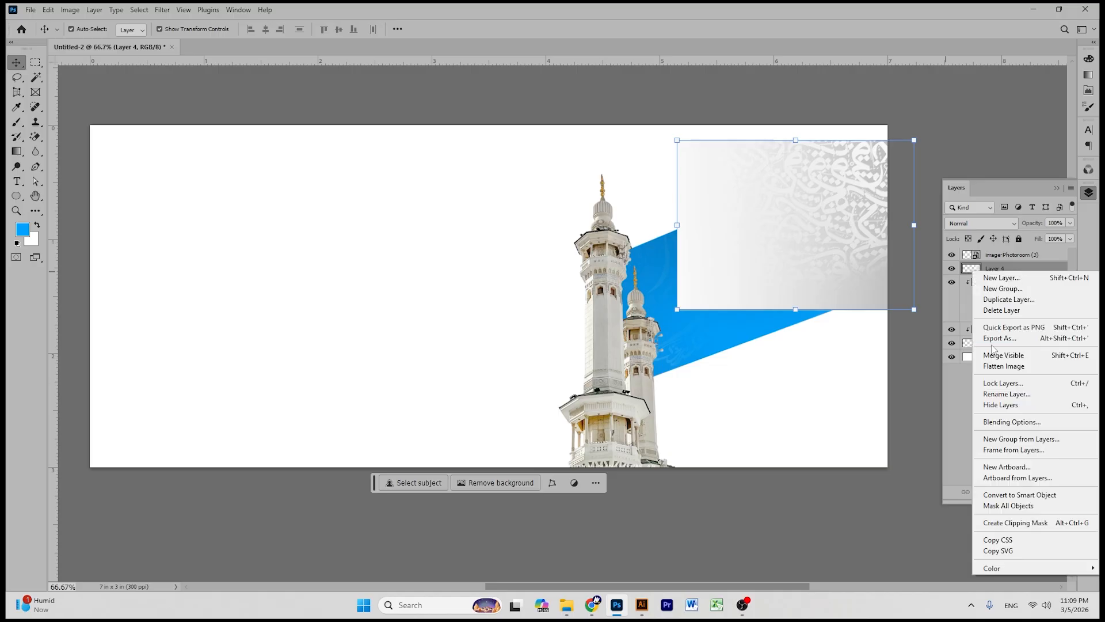
{"action": "left_click", "coordinate": [1023, 522]}
{"action": "left_click_drag", "start_coordinate": [797, 312], "coordinate": [795, 333]}
{"action": "left_click", "coordinate": [572, 30]}
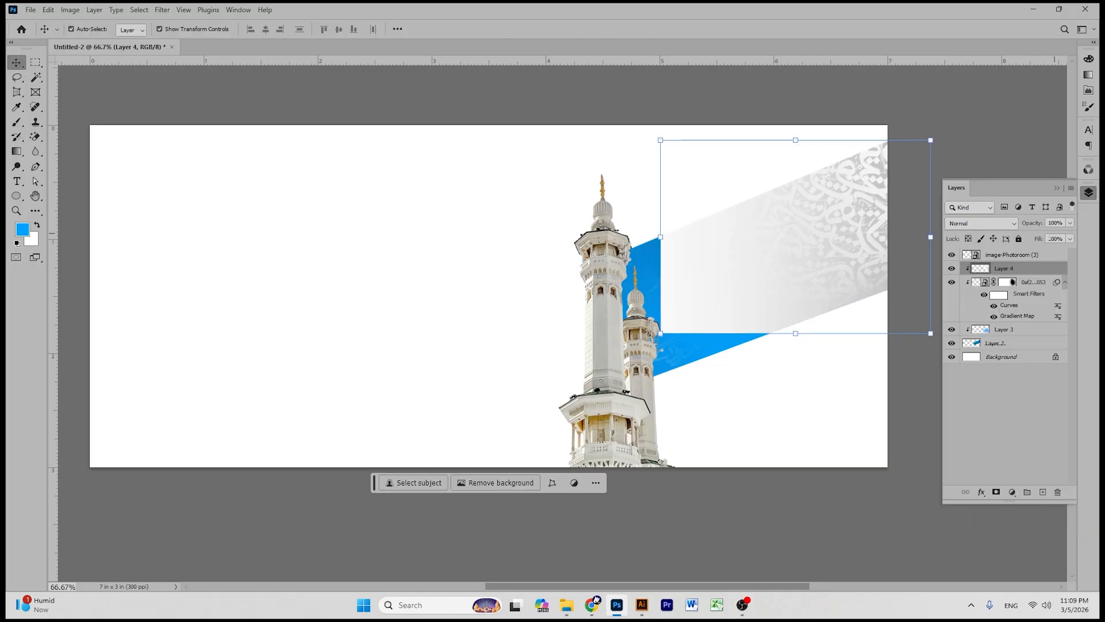
- Set Layer 4 to Multiply at 60% opacity and nudge it into place
{"action": "left_click", "coordinate": [973, 223]}
{"action": "left_click", "coordinate": [971, 276]}
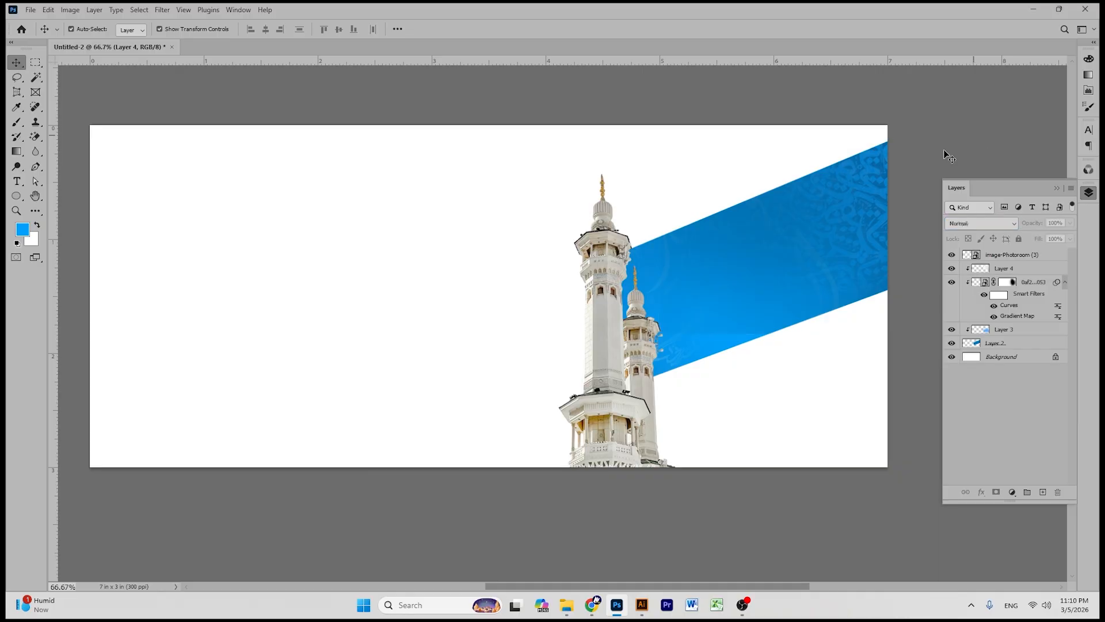
{"action": "left_click_drag", "start_coordinate": [877, 152], "coordinate": [880, 167]}
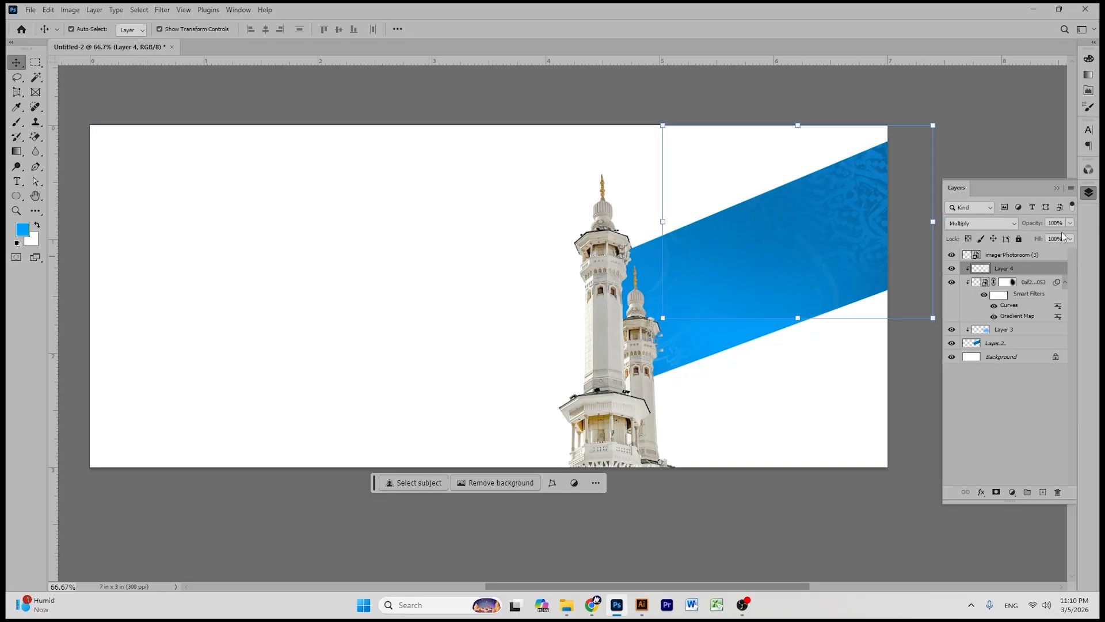
{"action": "left_click", "coordinate": [1069, 223]}
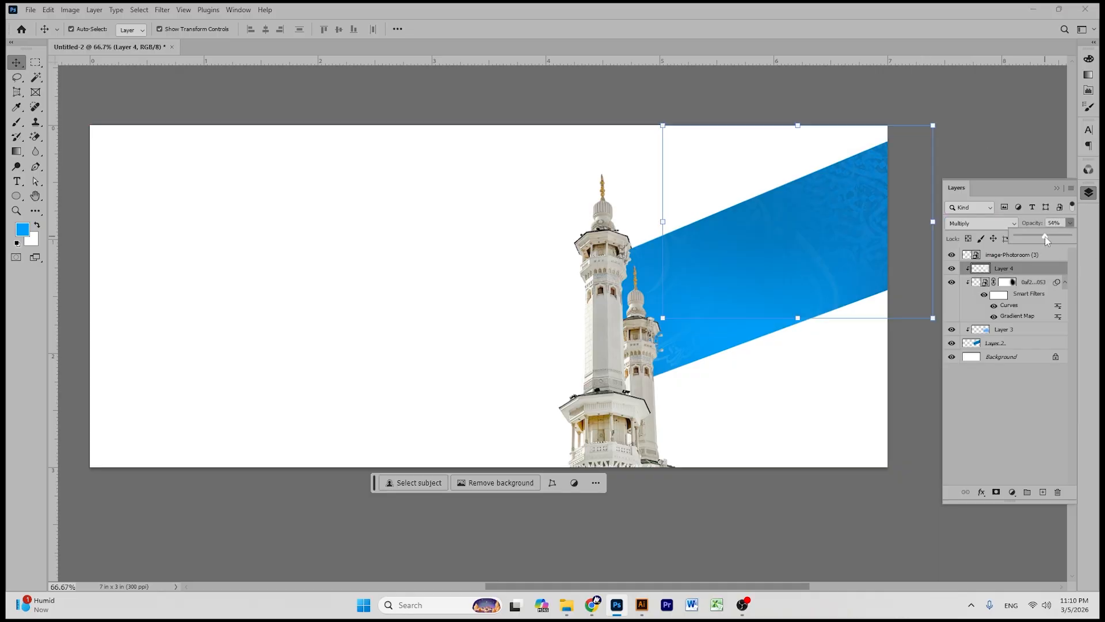
{"action": "left_click", "coordinate": [961, 86]}
{"action": "left_click_drag", "start_coordinate": [836, 206], "coordinate": [840, 198]}
- Add a layer mask to Layer 4, then select the tinted texture layer's mask
{"action": "left_click", "coordinate": [997, 492]}
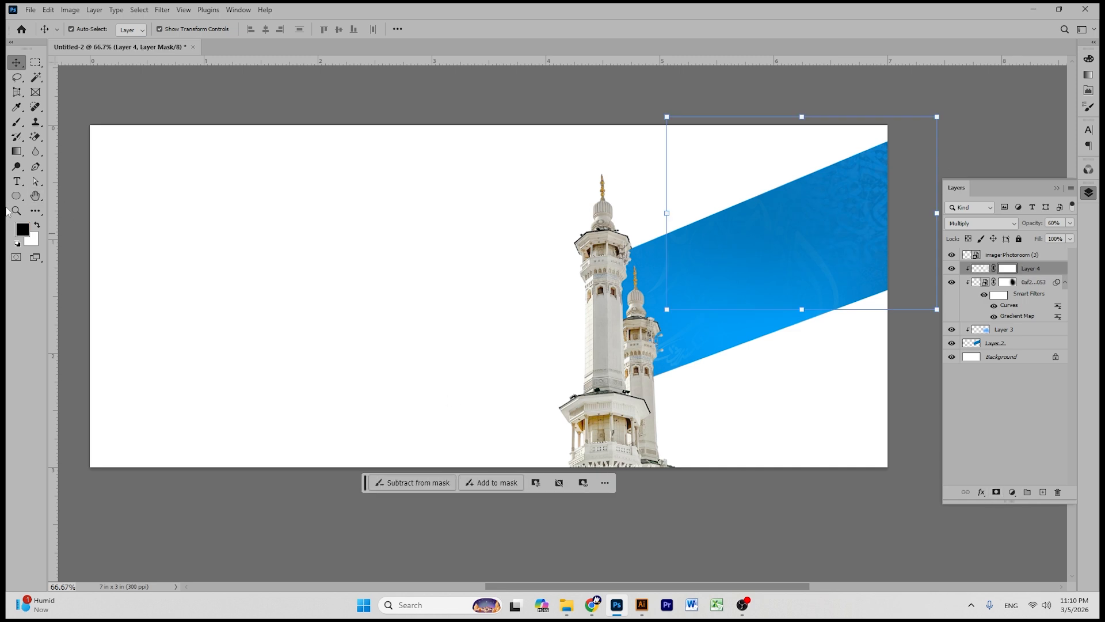
{"action": "left_click", "coordinate": [18, 122]}
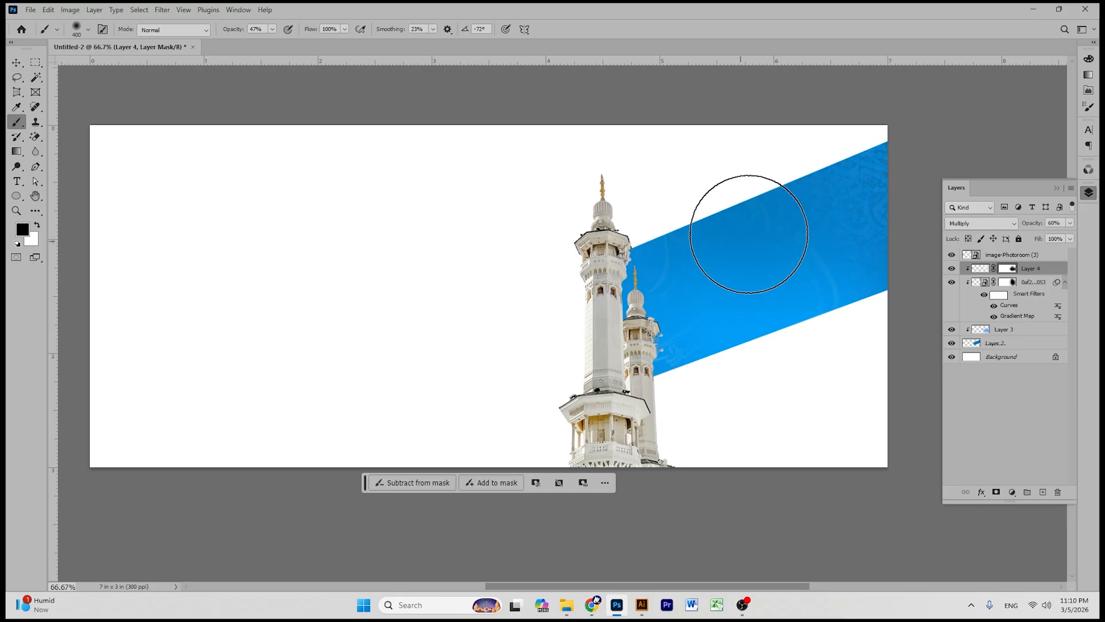
{"action": "left_click", "coordinate": [15, 63]}
{"action": "left_click", "coordinate": [990, 106]}
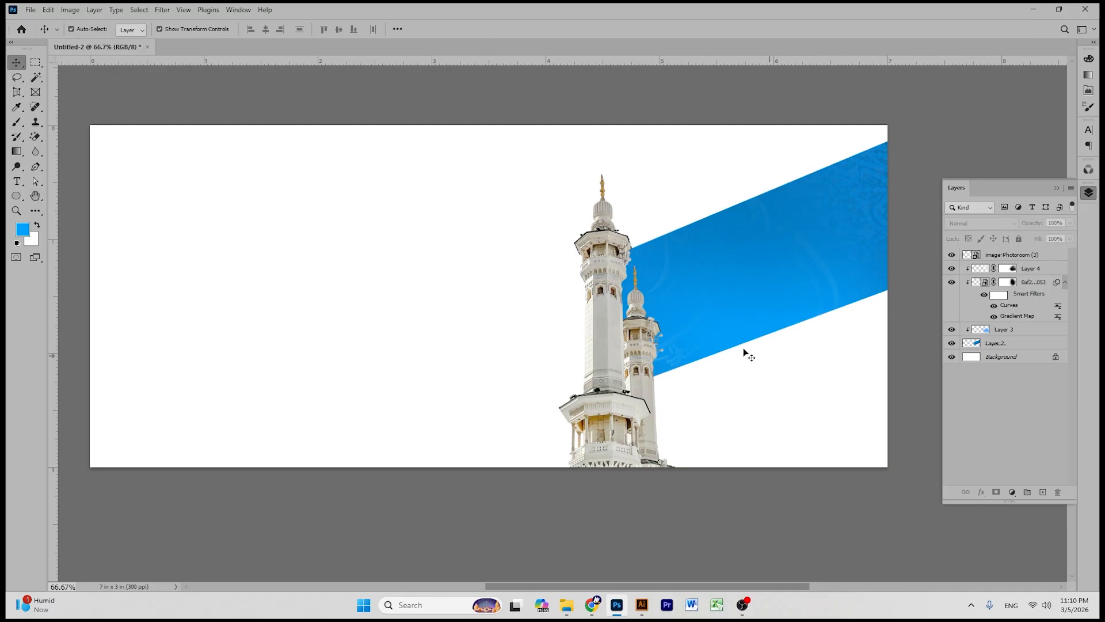
{"action": "left_click", "coordinate": [896, 305]}
{"action": "left_click", "coordinate": [1007, 283]}
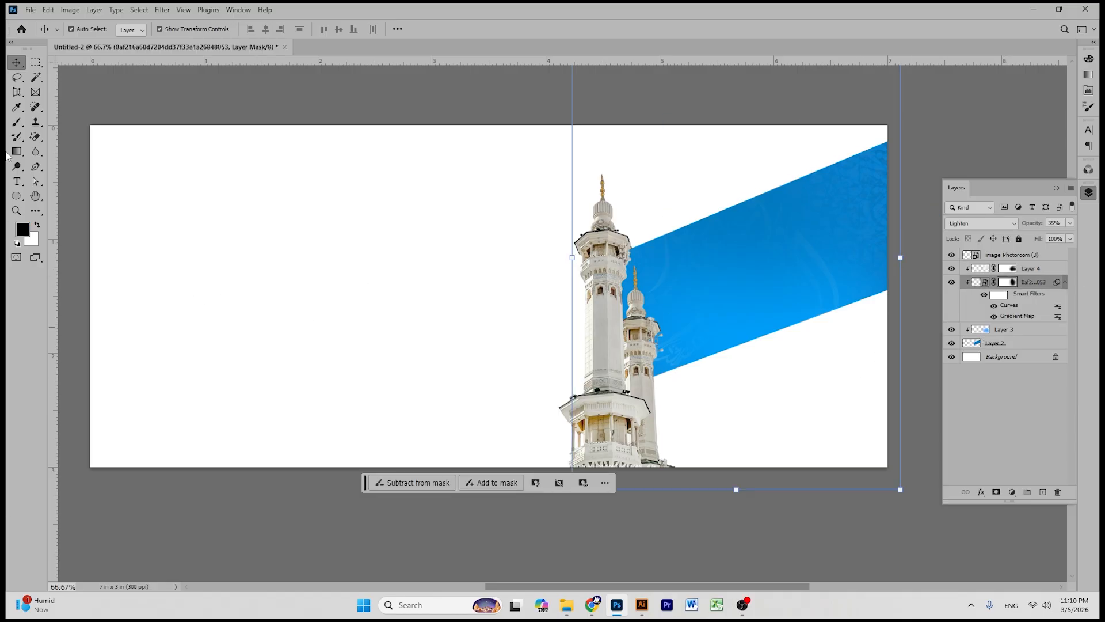
- Paint white on the mask to reveal faint calligraphy in the band beside the minarets
{"action": "left_click", "coordinate": [37, 225]}
{"action": "left_click", "coordinate": [17, 122]}
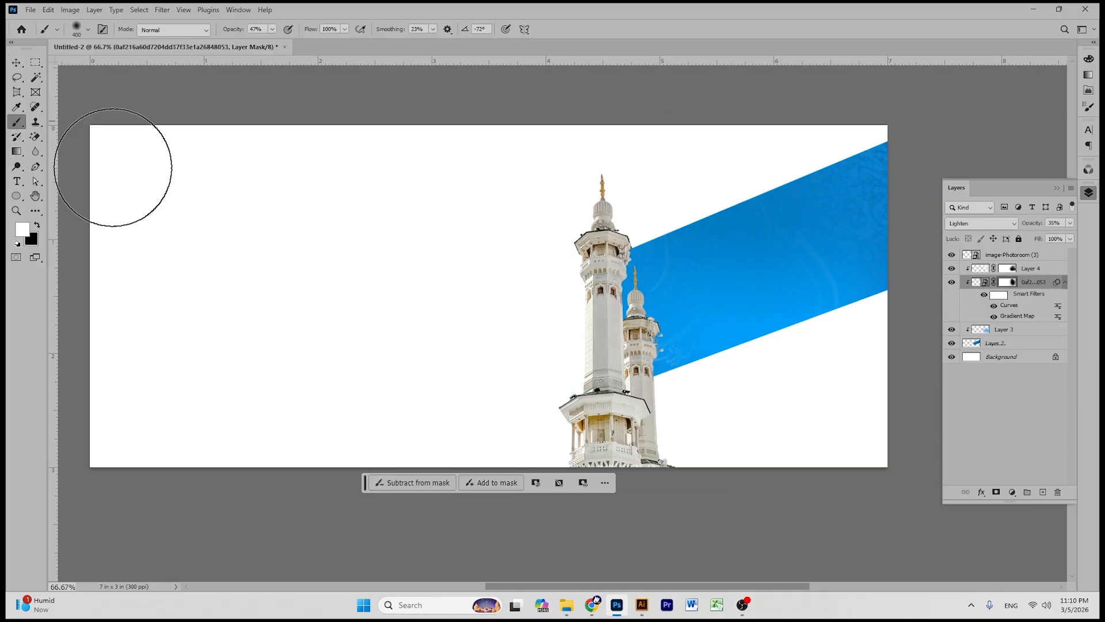
{"action": "left_click_drag", "start_coordinate": [698, 372], "coordinate": [548, 297]}
{"action": "left_click_drag", "start_coordinate": [661, 342], "coordinate": [621, 278]}
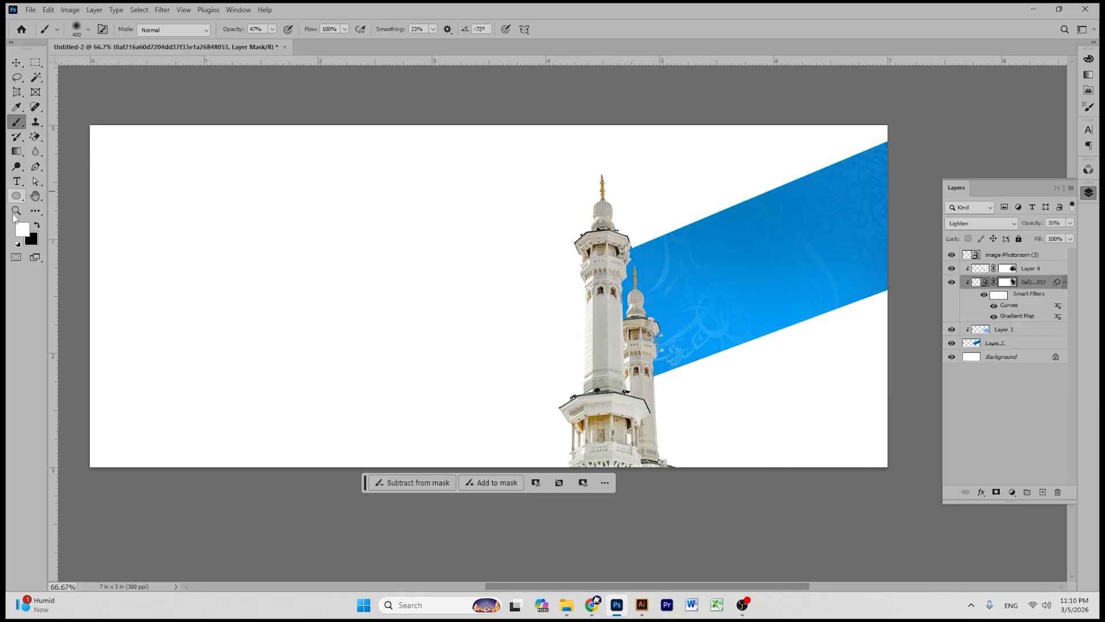
{"action": "left_click", "coordinate": [38, 226]}
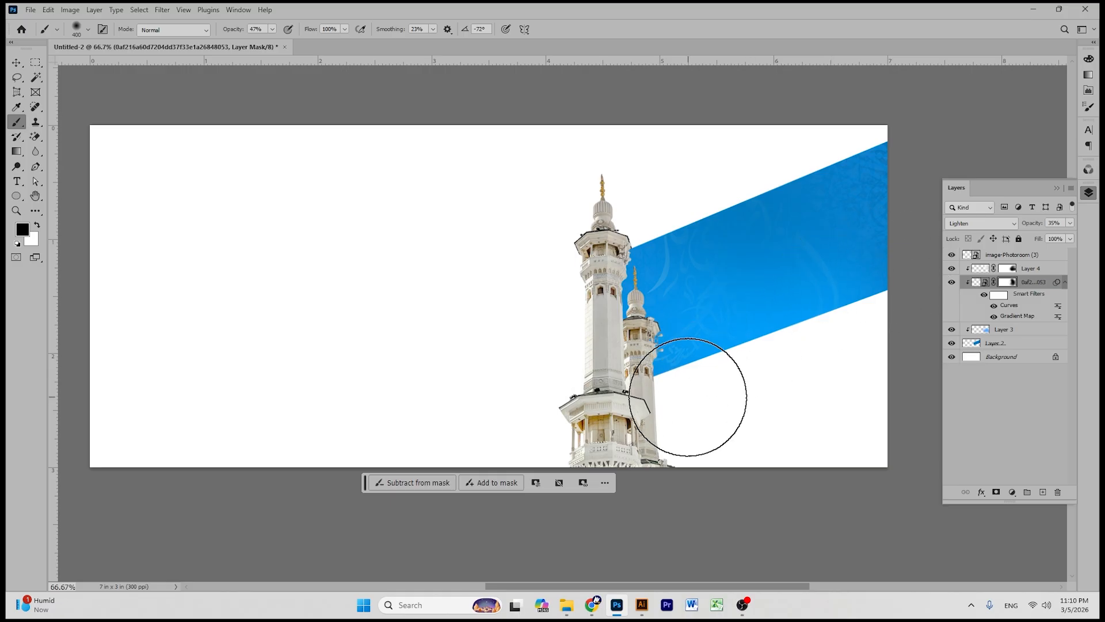
{"action": "left_click", "coordinate": [17, 63]}
{"action": "left_click", "coordinate": [305, 109]}
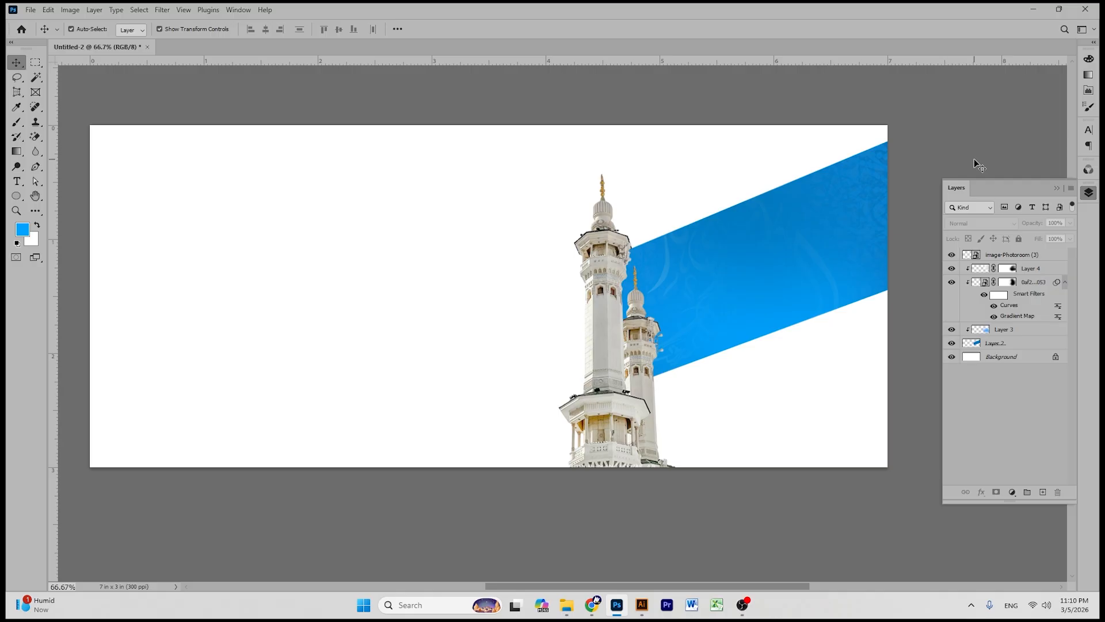
{"action": "left_click", "coordinate": [34, 199]}
{"action": "left_click_drag", "start_coordinate": [617, 185], "coordinate": [648, 186]}
{"action": "left_click", "coordinate": [15, 60]}
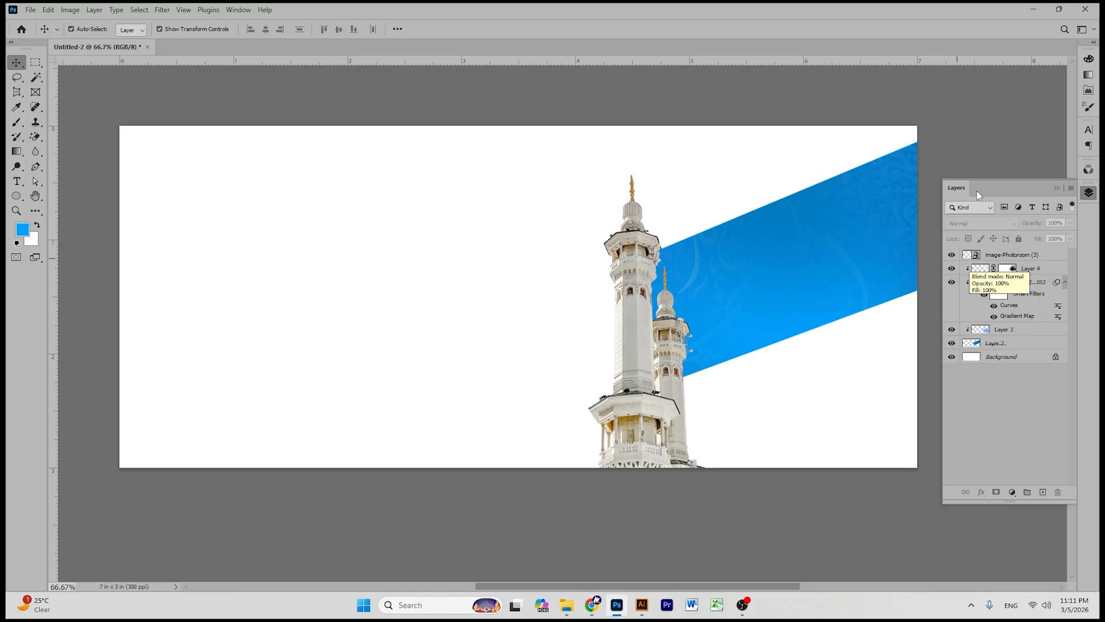
{"action": "left_click", "coordinate": [35, 197]}
{"action": "scroll", "coordinate": [563, 244], "scroll_direction": "up", "scroll_amount": 1}
{"action": "left_click", "coordinate": [15, 63]}
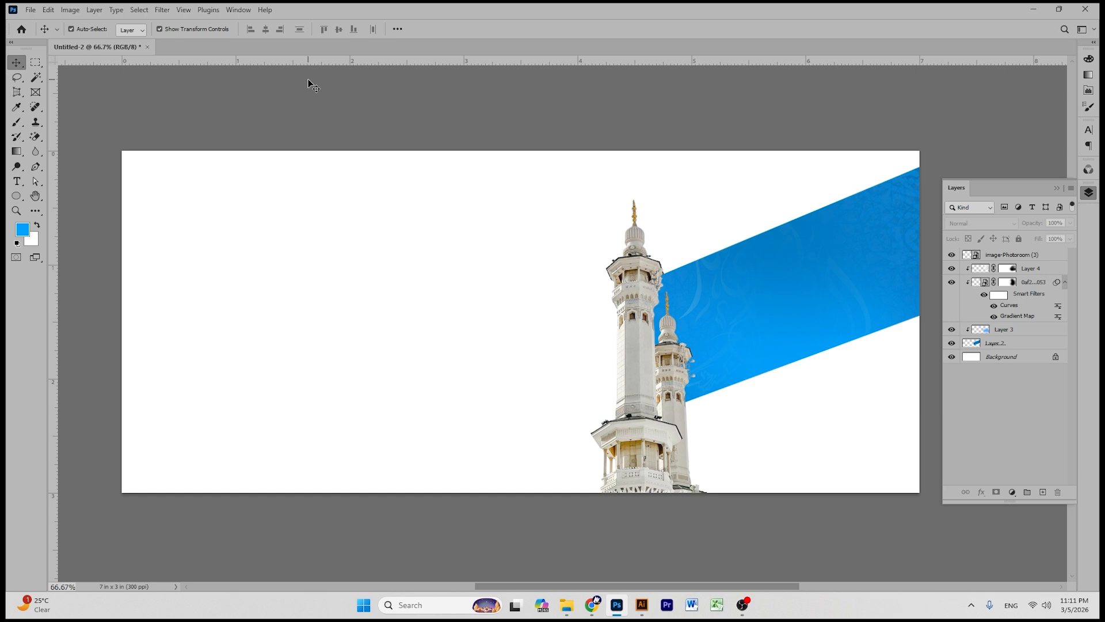
- Group the band layers Layer 4 through Layer 2 and name the group 'sahpe'
{"action": "left_click", "coordinate": [1038, 270]}
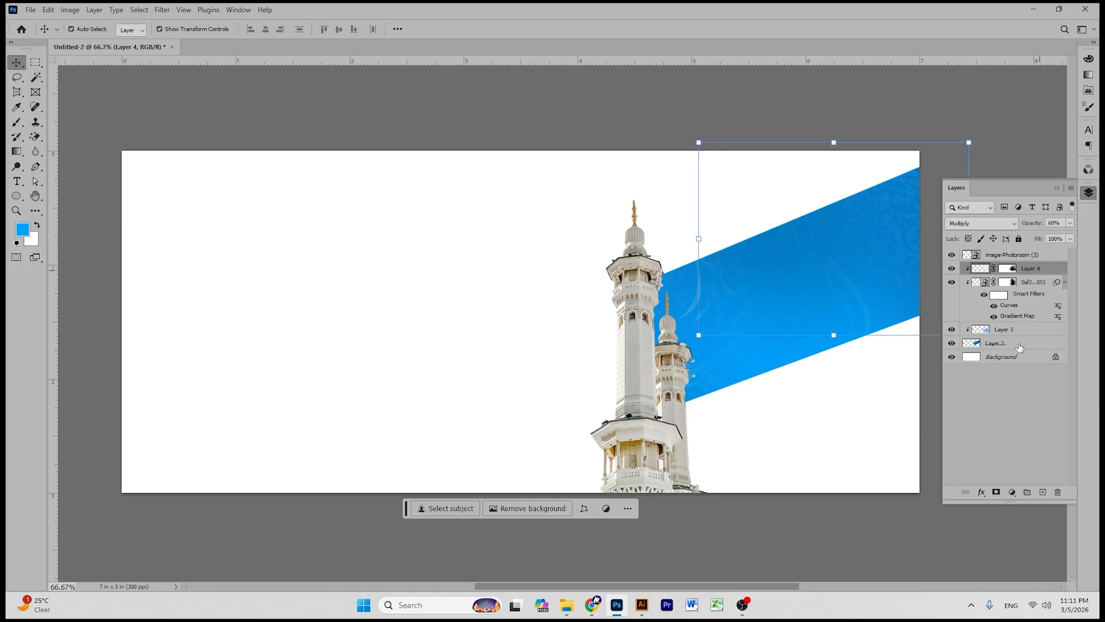
{"action": "left_click", "coordinate": [1020, 345], "text": "shift"}
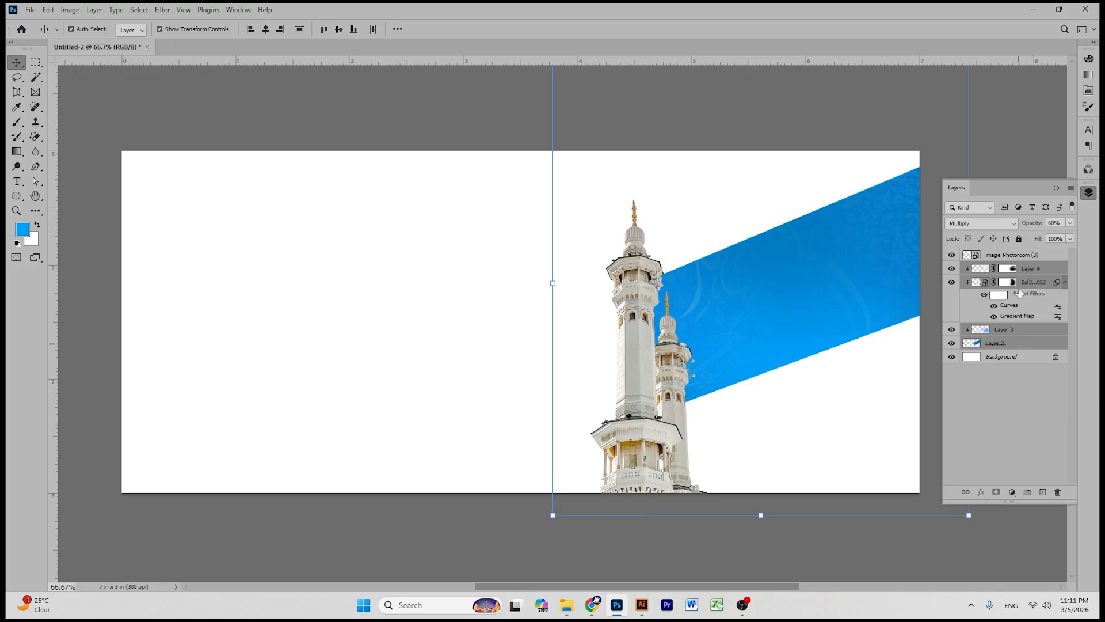
{"action": "key", "text": "ctrl+g"}
{"action": "double_click", "coordinate": [990, 268]}
{"action": "type", "text": "sa"}
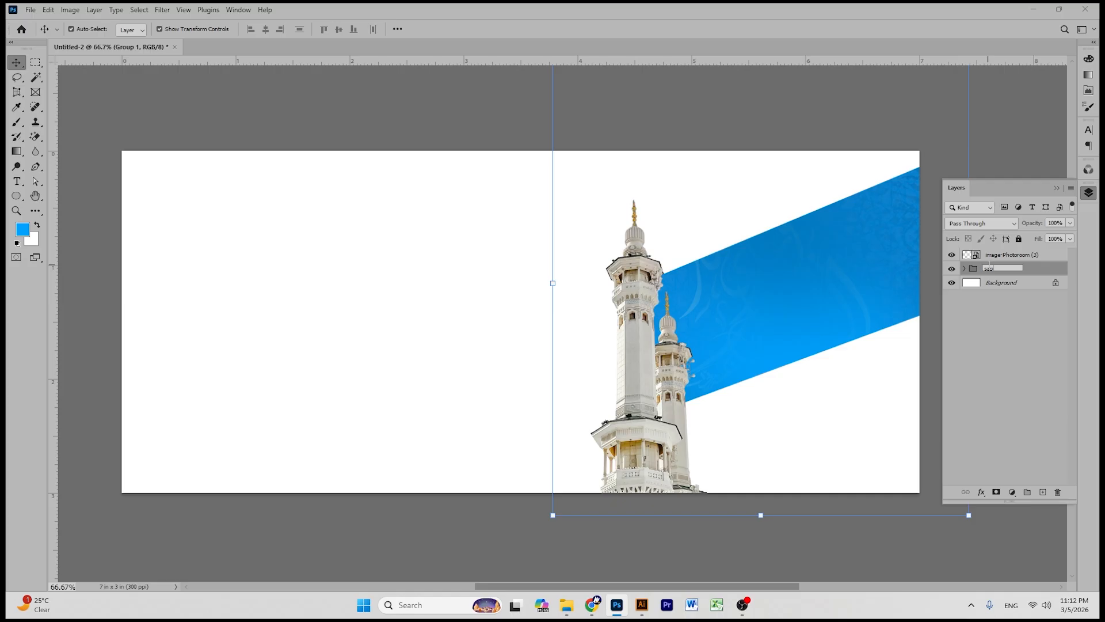
{"action": "type", "text": "hpe"}
{"action": "left_click", "coordinate": [985, 322]}
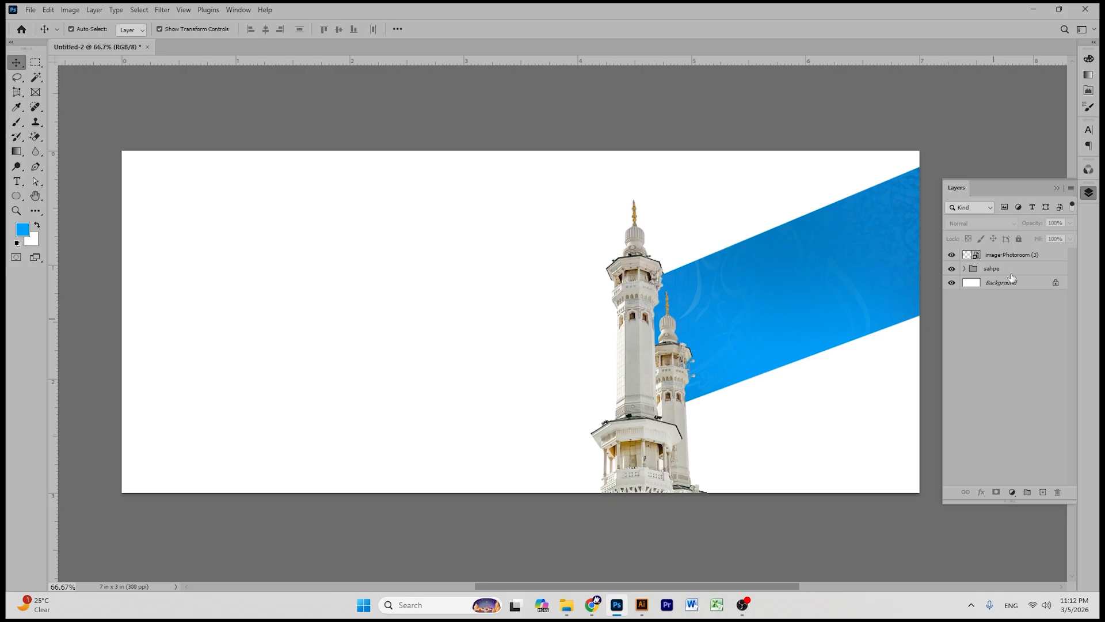
{"action": "left_click", "coordinate": [636, 286]}
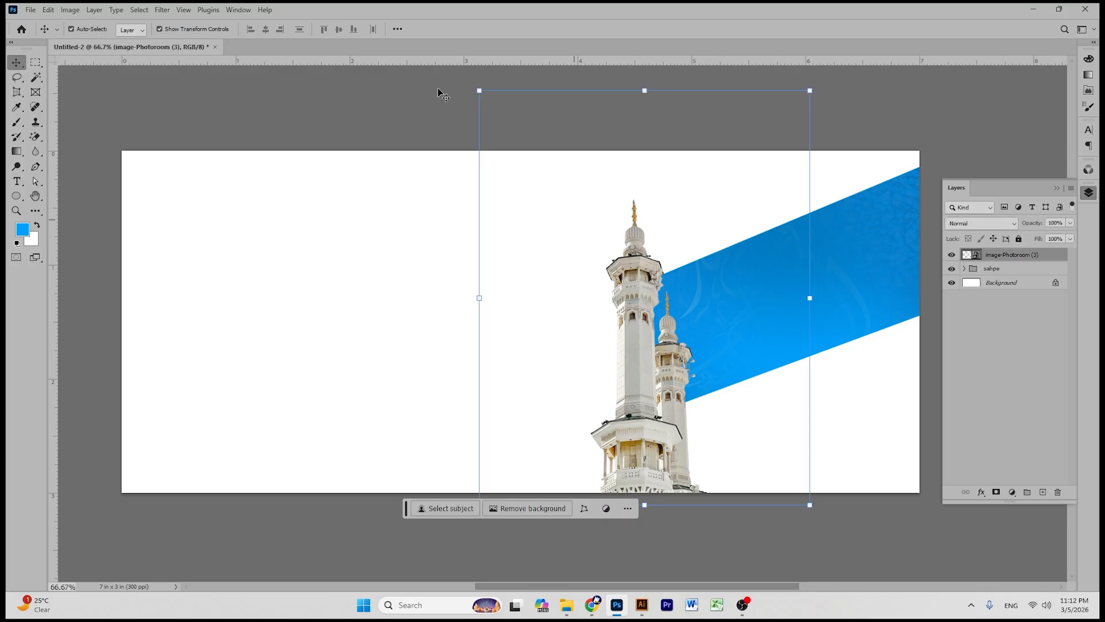
- In Camera Raw Filter, nudge the minarets' exposure, temperature, contrast and clarity (+4)
{"action": "left_click", "coordinate": [163, 10]}
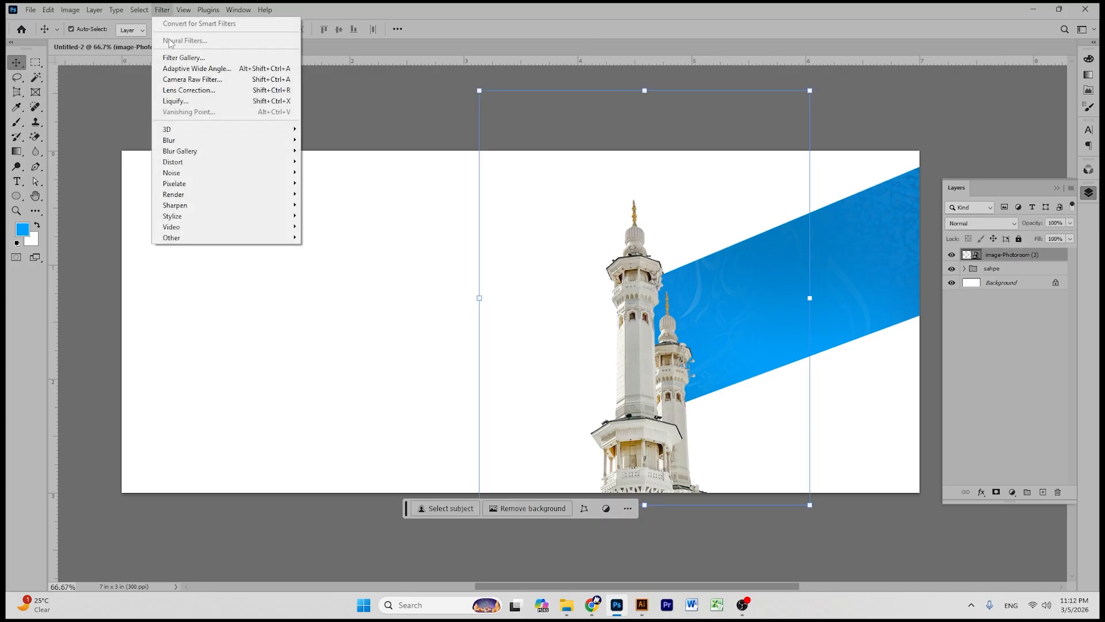
{"action": "left_click", "coordinate": [175, 80]}
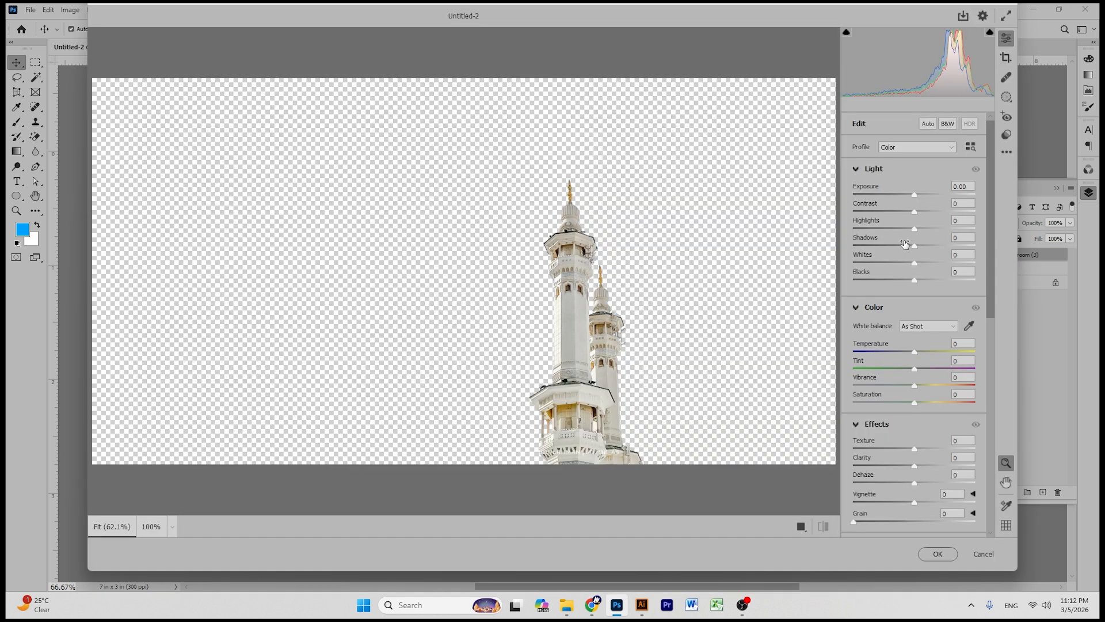
{"action": "left_click_drag", "start_coordinate": [917, 195], "coordinate": [916, 195]}
{"action": "left_click_drag", "start_coordinate": [914, 352], "coordinate": [905, 352]}
{"action": "left_click_drag", "start_coordinate": [915, 210], "coordinate": [918, 209]}
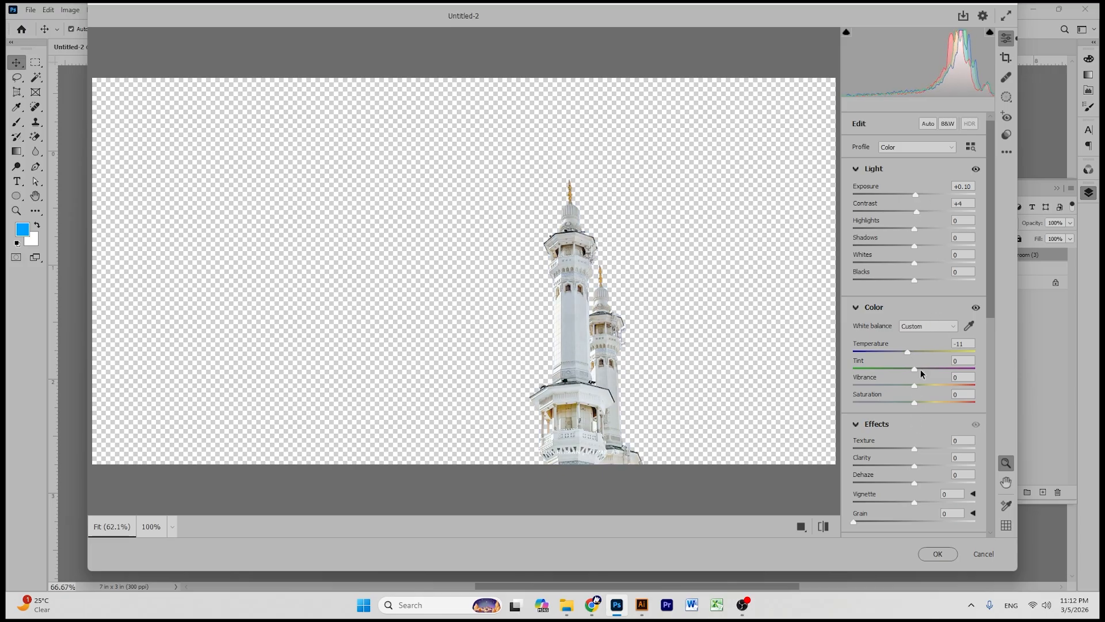
{"action": "left_click_drag", "start_coordinate": [914, 462], "coordinate": [916, 462]}
{"action": "scroll", "coordinate": [920, 428], "scroll_direction": "down", "scroll_amount": 3}
{"action": "scroll", "coordinate": [889, 375], "scroll_direction": "down", "scroll_amount": 3}
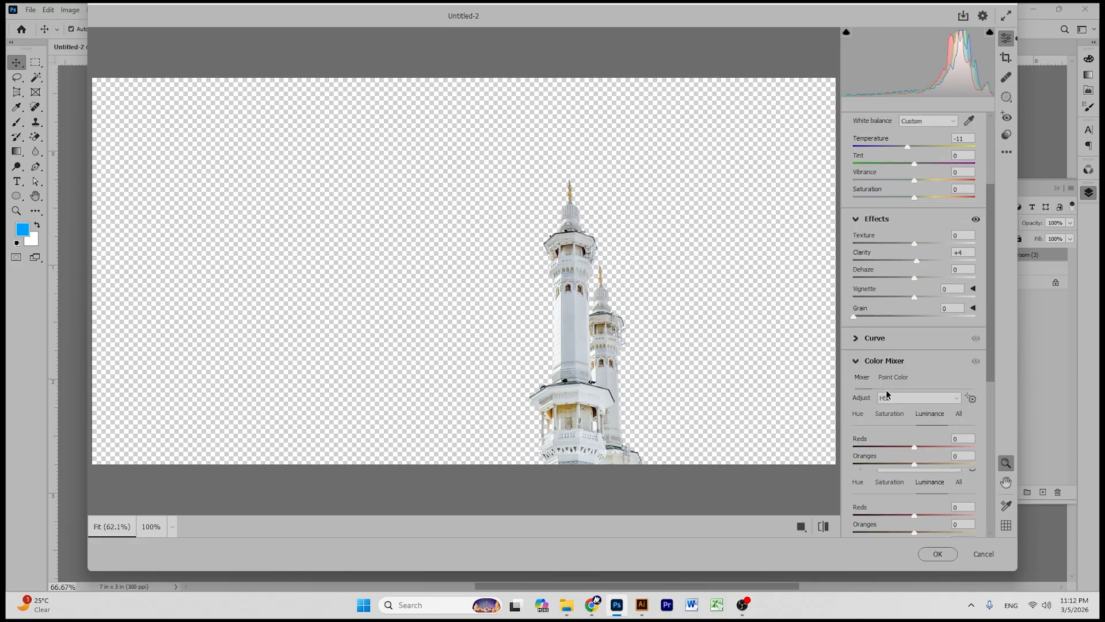
- Set Color Mixer hues Reds 0, Yellows -8, Aquas +13, Blues -45, Blues luminance +18, and apply
{"action": "left_click", "coordinate": [860, 346]}
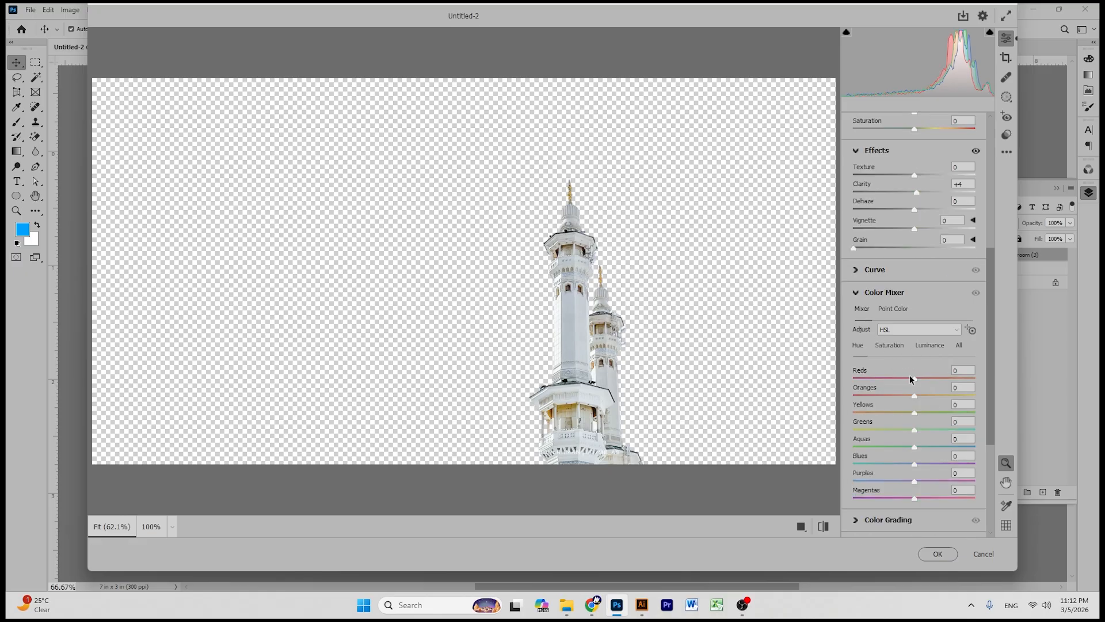
{"action": "left_click_drag", "start_coordinate": [919, 376], "coordinate": [938, 406]}
{"action": "left_click_drag", "start_coordinate": [873, 419], "coordinate": [908, 419]}
{"action": "left_click_drag", "start_coordinate": [915, 447], "coordinate": [919, 446]}
{"action": "left_click_drag", "start_coordinate": [915, 464], "coordinate": [887, 460]}
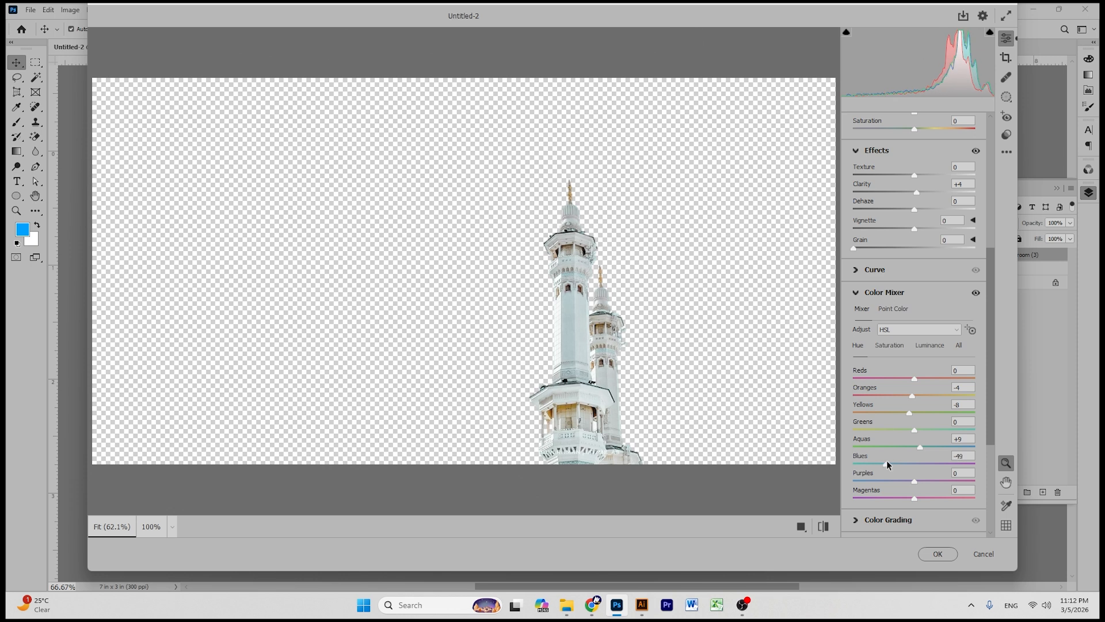
{"action": "left_click", "coordinate": [932, 345]}
{"action": "left_click_drag", "start_coordinate": [915, 464], "coordinate": [918, 430]}
{"action": "left_click", "coordinate": [938, 554]}
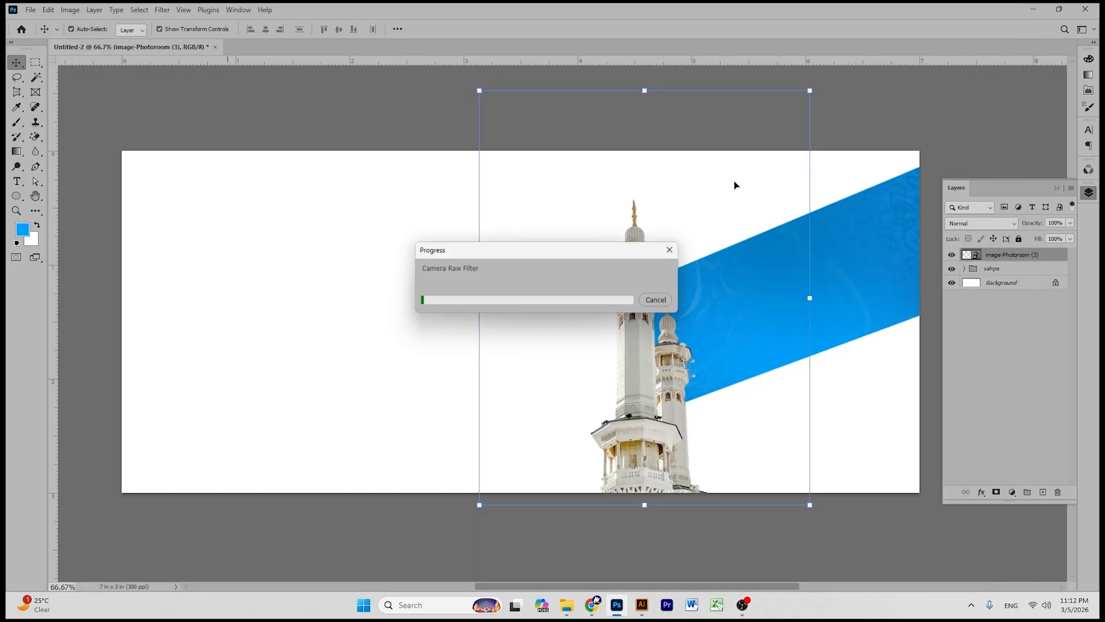
{"action": "left_click", "coordinate": [639, 361]}
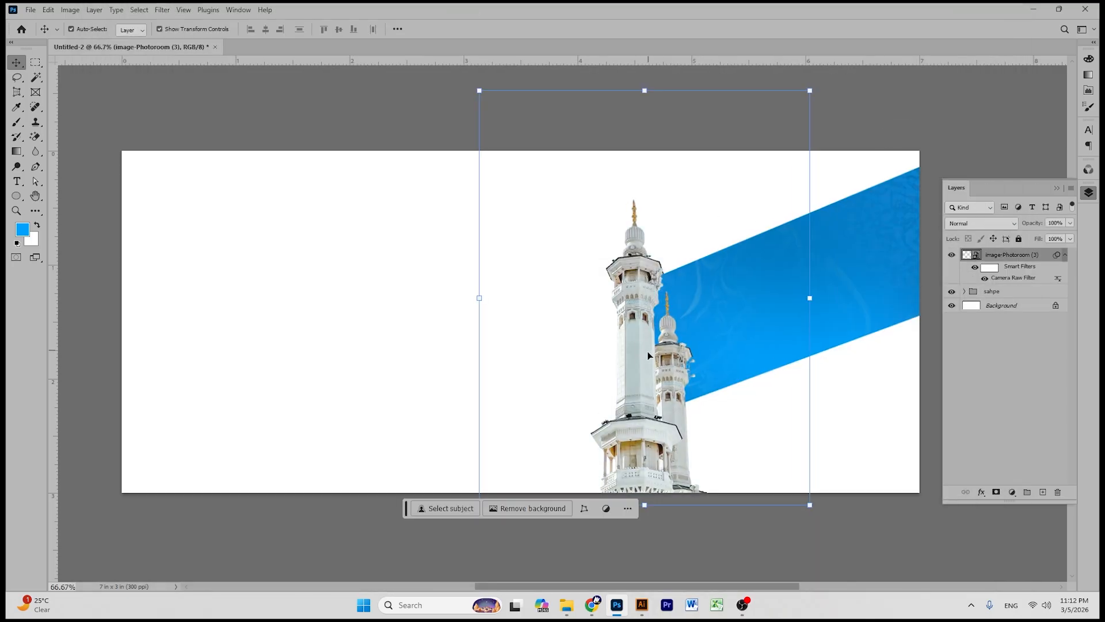
{"action": "left_click", "coordinate": [937, 113]}
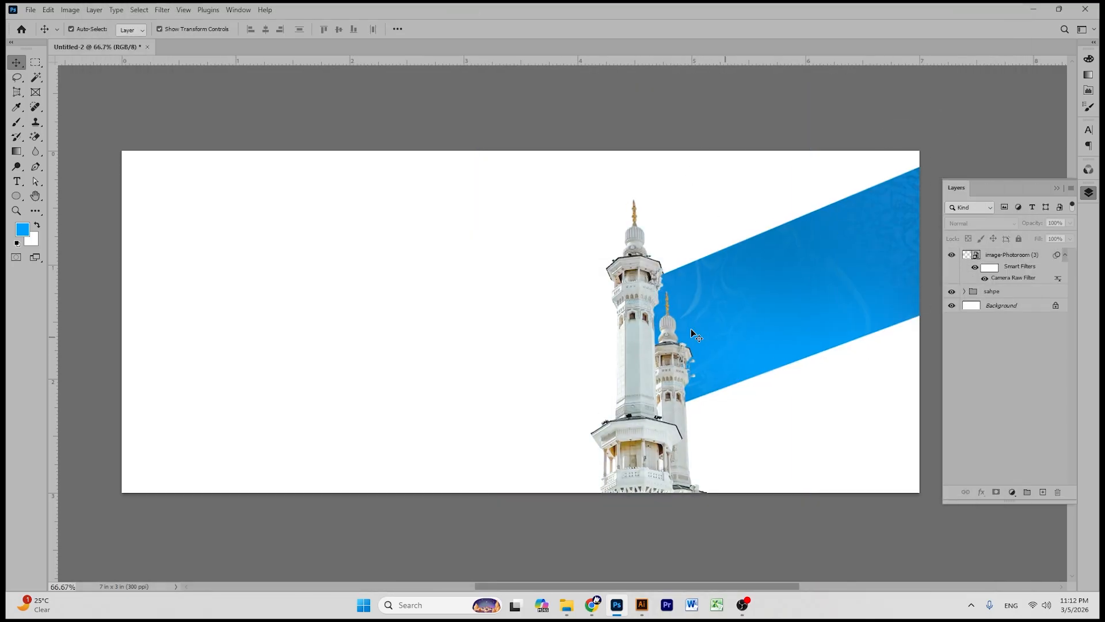
- Open the Downloads folder in File Explorer and select image-Photoroom (4)
{"action": "left_click", "coordinate": [567, 605]}
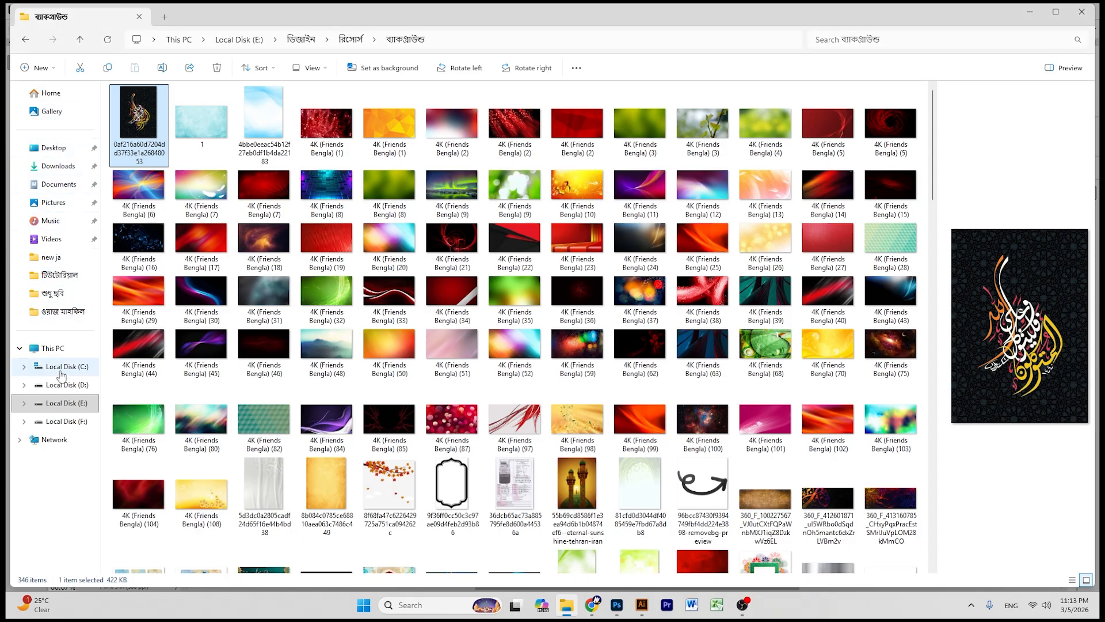
{"action": "left_click", "coordinate": [58, 166]}
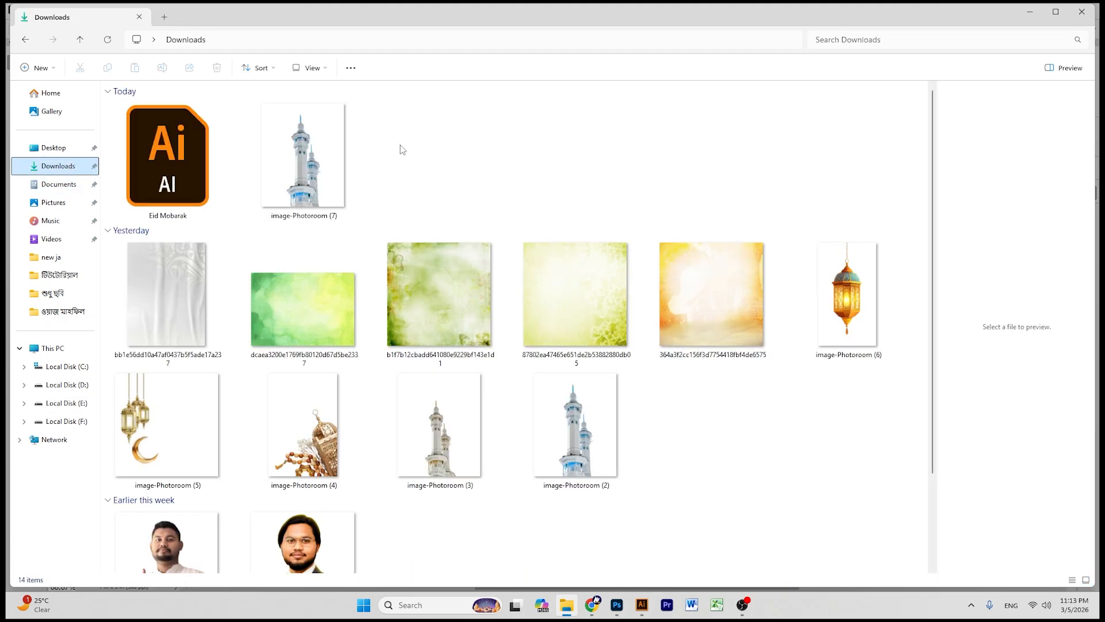
{"action": "scroll", "coordinate": [476, 259], "scroll_direction": "down", "scroll_amount": 1}
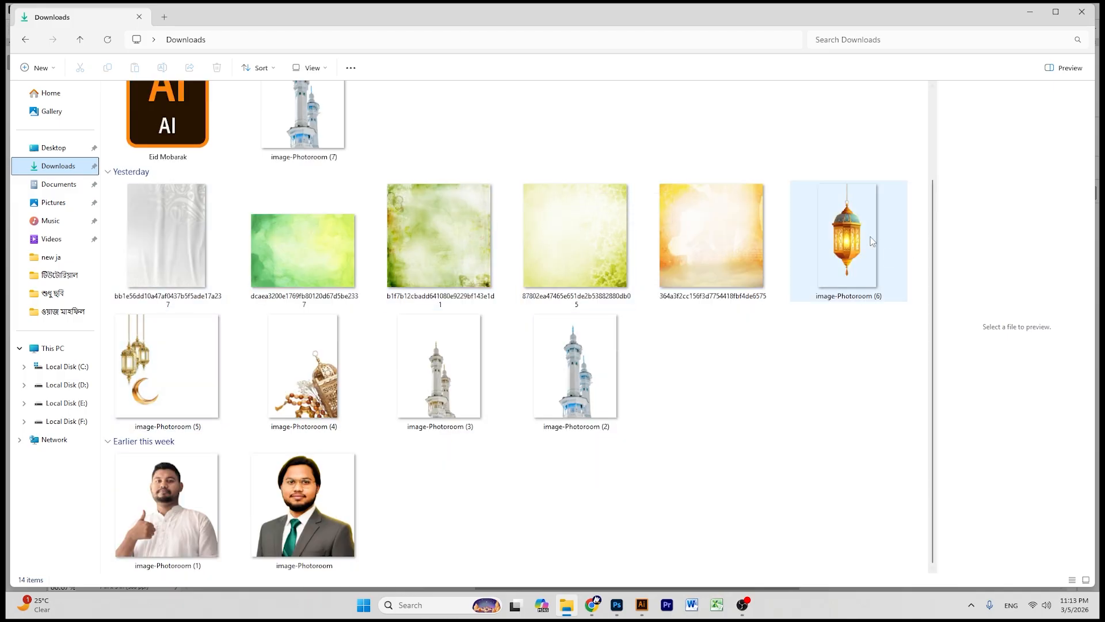
{"action": "left_click", "coordinate": [303, 369]}
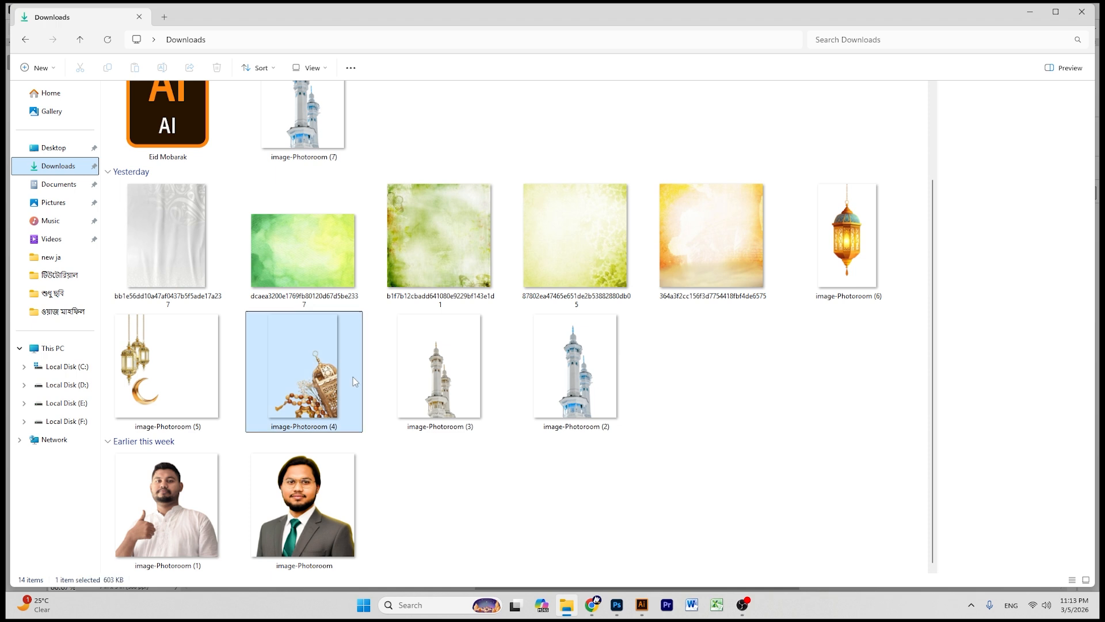
- Place image-Photoroom (4) in the banner, shrunk to about 9% in the bottom-right corner
{"action": "left_click", "coordinate": [617, 605]}
{"action": "left_click_drag", "start_coordinate": [629, 506], "coordinate": [692, 304]}
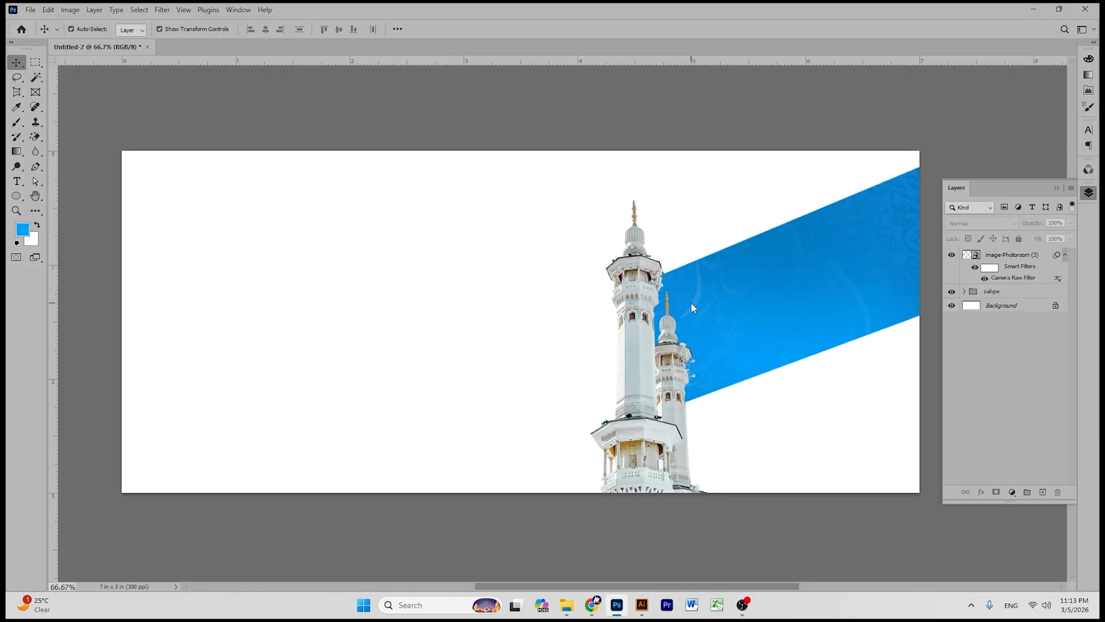
{"action": "left_click_drag", "start_coordinate": [562, 345], "coordinate": [860, 360]}
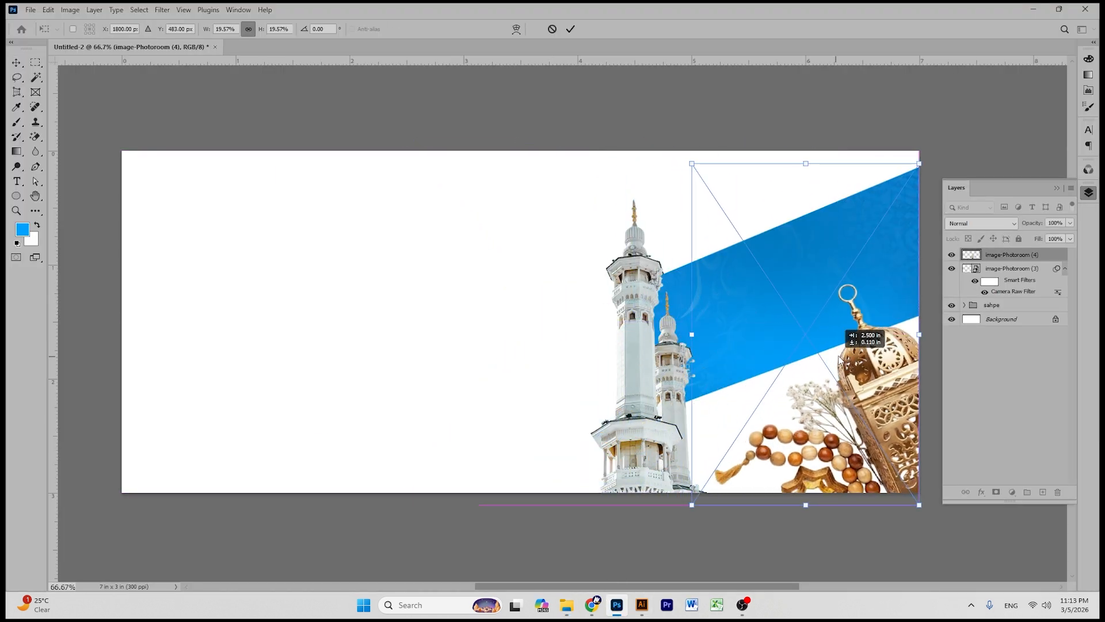
{"action": "left_click_drag", "start_coordinate": [805, 164], "coordinate": [805, 321]}
{"action": "left_click_drag", "start_coordinate": [841, 424], "coordinate": [892, 426]}
{"action": "left_click_drag", "start_coordinate": [859, 321], "coordinate": [863, 348]}
{"action": "left_click_drag", "start_coordinate": [877, 426], "coordinate": [885, 426]}
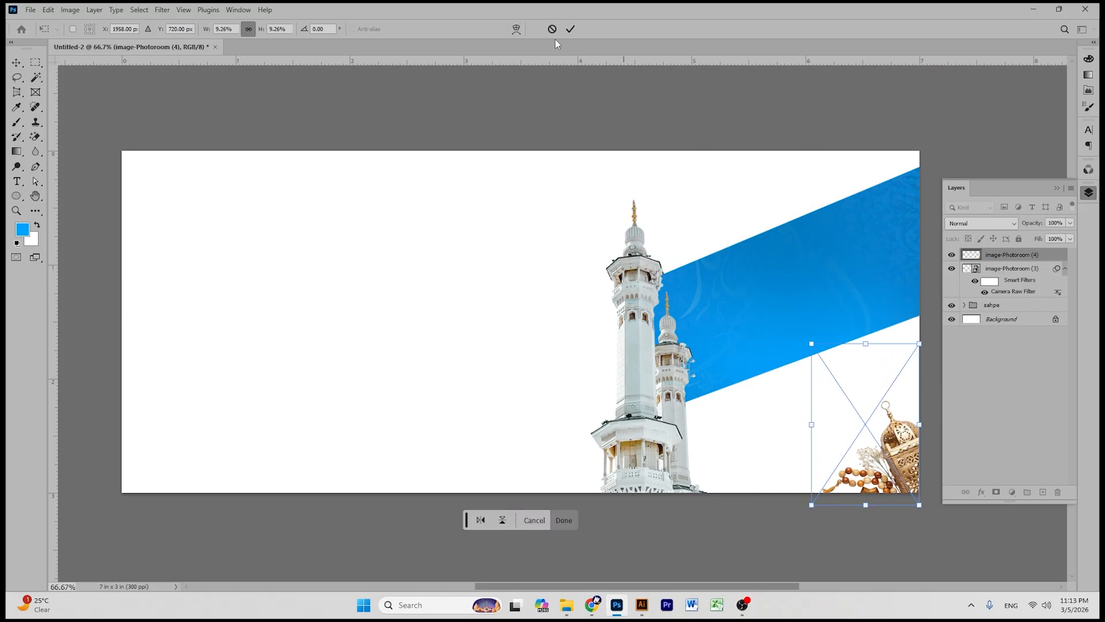
{"action": "left_click", "coordinate": [570, 30]}
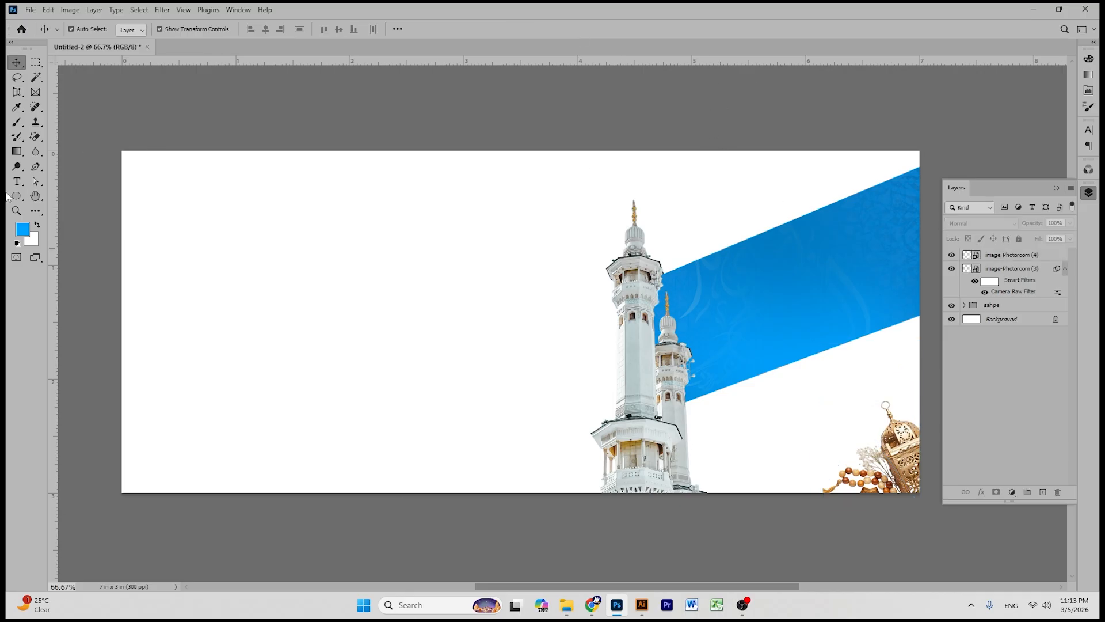
{"action": "left_click", "coordinate": [36, 198]}
{"action": "left_click_drag", "start_coordinate": [429, 252], "coordinate": [419, 242]}
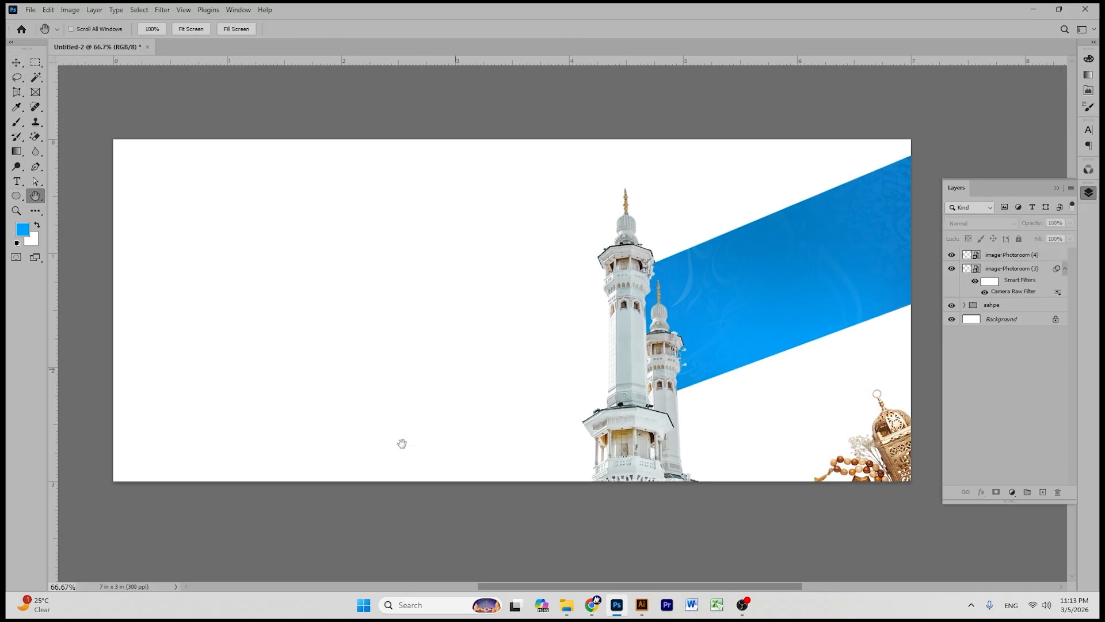
- Drag image-Photoroom (6) from Downloads into the banner, scaled to 5.91% at the top right
{"action": "left_click", "coordinate": [567, 605]}
{"action": "left_click", "coordinate": [842, 240]}
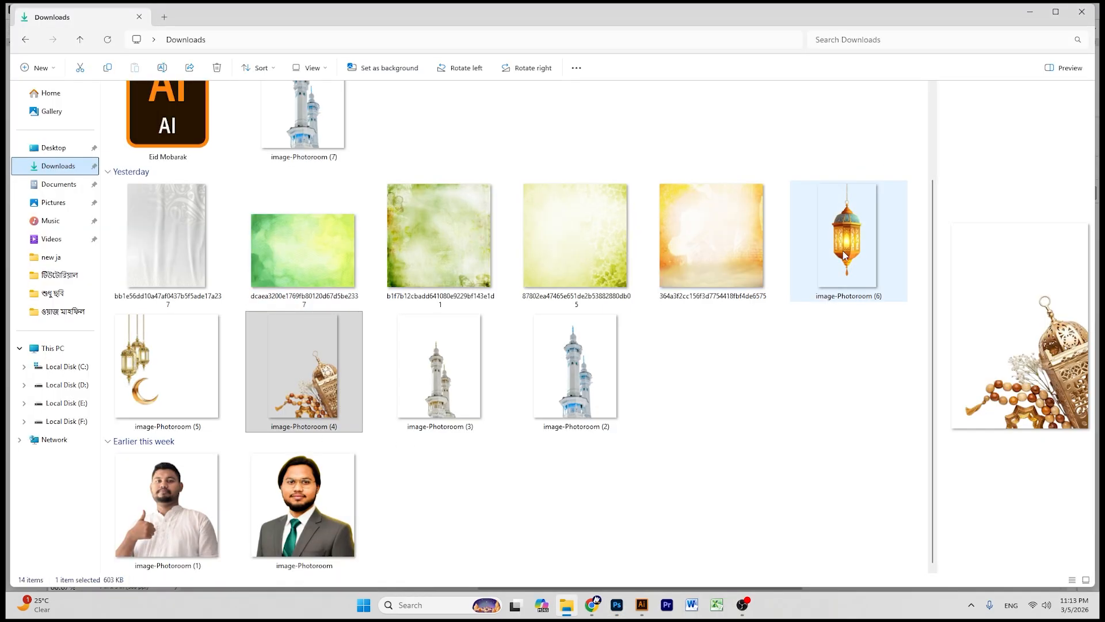
{"action": "left_click_drag", "start_coordinate": [841, 241], "coordinate": [679, 190]}
{"action": "left_click_drag", "start_coordinate": [512, 141], "coordinate": [521, 386]}
{"action": "left_click_drag", "start_coordinate": [502, 425], "coordinate": [835, 205]}
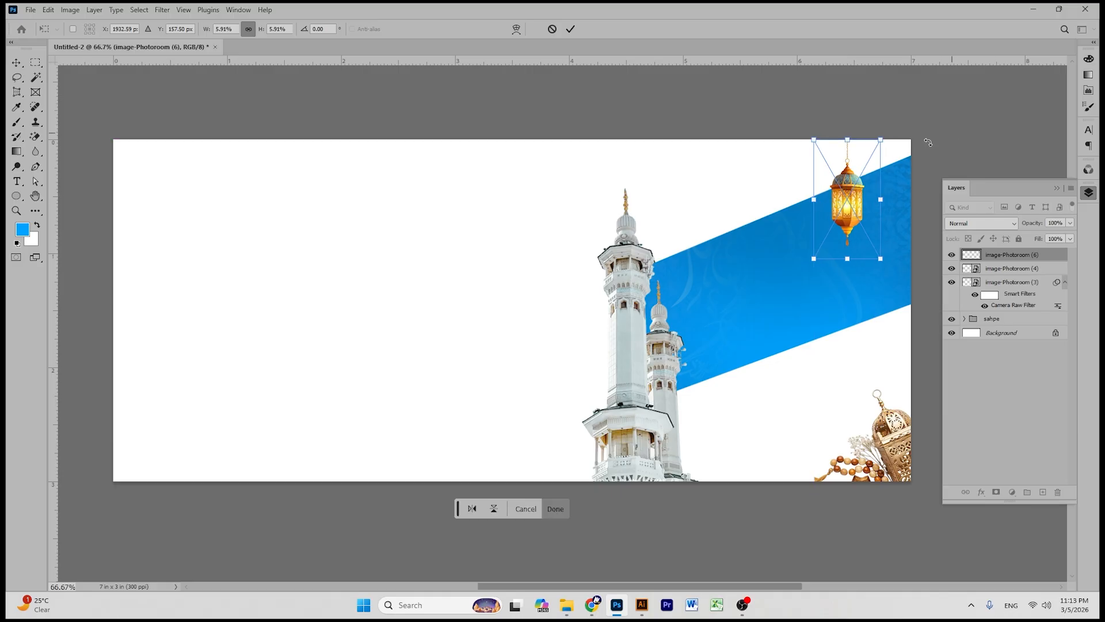
- Commit the hanging lantern's placement and shift it slightly to the right
{"action": "left_click", "coordinate": [571, 29]}
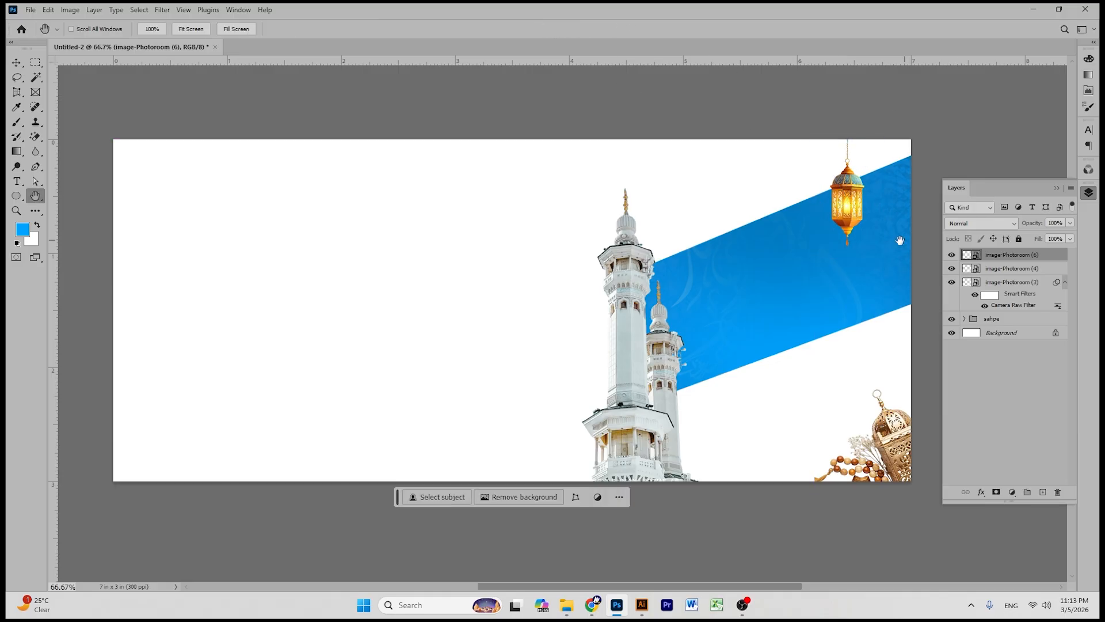
{"action": "left_click", "coordinate": [17, 62]}
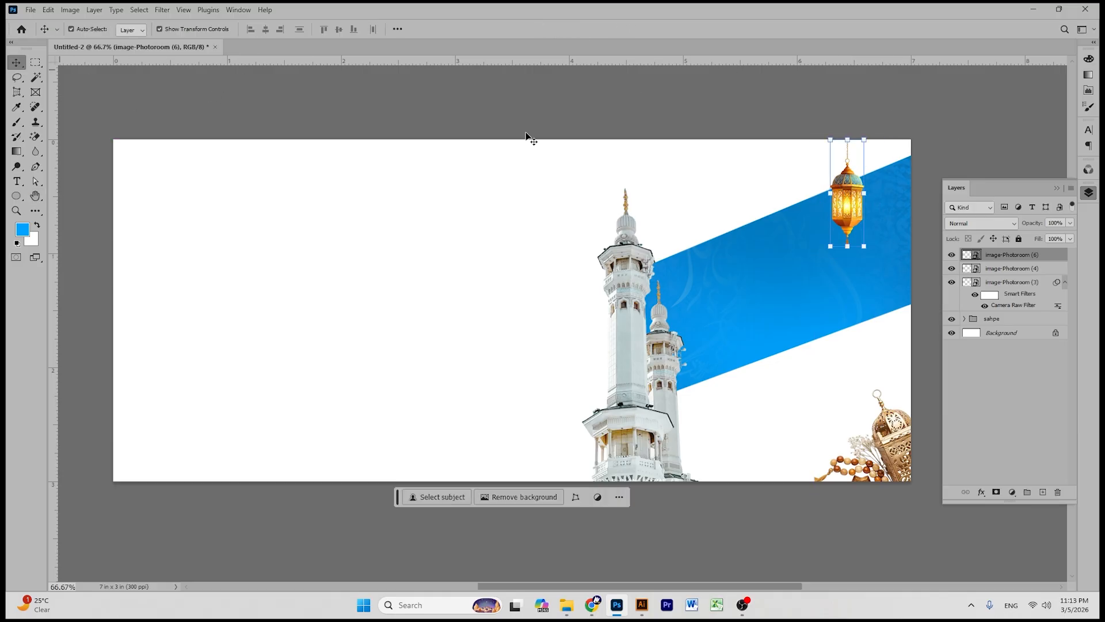
{"action": "left_click", "coordinate": [860, 199]}
{"action": "left_click_drag", "start_coordinate": [860, 198], "coordinate": [892, 199]}
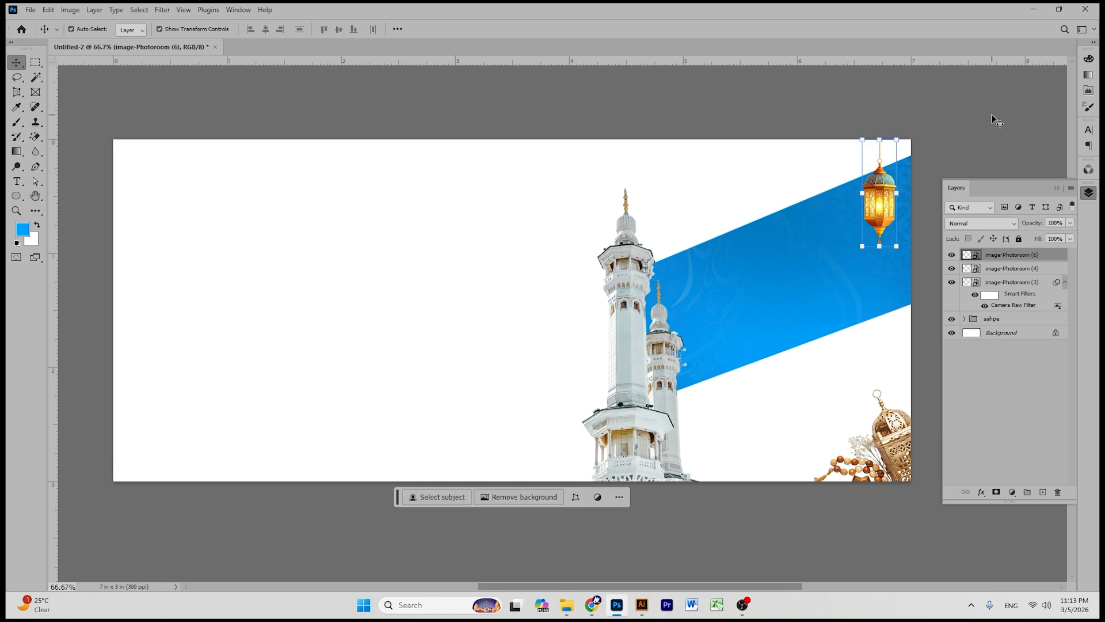
{"action": "left_click", "coordinate": [994, 119]}
- Alt-drag a copy of the lantern to its left and shrink it to 4.36%
{"action": "left_click", "coordinate": [890, 188]}
{"action": "left_click_drag", "start_coordinate": [883, 185], "coordinate": [842, 184]}
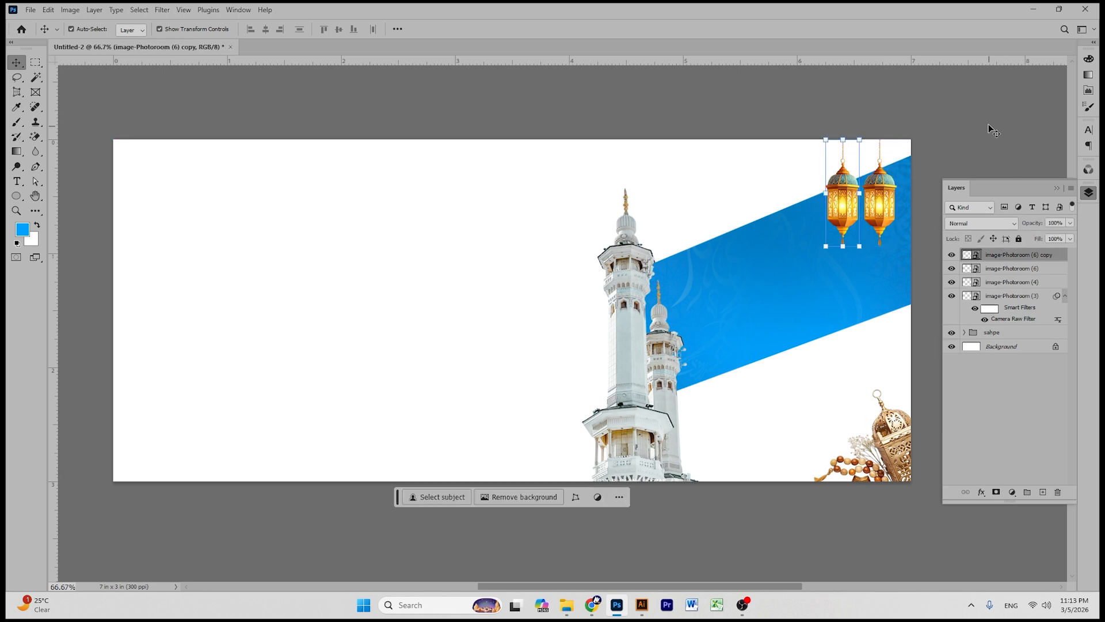
{"action": "left_click_drag", "start_coordinate": [843, 251], "coordinate": [842, 227]}
{"action": "key", "text": "ctrl+z"}
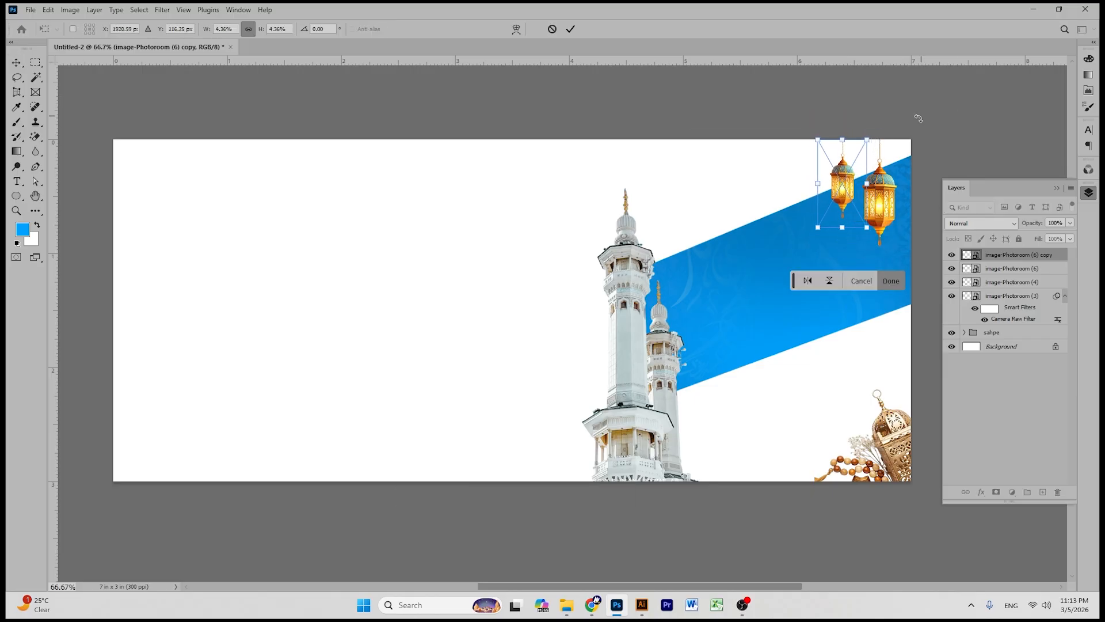
{"action": "left_click", "coordinate": [571, 29]}
{"action": "left_click_drag", "start_coordinate": [842, 174], "coordinate": [808, 193]}
{"action": "left_click", "coordinate": [879, 187]}
- Group the three hanging lantern layers into Group 1
{"action": "left_click", "coordinate": [932, 174]}
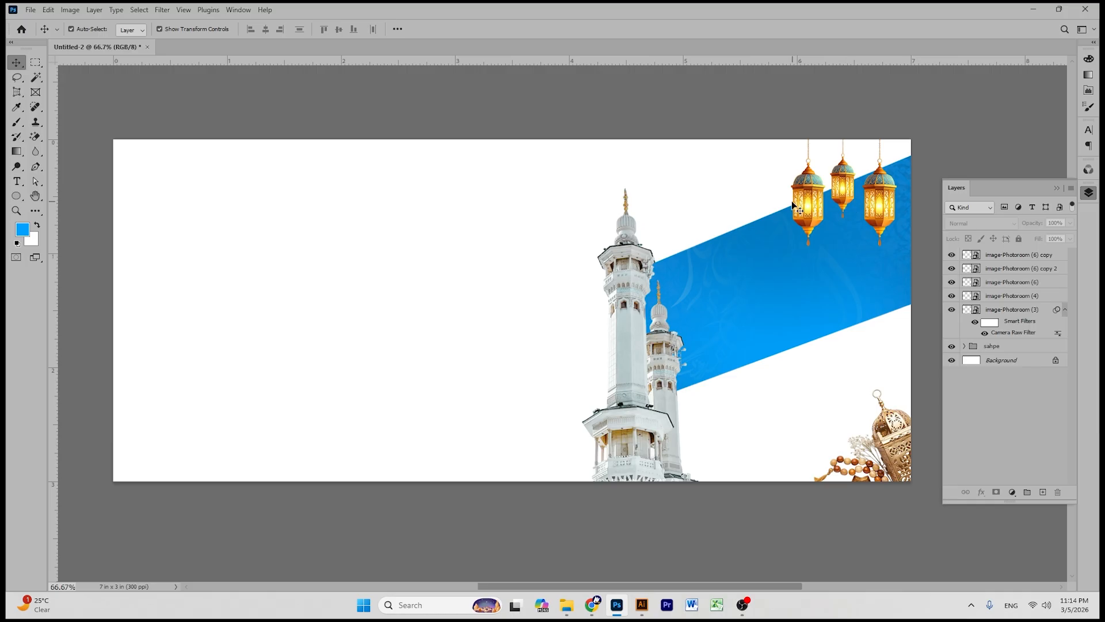
{"action": "left_click", "coordinate": [1008, 257]}
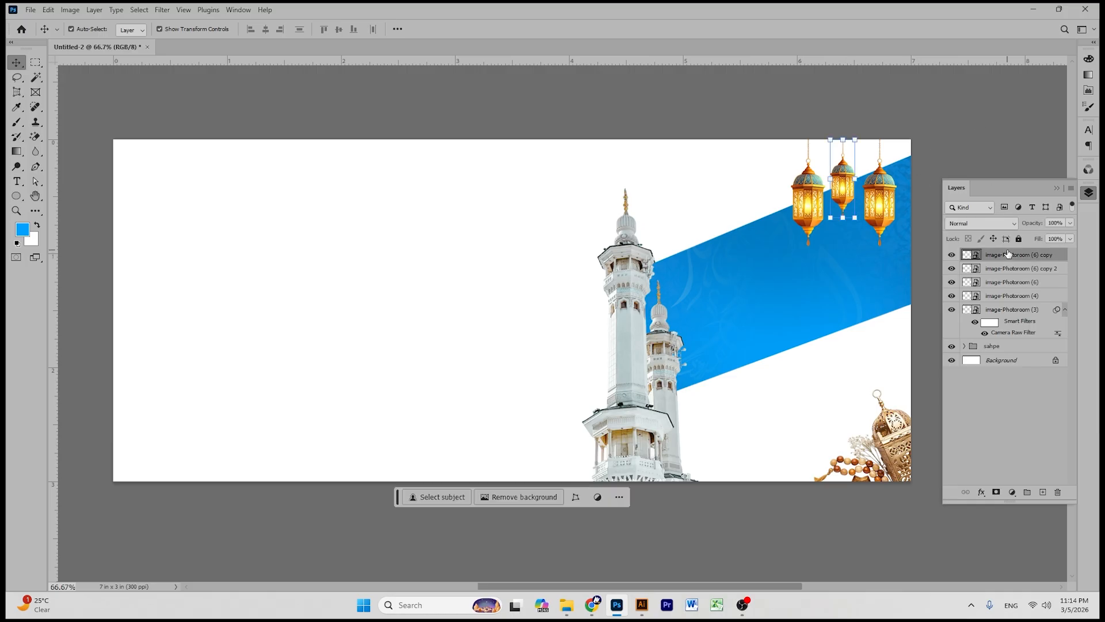
{"action": "left_click", "coordinate": [1007, 282], "text": "shift"}
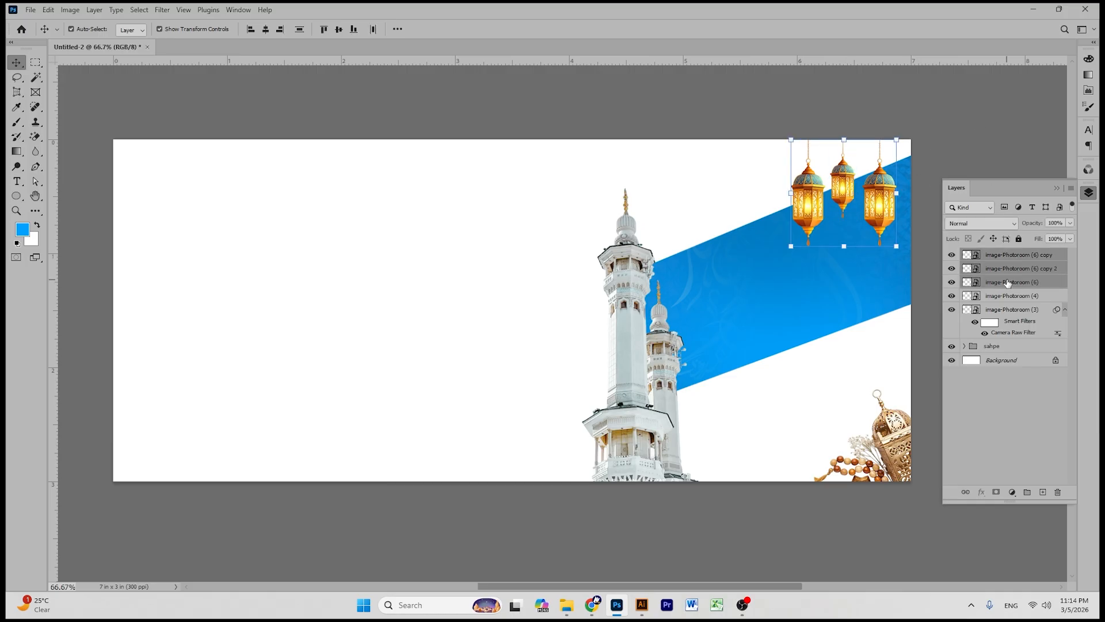
{"action": "key", "text": "ctrl+g"}
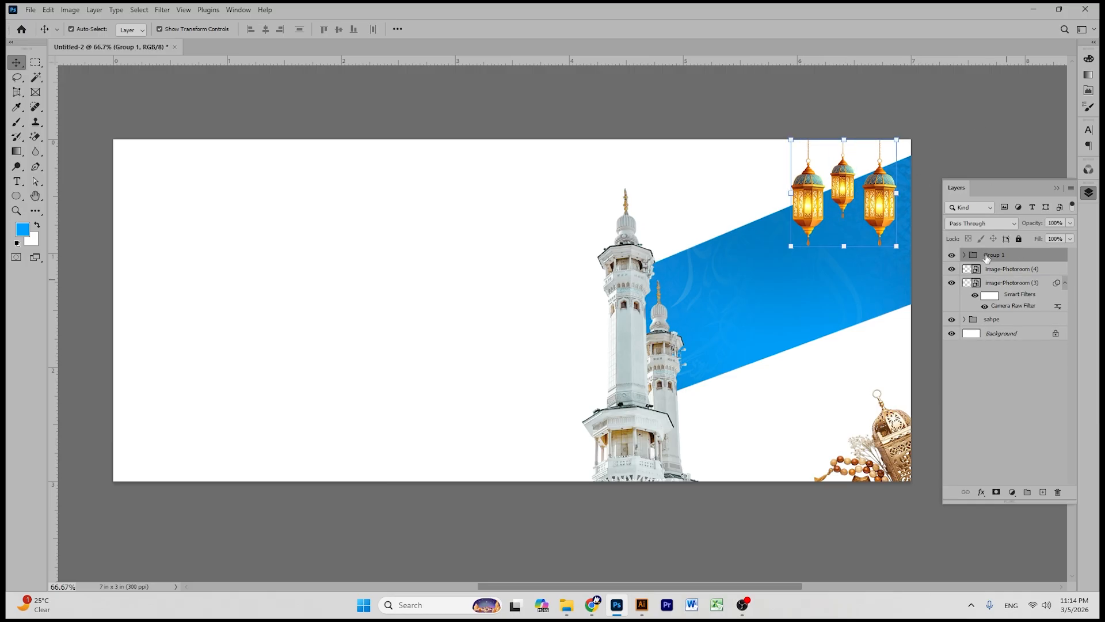
- Enlarge the lantern group slightly and shift it further right
{"action": "left_click", "coordinate": [1009, 147]}
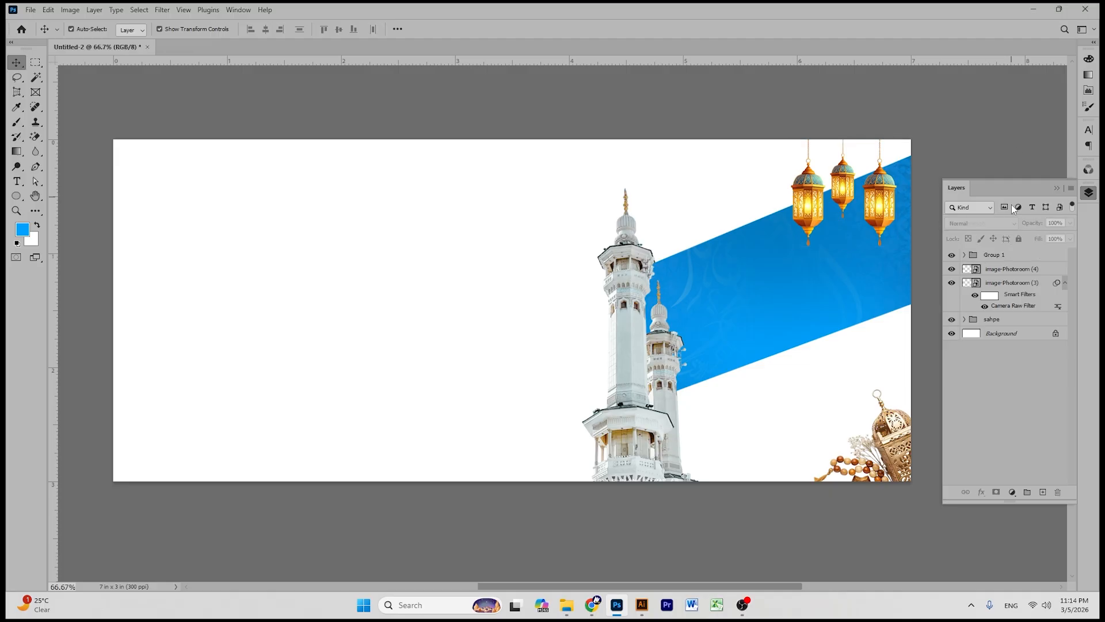
{"action": "left_click", "coordinate": [993, 260]}
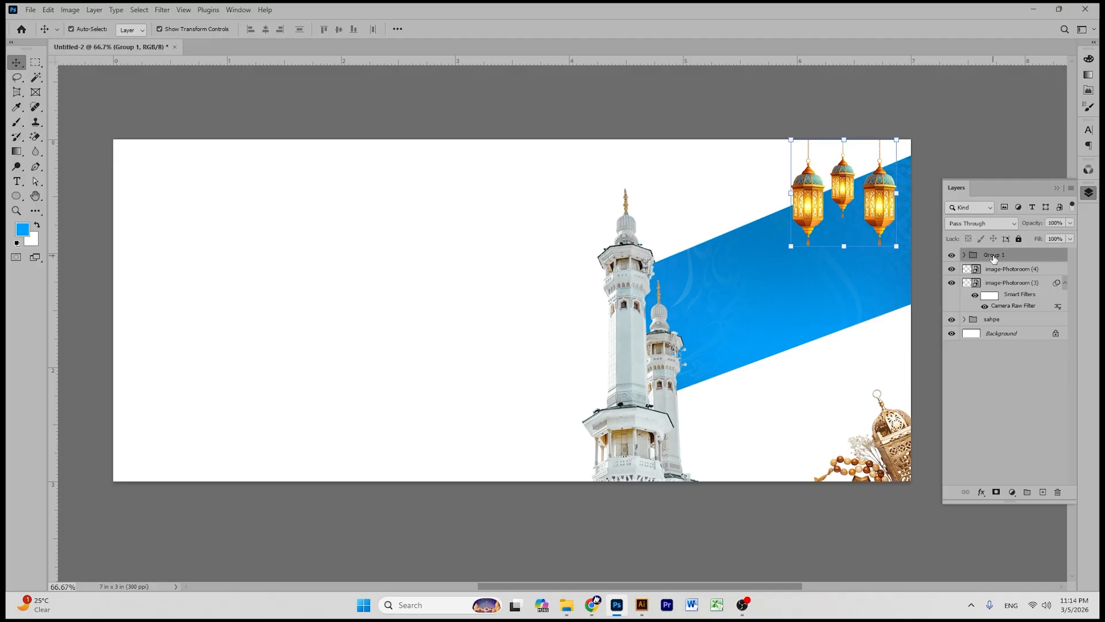
{"action": "key", "text": "ctrl"}
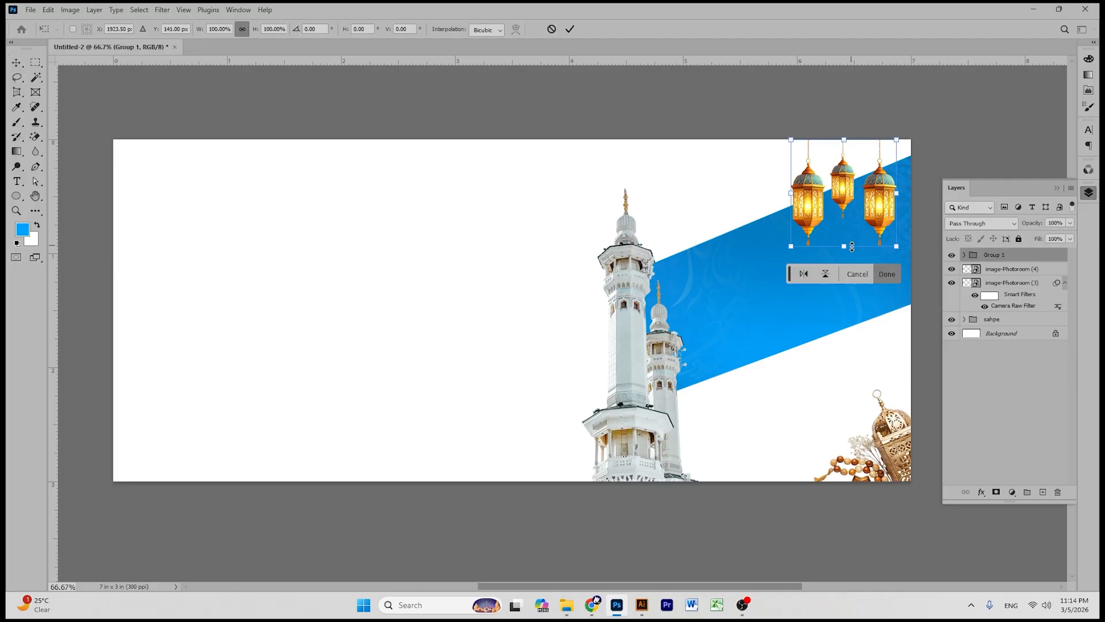
{"action": "left_click_drag", "start_coordinate": [847, 248], "coordinate": [848, 256]}
{"action": "left_click_drag", "start_coordinate": [879, 203], "coordinate": [888, 203]}
{"action": "left_click", "coordinate": [570, 28]}
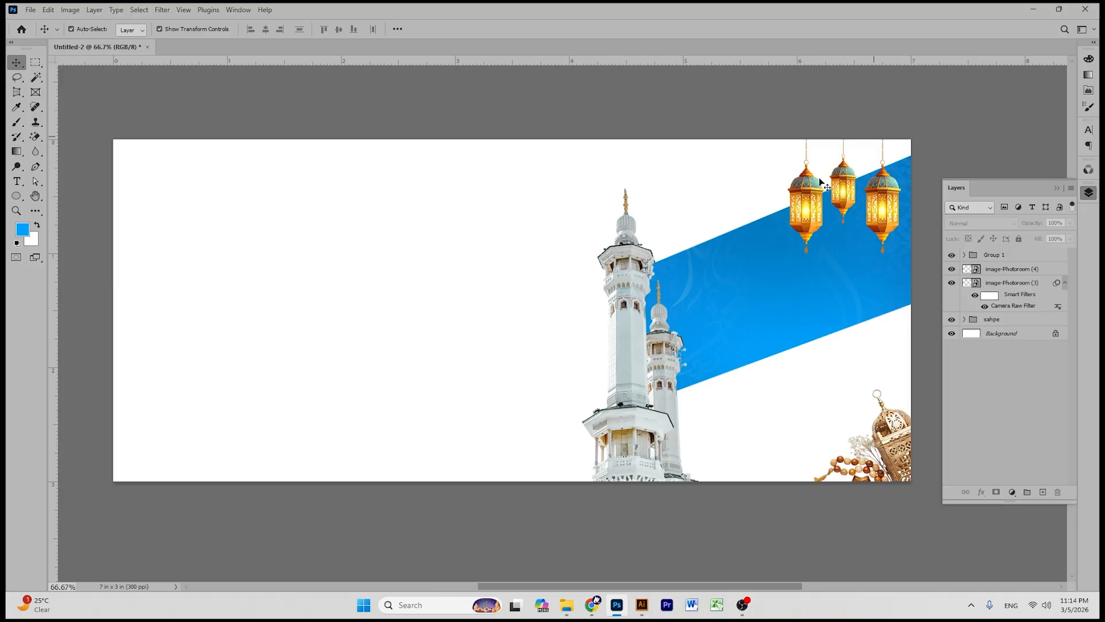
- Move the left lantern down and delete it
{"action": "left_click", "coordinate": [813, 209]}
{"action": "left_click_drag", "start_coordinate": [813, 208], "coordinate": [851, 285]}
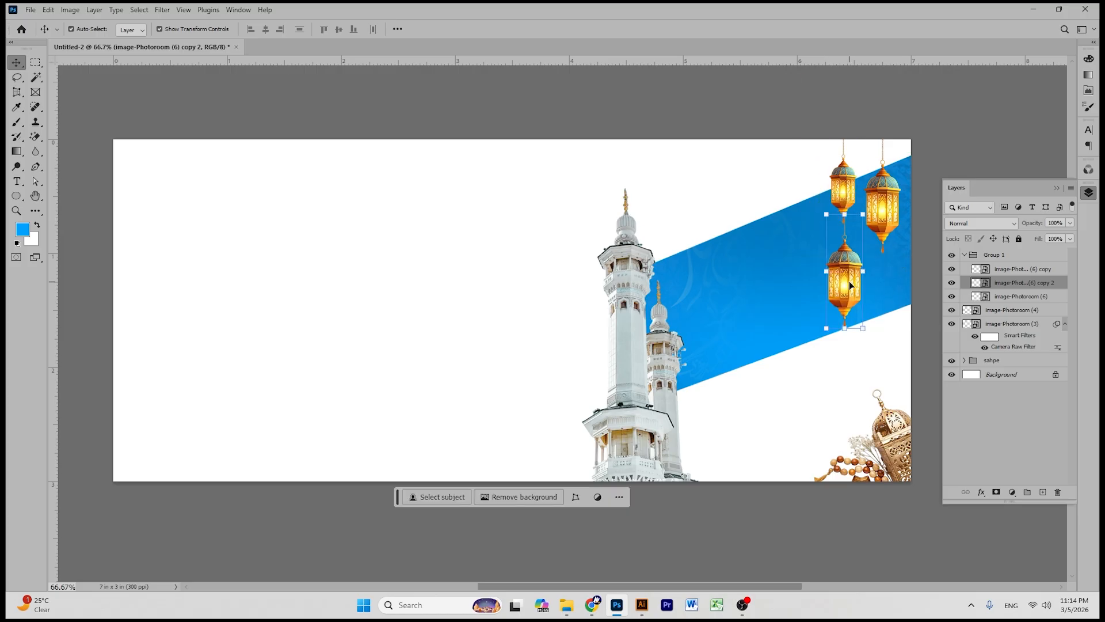
{"action": "key", "text": "Delete"}
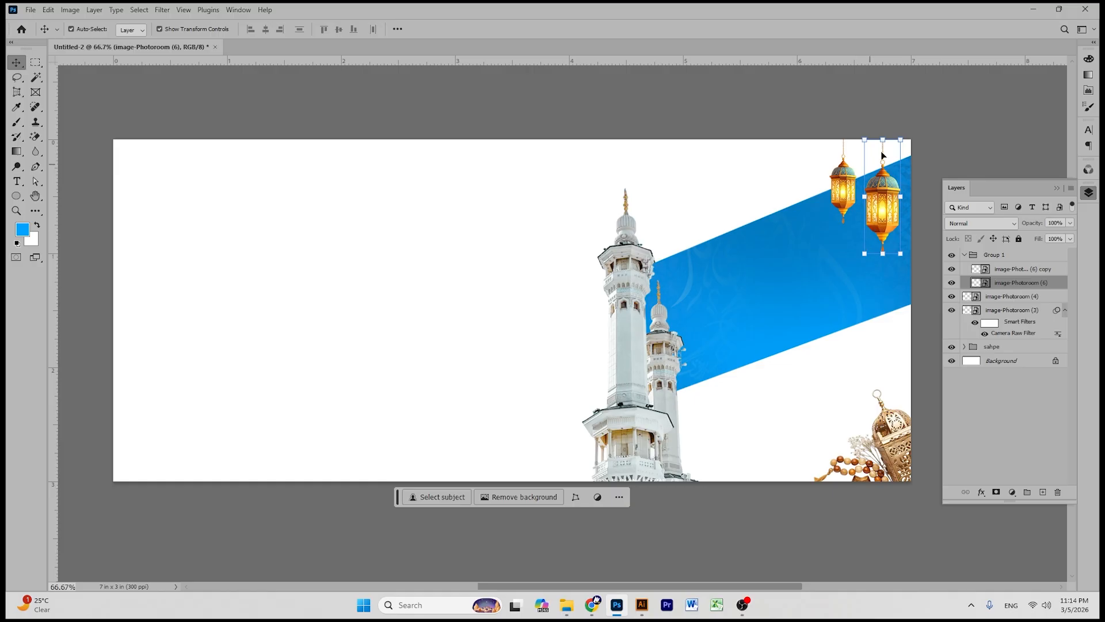
{"action": "left_click", "coordinate": [846, 179]}
- Delete the remaining orange lantern and Group 1
{"action": "key", "text": "Delete"}
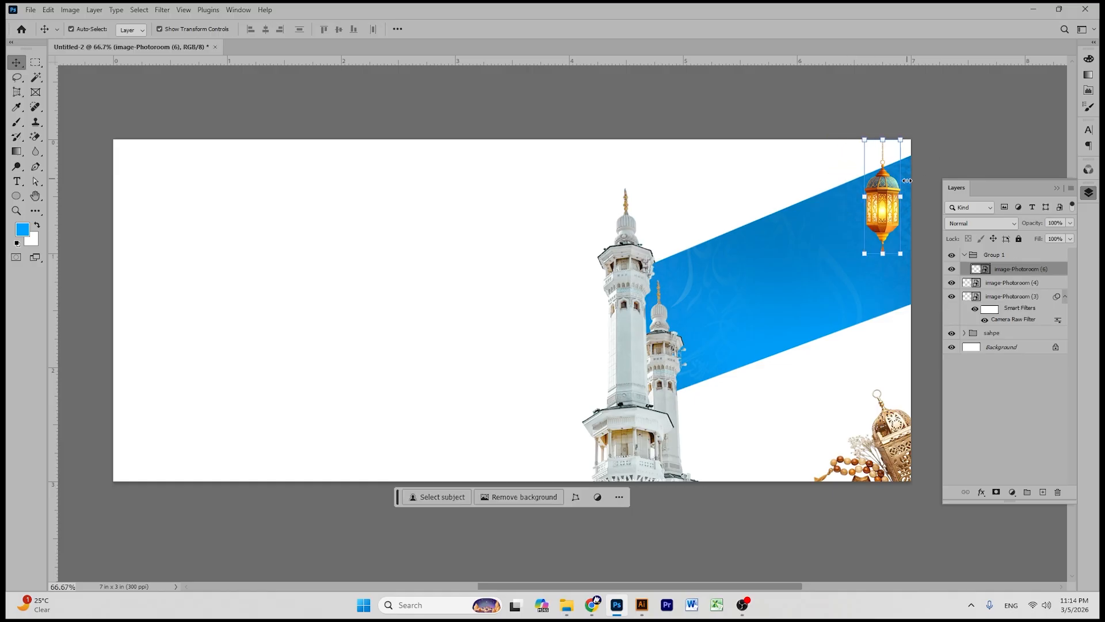
{"action": "left_click", "coordinate": [995, 255]}
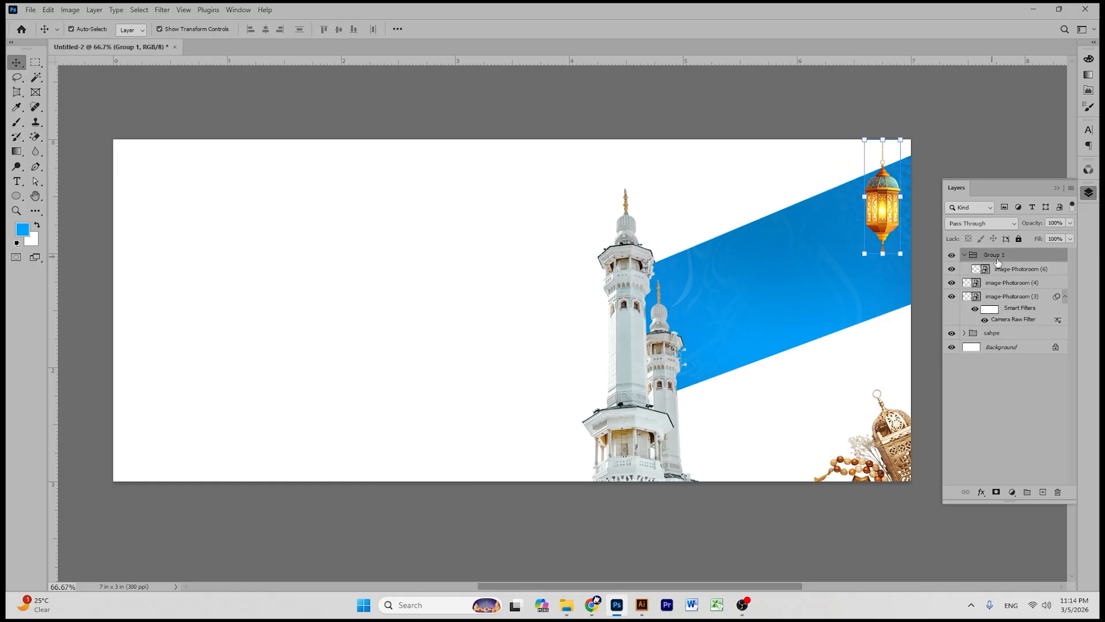
{"action": "key", "text": "Delete"}
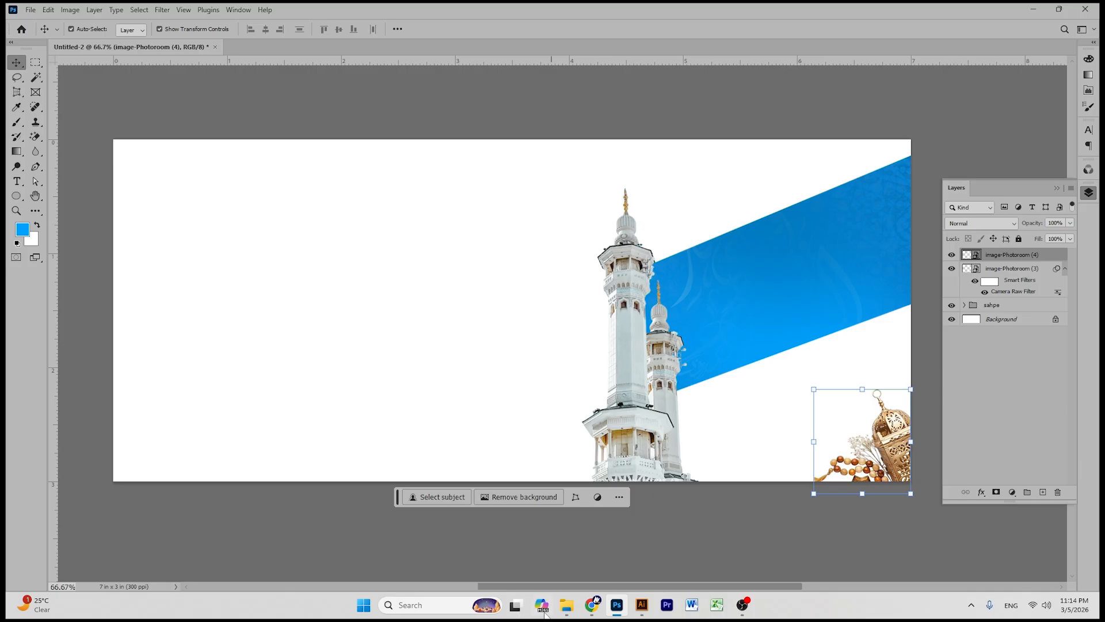
- Place image-Photoroom (5) gold lanterns-and-crescent into the banner and add a layer mask
{"action": "left_click", "coordinate": [564, 605]}
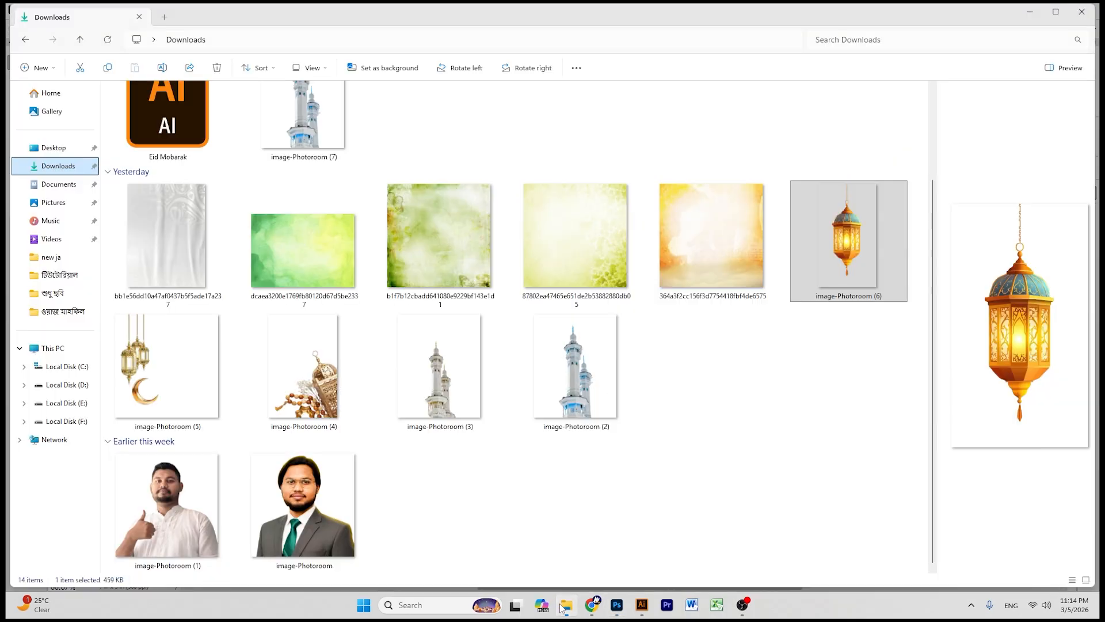
{"action": "left_click_drag", "start_coordinate": [167, 365], "coordinate": [570, 306]}
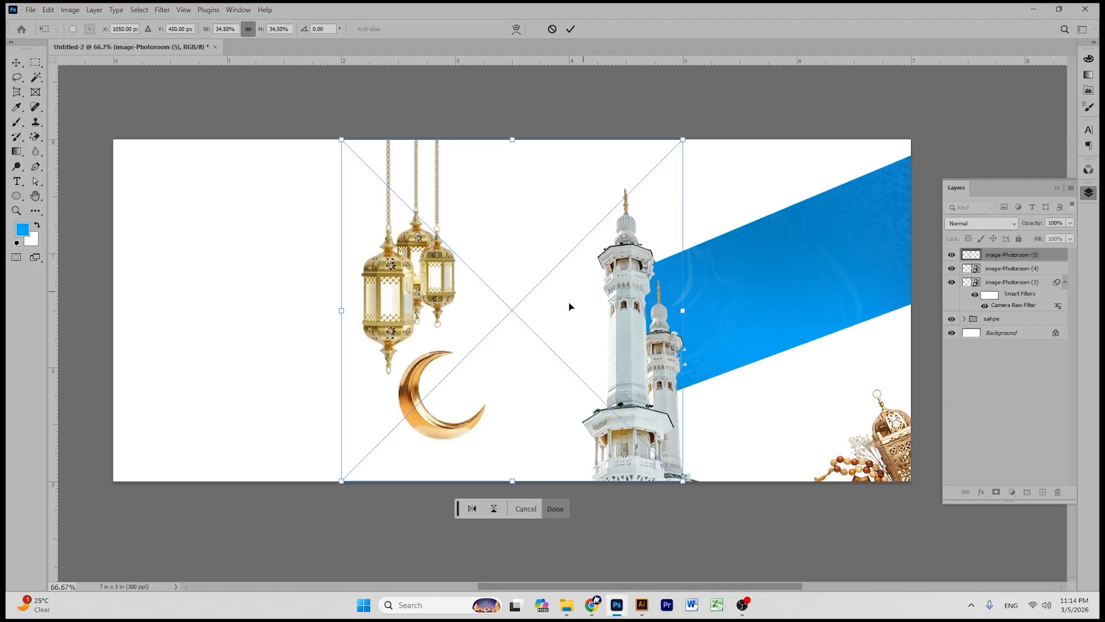
{"action": "left_click", "coordinate": [570, 28]}
{"action": "left_click", "coordinate": [518, 172]}
{"action": "left_click", "coordinate": [393, 270]}
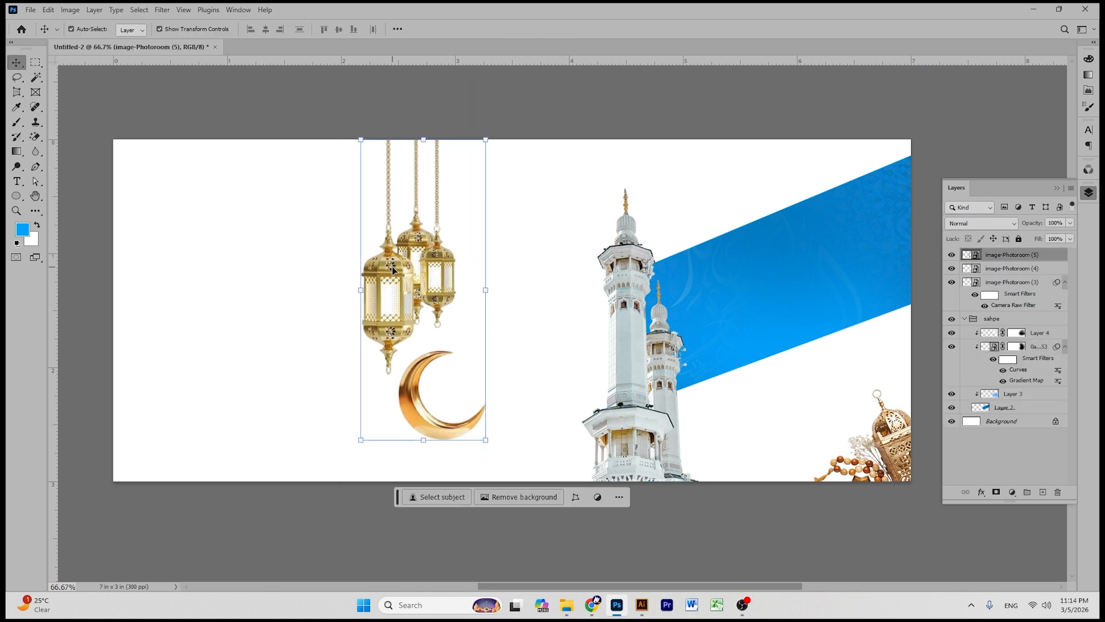
{"action": "left_click", "coordinate": [996, 493]}
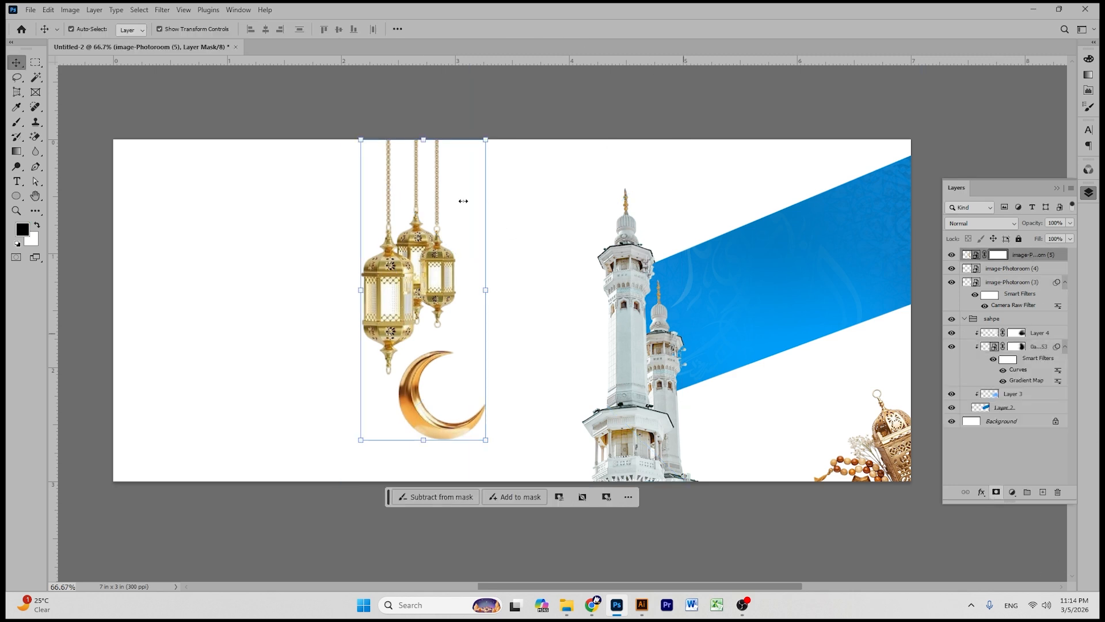
- Zoom in and lasso around the gold crescent
{"action": "left_click", "coordinate": [36, 62]}
{"action": "left_click", "coordinate": [17, 77]}
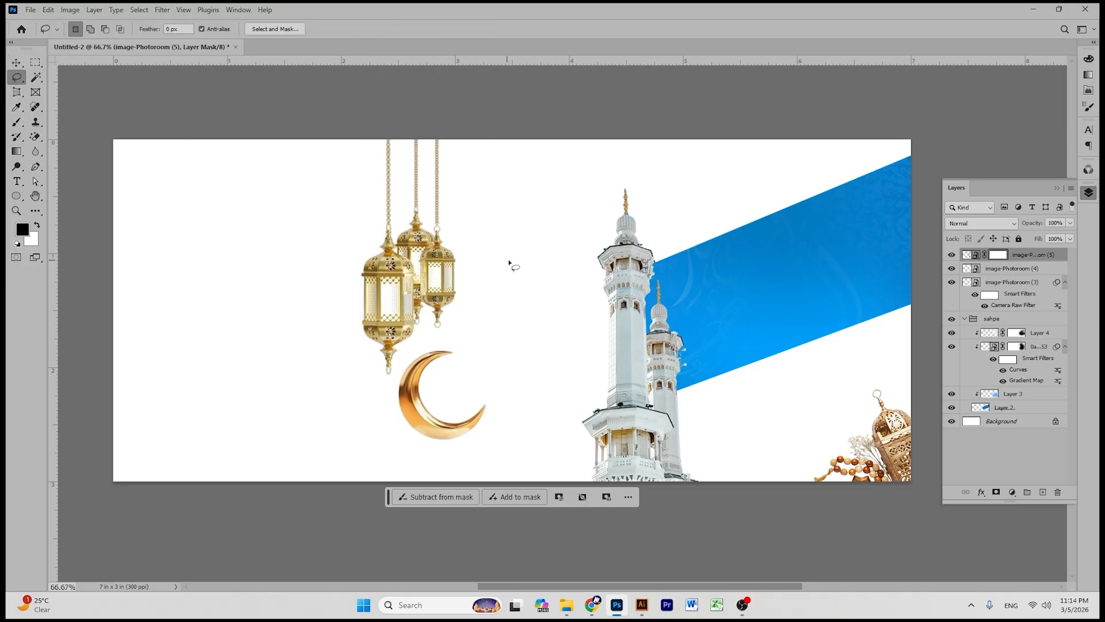
{"action": "key", "text": "ctrl+plus"}
{"action": "key", "text": "ctrl+plus"}
{"action": "key", "text": "ctrl+plus"}
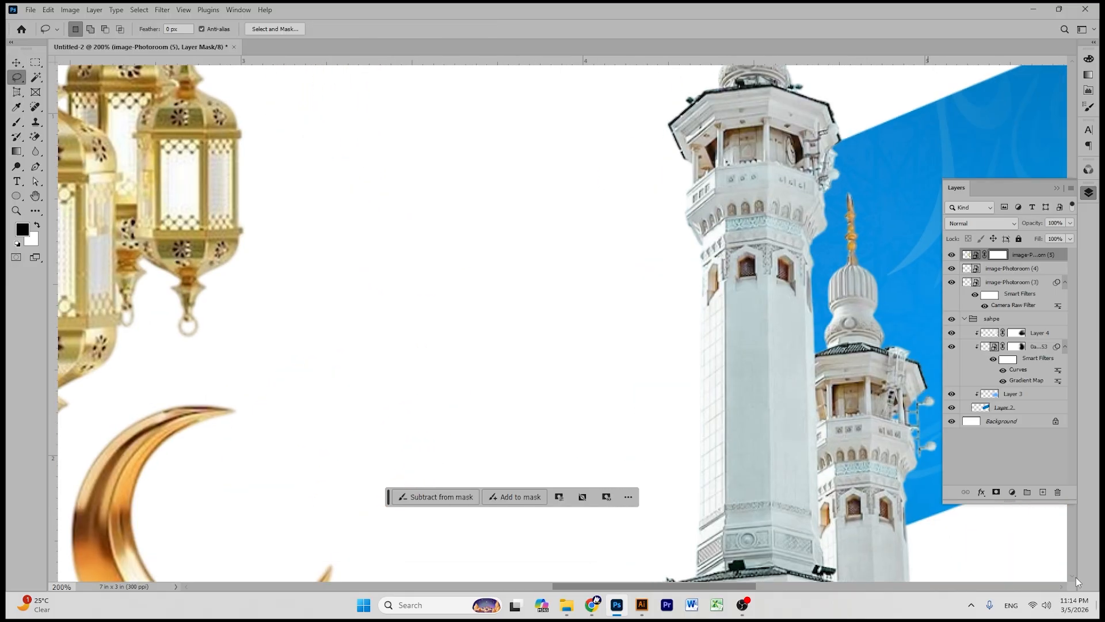
{"action": "left_click", "coordinate": [35, 196]}
{"action": "left_click_drag", "start_coordinate": [234, 424], "coordinate": [428, 245]}
{"action": "left_click", "coordinate": [17, 77]}
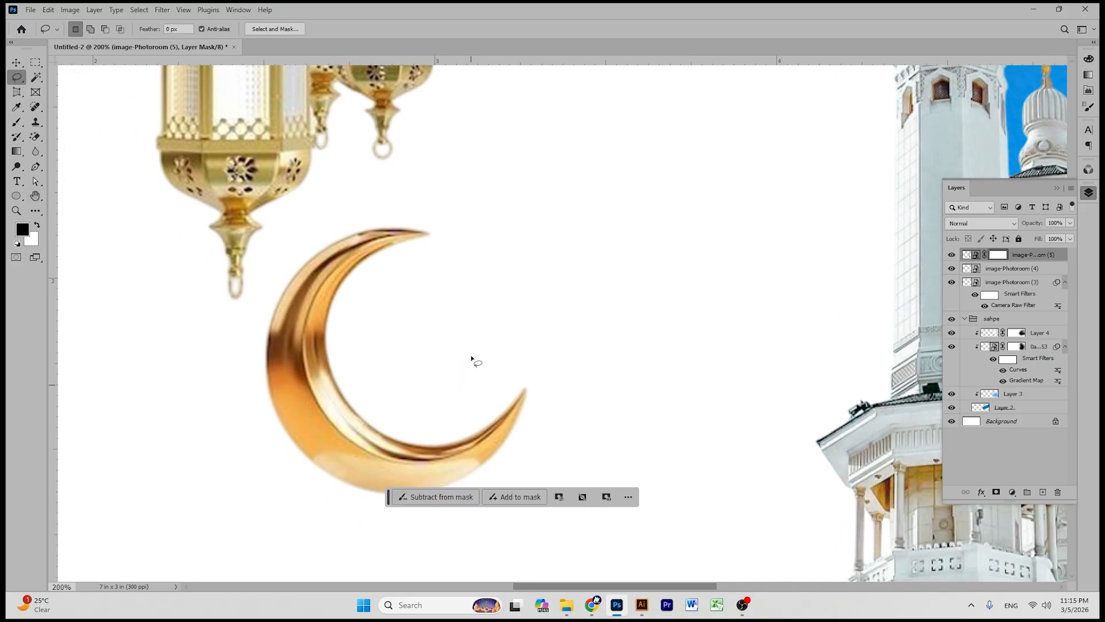
{"action": "mouse_move", "coordinate": [427, 208]}
{"action": "left_mouse_down"}
{"action": "mouse_move", "coordinate": [338, 212]}
{"action": "mouse_move", "coordinate": [297, 245]}
{"action": "left_mouse_up"}
{"action": "mouse_move", "coordinate": [252, 315]}
{"action": "left_mouse_down"}
{"action": "mouse_move", "coordinate": [274, 442]}
{"action": "mouse_move", "coordinate": [345, 498]}
{"action": "mouse_move", "coordinate": [448, 520]}
{"action": "mouse_move", "coordinate": [589, 381]}
{"action": "mouse_move", "coordinate": [518, 255]}
{"action": "mouse_move", "coordinate": [430, 214]}
{"action": "left_mouse_up"}
- Paint the crescent out on the mask with a 100% opacity brush, deselect, and zoom out
{"action": "left_click", "coordinate": [17, 122]}
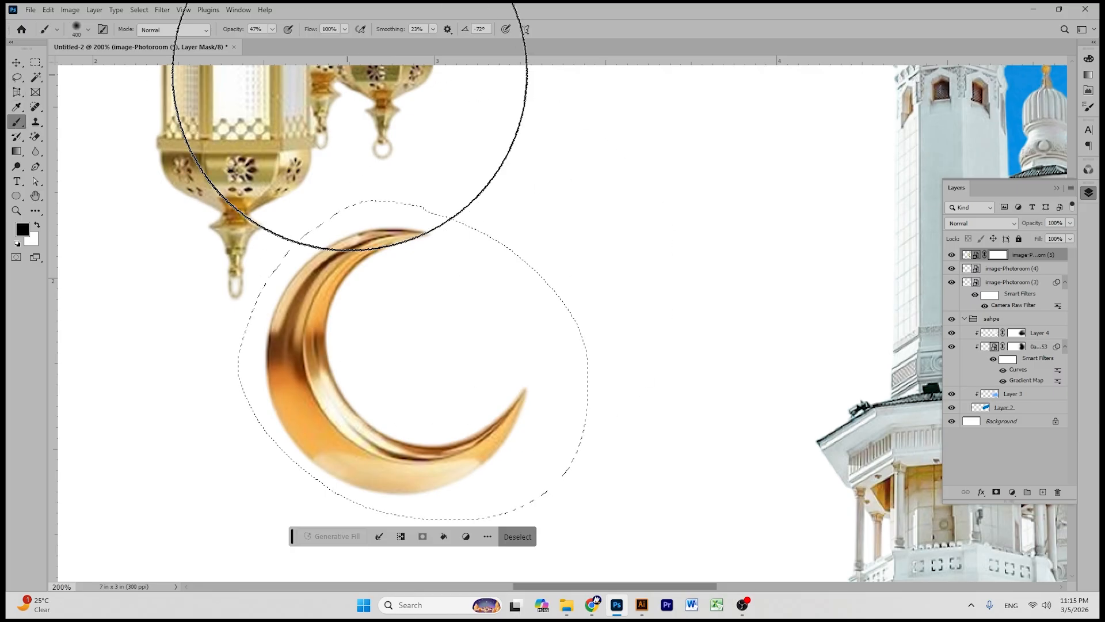
{"action": "left_click", "coordinate": [274, 30]}
{"action": "left_click_drag", "start_coordinate": [273, 43], "coordinate": [548, 73]}
{"action": "mouse_move", "coordinate": [454, 229]}
{"action": "left_mouse_down"}
{"action": "mouse_move", "coordinate": [429, 244]}
{"action": "mouse_move", "coordinate": [387, 314]}
{"action": "left_mouse_up"}
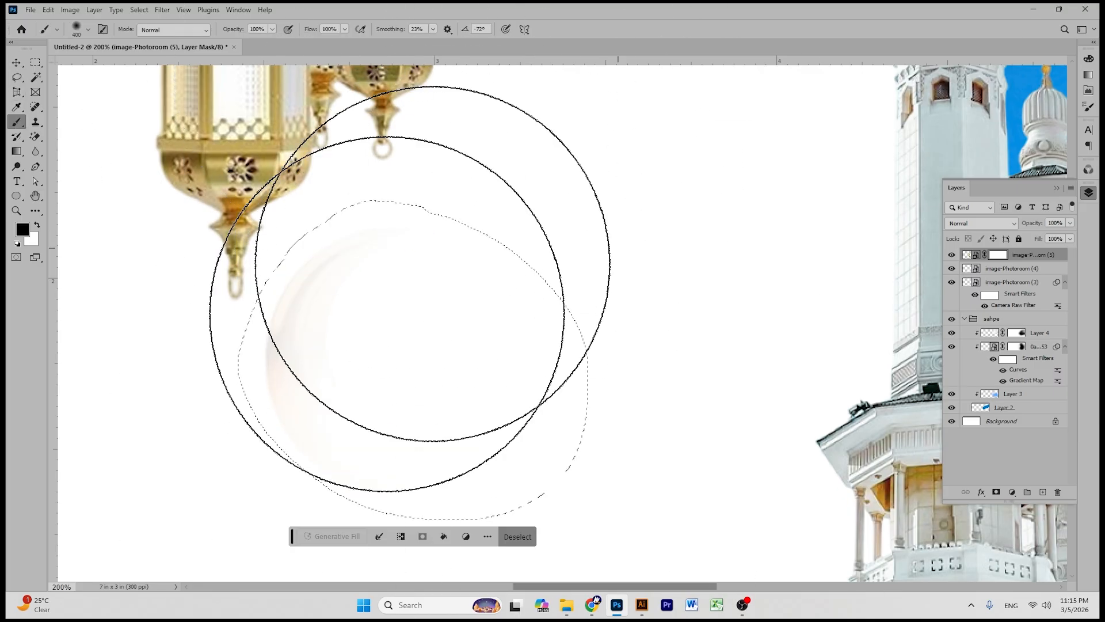
{"action": "key", "text": "ctrl+d"}
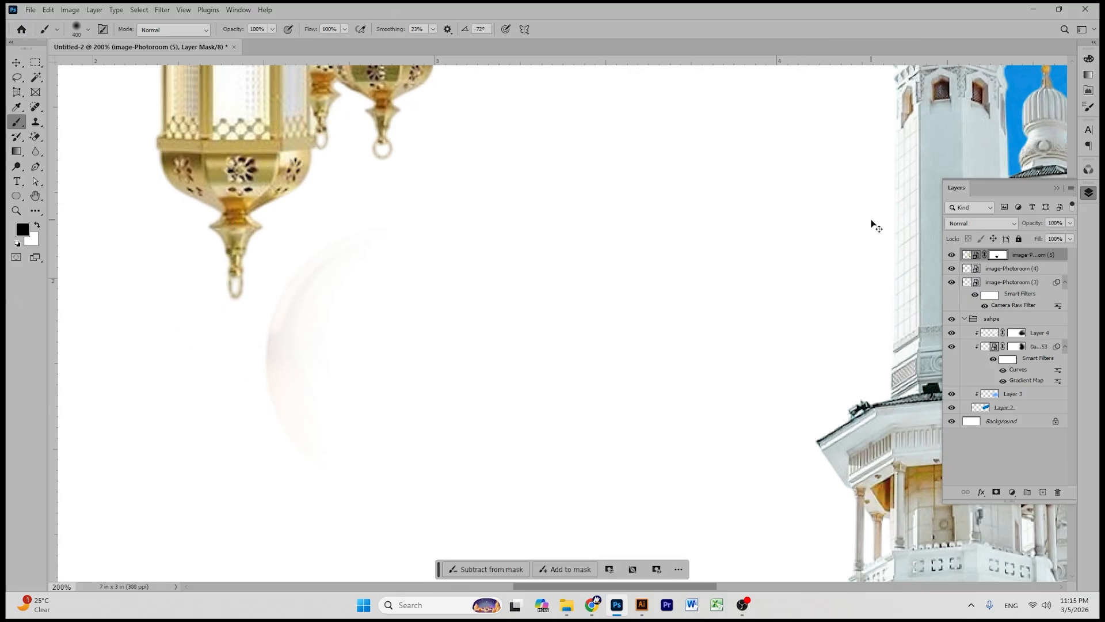
{"action": "key", "text": "ctrl+shift+d"}
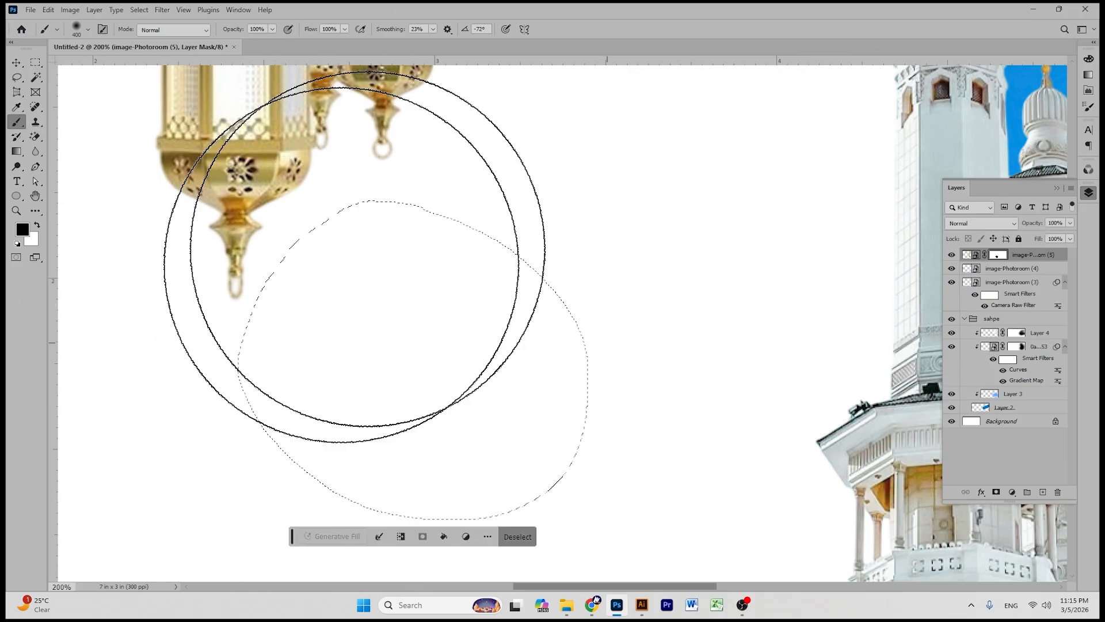
{"action": "key", "text": "v"}
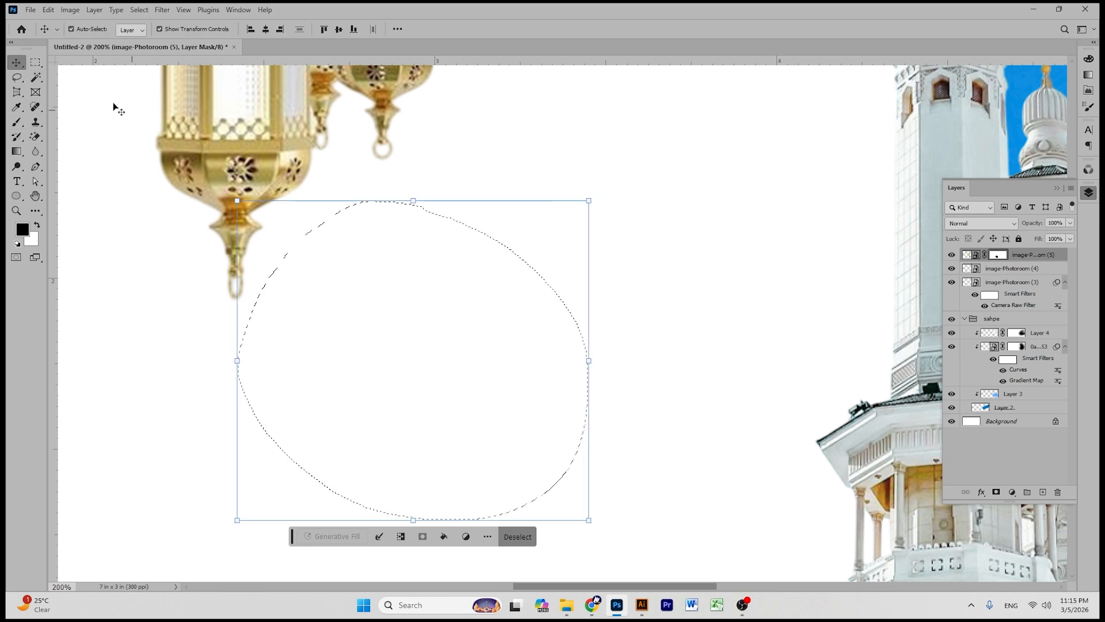
{"action": "key", "text": "ctrl+d"}
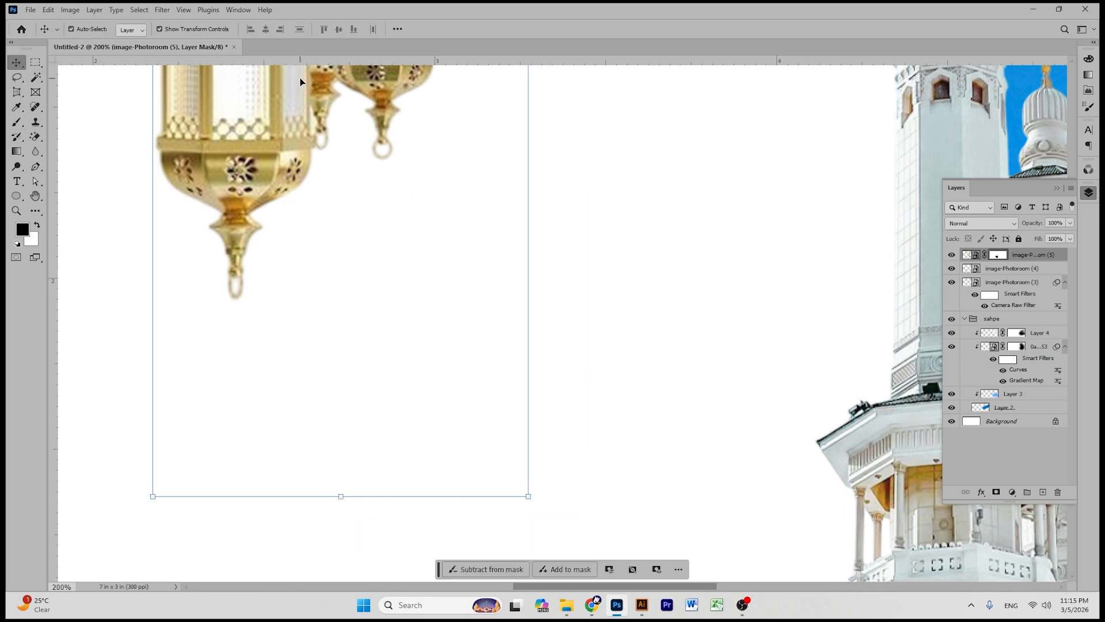
{"action": "key", "text": "ctrl+minus"}
{"action": "key", "text": "ctrl+minus"}
{"action": "key", "text": "ctrl+minus"}
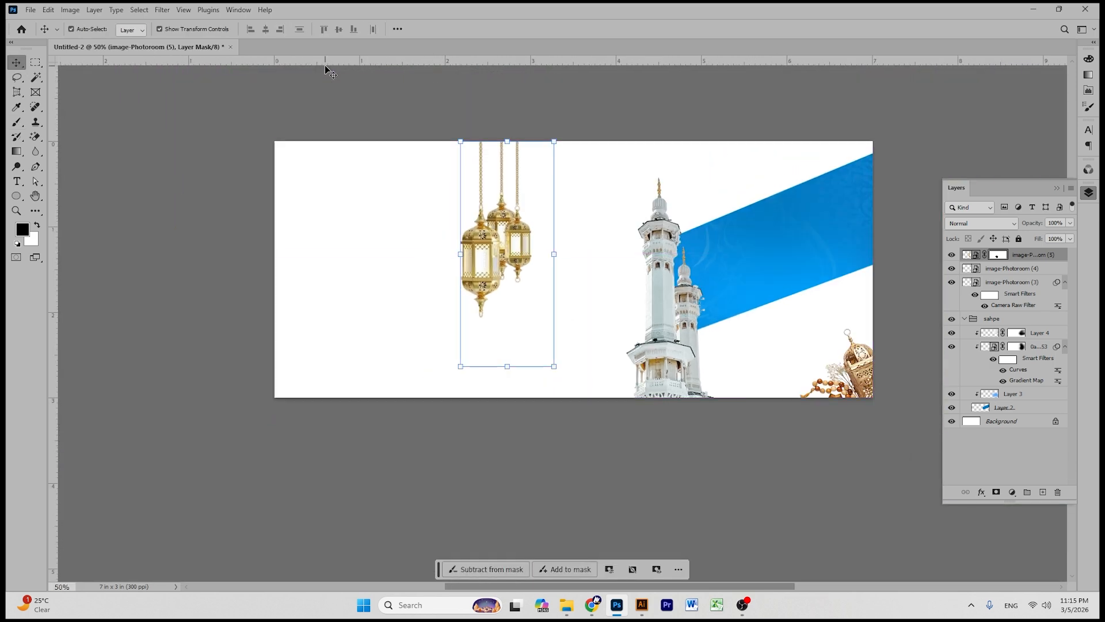
- Shrink the gold lanterns to about 65% and move them to the top-right corner
{"action": "left_click_drag", "start_coordinate": [507, 141], "coordinate": [499, 219]}
{"action": "left_click_drag", "start_coordinate": [505, 279], "coordinate": [831, 202]}
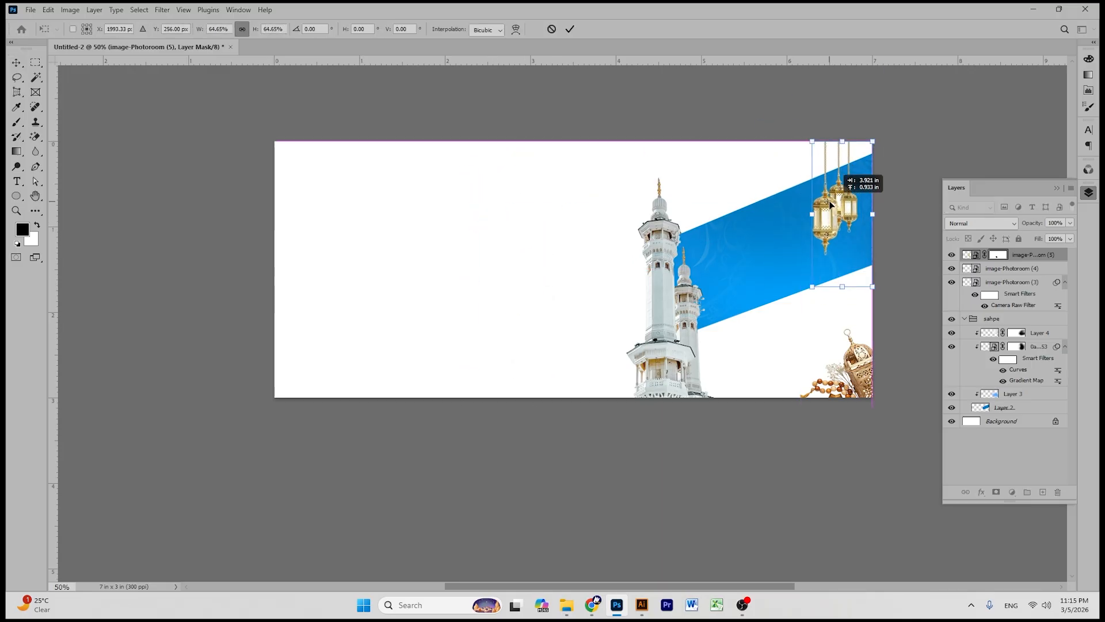
{"action": "left_click", "coordinate": [570, 29]}
{"action": "left_click", "coordinate": [736, 110]}
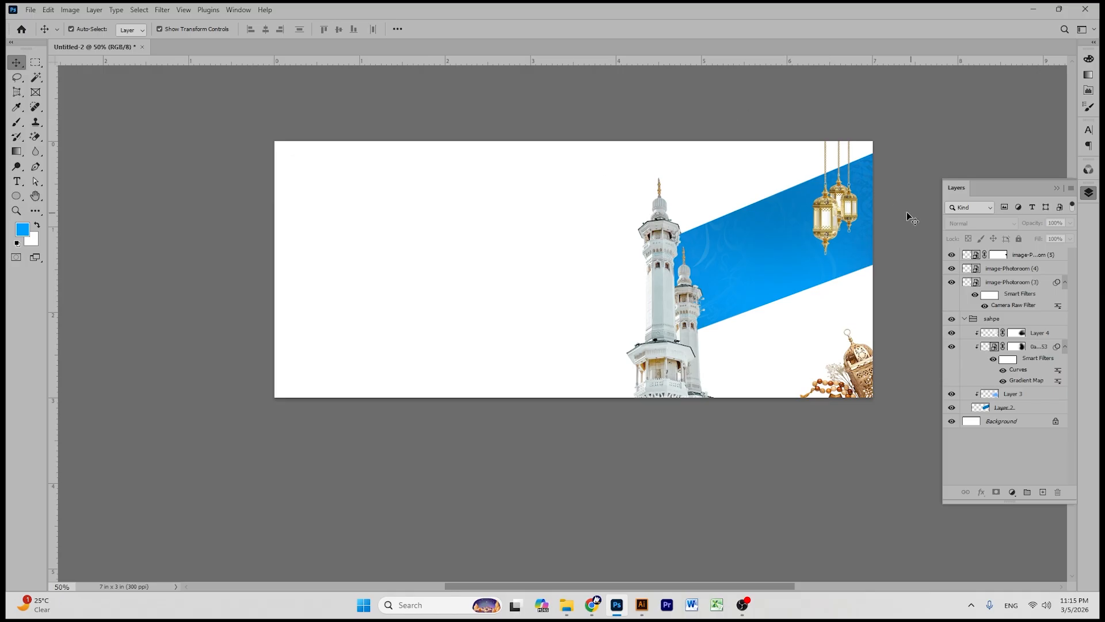
{"action": "left_click", "coordinate": [839, 209]}
- Apply a blue Gradient Map adjustment to the lanterns
{"action": "left_click", "coordinate": [70, 10]}
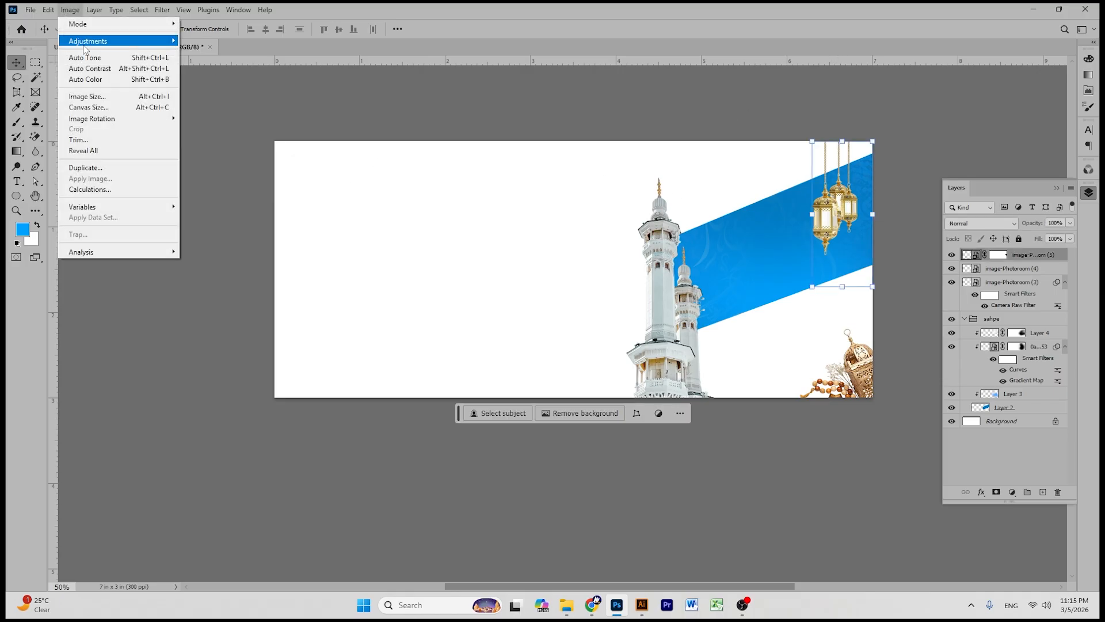
{"action": "mouse_move", "coordinate": [92, 41]}
{"action": "left_click", "coordinate": [239, 207]}
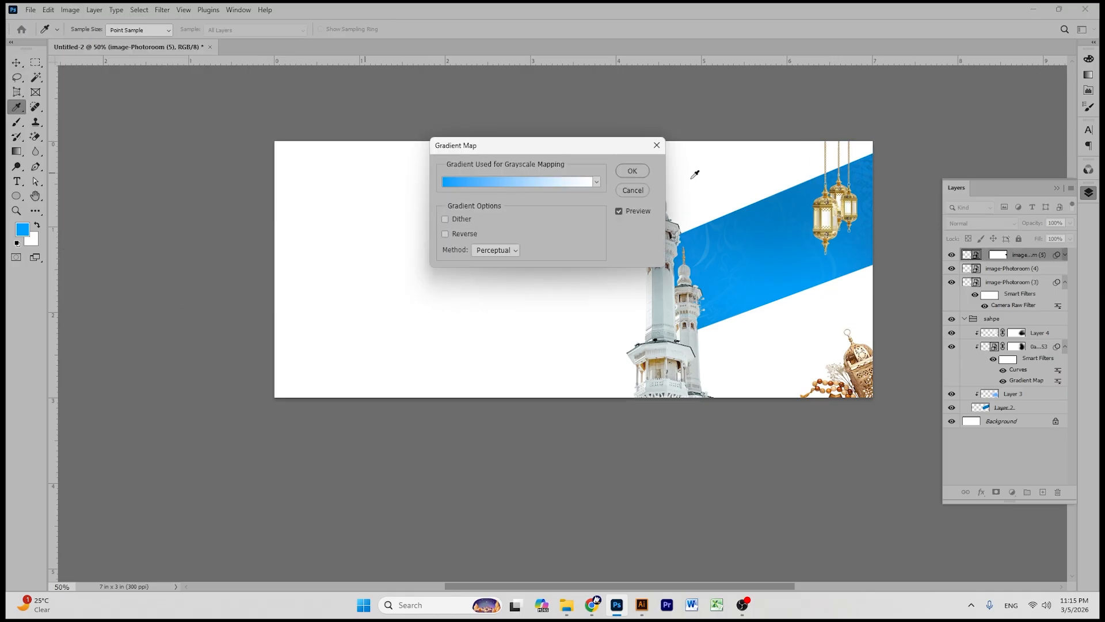
{"action": "left_click", "coordinate": [632, 173]}
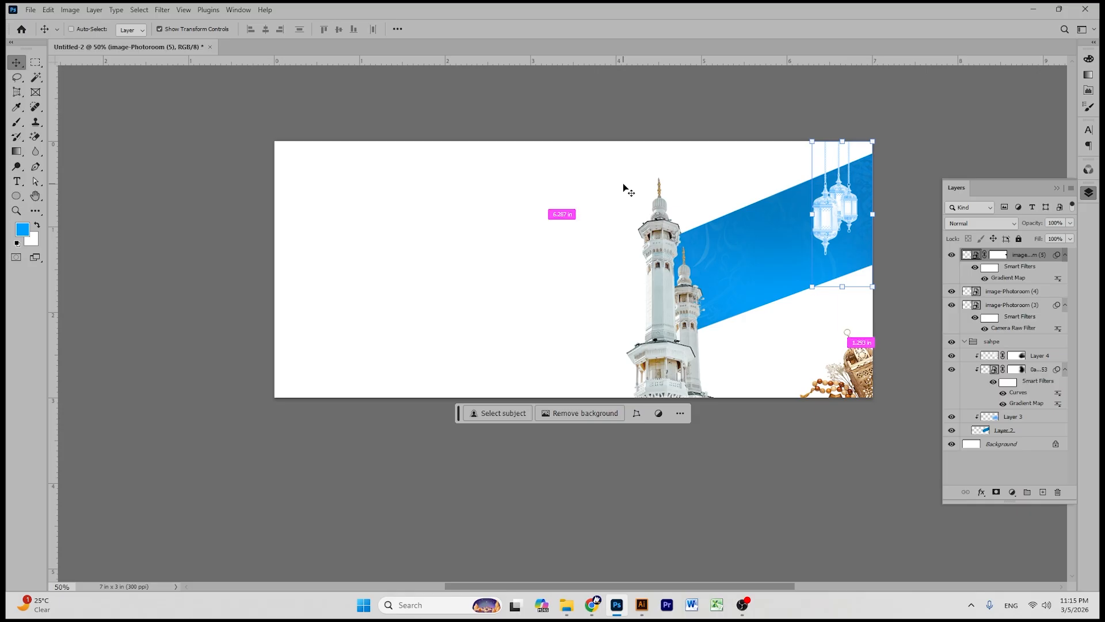
- Apply an S-shaped Curves adjustment to deepen the lanterns' tones
{"action": "key", "text": "ctrl+m"}
{"action": "mouse_move", "coordinate": [312, 219]}
{"action": "left_mouse_down"}
{"action": "mouse_move", "coordinate": [322, 236]}
{"action": "mouse_move", "coordinate": [320, 221]}
{"action": "mouse_move", "coordinate": [325, 236]}
{"action": "mouse_move", "coordinate": [330, 227]}
{"action": "left_mouse_up"}
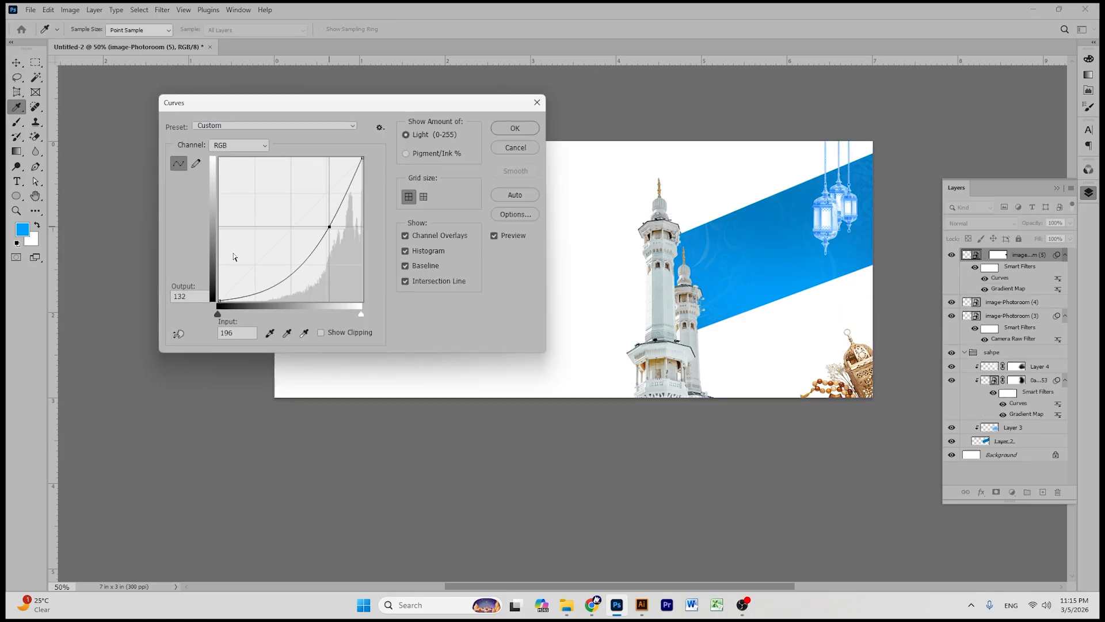
{"action": "left_click_drag", "start_coordinate": [276, 284], "coordinate": [266, 253]}
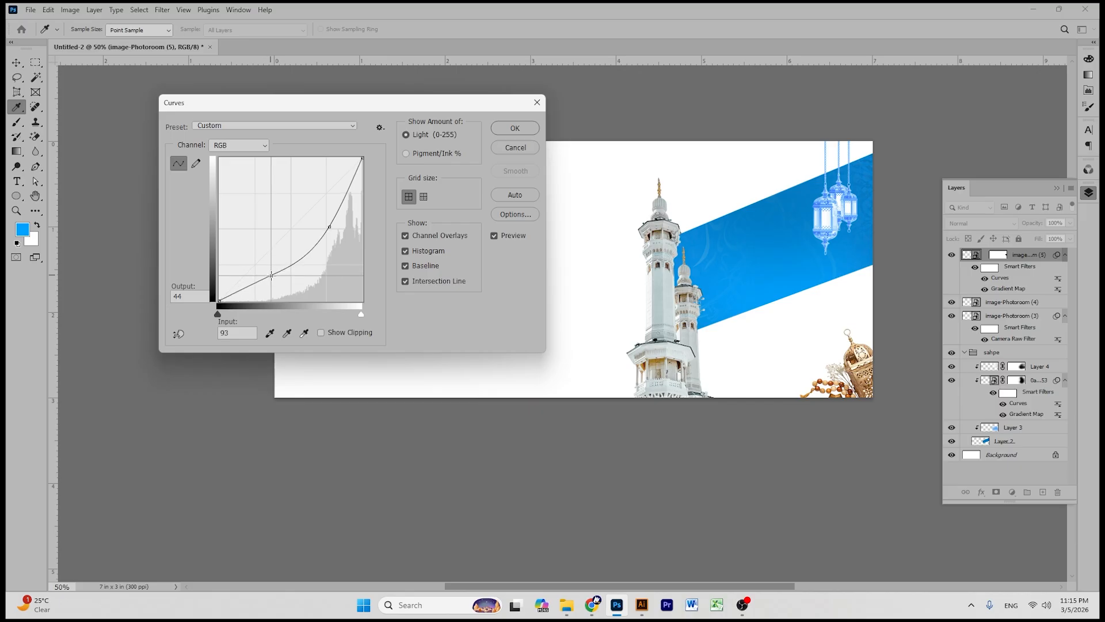
{"action": "left_click", "coordinate": [515, 128]}
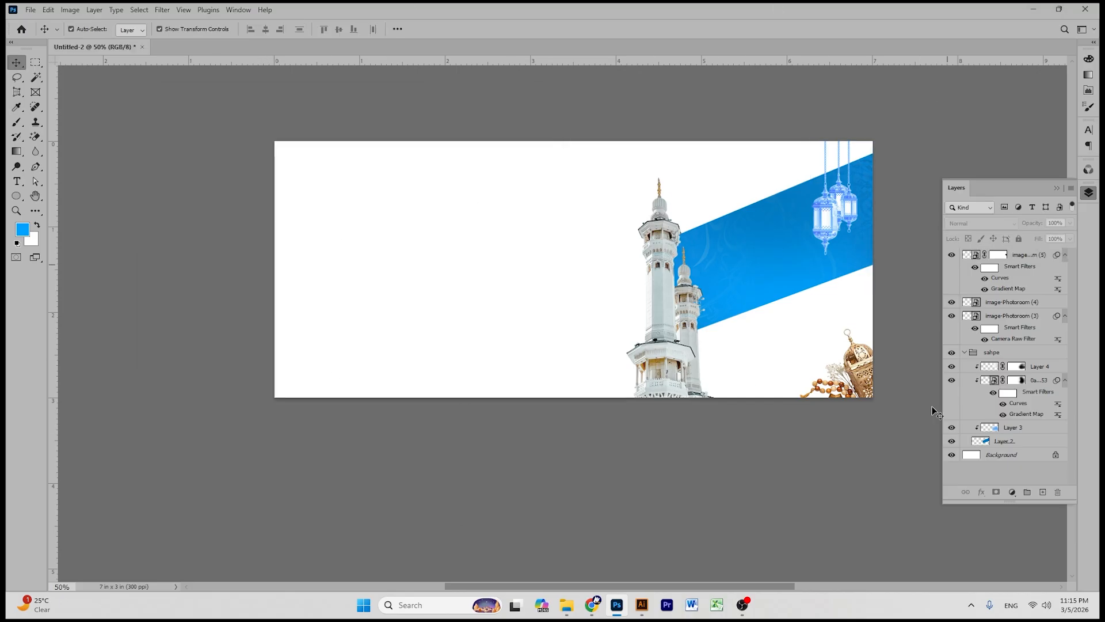
{"action": "left_click", "coordinate": [566, 605]}
- Group the hanging lanterns and corner beads-and-lantern layers with Ctrl+G, then collapse the shape group
{"action": "left_click", "coordinate": [1027, 13]}
{"action": "left_click", "coordinate": [1018, 256]}
{"action": "left_click", "coordinate": [1021, 302], "text": "shift"}
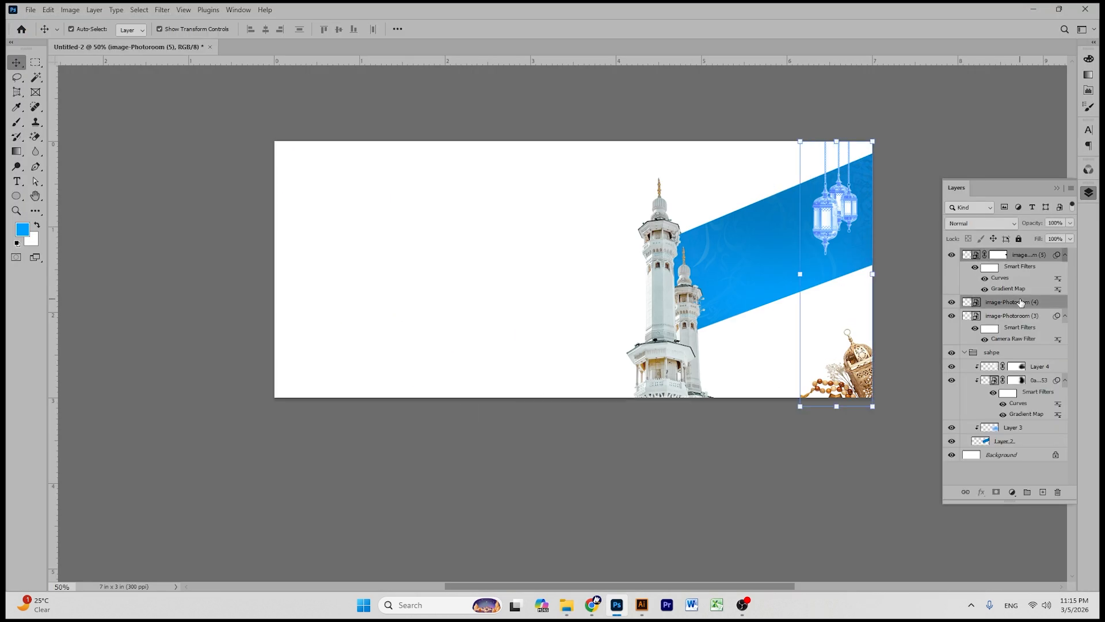
{"action": "key", "text": "ctrl+g"}
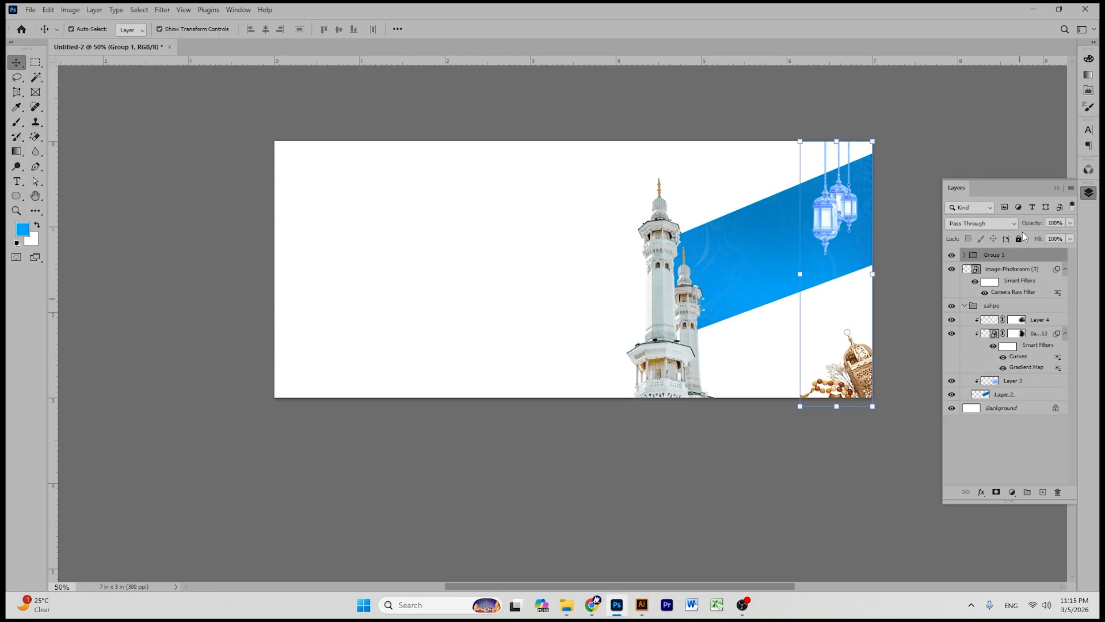
{"action": "left_click", "coordinate": [986, 145]}
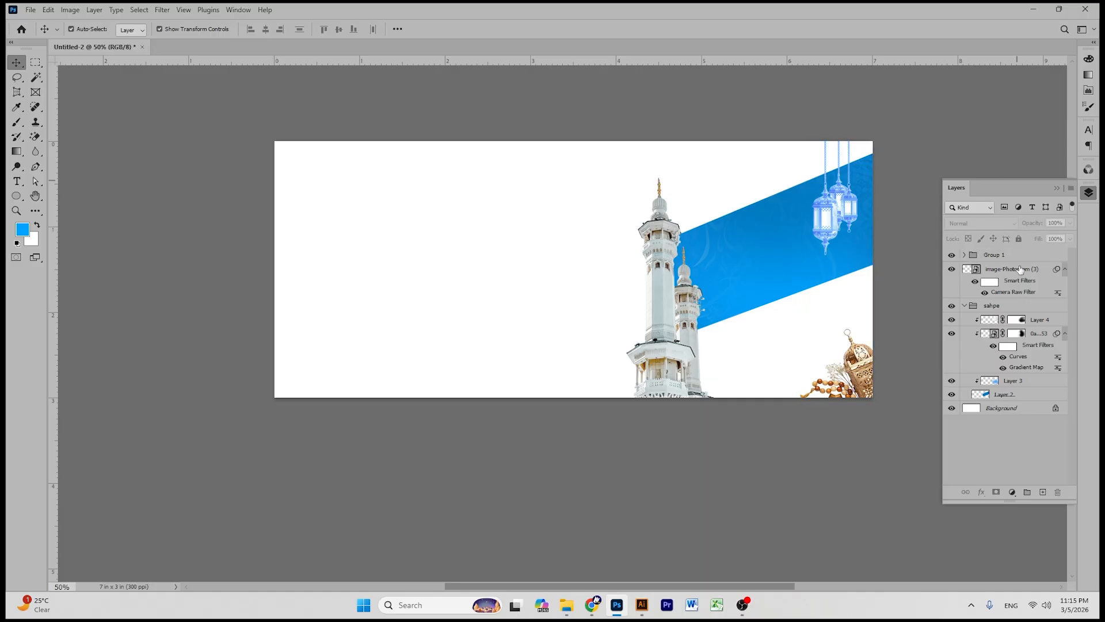
{"action": "left_click", "coordinate": [964, 306]}
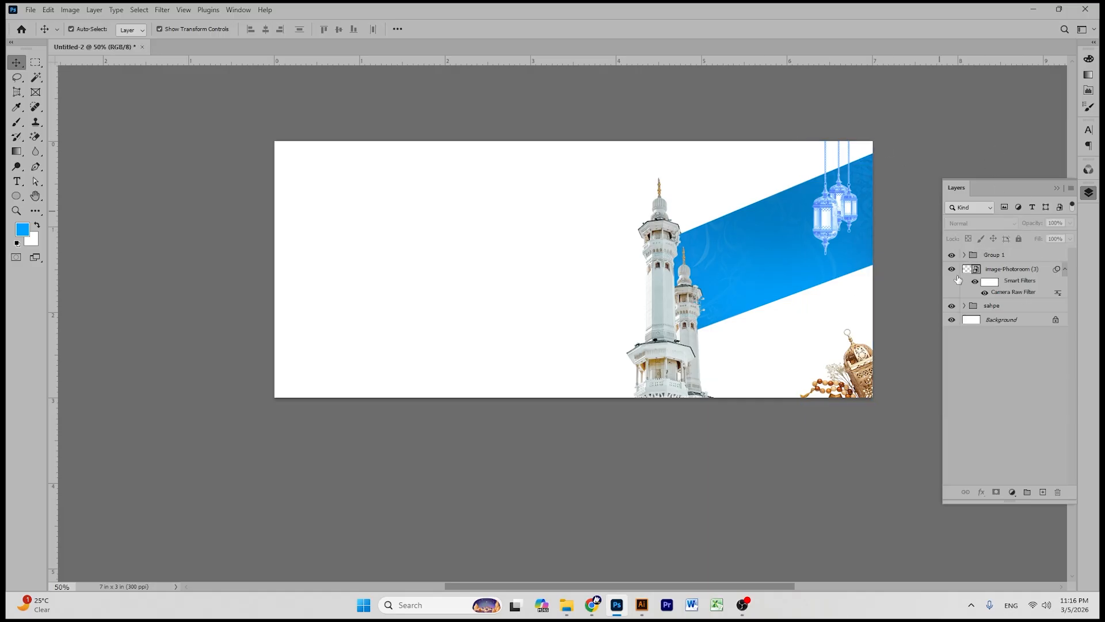
- Add a new layer above Background and place the green floral texture, rotated 180°
{"action": "left_click", "coordinate": [1006, 323]}
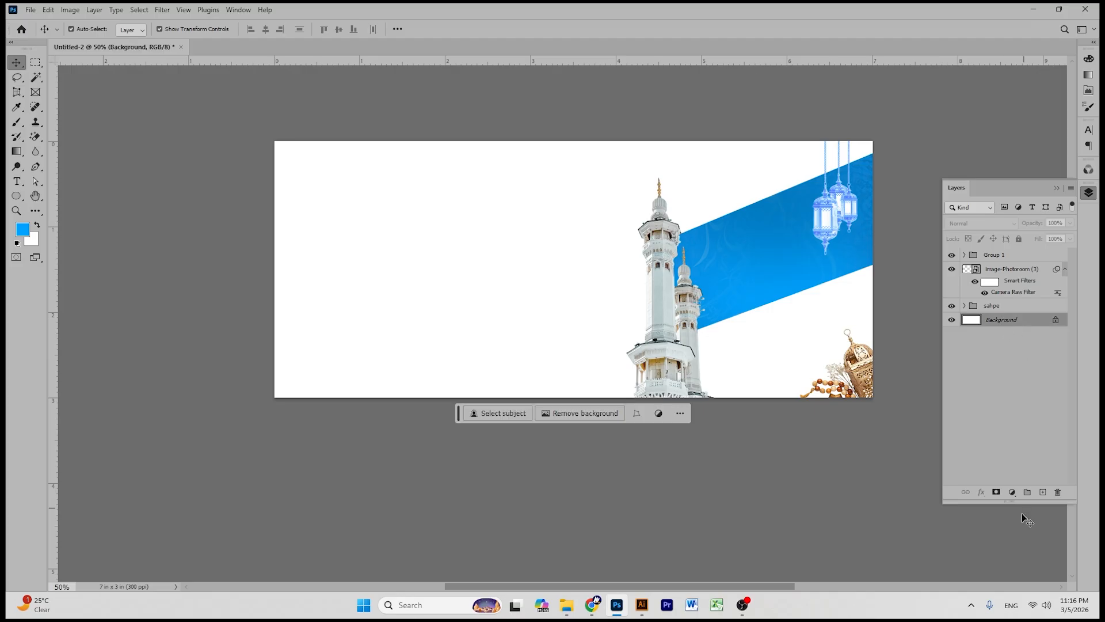
{"action": "left_click", "coordinate": [1042, 492]}
{"action": "left_click", "coordinate": [567, 604]}
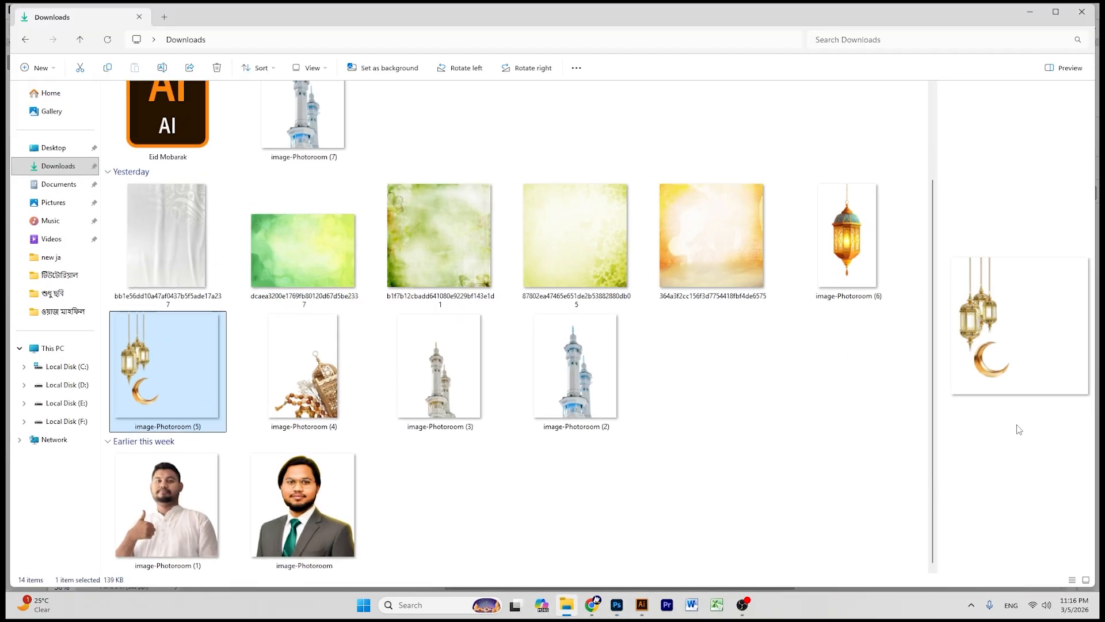
{"action": "left_click_drag", "start_coordinate": [554, 234], "coordinate": [364, 242]}
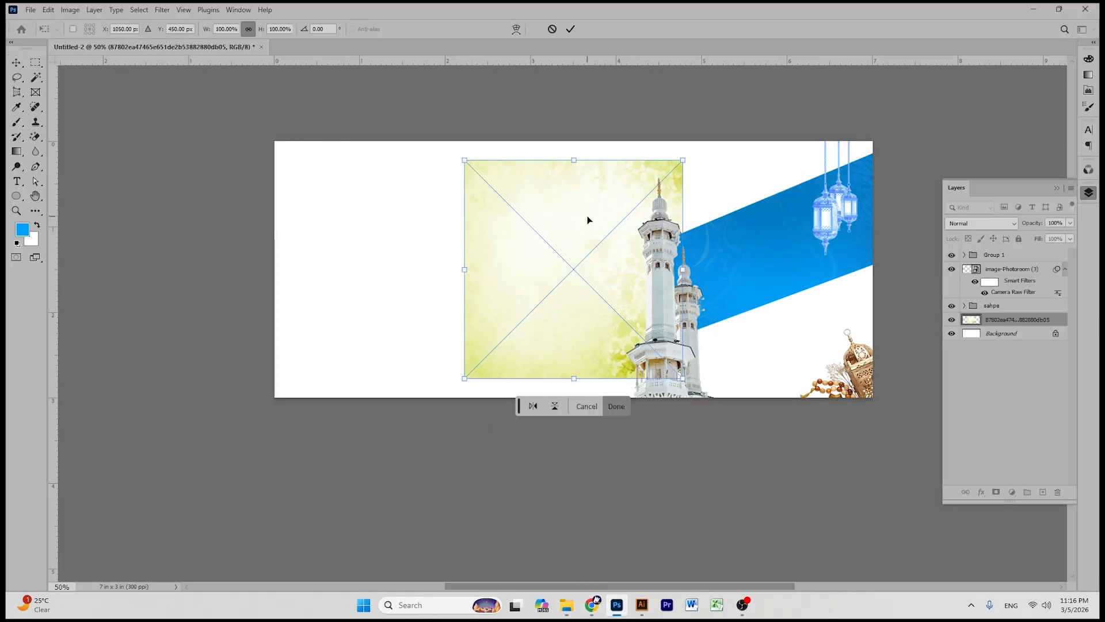
{"action": "left_click_drag", "start_coordinate": [587, 219], "coordinate": [452, 220]}
{"action": "left_click_drag", "start_coordinate": [564, 159], "coordinate": [285, 392]}
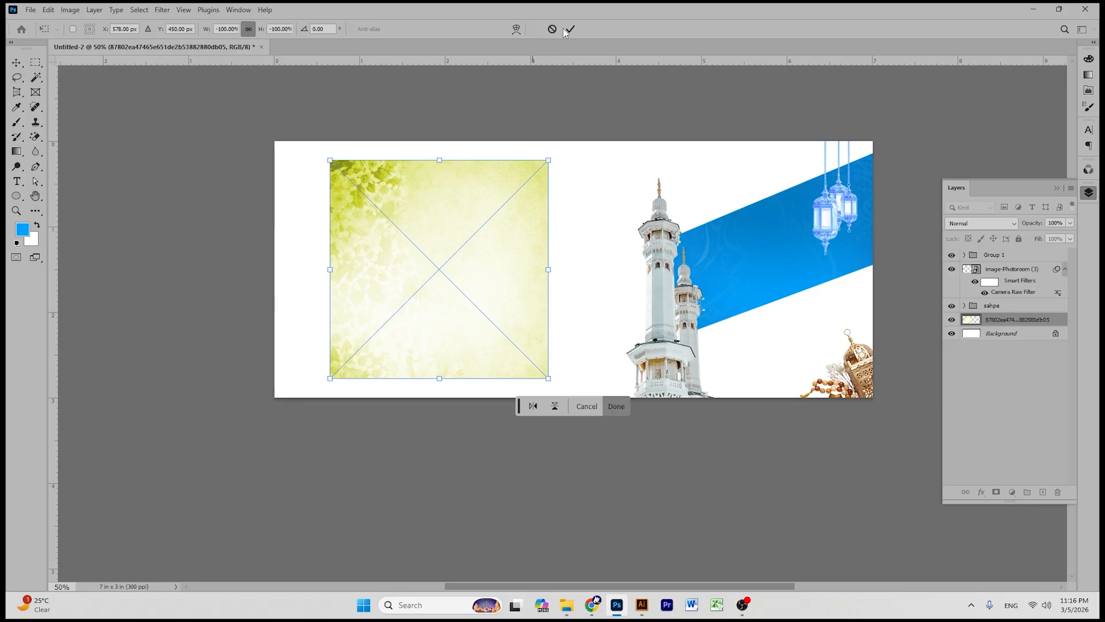
{"action": "left_click", "coordinate": [570, 29]}
- Enlarge the floral texture to fill the banner's left side
{"action": "left_click_drag", "start_coordinate": [438, 378], "coordinate": [434, 397]}
{"action": "left_click_drag", "start_coordinate": [439, 160], "coordinate": [439, 141]}
{"action": "left_click_drag", "start_coordinate": [443, 198], "coordinate": [394, 201]}
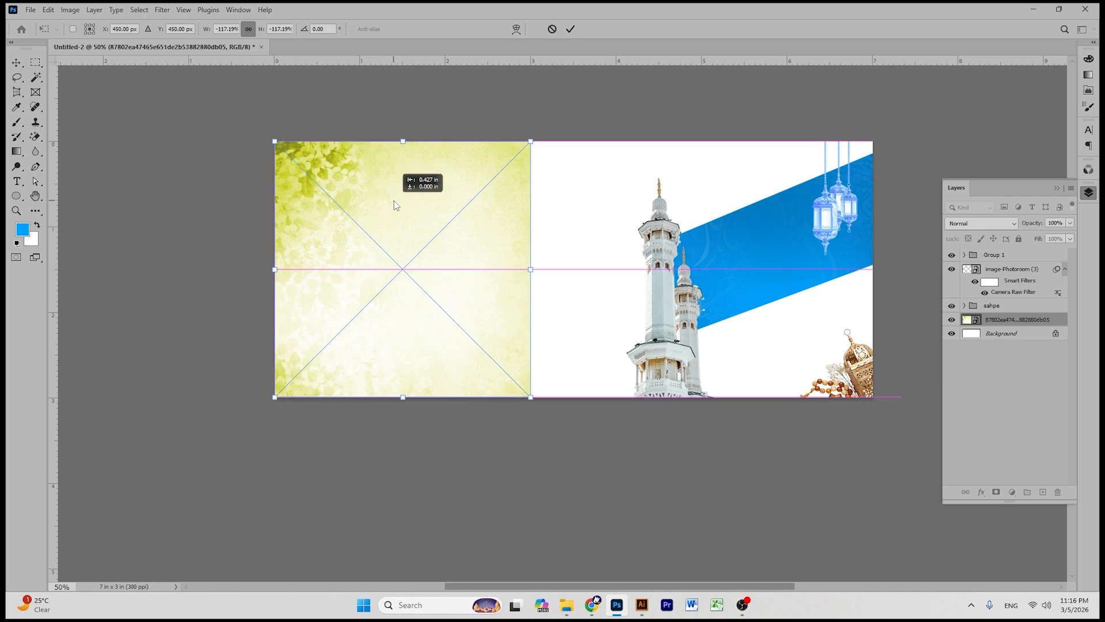
{"action": "left_click", "coordinate": [571, 29]}
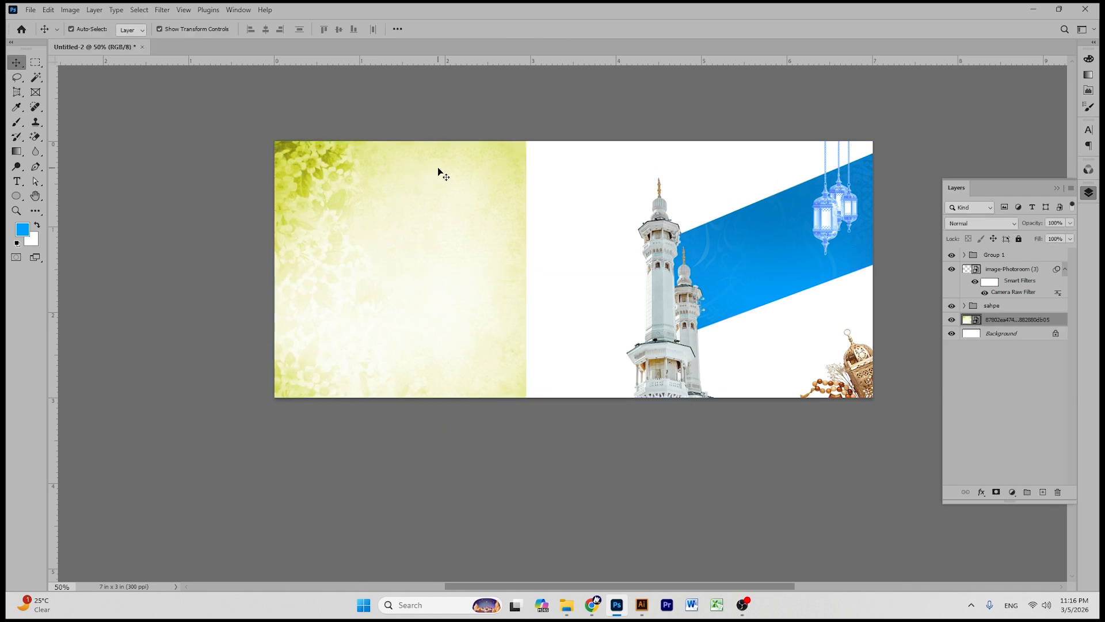
- Apply a blue Gradient Map to the floral texture layer
{"action": "left_click", "coordinate": [85, 11]}
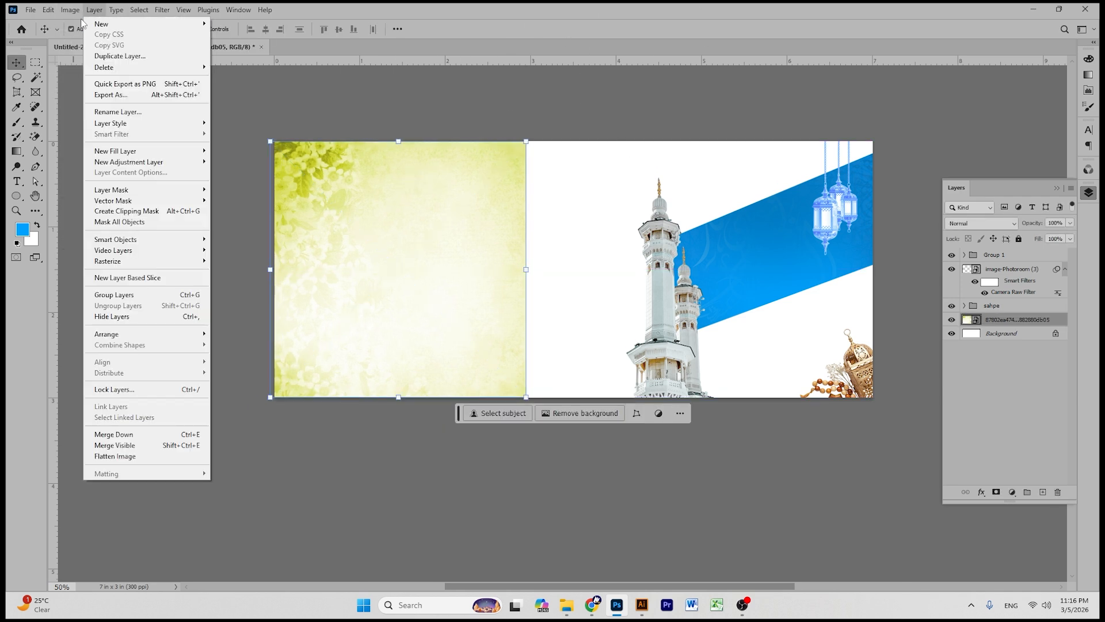
{"action": "mouse_move", "coordinate": [77, 12]}
{"action": "mouse_move", "coordinate": [88, 42]}
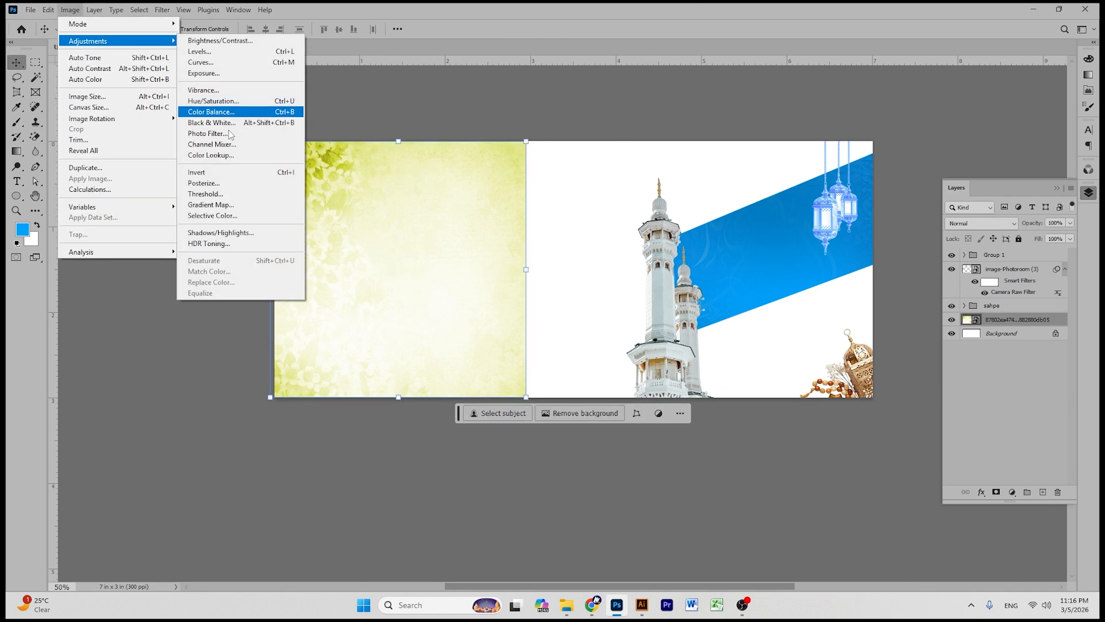
{"action": "left_click", "coordinate": [254, 205]}
{"action": "left_click", "coordinate": [632, 171]}
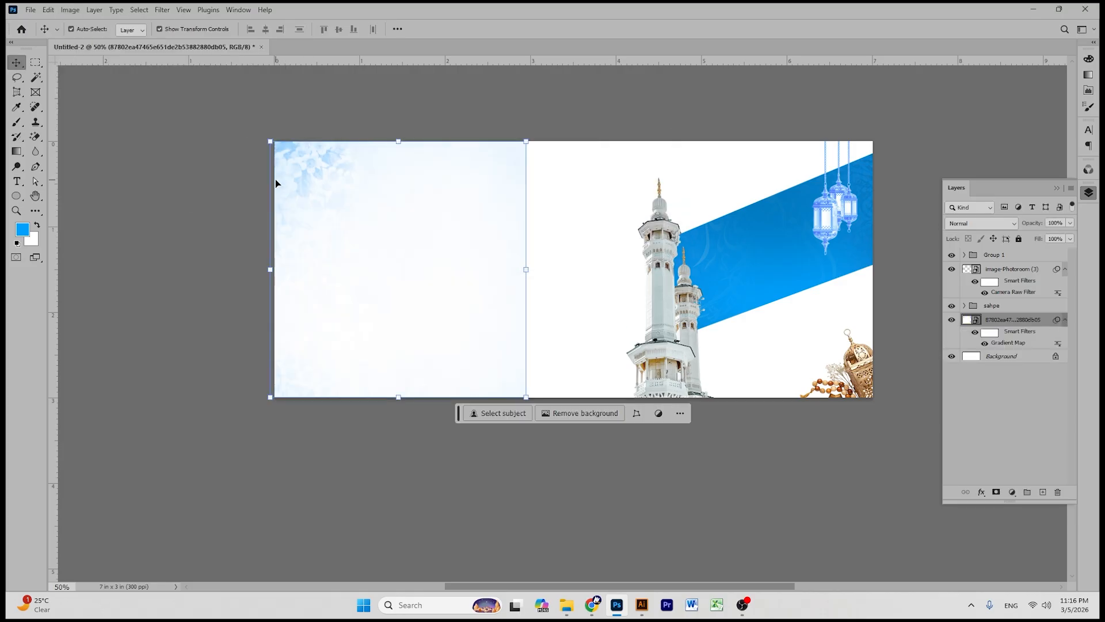
- Slightly darken the texture with a Curves adjustment
{"action": "key", "text": "ctrl+m"}
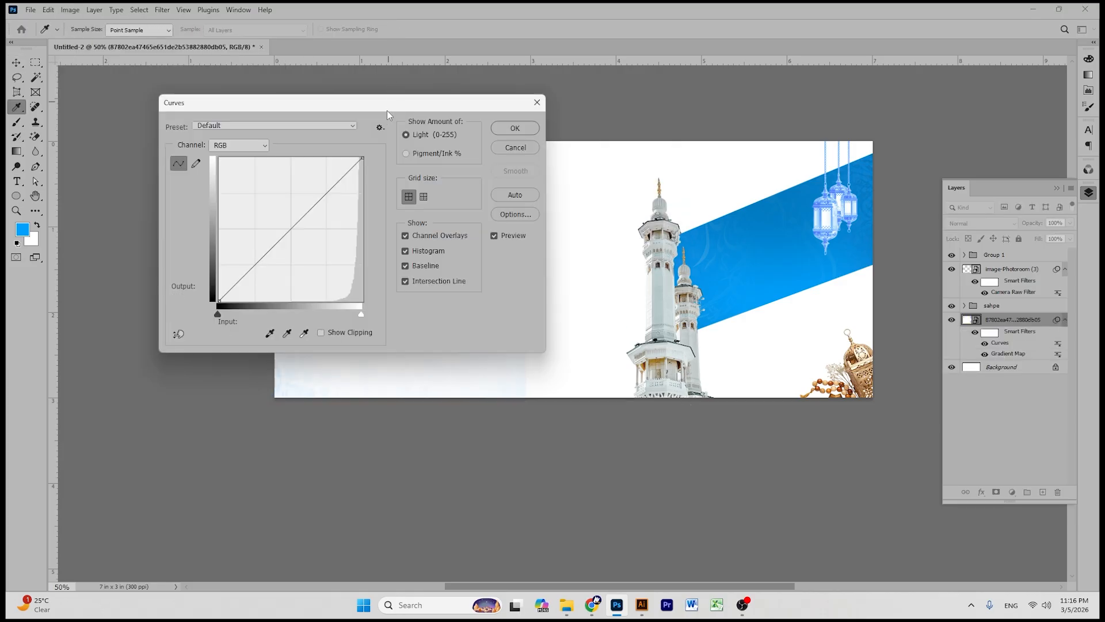
{"action": "left_click_drag", "start_coordinate": [386, 109], "coordinate": [844, 138]}
{"action": "left_click_drag", "start_coordinate": [792, 213], "coordinate": [792, 238]}
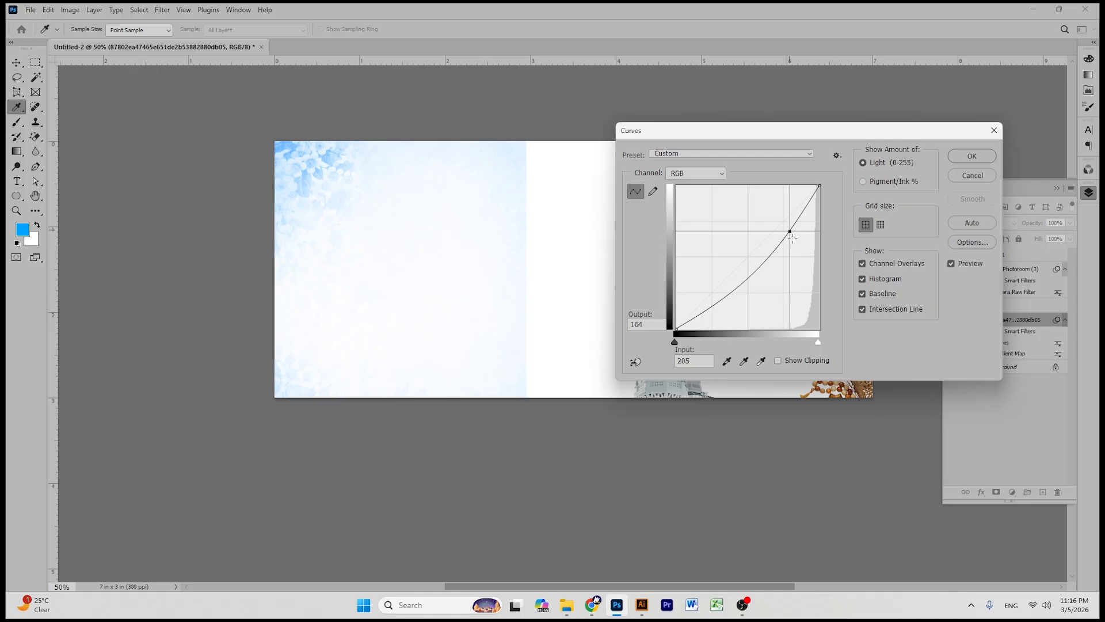
{"action": "left_click", "coordinate": [972, 156]}
{"action": "key", "text": "v"}
- Alt-drag a copy of the blue texture to the right and rotate it behind the minarets
{"action": "left_click", "coordinate": [451, 105]}
{"action": "left_click", "coordinate": [433, 160]}
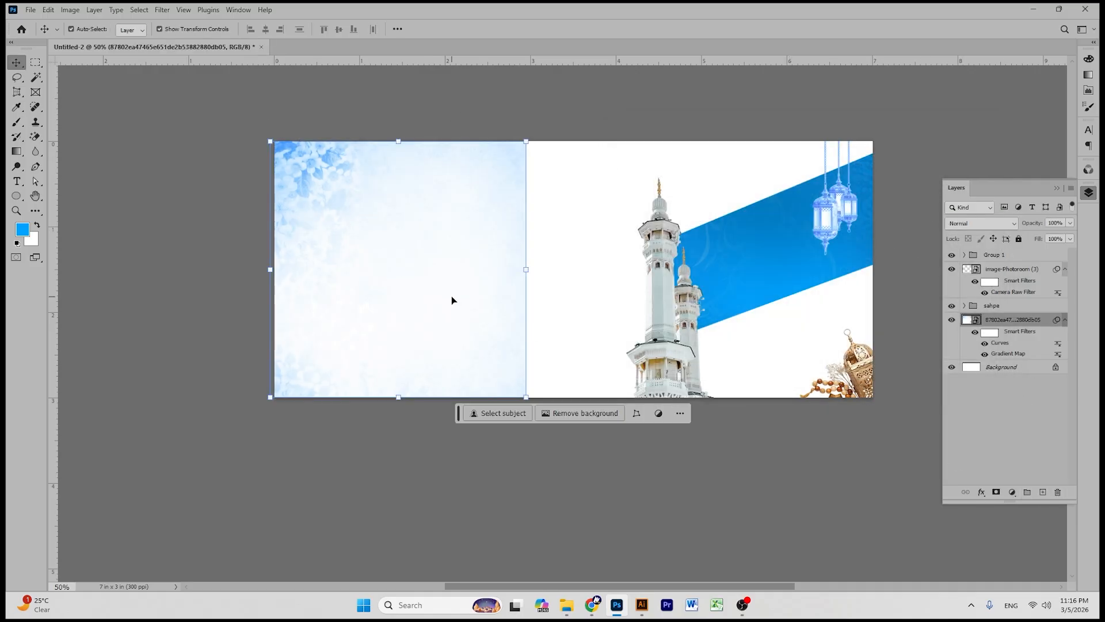
{"action": "left_click_drag", "start_coordinate": [451, 296], "coordinate": [810, 302]}
{"action": "key", "text": "ctrl+t"}
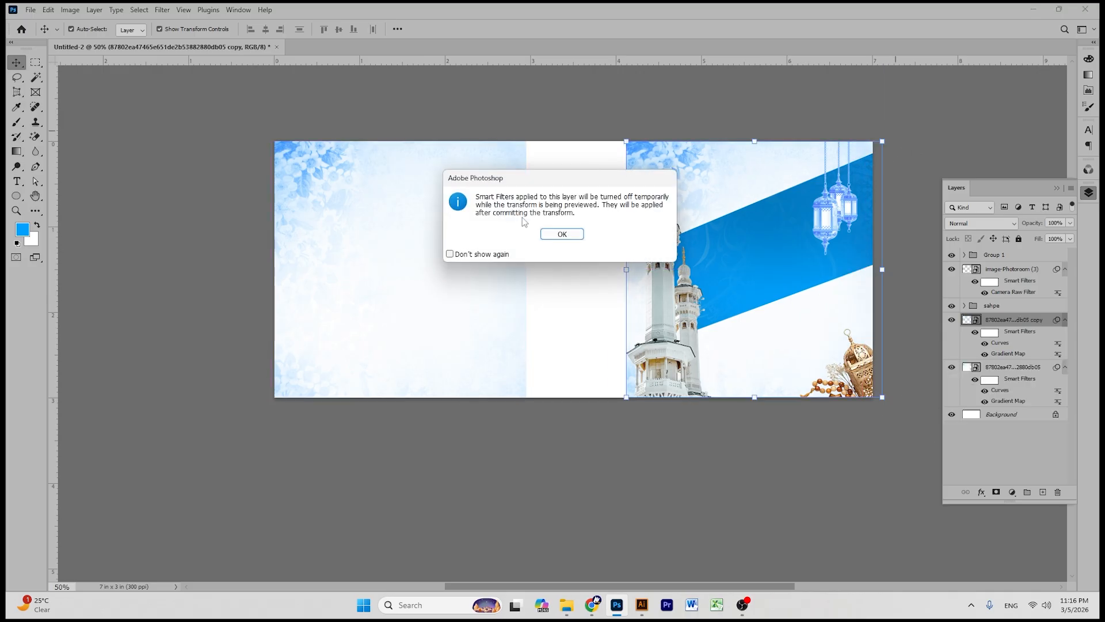
{"action": "left_click", "coordinate": [571, 232]}
{"action": "left_click_drag", "start_coordinate": [896, 138], "coordinate": [618, 404]}
{"action": "left_click", "coordinate": [570, 28]}
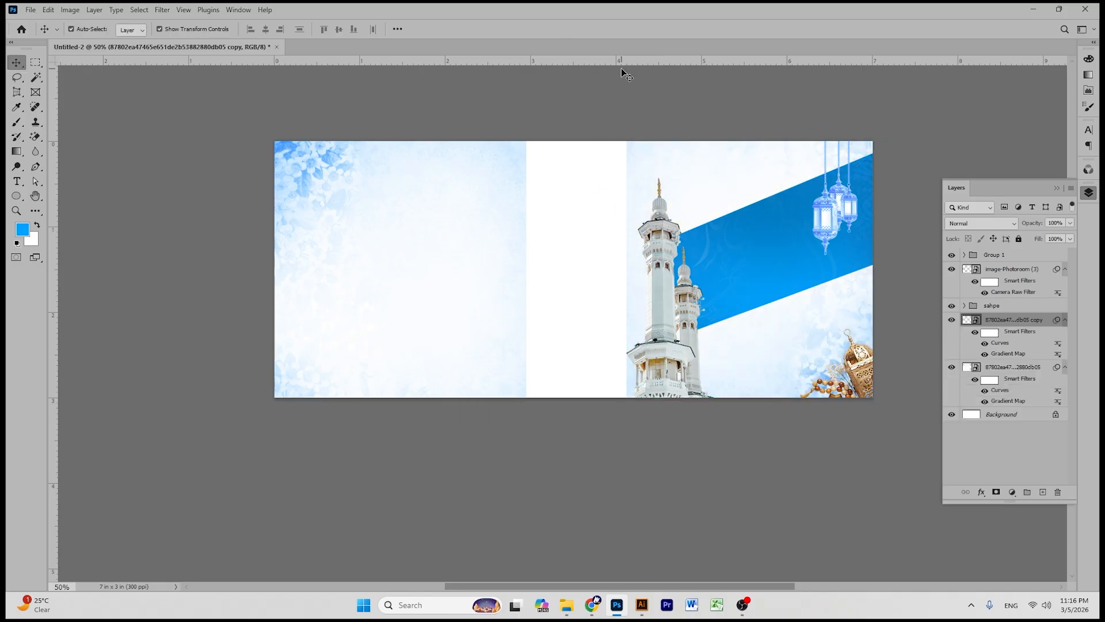
{"action": "left_click", "coordinate": [464, 226]}
{"action": "left_click", "coordinate": [639, 189]}
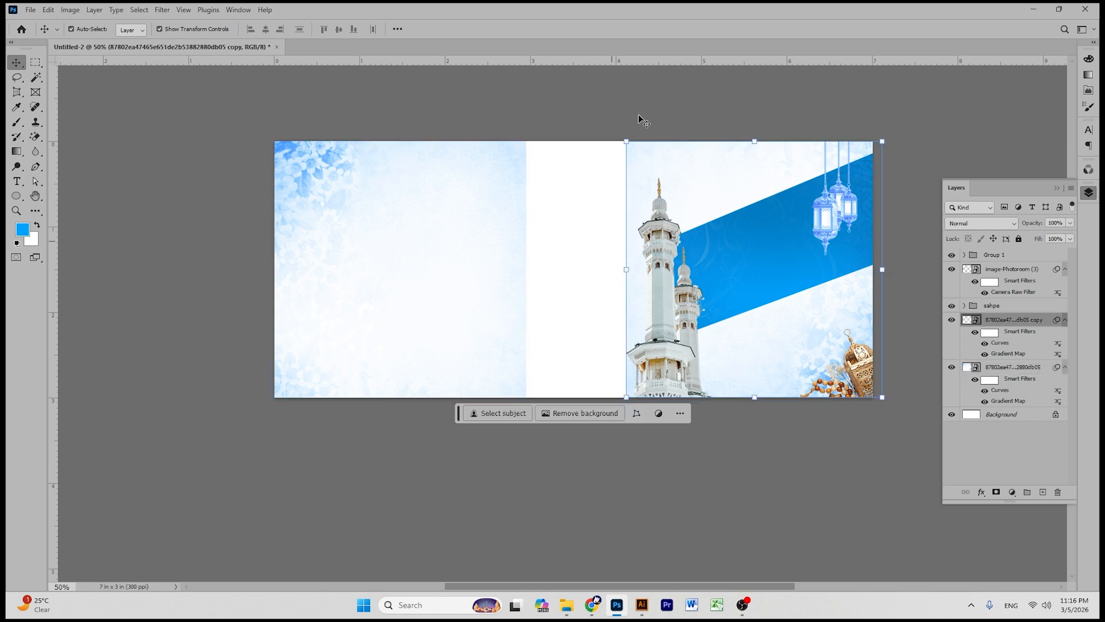
{"action": "left_click", "coordinate": [609, 311]}
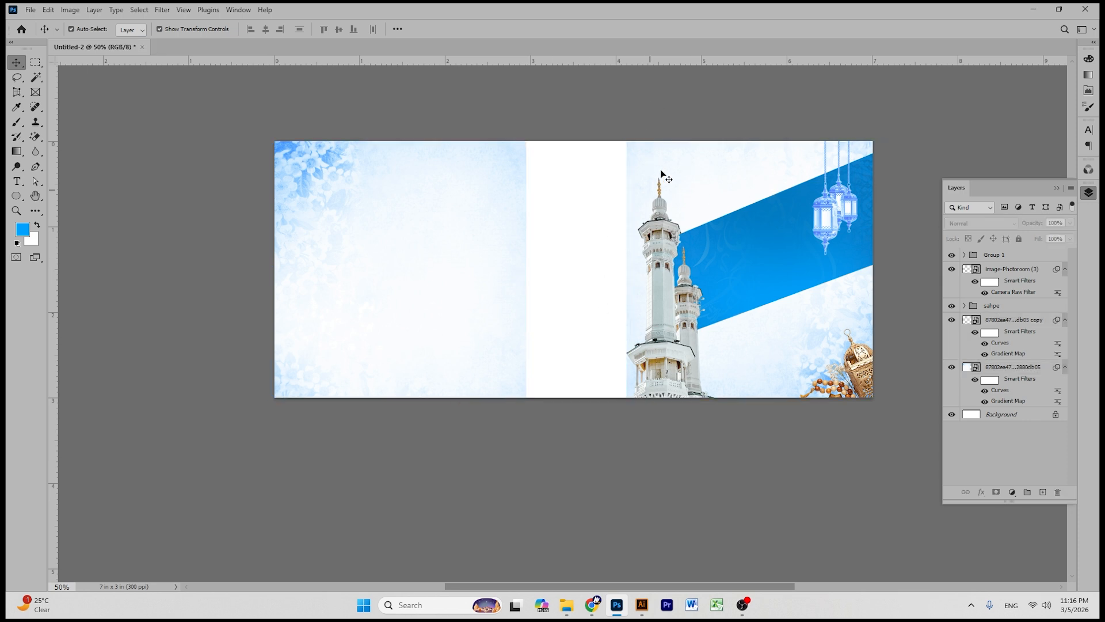
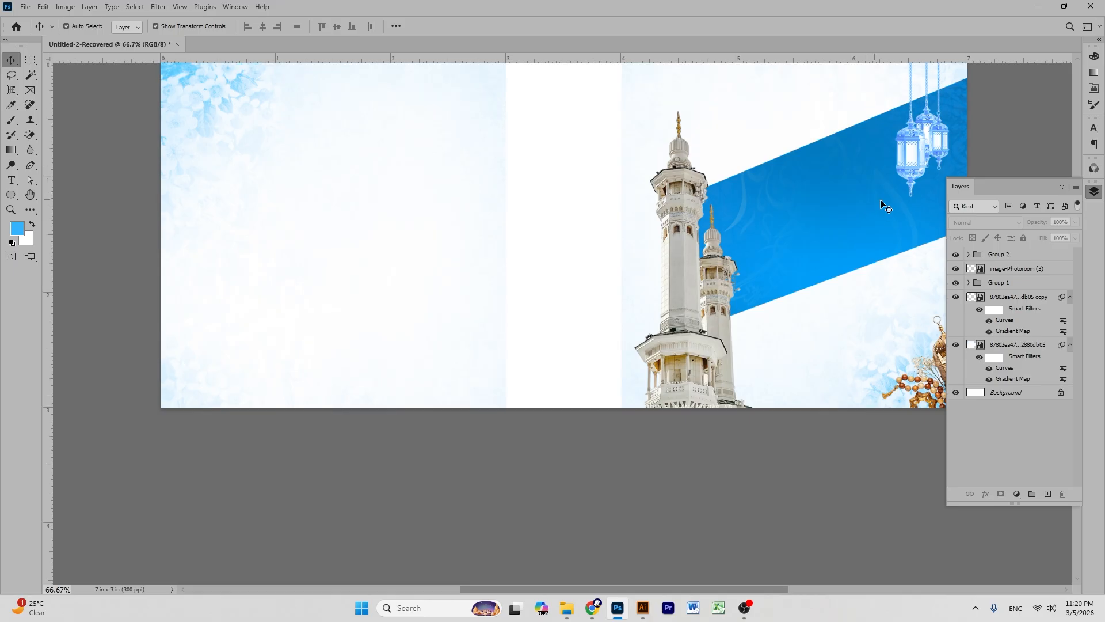
- Widen the left floral background toward the centre with Free Transform
{"action": "scroll", "coordinate": [886, 208], "scroll_direction": "up", "scroll_amount": 2}
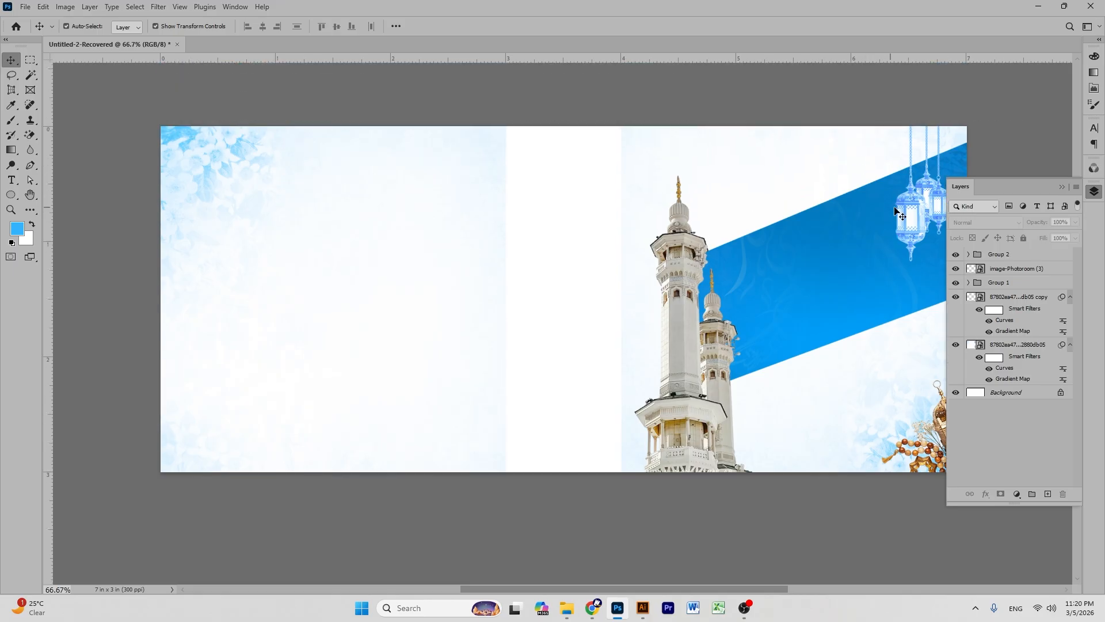
{"action": "left_click", "coordinate": [31, 199]}
{"action": "left_click_drag", "start_coordinate": [625, 249], "coordinate": [571, 247]}
{"action": "left_click", "coordinate": [12, 64]}
{"action": "left_click", "coordinate": [223, 195]}
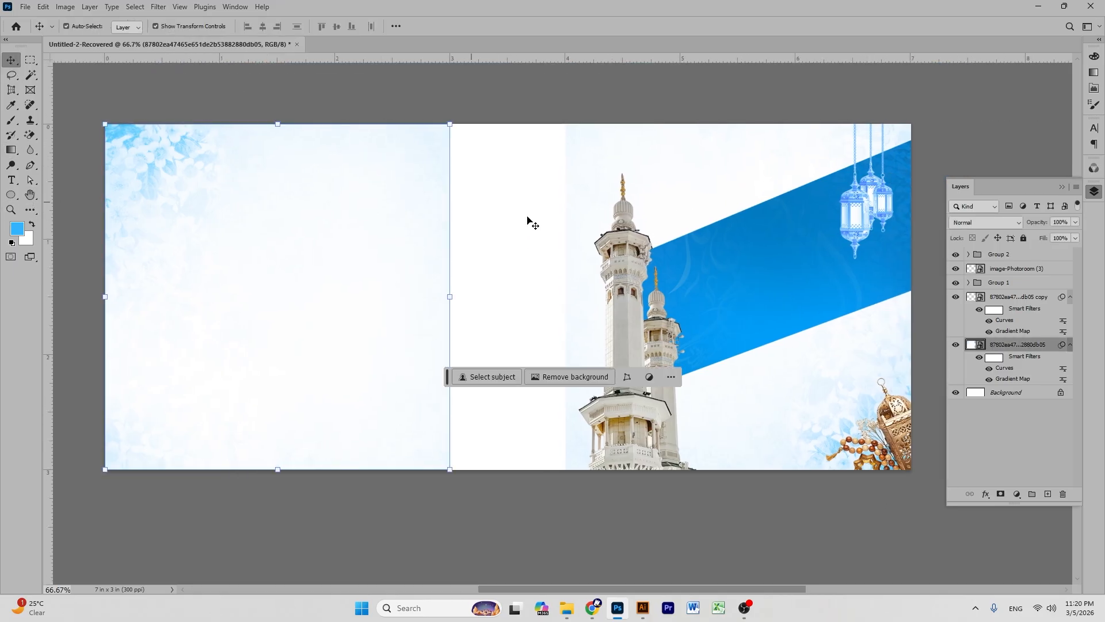
{"action": "left_click_drag", "start_coordinate": [450, 295], "coordinate": [453, 298]}
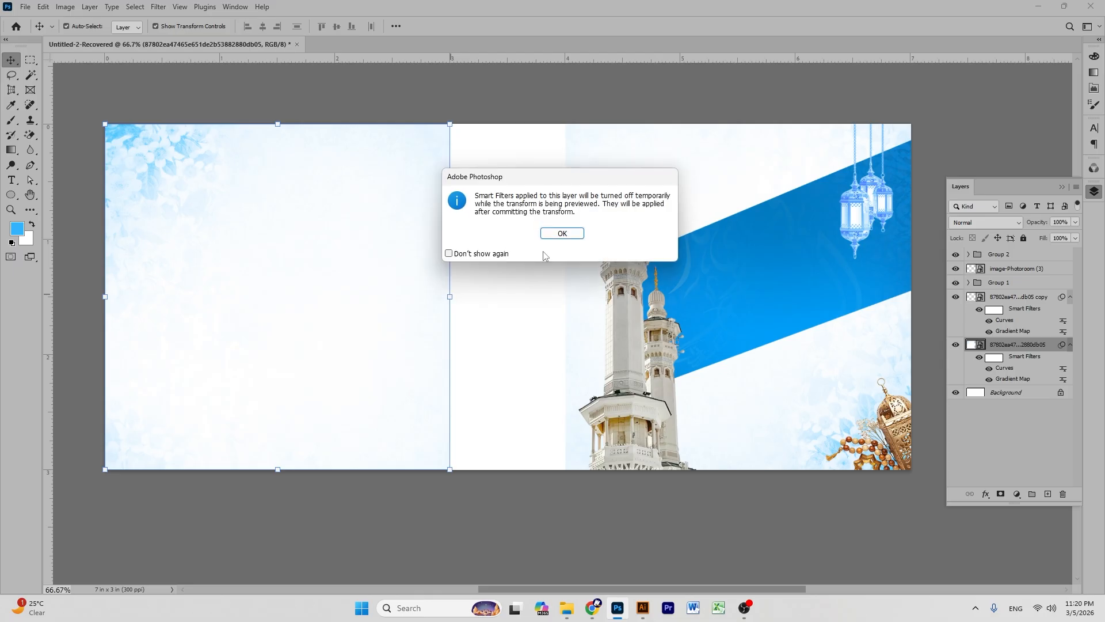
{"action": "left_click", "coordinate": [553, 235]}
{"action": "left_click_drag", "start_coordinate": [527, 288], "coordinate": [494, 297]}
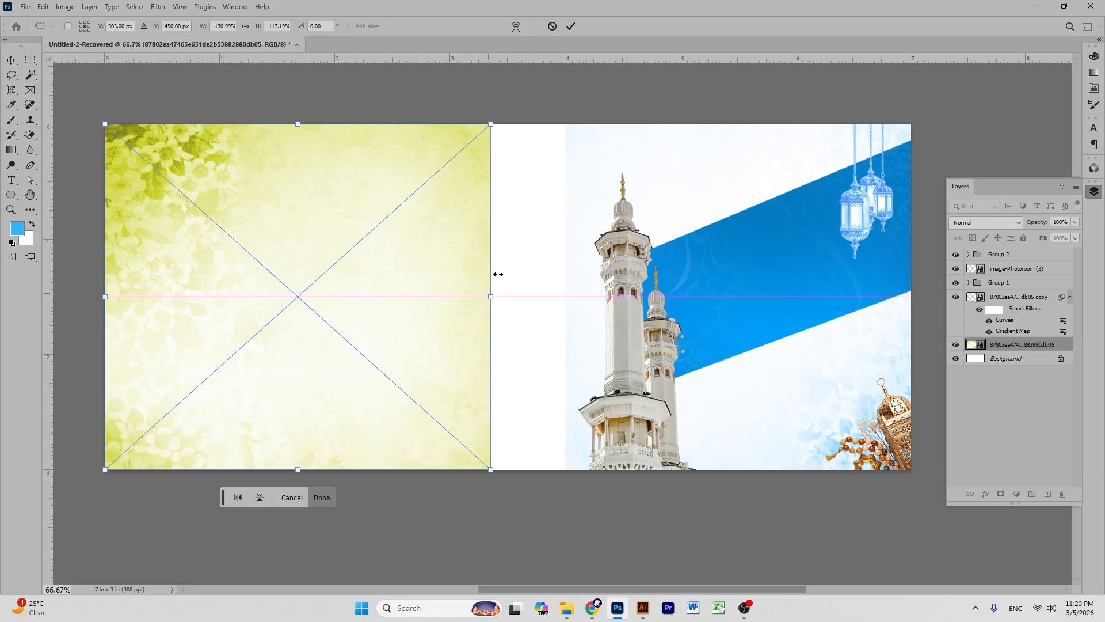
{"action": "left_click", "coordinate": [570, 26]}
- Stretch the right floral background leftward to nearly close the white gap
{"action": "left_click", "coordinate": [606, 139]}
{"action": "left_click_drag", "start_coordinate": [562, 295], "coordinate": [506, 294]}
{"action": "left_click", "coordinate": [563, 234]}
{"action": "left_click", "coordinate": [570, 26]}
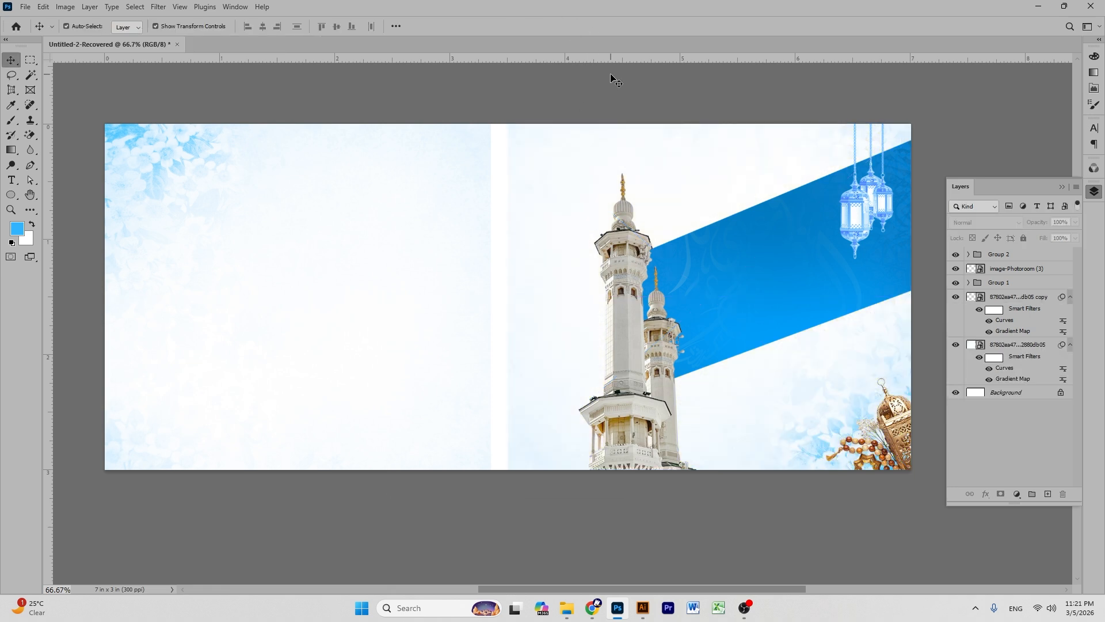
- Add a layer mask to the left background and brush out the white strip at the seam
{"action": "left_click", "coordinate": [702, 148]}
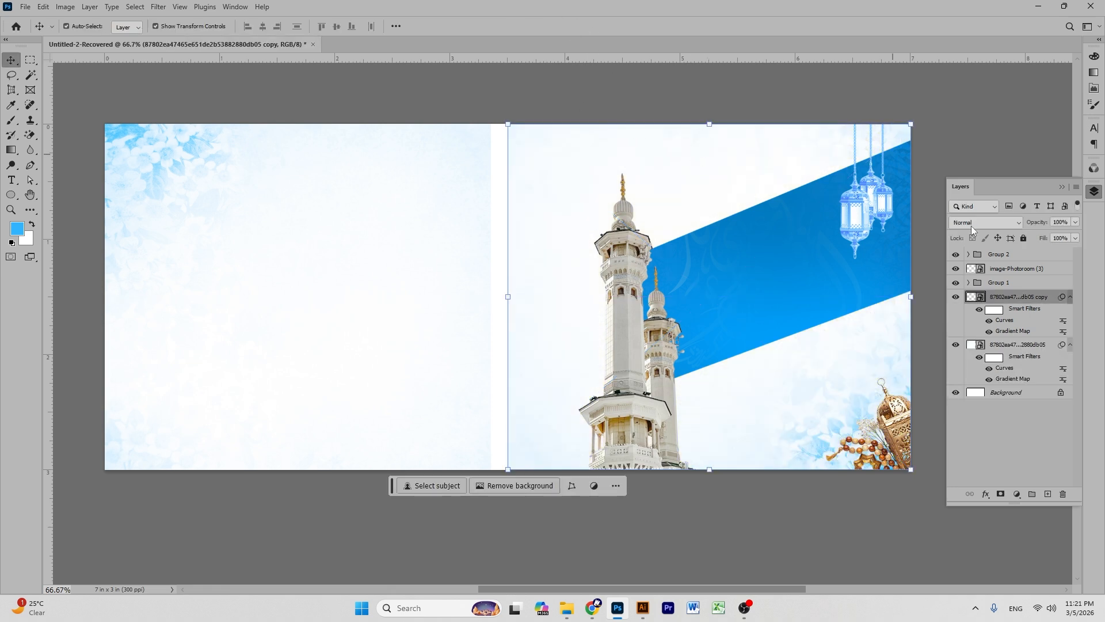
{"action": "left_click", "coordinate": [1002, 350]}
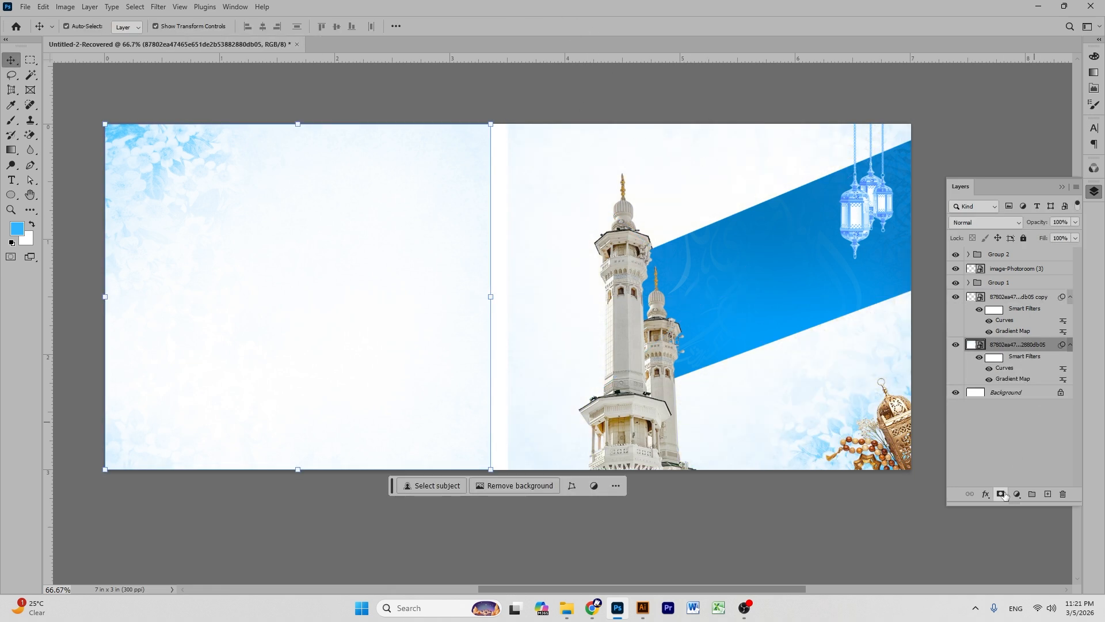
{"action": "left_click", "coordinate": [1001, 494]}
{"action": "left_click", "coordinate": [747, 610]}
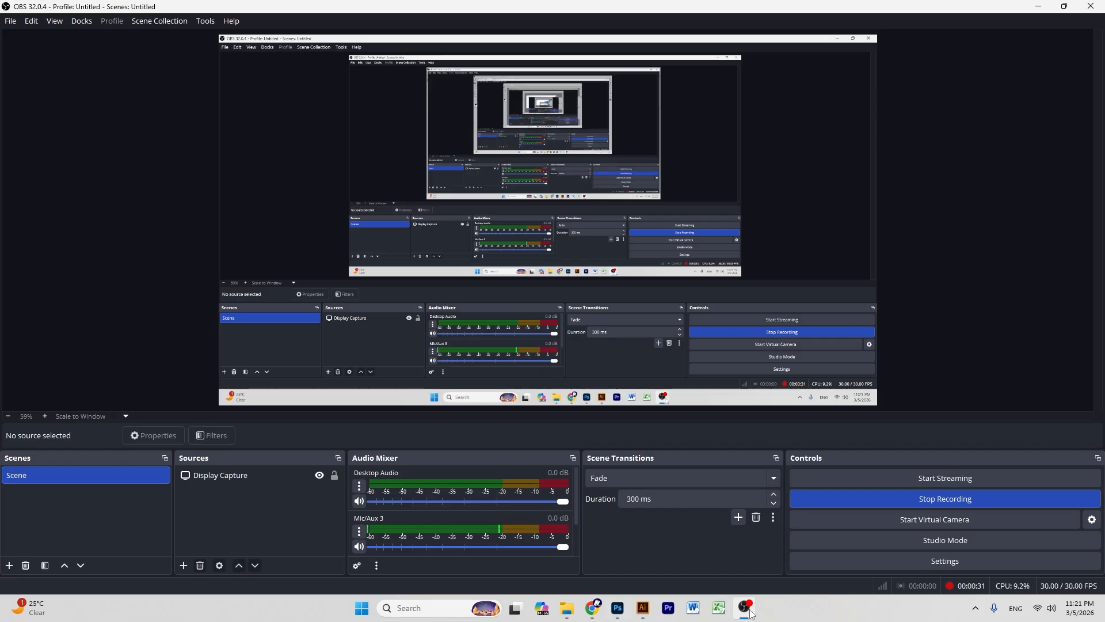
{"action": "left_click", "coordinate": [747, 610]}
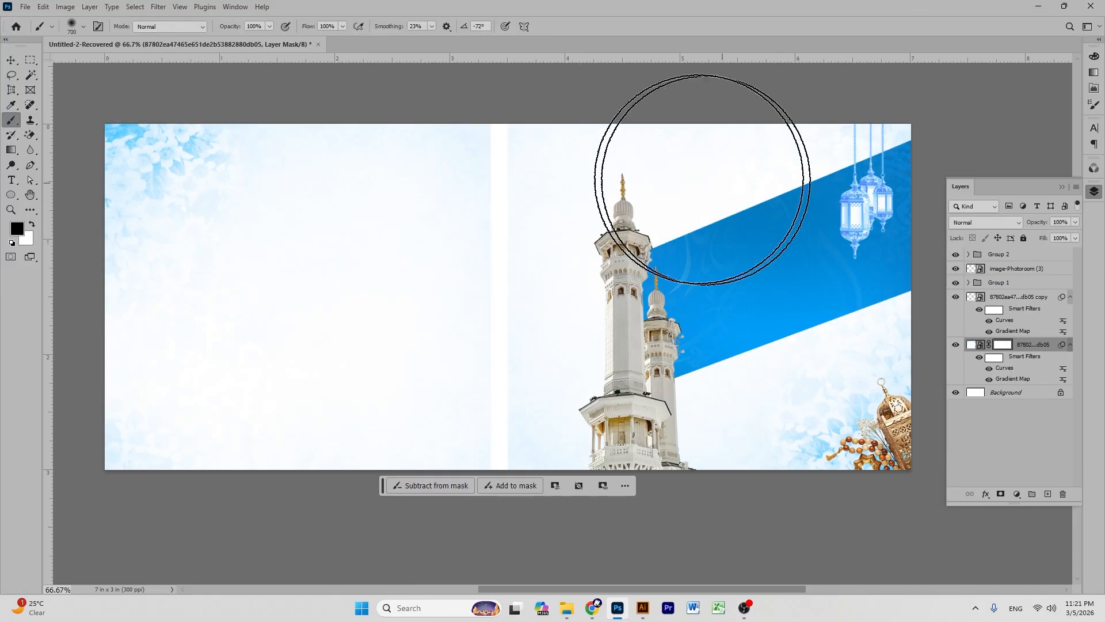
{"action": "left_click_drag", "start_coordinate": [496, 146], "coordinate": [472, 308]}
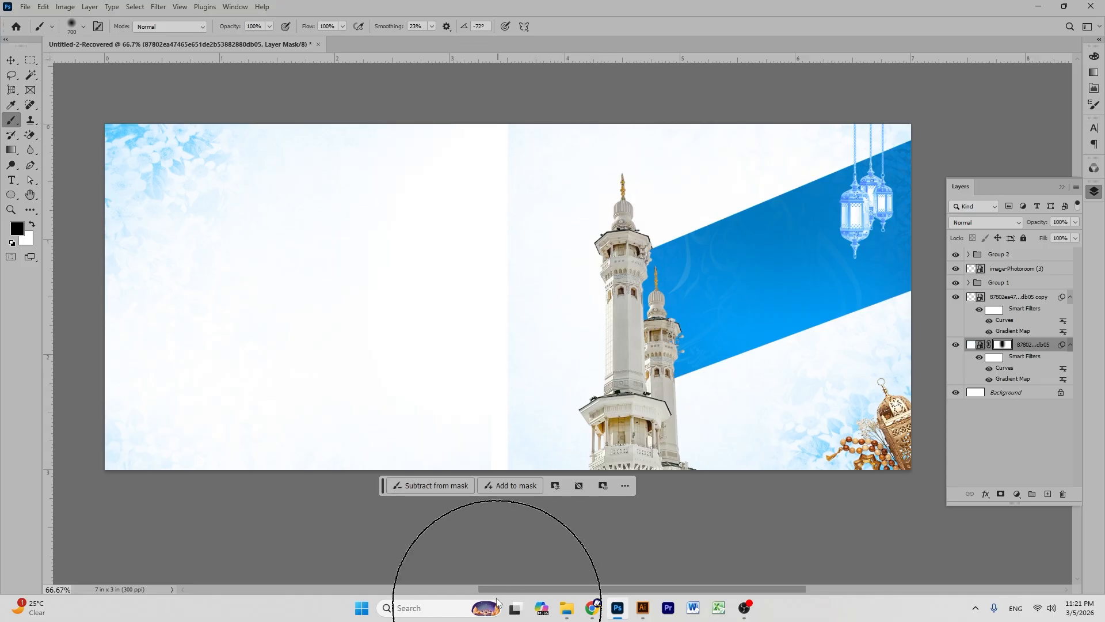
- Mask the right background and soften its left edge into the left image
{"action": "left_click", "coordinate": [994, 298]}
{"action": "left_click", "coordinate": [999, 496]}
{"action": "mouse_move", "coordinate": [513, 210]}
{"action": "left_mouse_down"}
{"action": "mouse_move", "coordinate": [508, 321]}
{"action": "mouse_move", "coordinate": [533, 555]}
{"action": "left_mouse_up"}
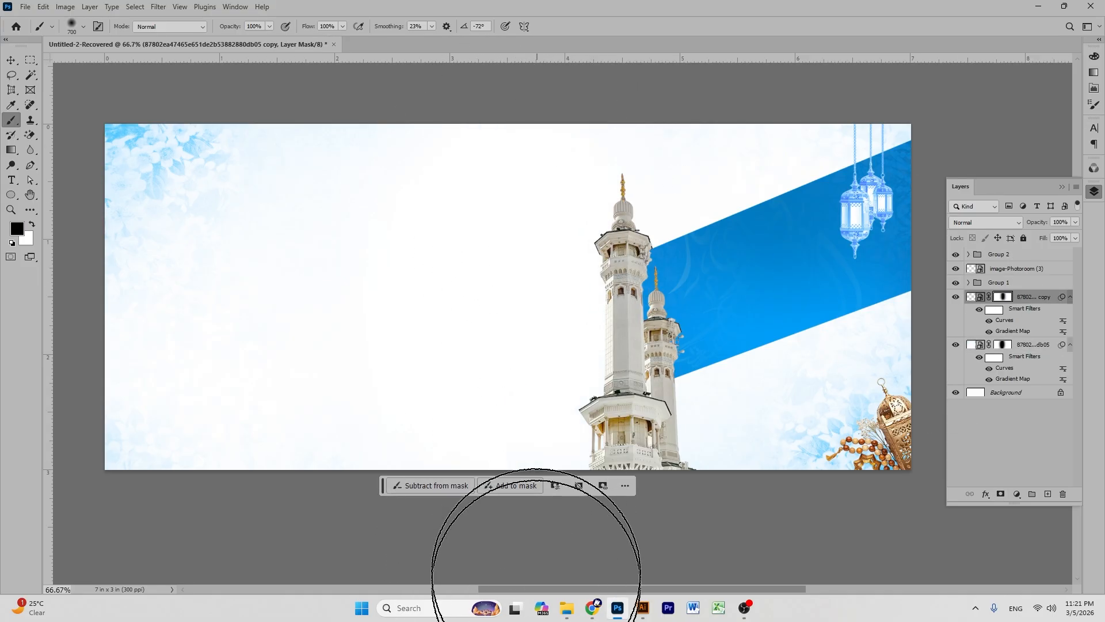
{"action": "left_click", "coordinate": [9, 57]}
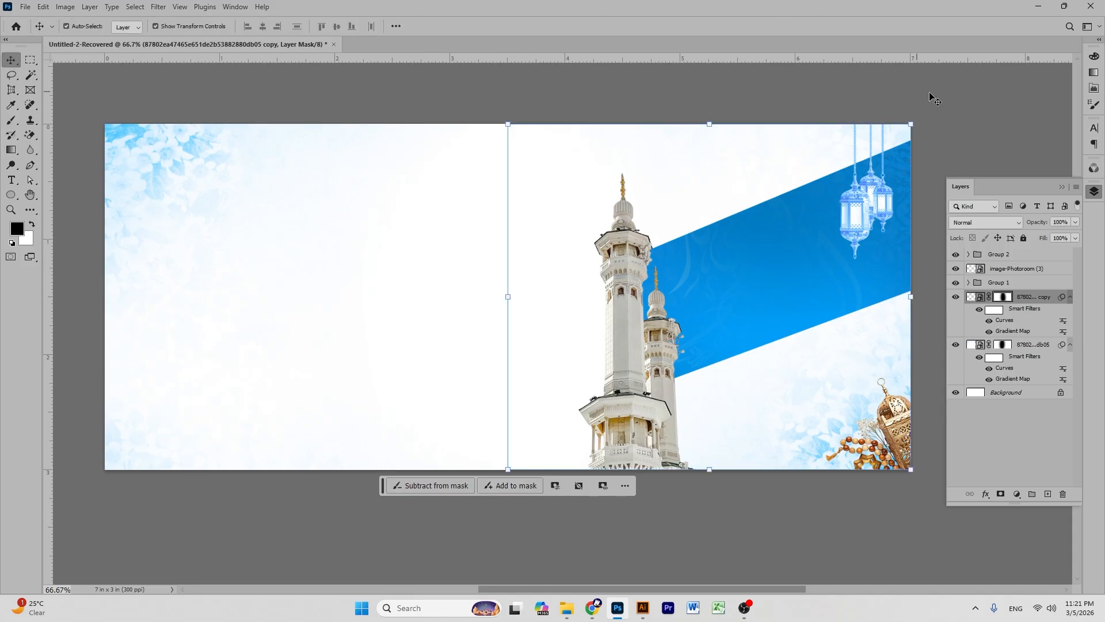
{"action": "left_click", "coordinate": [969, 103]}
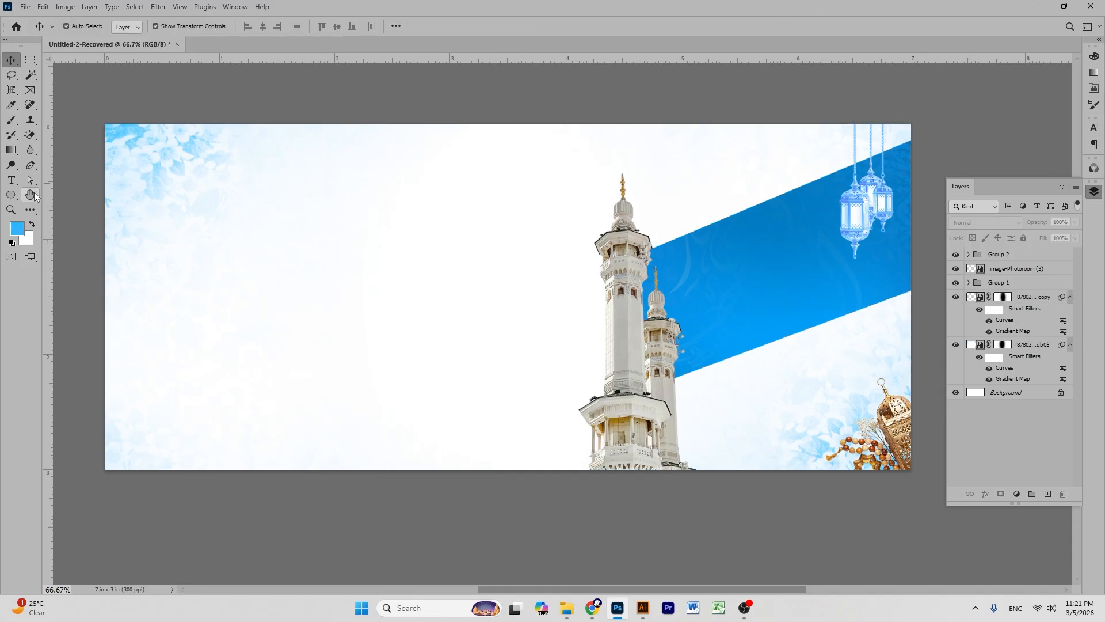
{"action": "left_click_drag", "start_coordinate": [593, 224], "coordinate": [618, 215]}
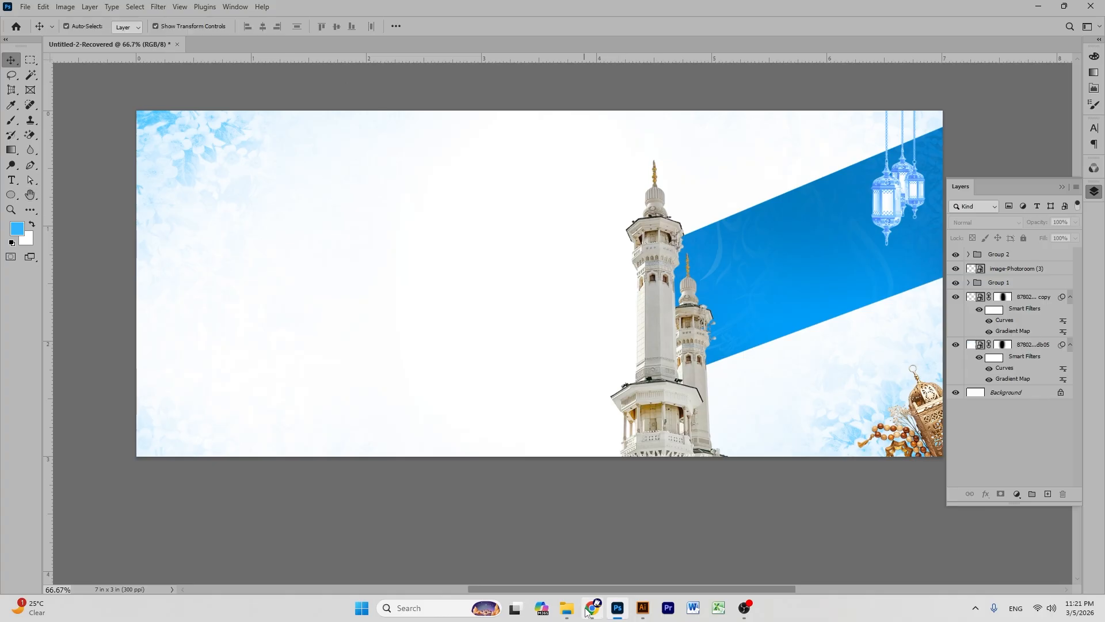
- Drag the grey fabric image from Downloads onto the banner, stacking it beneath the right background
{"action": "left_click", "coordinate": [567, 607]}
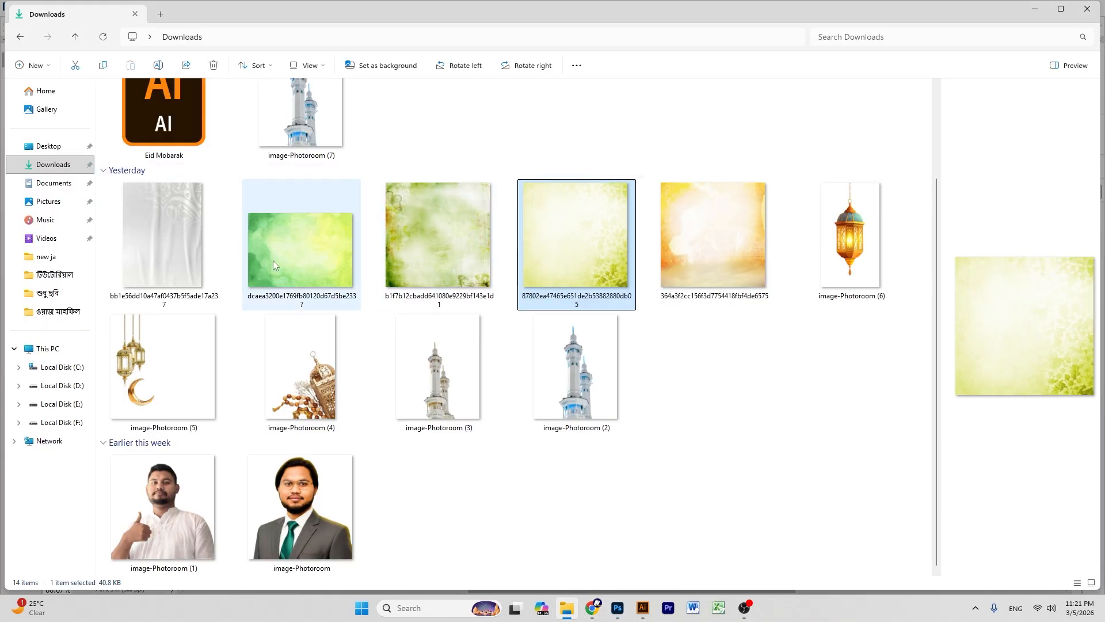
{"action": "left_click_drag", "start_coordinate": [164, 228], "coordinate": [697, 609]}
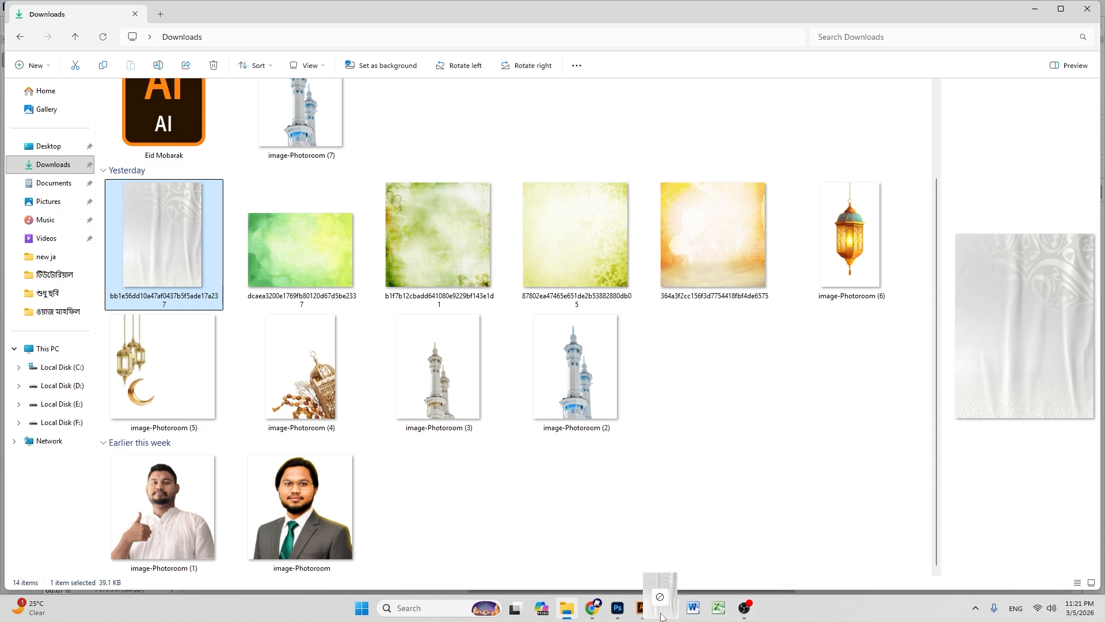
{"action": "left_click_drag", "start_coordinate": [612, 615], "coordinate": [667, 254]}
{"action": "left_click_drag", "start_coordinate": [1013, 253], "coordinate": [1009, 346]}
{"action": "left_click_drag", "start_coordinate": [690, 173], "coordinate": [842, 178]}
{"action": "key", "text": "ctrl"}
- Undo the stray move and place the fabric layer above the right background, on the banner's right side
{"action": "key", "text": "ctrl+z"}
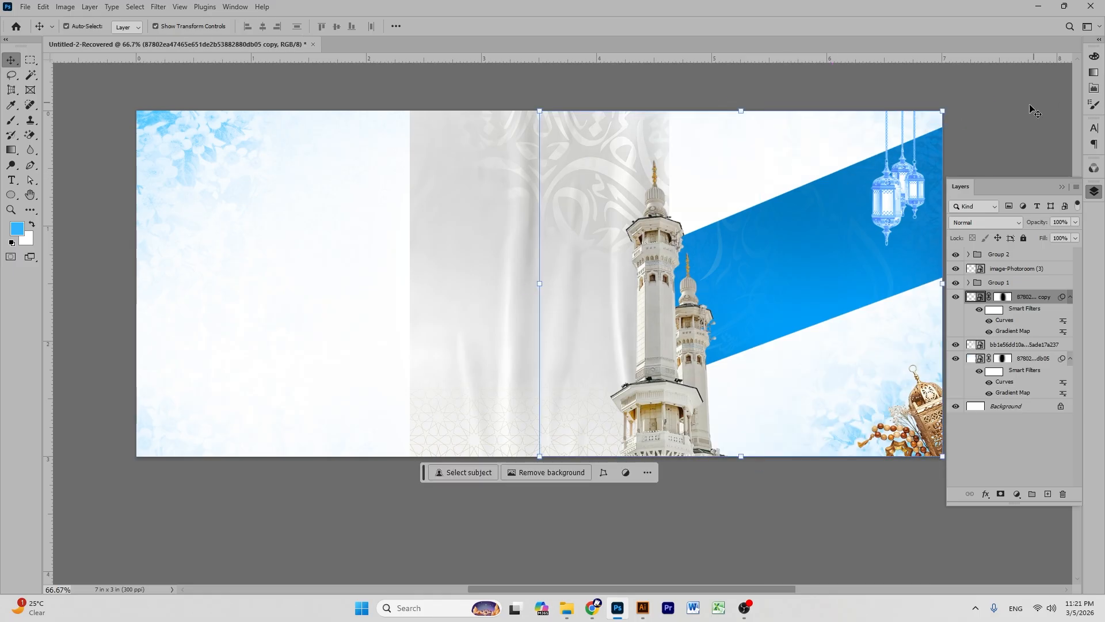
{"action": "left_click", "coordinate": [1031, 105]}
{"action": "left_click", "coordinate": [580, 208]}
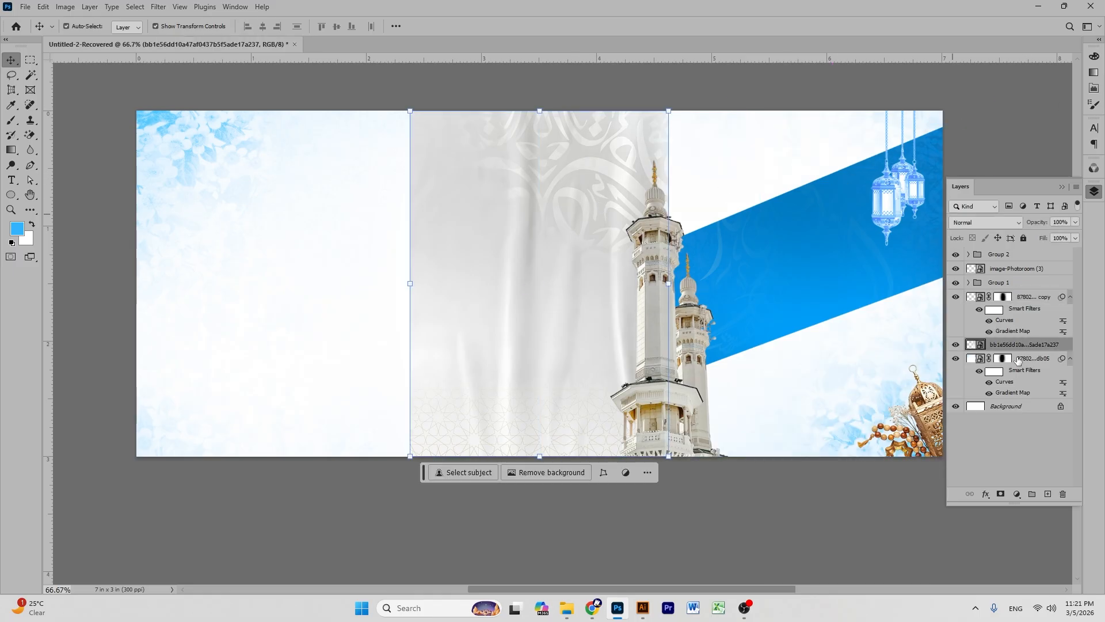
{"action": "left_click_drag", "start_coordinate": [1019, 351], "coordinate": [1018, 304]}
{"action": "left_click_drag", "start_coordinate": [581, 250], "coordinate": [844, 239]}
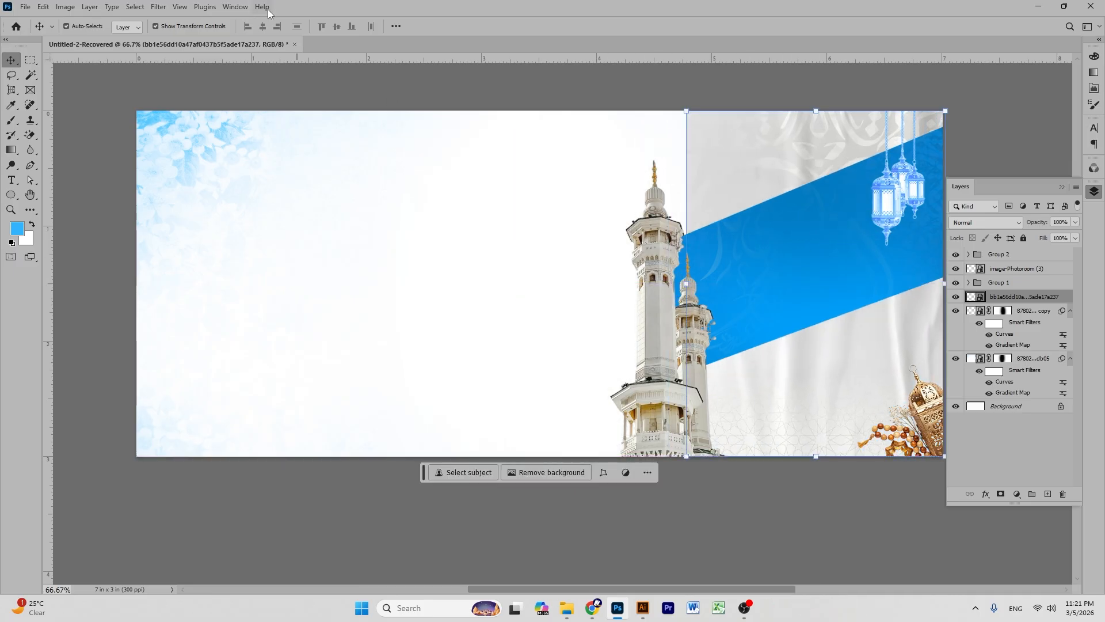
- Tint the fabric blue with a Gradient Map and darken its midtones with Curves
{"action": "left_click", "coordinate": [64, 7]}
{"action": "mouse_move", "coordinate": [81, 39]}
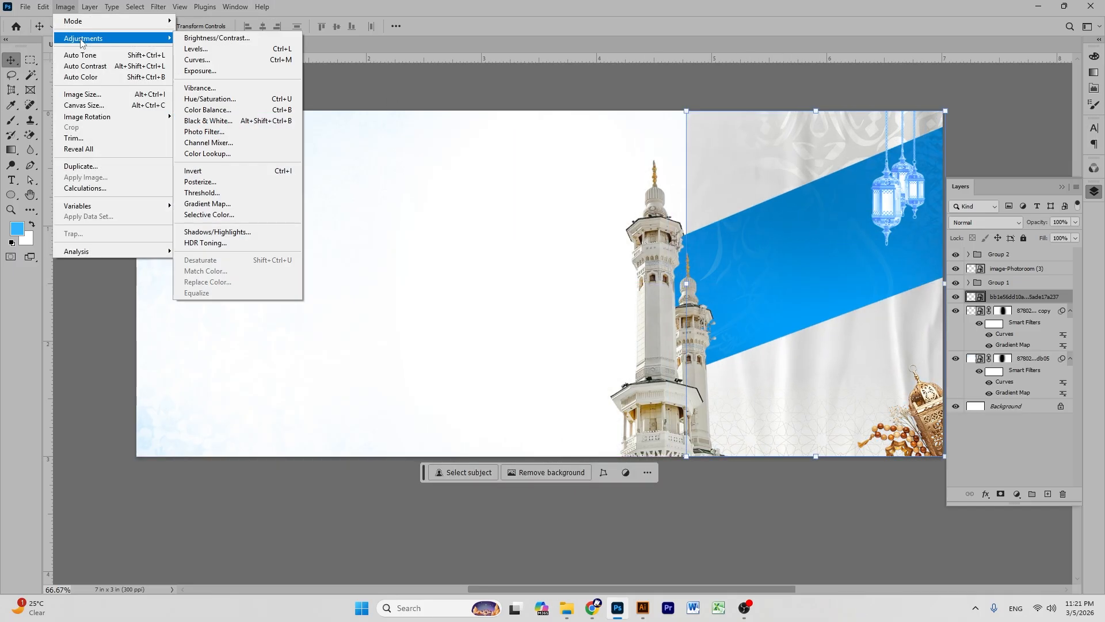
{"action": "left_click", "coordinate": [240, 204]}
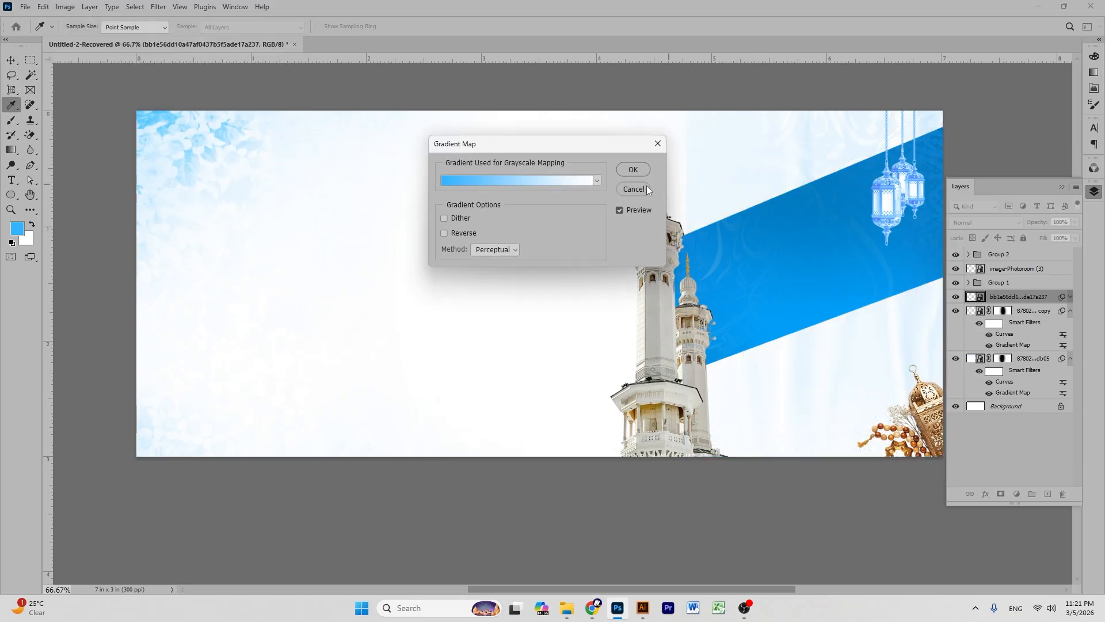
{"action": "left_click", "coordinate": [632, 169]}
{"action": "key", "text": "ctrl+m"}
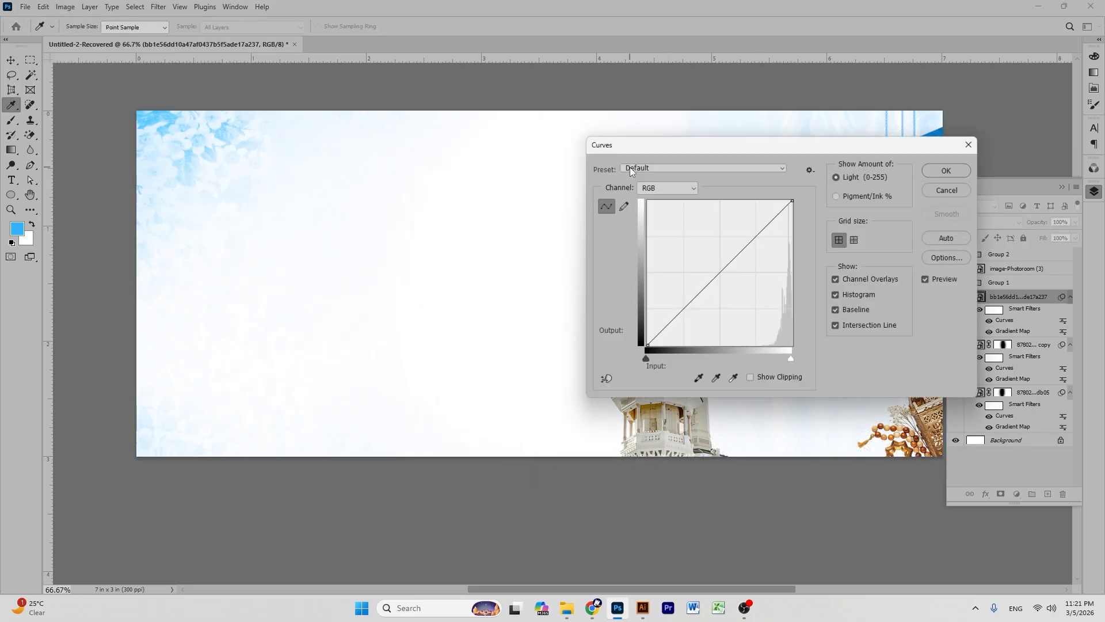
{"action": "left_click_drag", "start_coordinate": [761, 152], "coordinate": [353, 50]}
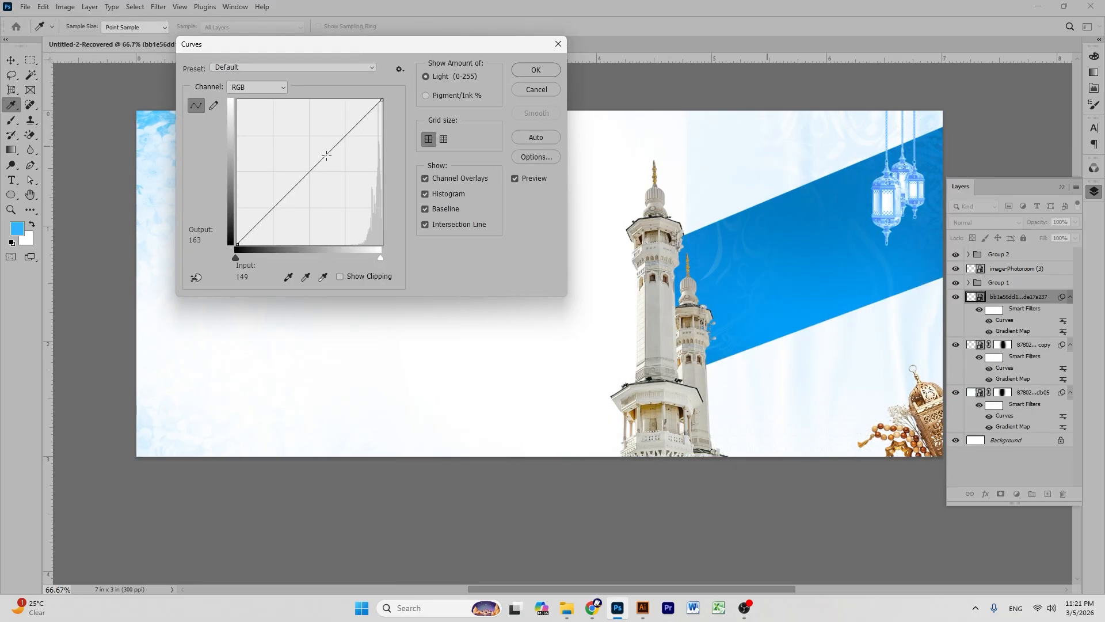
{"action": "mouse_move", "coordinate": [341, 189]}
{"action": "left_mouse_down"}
{"action": "mouse_move", "coordinate": [348, 208]}
{"action": "mouse_move", "coordinate": [347, 198]}
{"action": "left_mouse_up"}
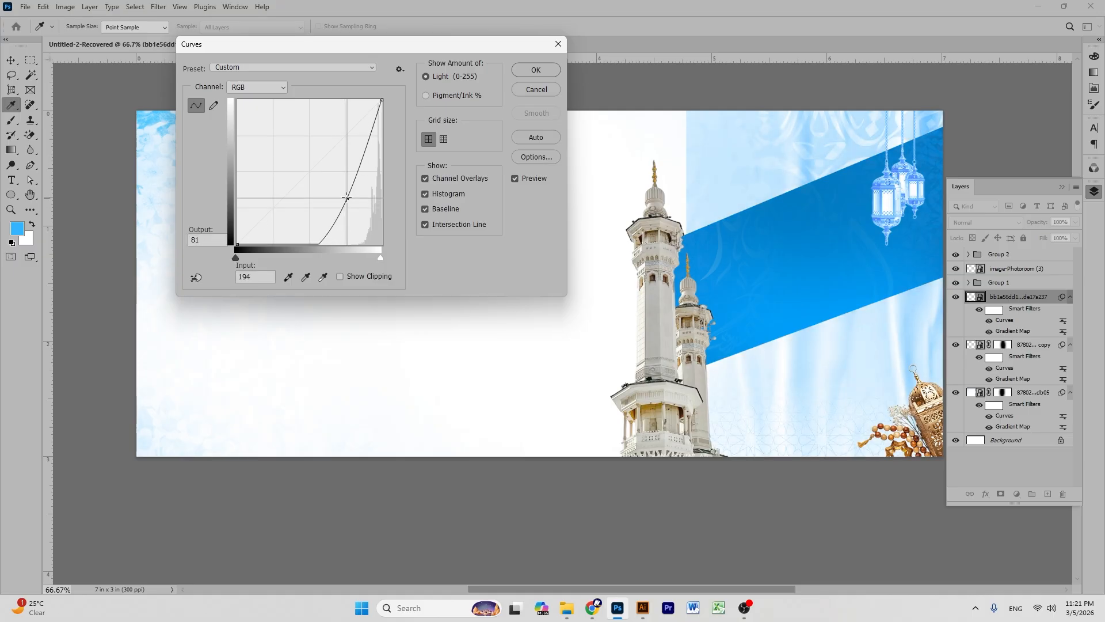
{"action": "left_click", "coordinate": [537, 73]}
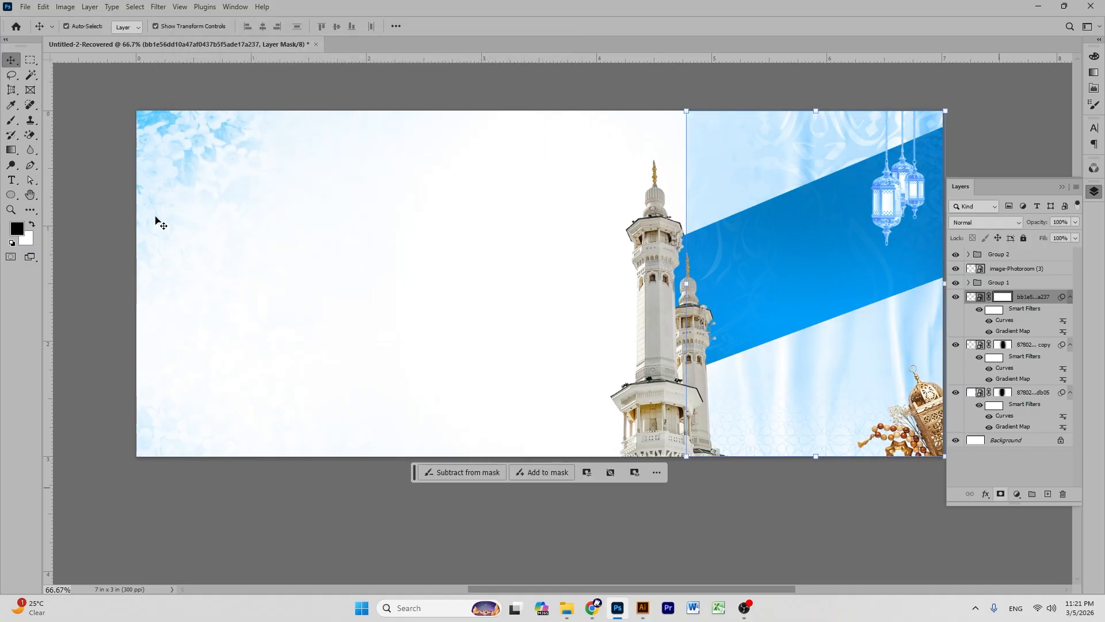
- Mask the fabric and paint out its lower right so it blends into the backdrop
{"action": "left_click", "coordinate": [13, 122]}
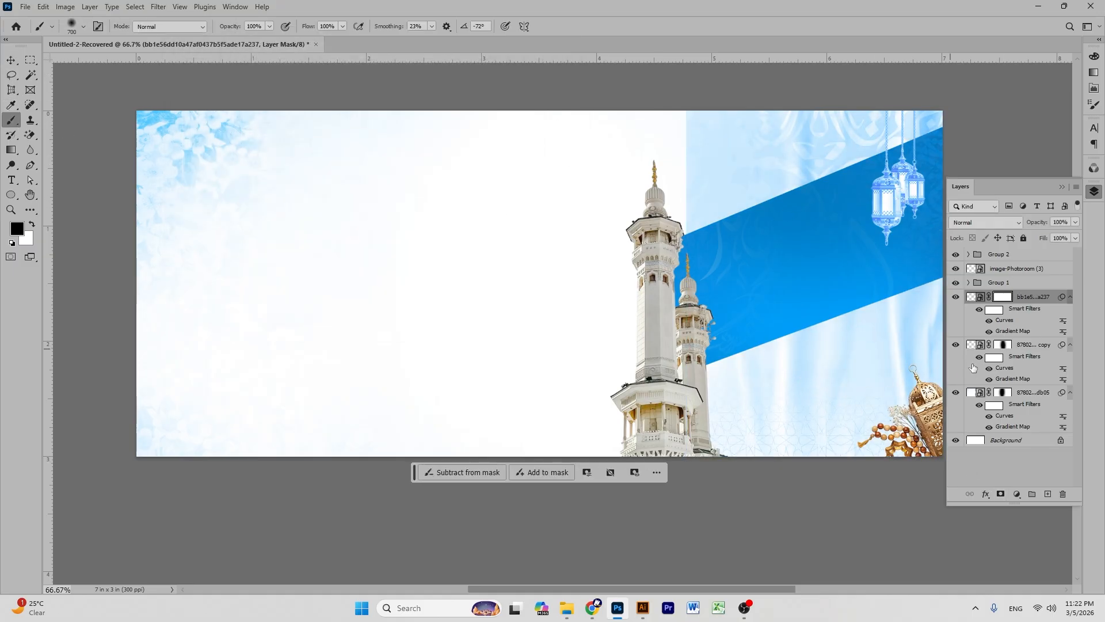
{"action": "left_click_drag", "start_coordinate": [908, 370], "coordinate": [891, 370]}
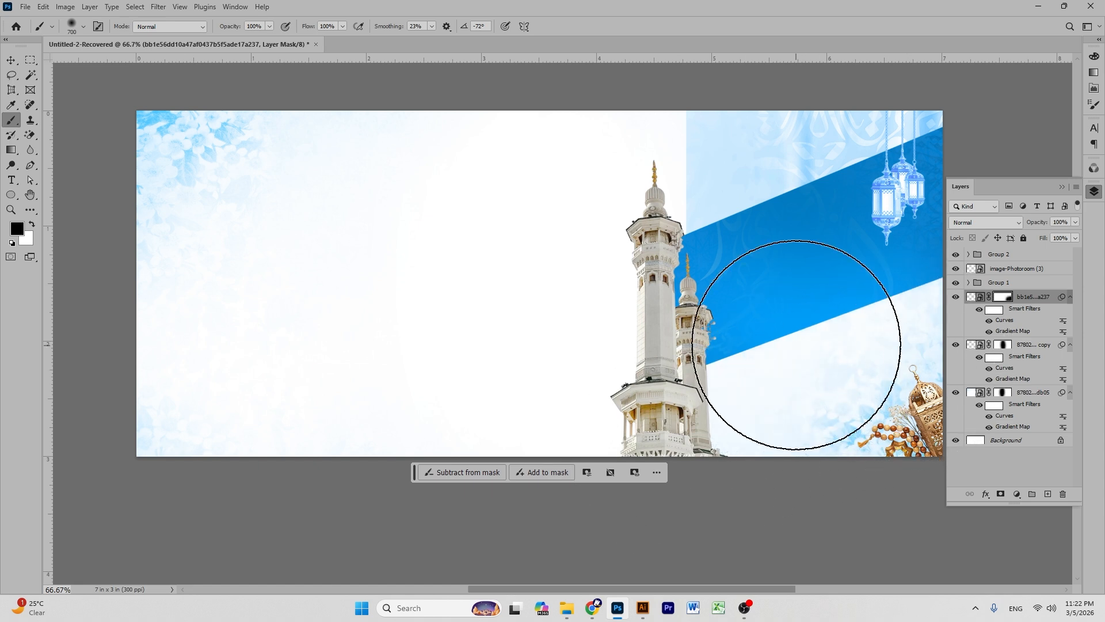
{"action": "scroll", "coordinate": [731, 311], "scroll_direction": "up", "scroll_amount": 2}
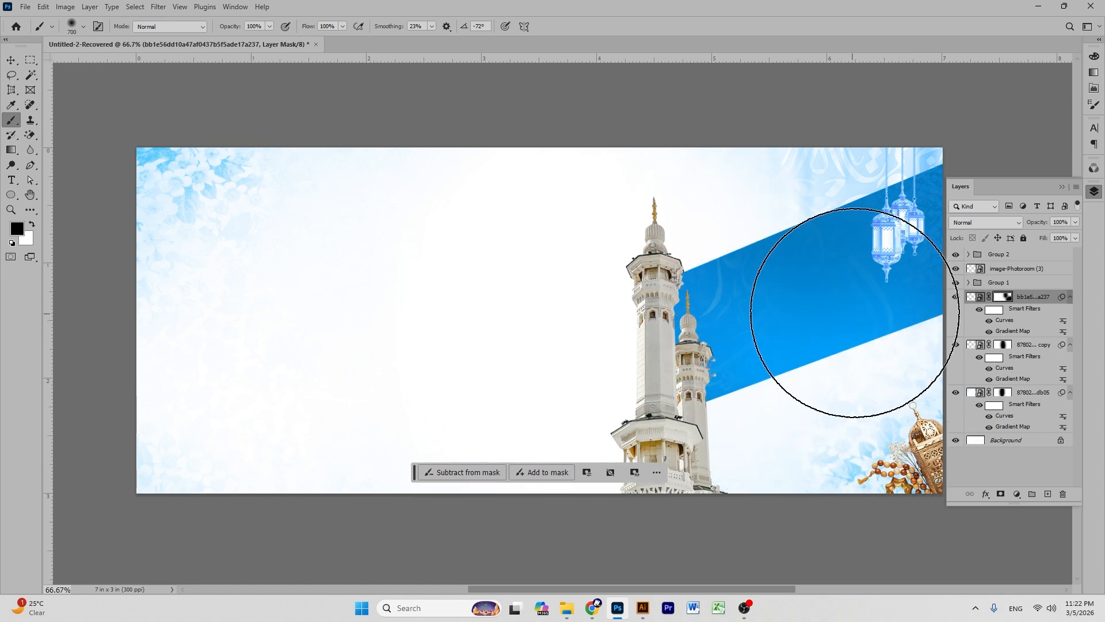
{"action": "left_click", "coordinate": [11, 60]}
{"action": "left_click", "coordinate": [30, 196]}
{"action": "mouse_move", "coordinate": [547, 210]}
{"action": "left_mouse_down"}
{"action": "mouse_move", "coordinate": [615, 187]}
{"action": "mouse_move", "coordinate": [541, 192]}
{"action": "mouse_move", "coordinate": [564, 219]}
{"action": "left_mouse_up"}
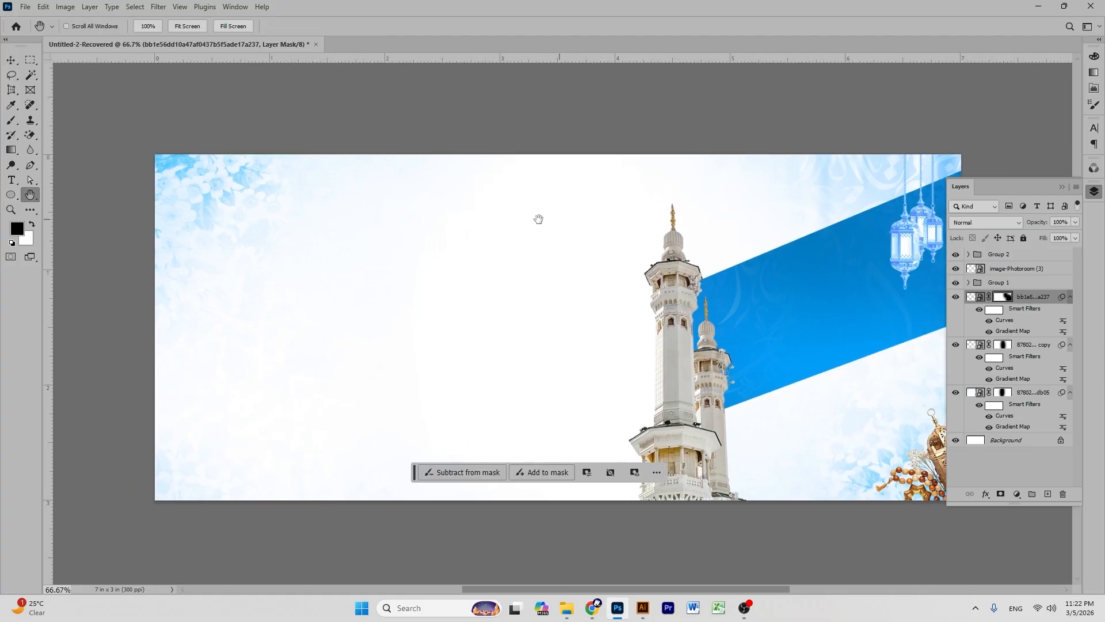
{"action": "left_click", "coordinate": [11, 60]}
- Switch to Pinterest and look through a dark blue calligraphy pin
{"action": "left_click", "coordinate": [640, 437]}
{"action": "left_click", "coordinate": [588, 604]}
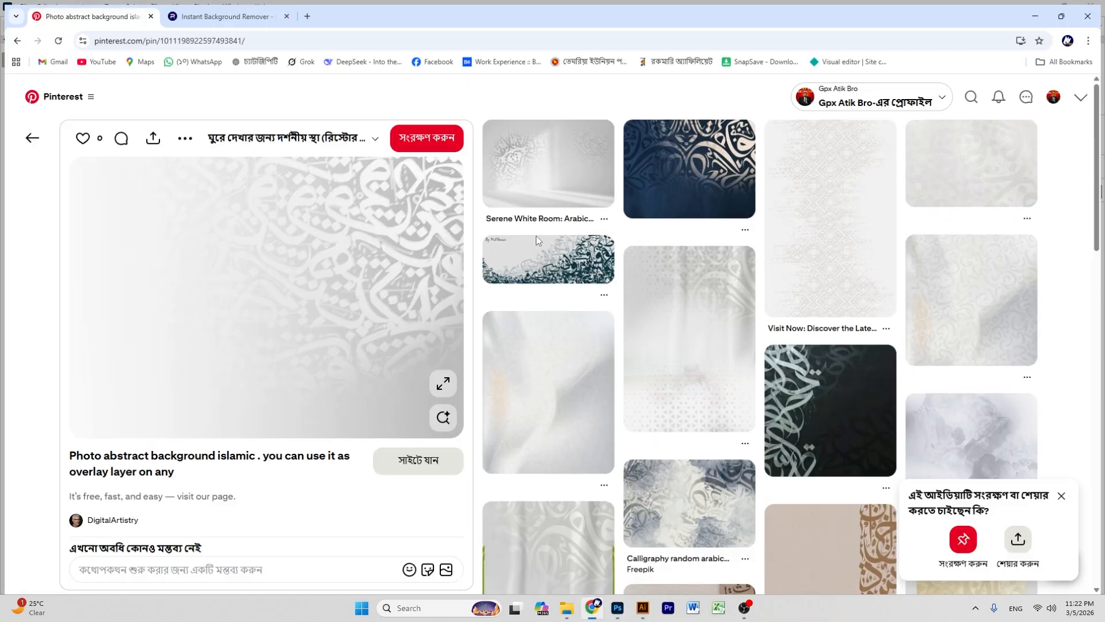
{"action": "mouse_move", "coordinate": [788, 185]}
{"action": "scroll", "coordinate": [788, 185], "scroll_direction": "up", "scroll_amount": 2}
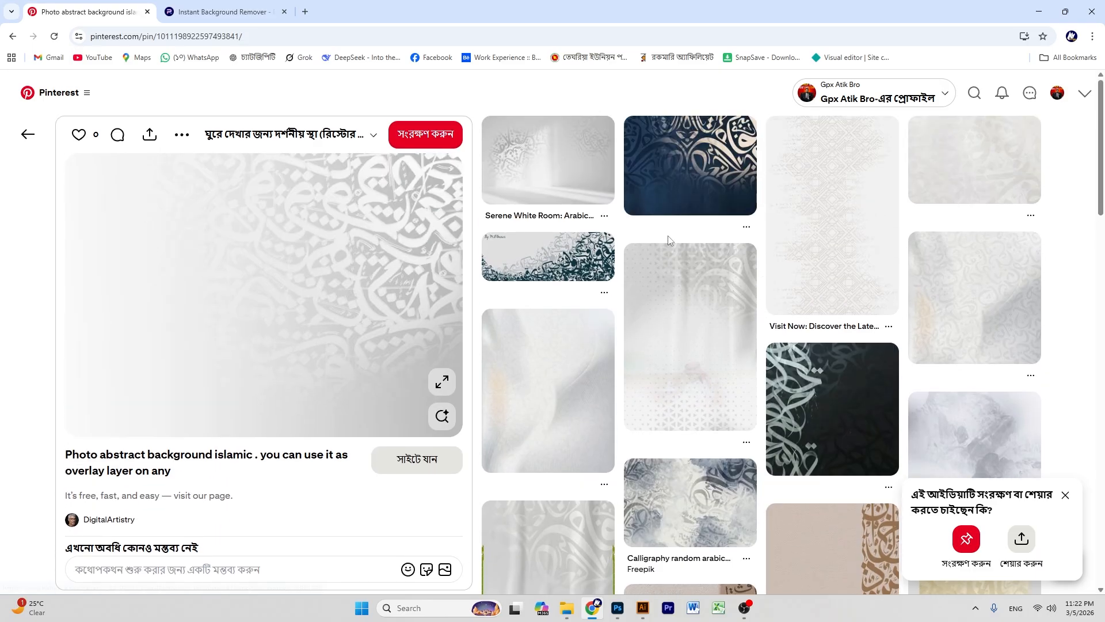
{"action": "left_click", "coordinate": [683, 167]}
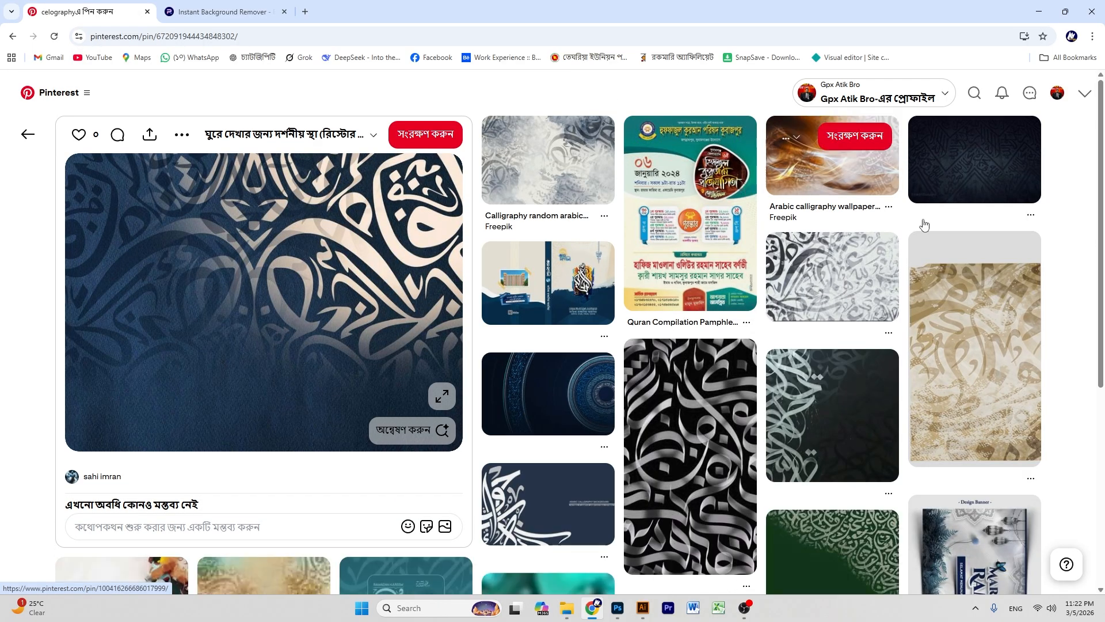
{"action": "scroll", "coordinate": [178, 261], "scroll_direction": "down", "scroll_amount": 6}
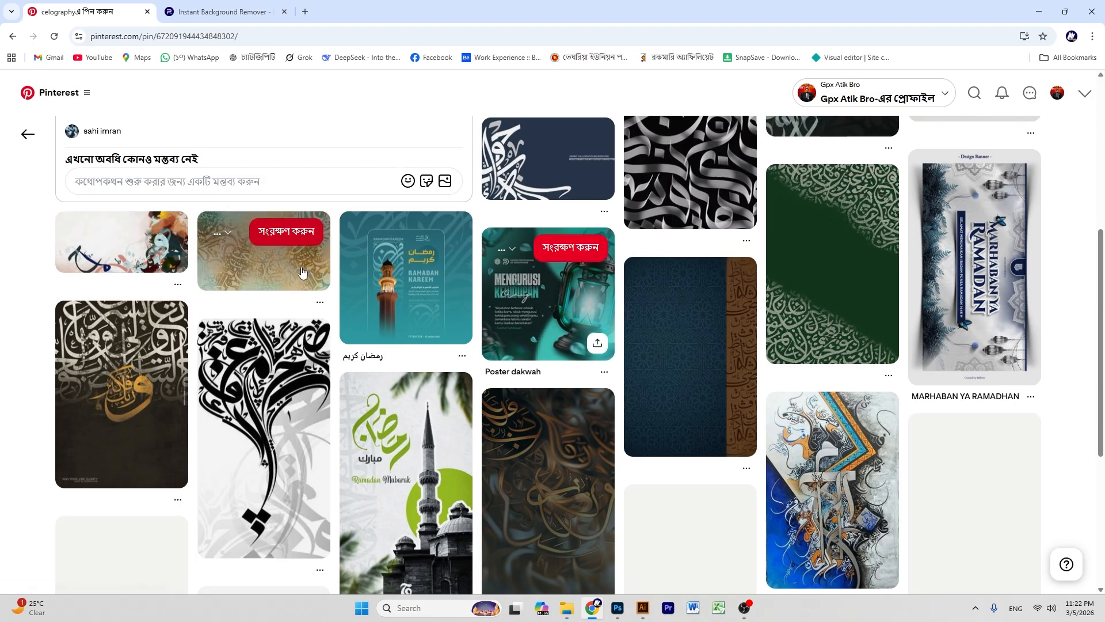
{"action": "scroll", "coordinate": [723, 238], "scroll_direction": "down", "scroll_amount": 2}
{"action": "scroll", "coordinate": [724, 238], "scroll_direction": "down", "scroll_amount": 5}
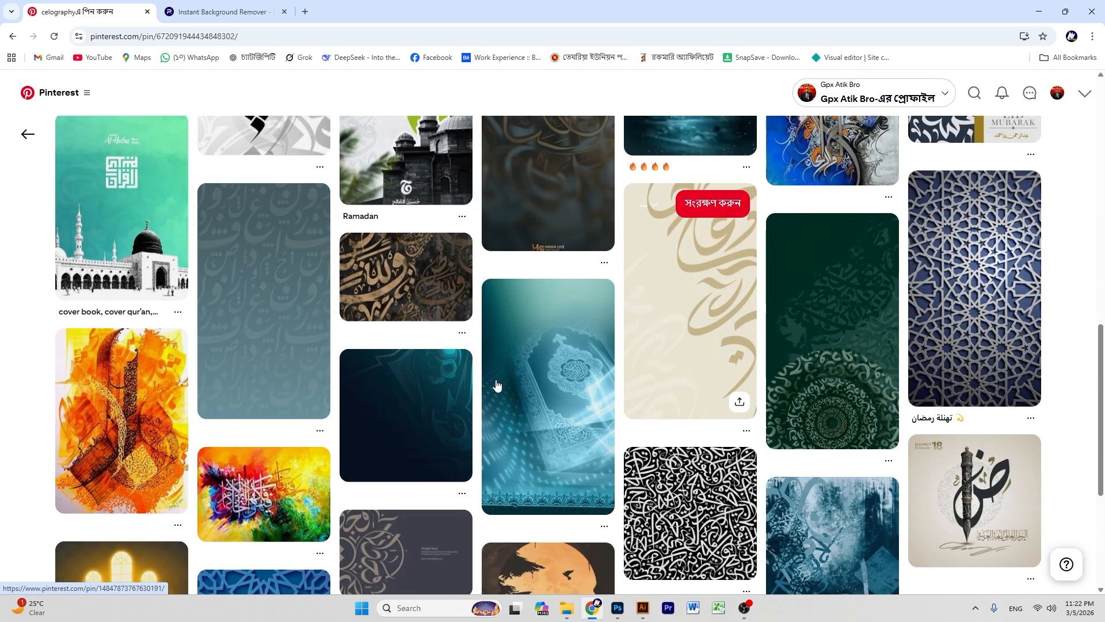
{"action": "scroll", "coordinate": [342, 326], "scroll_direction": "down", "scroll_amount": 9}
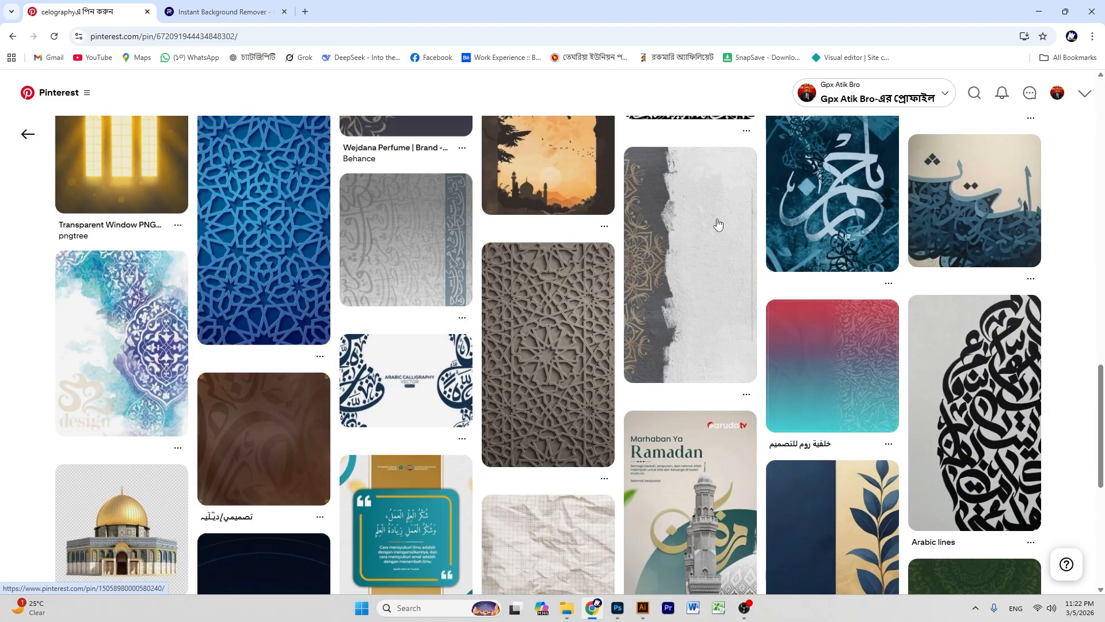
{"action": "scroll", "coordinate": [718, 224], "scroll_direction": "down", "scroll_amount": 5}
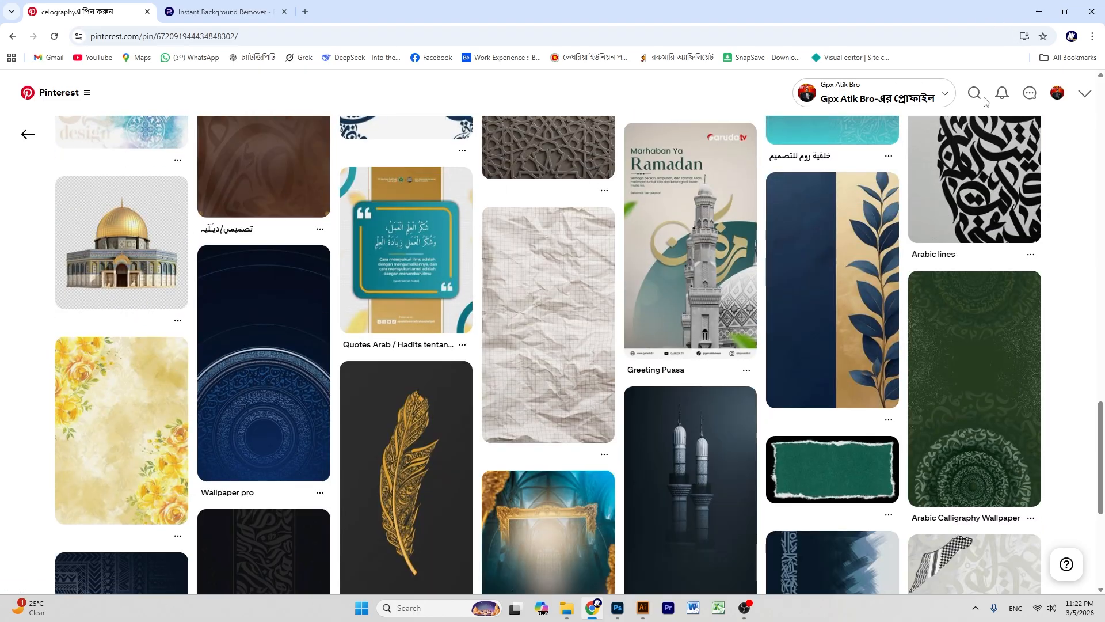
- Search 'islamic background' and copy the blue watercolour calligraphy image, then return to Photoshop
{"action": "left_click", "coordinate": [974, 95]}
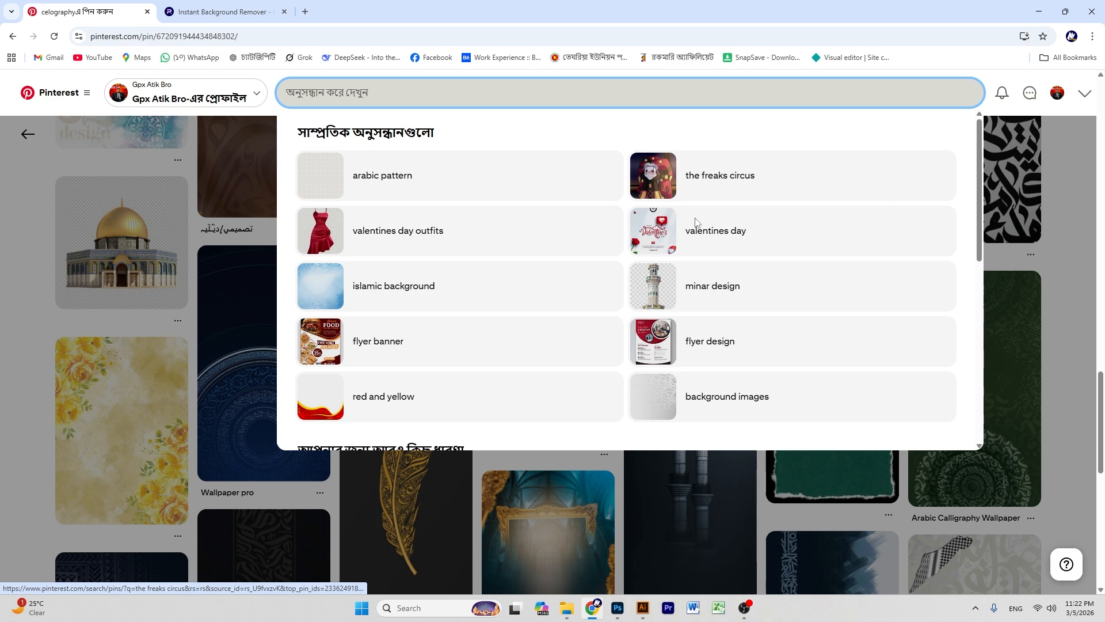
{"action": "left_click", "coordinate": [421, 303]}
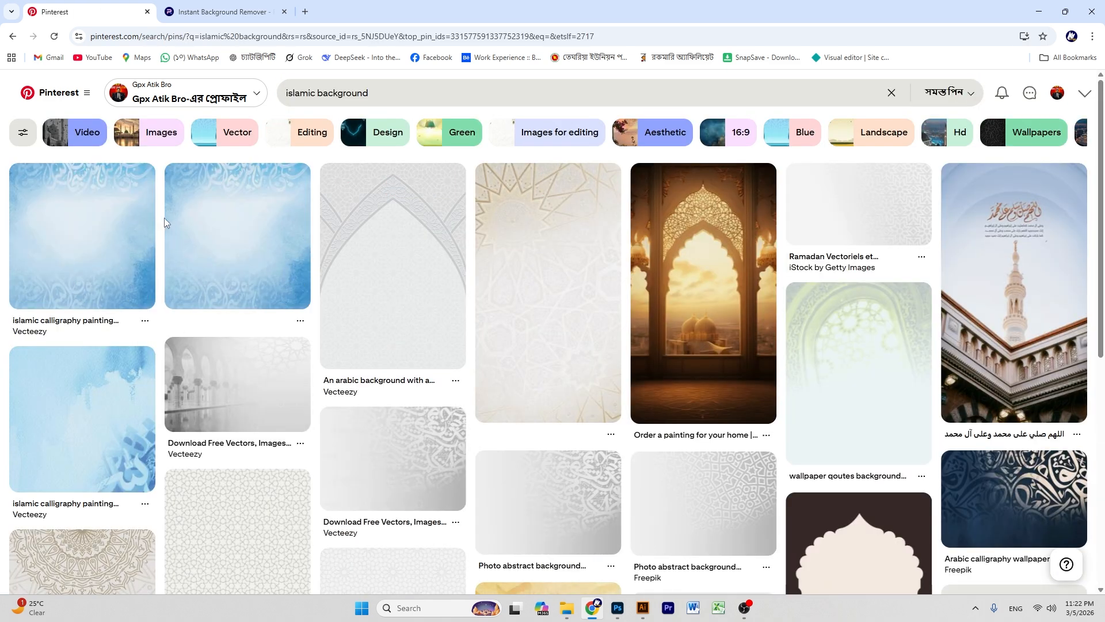
{"action": "left_click", "coordinate": [273, 265]}
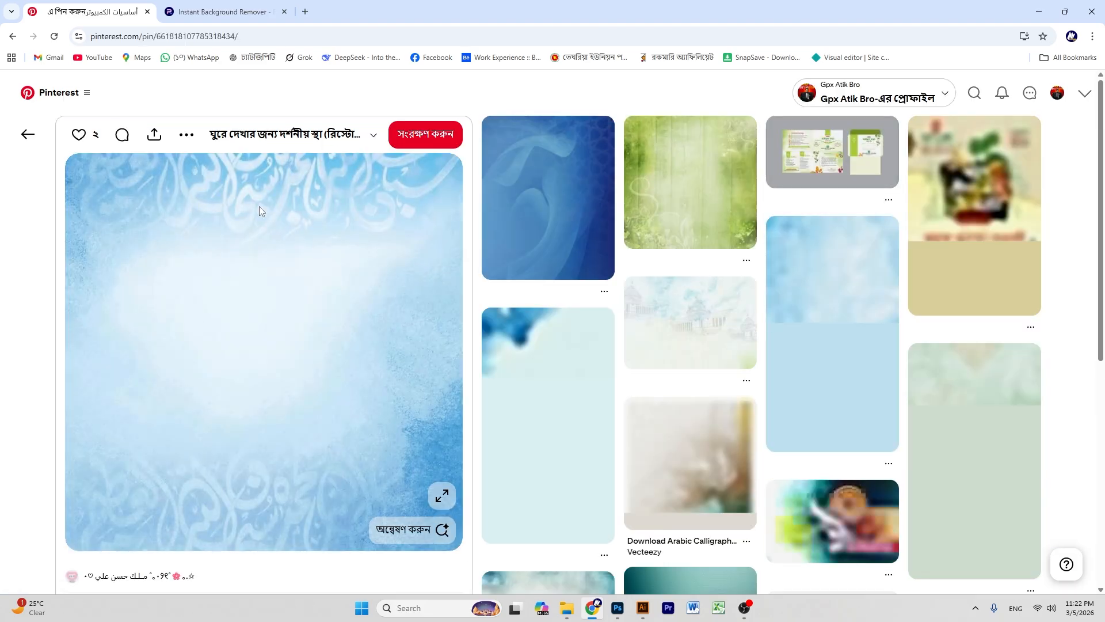
{"action": "right_click", "coordinate": [253, 203]}
{"action": "left_click", "coordinate": [288, 252]}
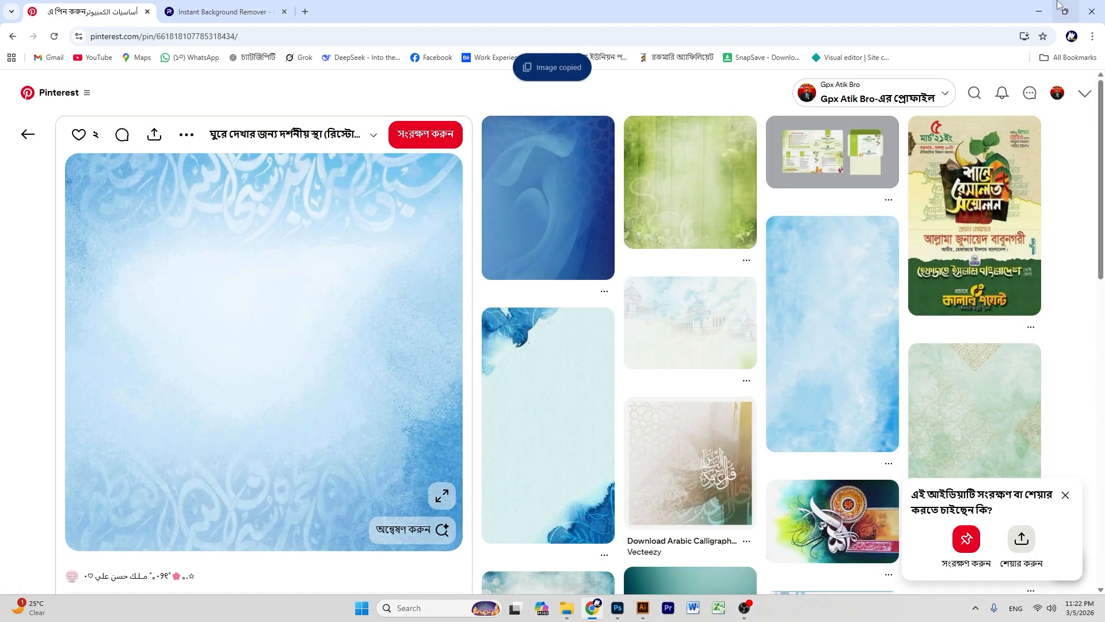
{"action": "left_click", "coordinate": [1040, 7]}
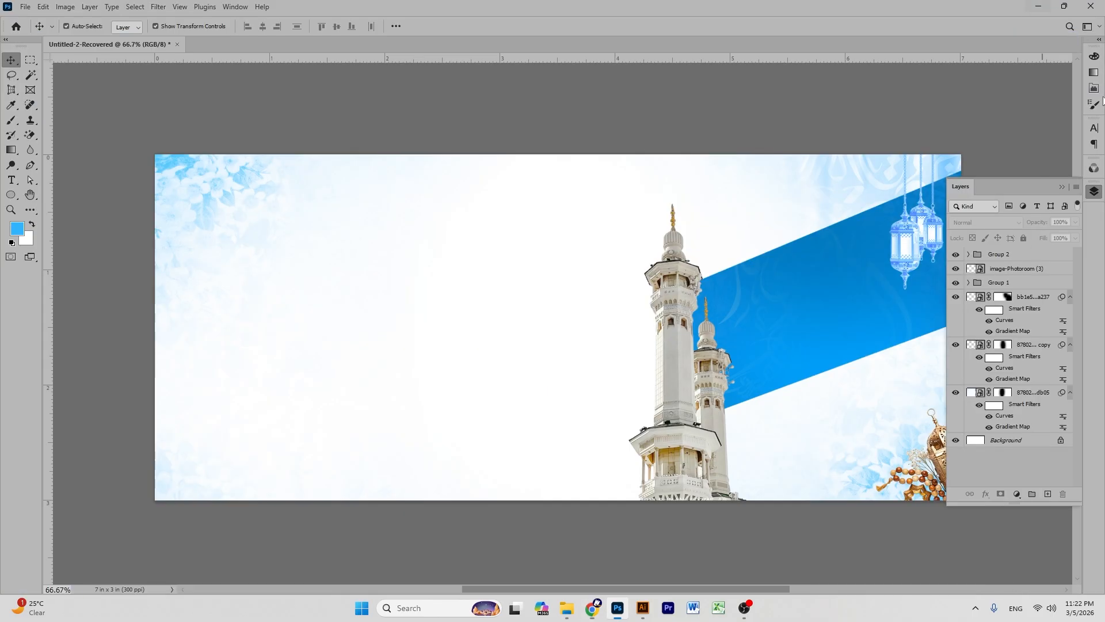
- Paste the calligraphy image above the upper smart object and stretch it to the banner's top and bottom
{"action": "left_click", "coordinate": [1031, 297]}
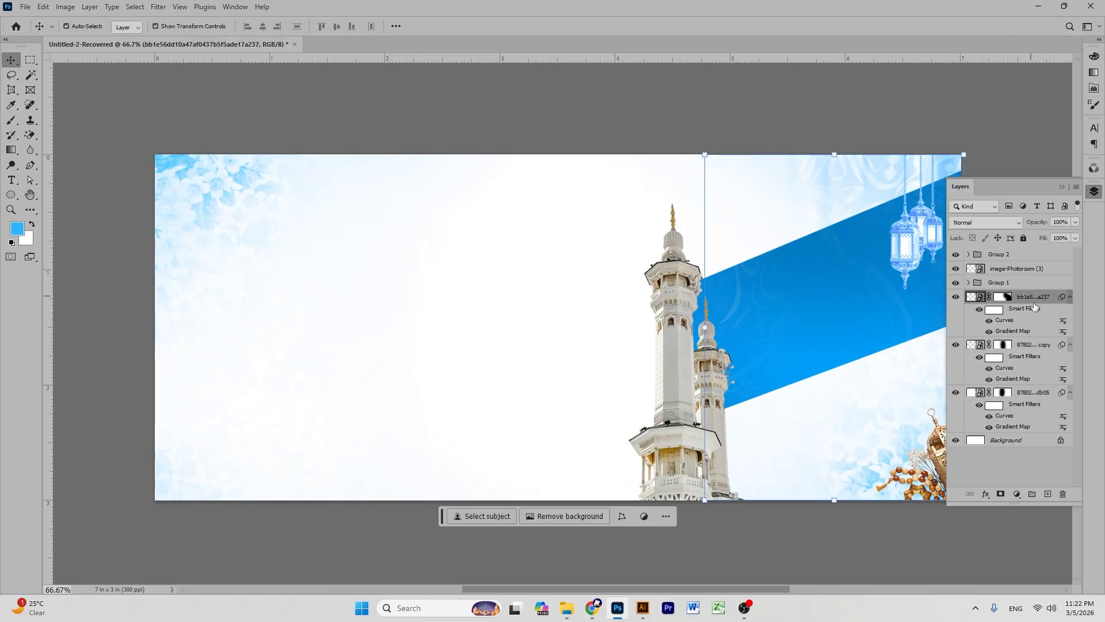
{"action": "key", "text": "ctrl+v"}
{"action": "left_click_drag", "start_coordinate": [559, 179], "coordinate": [559, 145]}
{"action": "left_click_drag", "start_coordinate": [558, 465], "coordinate": [557, 574]}
{"action": "left_click_drag", "start_coordinate": [563, 280], "coordinate": [529, 278]}
{"action": "left_click_drag", "start_coordinate": [741, 366], "coordinate": [763, 364]}
{"action": "left_click_drag", "start_coordinate": [715, 222], "coordinate": [722, 233]}
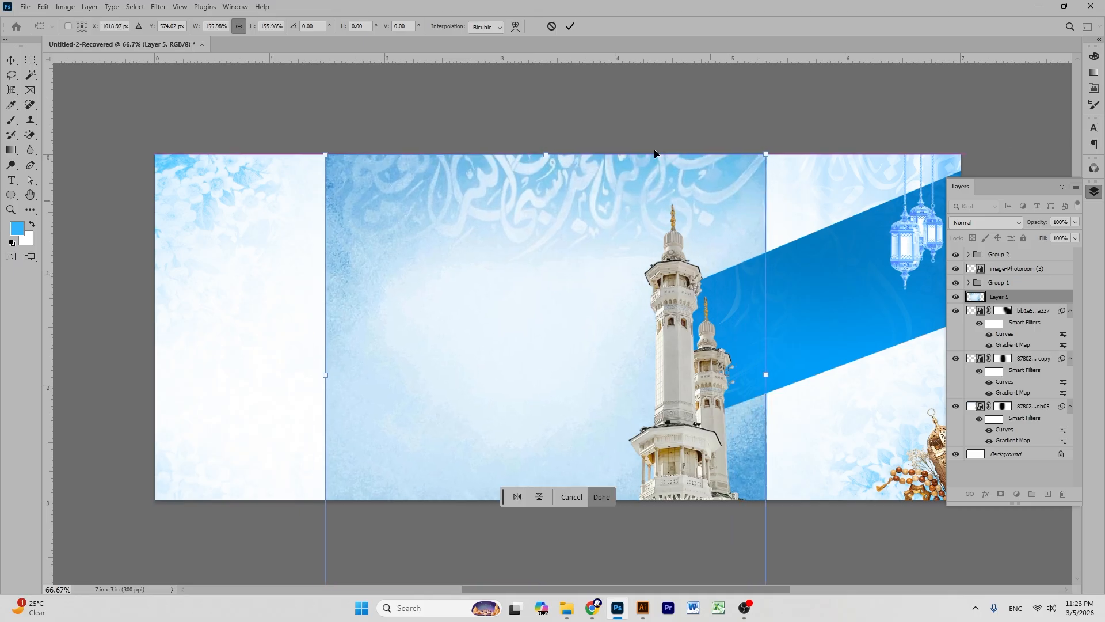
{"action": "left_click", "coordinate": [569, 27]}
- Recolour Layer 5 with a Gradient Map
{"action": "left_click", "coordinate": [605, 104]}
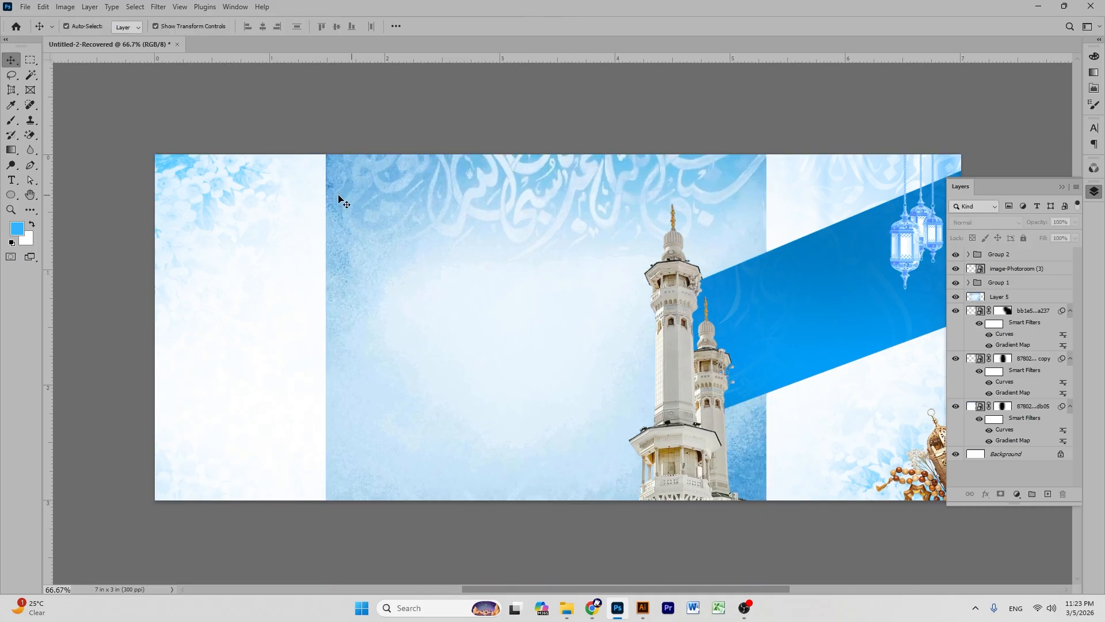
{"action": "left_click", "coordinate": [60, 8]}
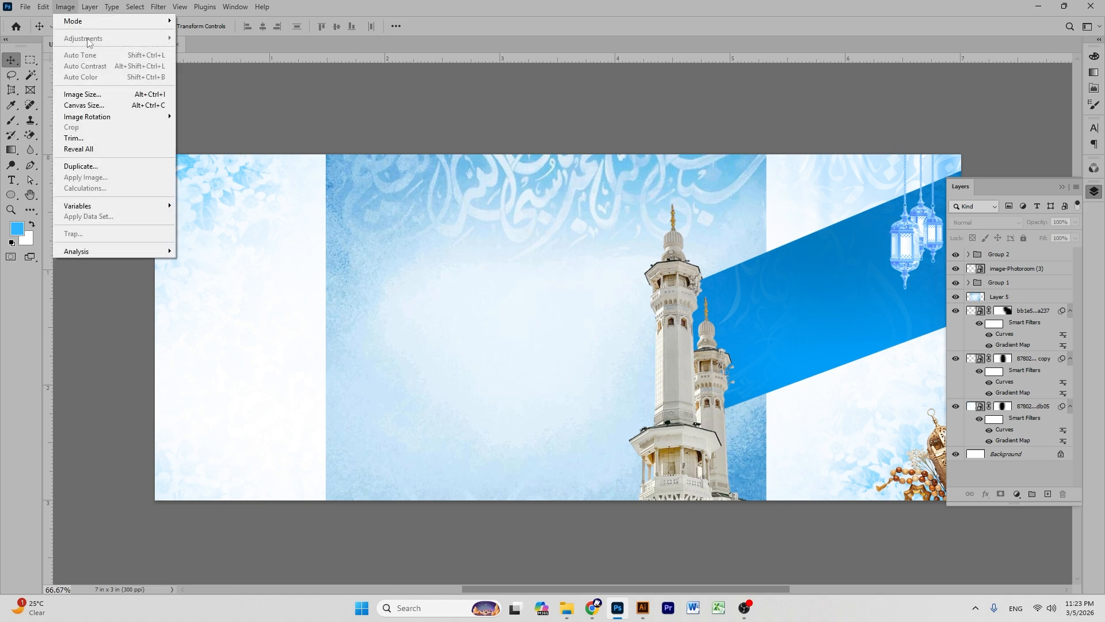
{"action": "mouse_move", "coordinate": [135, 7]}
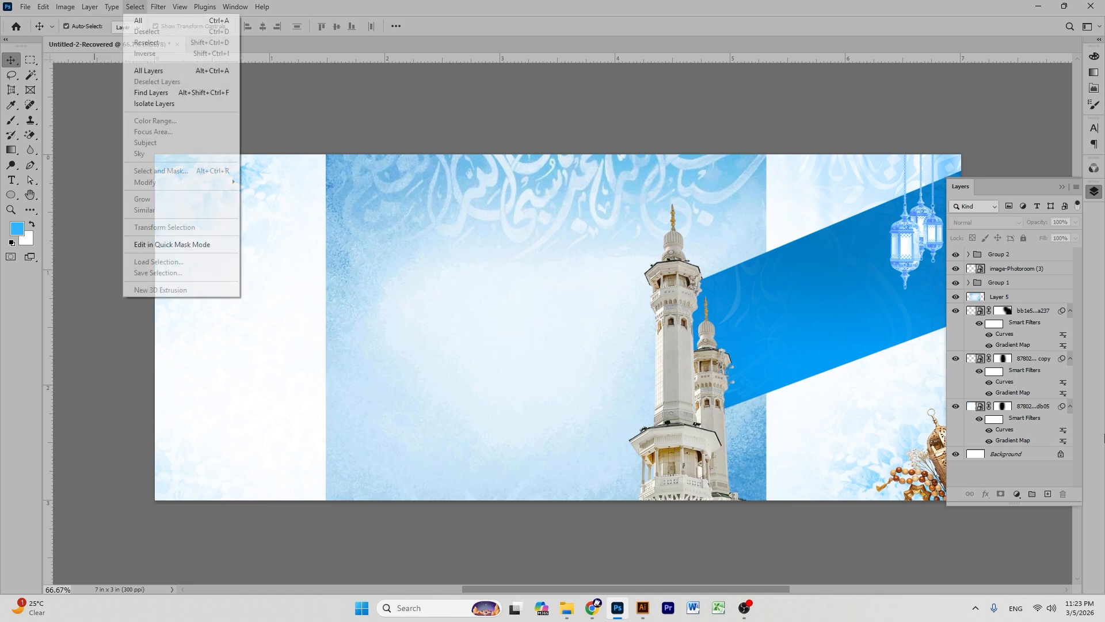
{"action": "left_click", "coordinate": [1000, 296]}
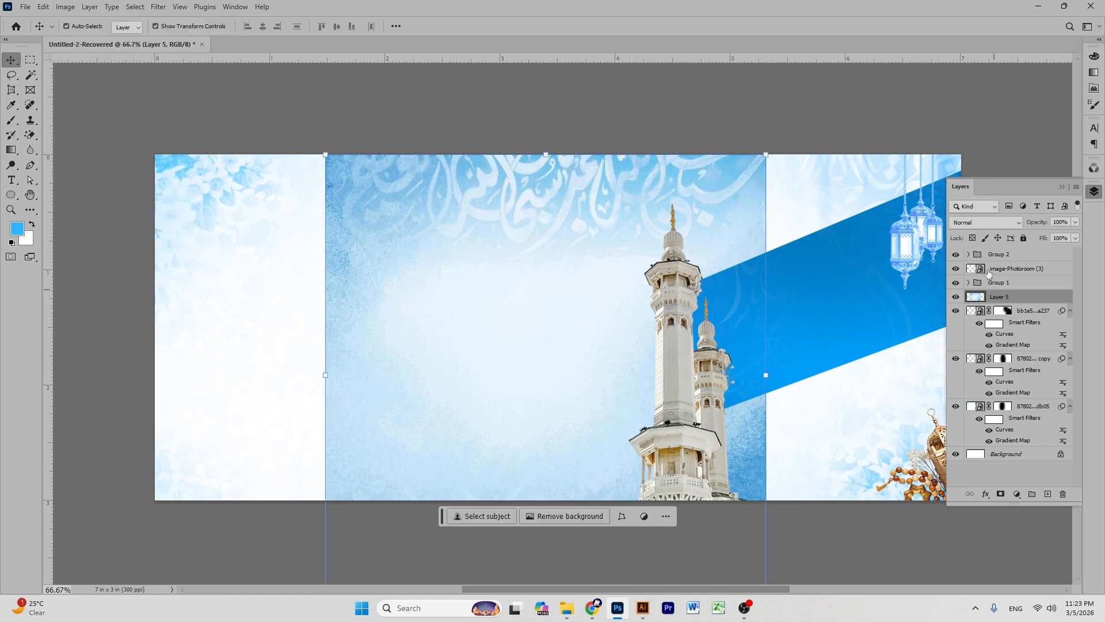
{"action": "left_click", "coordinate": [72, 9]}
{"action": "mouse_move", "coordinate": [103, 38]}
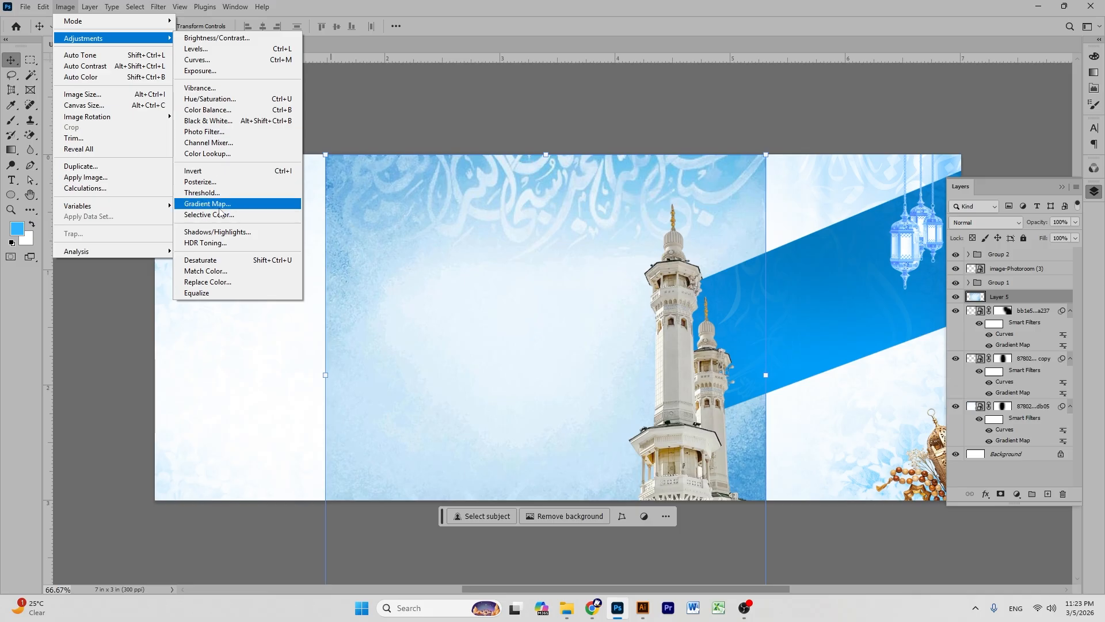
{"action": "left_click", "coordinate": [218, 207]}
{"action": "left_click", "coordinate": [641, 172]}
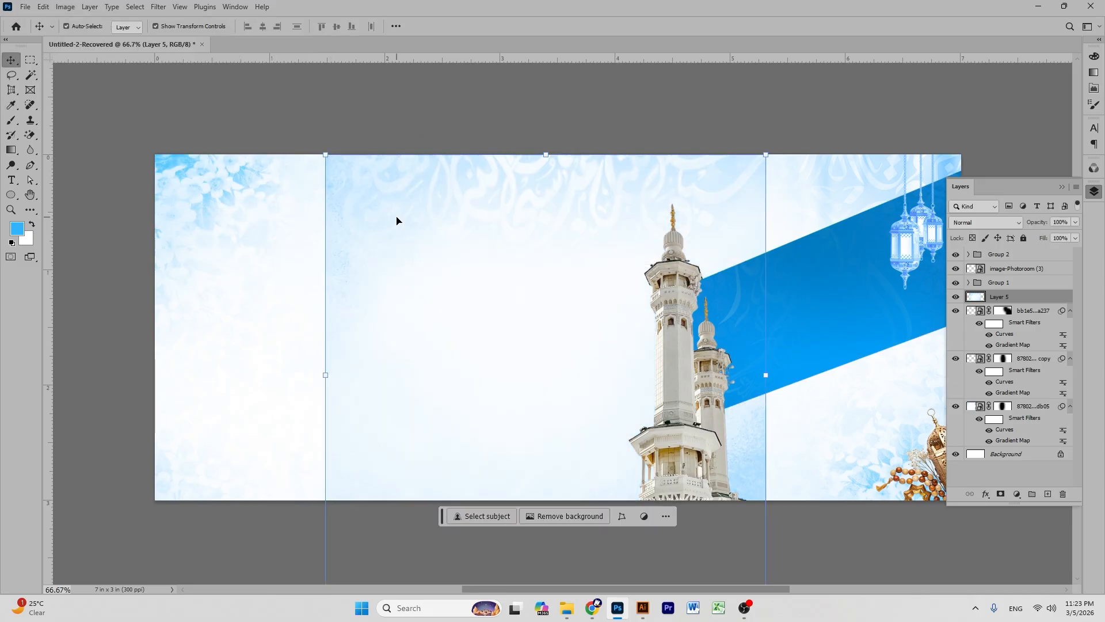
- Darken Layer 5 with a Curves adjustment, pulling the midtones down
{"action": "key", "text": "ctrl+m"}
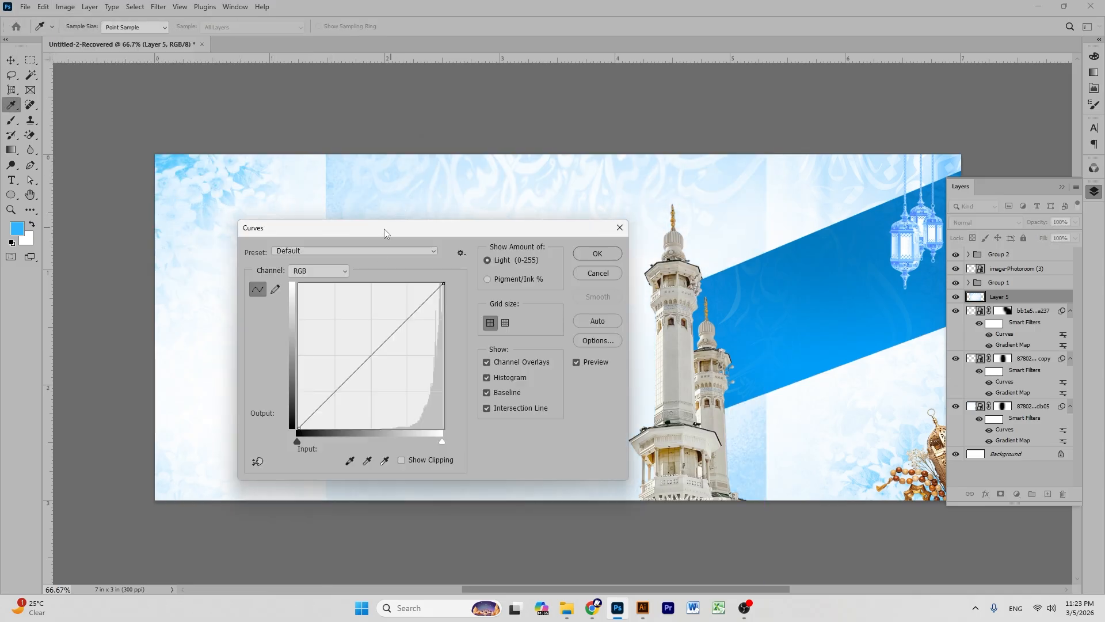
{"action": "left_click_drag", "start_coordinate": [385, 233], "coordinate": [310, 289]}
{"action": "left_click_drag", "start_coordinate": [292, 414], "coordinate": [306, 437]}
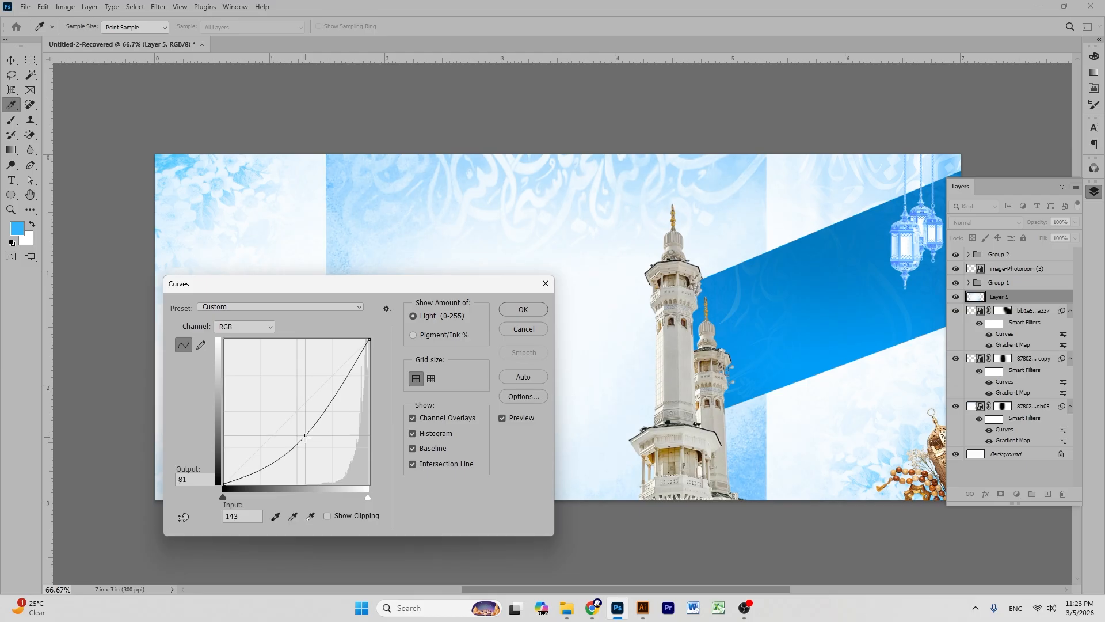
{"action": "left_click_drag", "start_coordinate": [345, 397], "coordinate": [362, 355]}
{"action": "left_click", "coordinate": [523, 312]}
{"action": "key", "text": "v"}
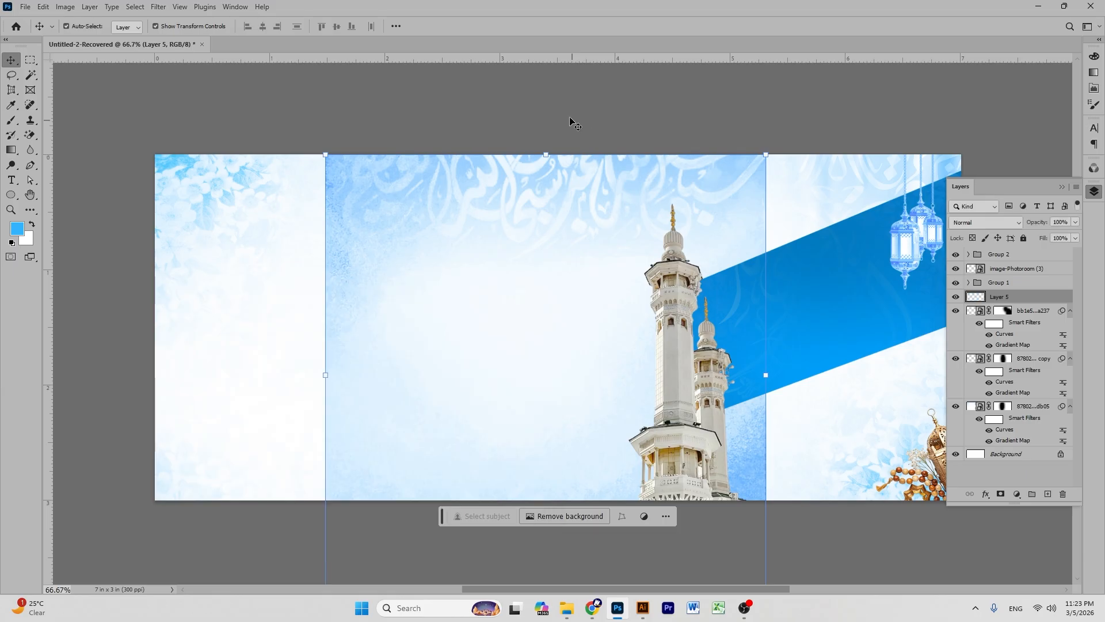
{"action": "left_click", "coordinate": [987, 298]}
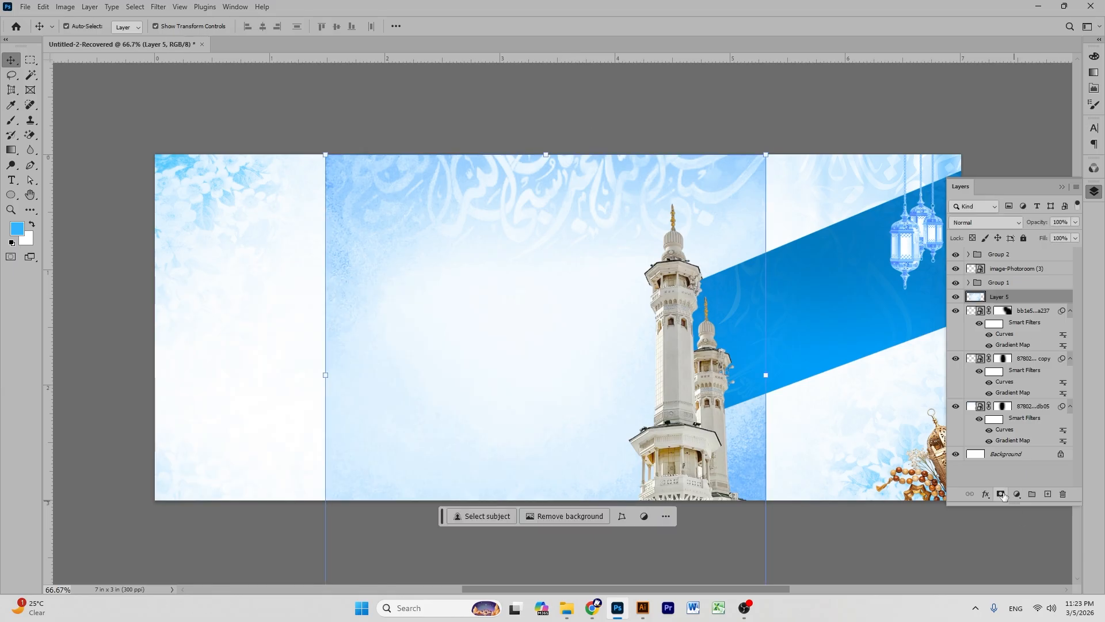
- Mask Layer 5 and brush out its lower right, left strip and middle areas
{"action": "left_click", "coordinate": [15, 125]}
{"action": "left_click_drag", "start_coordinate": [774, 521], "coordinate": [811, 344]}
{"action": "mouse_move", "coordinate": [833, 184]}
{"action": "left_mouse_down"}
{"action": "mouse_move", "coordinate": [806, 236]}
{"action": "mouse_move", "coordinate": [822, 145]}
{"action": "mouse_move", "coordinate": [782, 337]}
{"action": "mouse_move", "coordinate": [804, 216]}
{"action": "left_mouse_up"}
{"action": "mouse_move", "coordinate": [239, 174]}
{"action": "left_mouse_down"}
{"action": "mouse_move", "coordinate": [271, 148]}
{"action": "mouse_move", "coordinate": [284, 420]}
{"action": "mouse_move", "coordinate": [266, 616]}
{"action": "left_mouse_up"}
{"action": "mouse_move", "coordinate": [773, 508]}
{"action": "left_mouse_down"}
{"action": "mouse_move", "coordinate": [81, 620]}
{"action": "mouse_move", "coordinate": [577, 475]}
{"action": "mouse_move", "coordinate": [60, 488]}
{"action": "mouse_move", "coordinate": [607, 355]}
{"action": "left_mouse_up"}
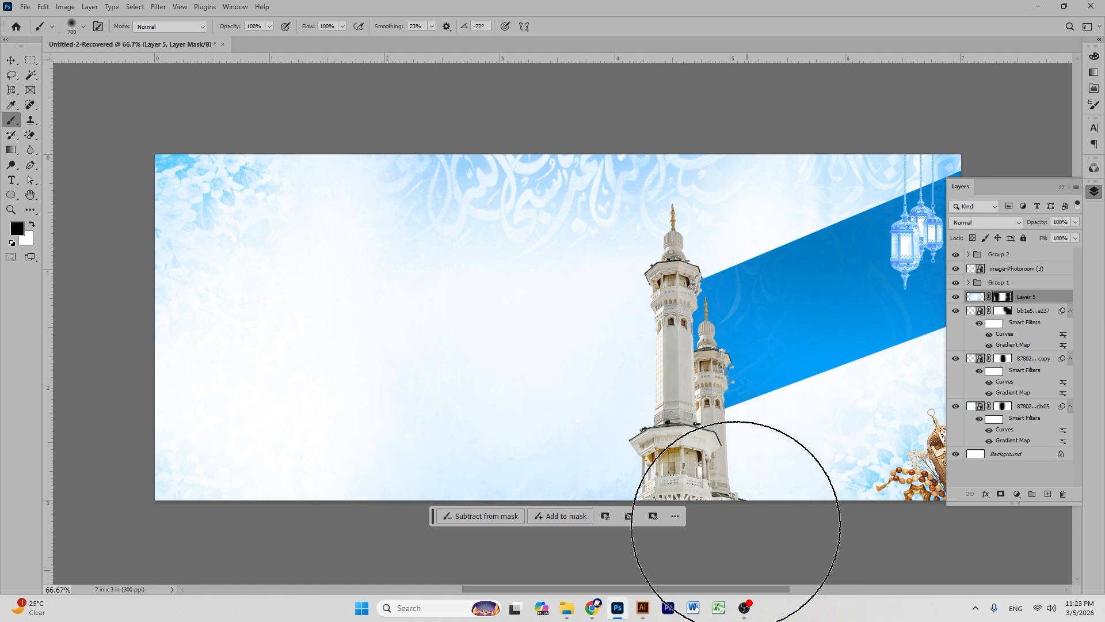
{"action": "mouse_move", "coordinate": [330, 376]}
{"action": "left_mouse_down"}
{"action": "mouse_move", "coordinate": [246, 332]}
{"action": "mouse_move", "coordinate": [607, 301]}
{"action": "mouse_move", "coordinate": [525, 283]}
{"action": "mouse_move", "coordinate": [364, 336]}
{"action": "left_mouse_up"}
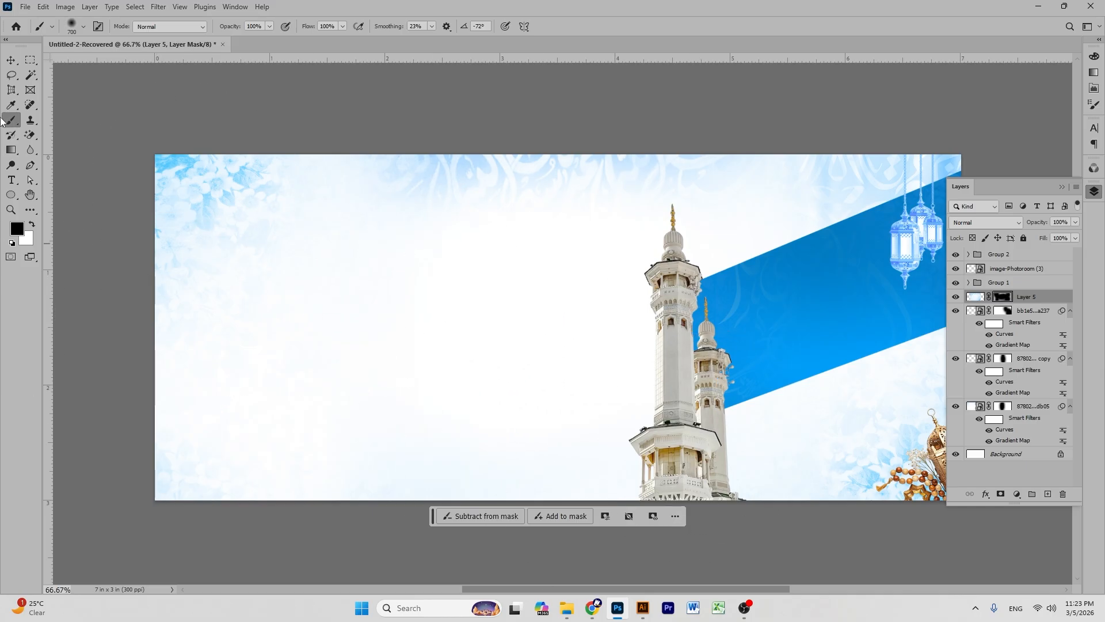
- Add an empty new layer above Layer 5
{"action": "left_click", "coordinate": [305, 100]}
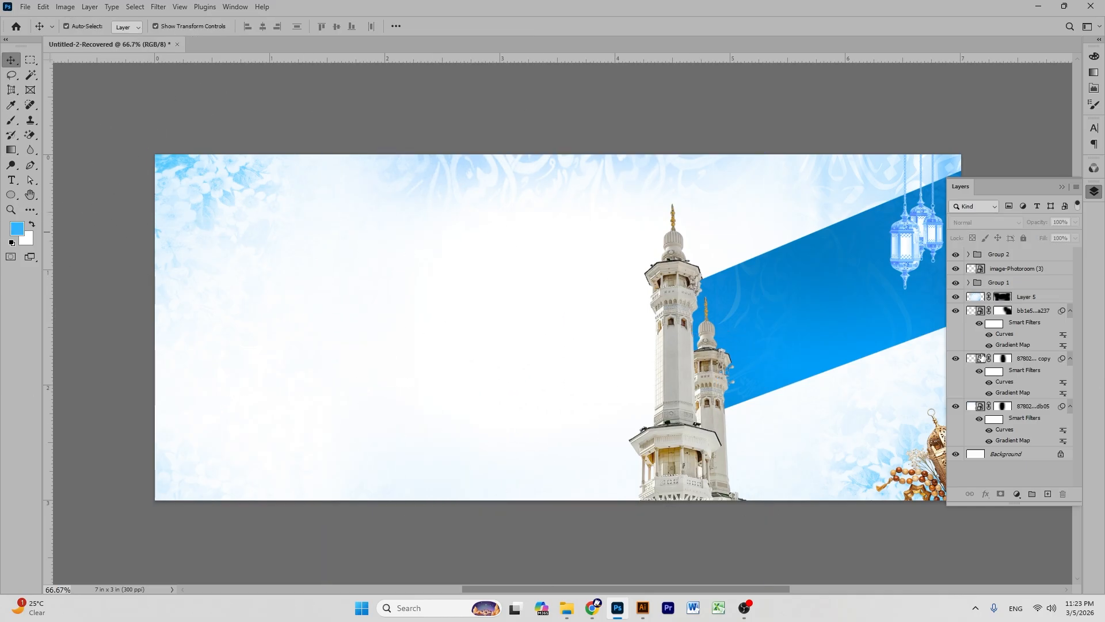
{"action": "left_click", "coordinate": [1021, 299]}
{"action": "left_click", "coordinate": [1046, 494]}
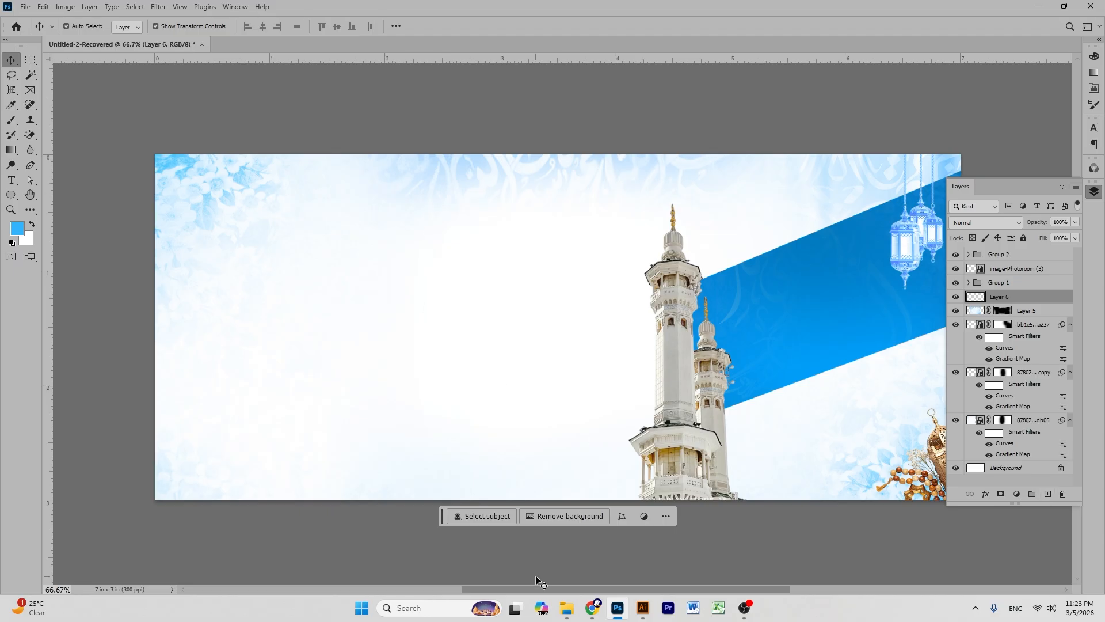
- Rerun the recent 'arabic pattern' search on Pinterest and open a beige geometric pin
{"action": "left_click", "coordinate": [593, 607]}
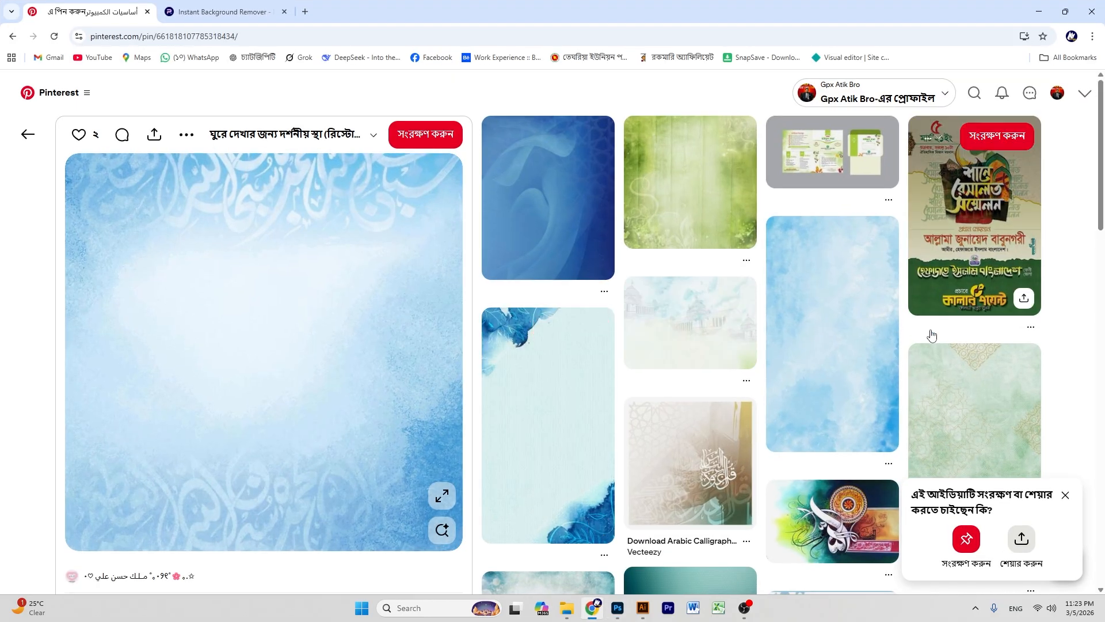
{"action": "scroll", "coordinate": [916, 332], "scroll_direction": "down", "scroll_amount": 3}
{"action": "scroll", "coordinate": [825, 324], "scroll_direction": "up", "scroll_amount": 3}
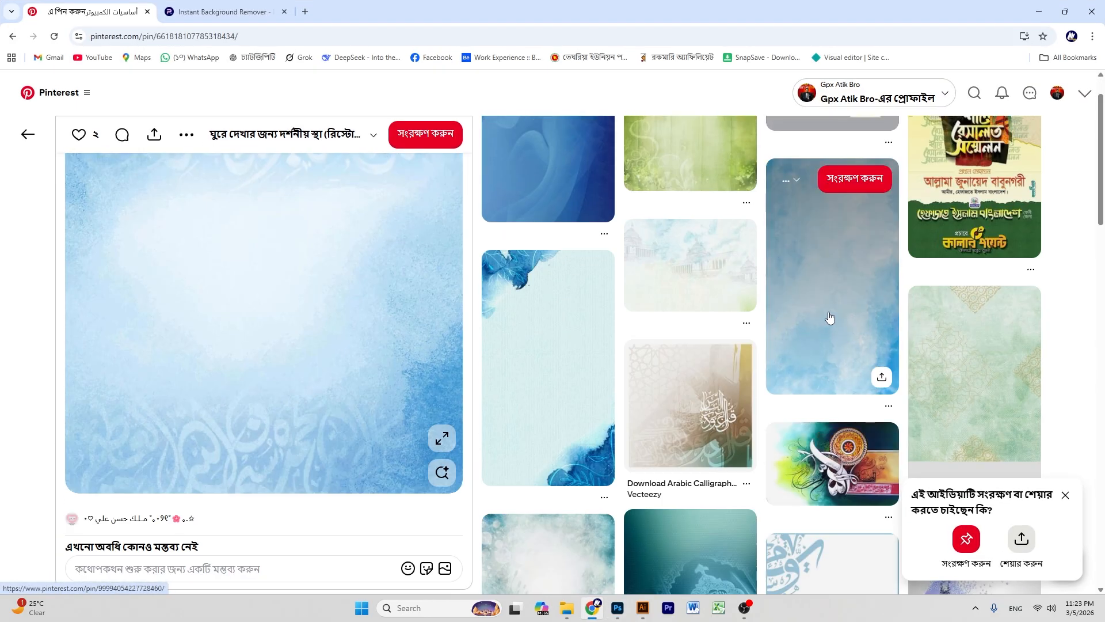
{"action": "scroll", "coordinate": [829, 317], "scroll_direction": "down", "scroll_amount": 20}
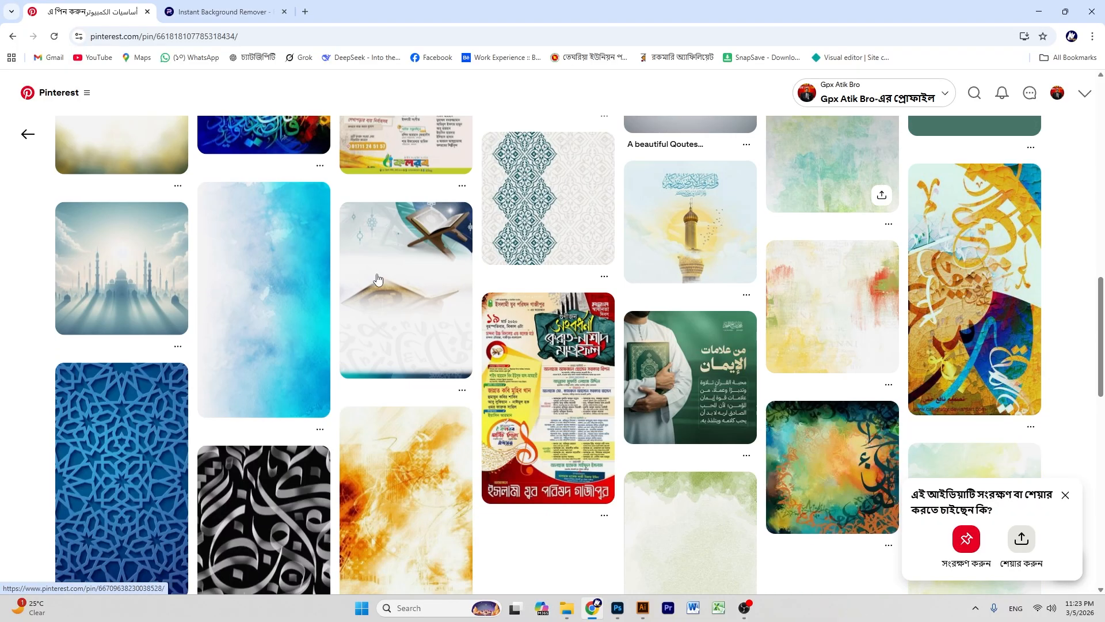
{"action": "left_click", "coordinate": [974, 92]}
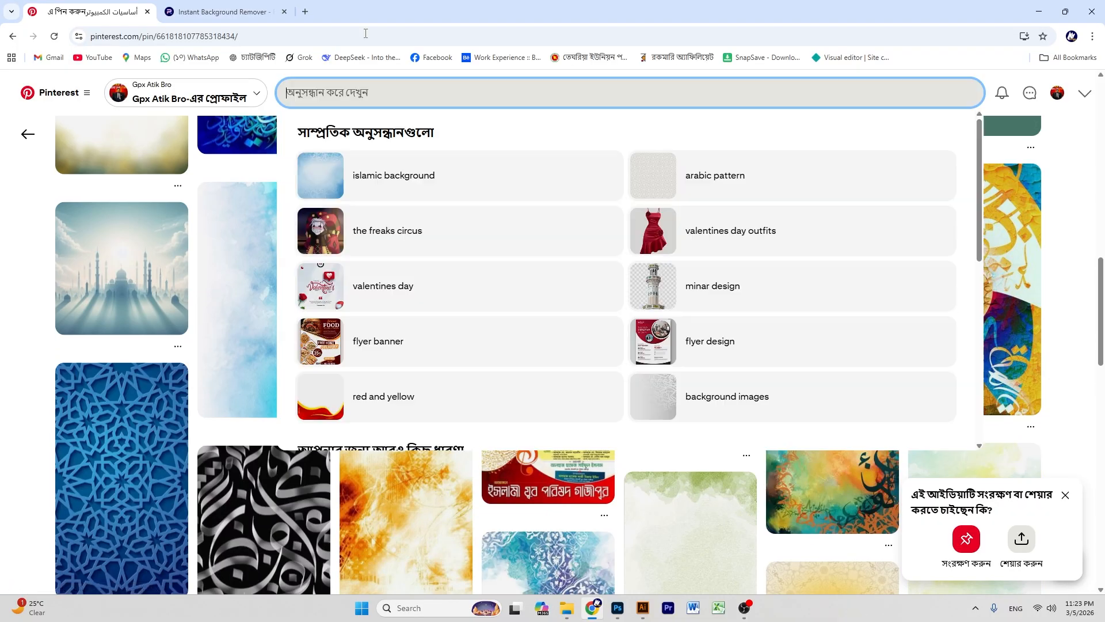
{"action": "left_click", "coordinate": [759, 176]}
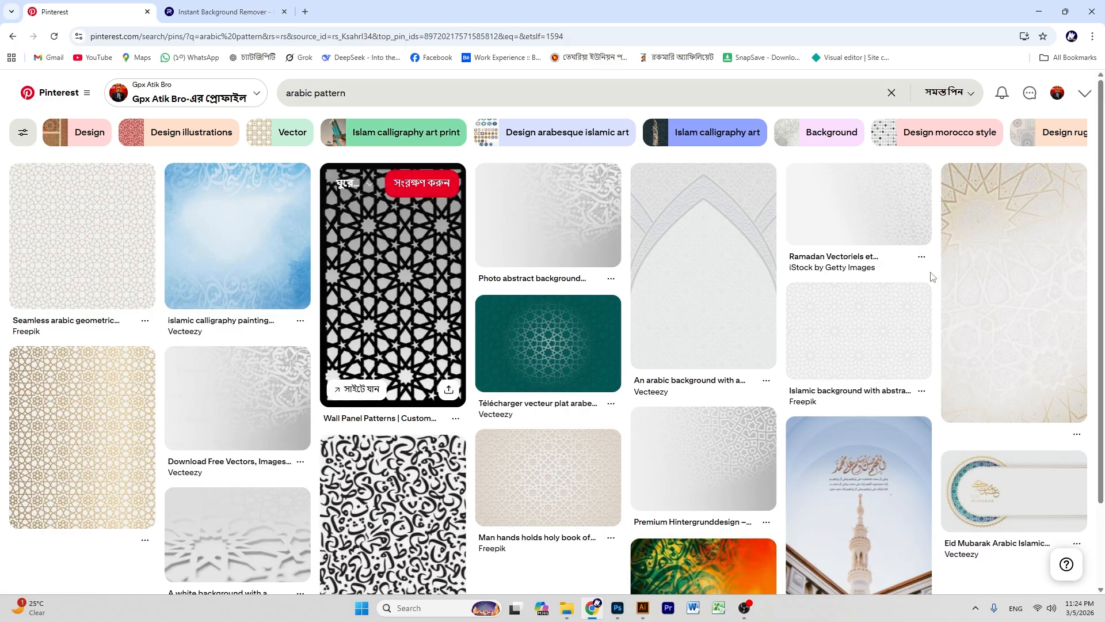
{"action": "scroll", "coordinate": [618, 270], "scroll_direction": "down", "scroll_amount": 3}
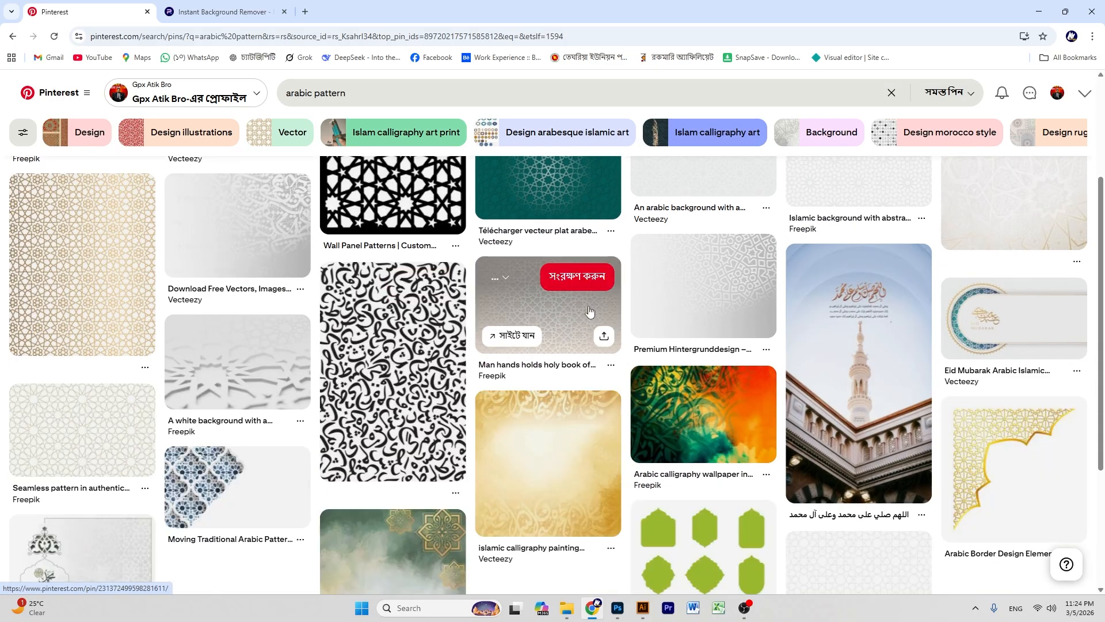
{"action": "left_click", "coordinate": [589, 304]}
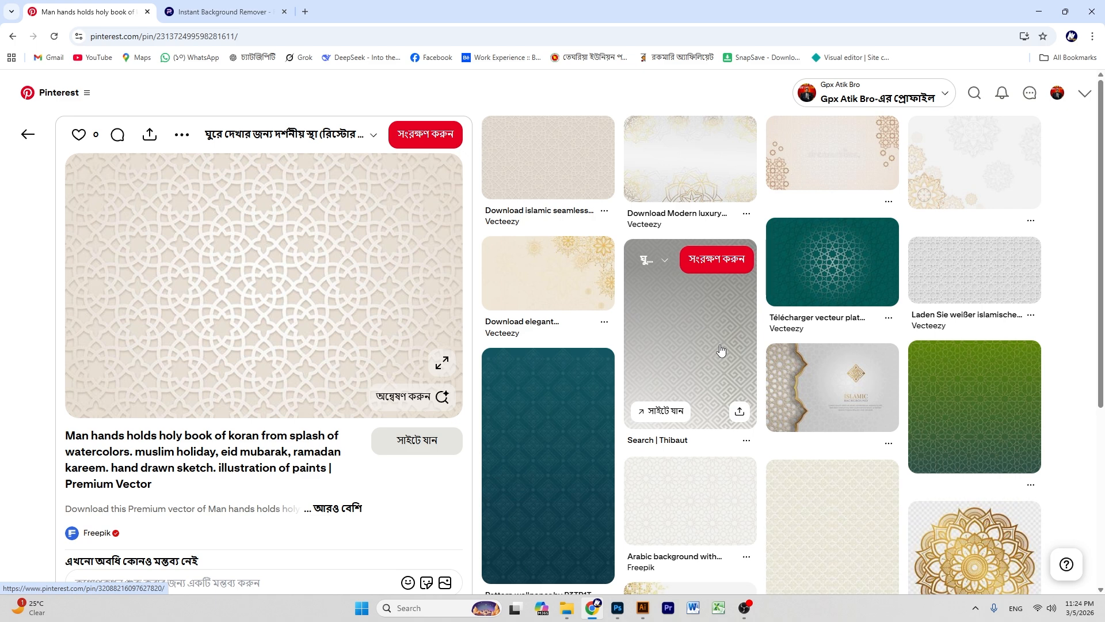
- Copy the white diamond-pattern background image and paste it into the Photoshop banner
{"action": "left_click", "coordinate": [717, 344]}
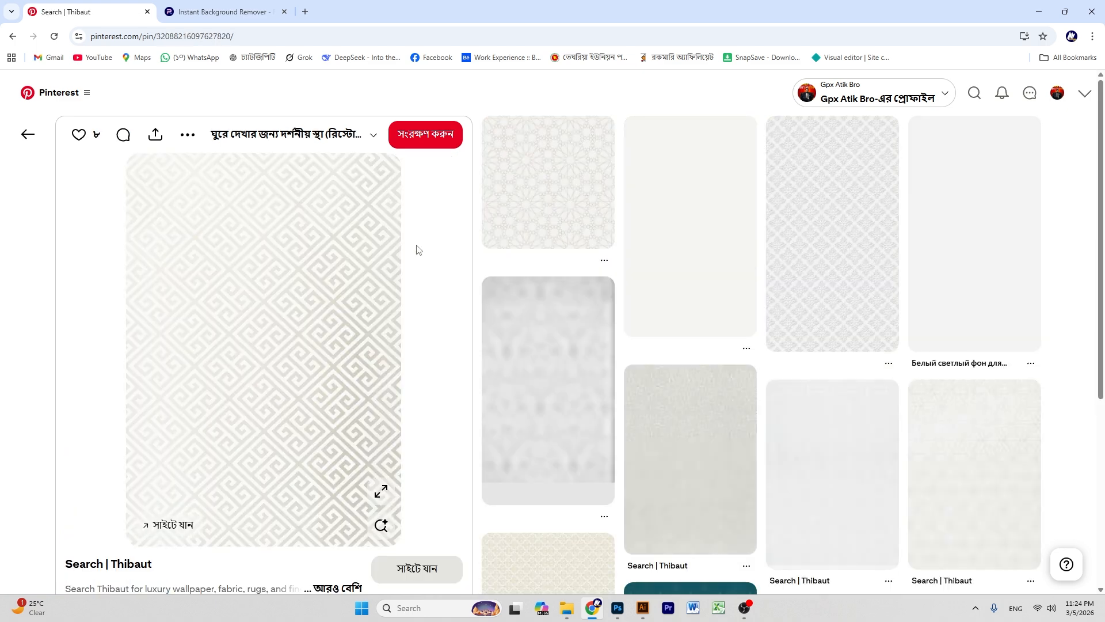
{"action": "left_click", "coordinate": [981, 227]}
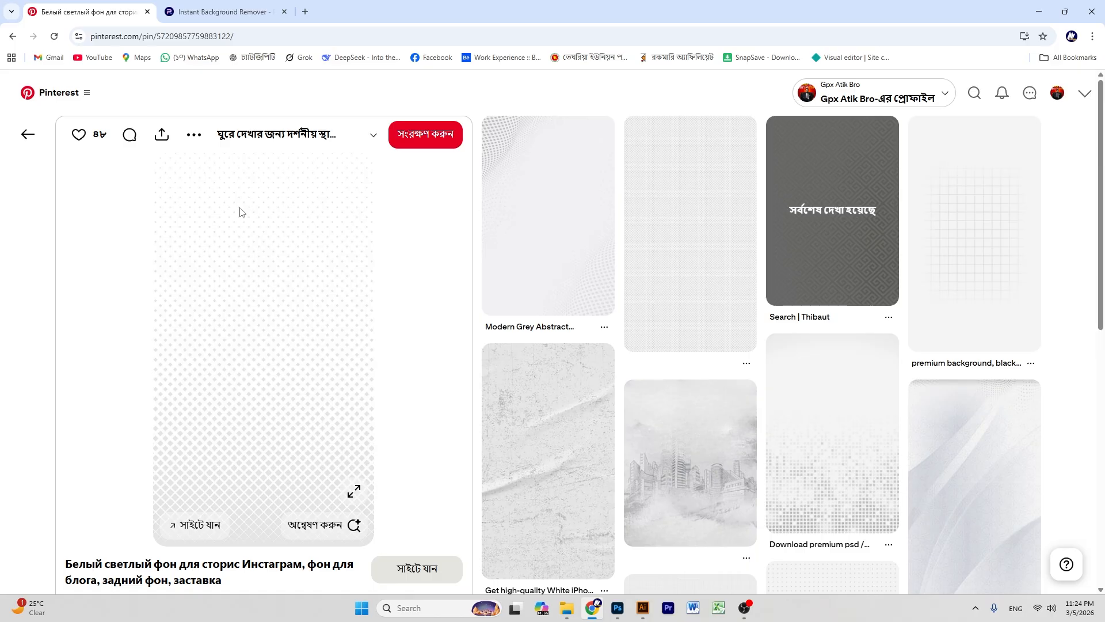
{"action": "right_click", "coordinate": [240, 213]}
{"action": "left_click", "coordinate": [308, 257]}
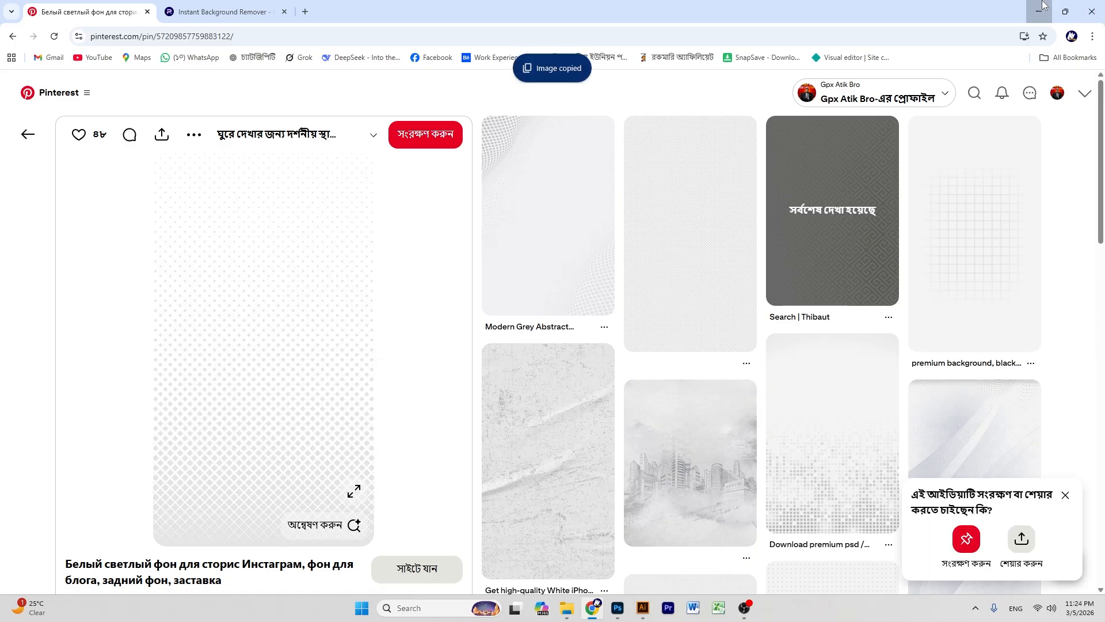
{"action": "left_click", "coordinate": [1043, 5]}
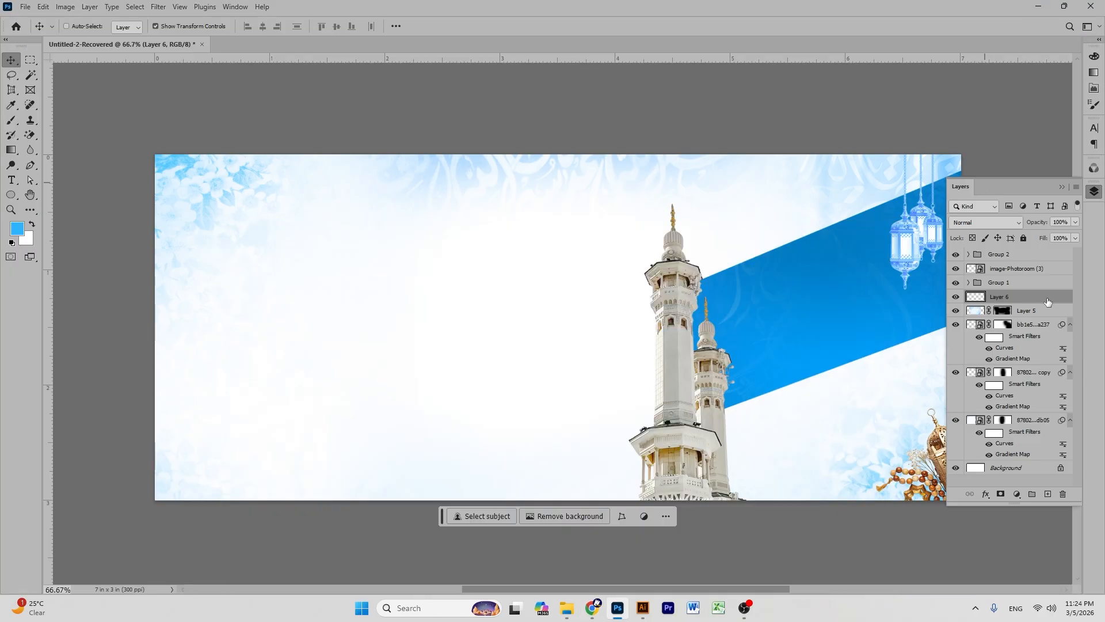
{"action": "key", "text": "ctrl+v"}
- Rotate the diamond pattern 90° and stretch it across most of the banner's width and height
{"action": "left_click_drag", "start_coordinate": [602, 256], "coordinate": [494, 246]}
{"action": "left_click_drag", "start_coordinate": [590, 403], "coordinate": [647, 390]}
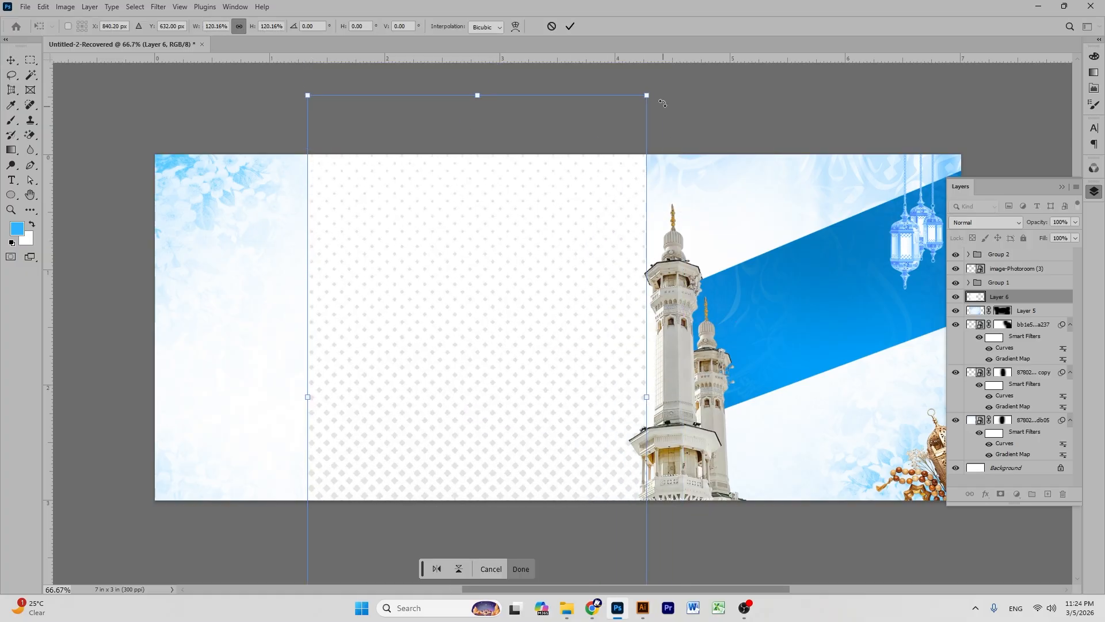
{"action": "left_click_drag", "start_coordinate": [722, 160], "coordinate": [737, 550]}
{"action": "left_click_drag", "start_coordinate": [513, 330], "coordinate": [525, 301]}
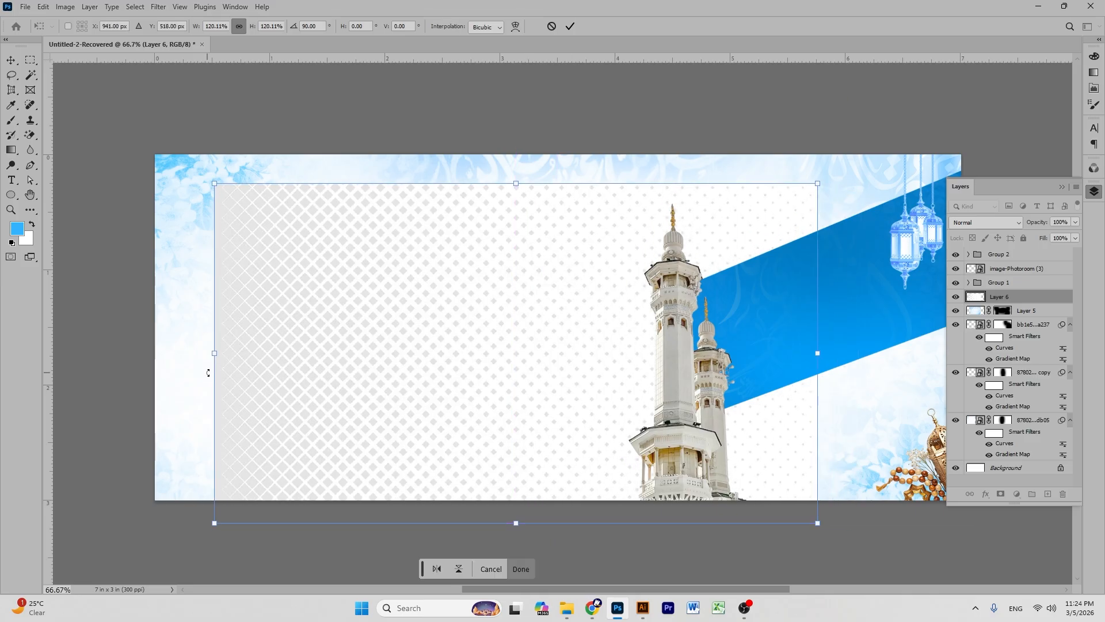
{"action": "left_click_drag", "start_coordinate": [216, 352], "coordinate": [155, 352]}
{"action": "left_click_drag", "start_coordinate": [824, 361], "coordinate": [908, 363]}
{"action": "left_click_drag", "start_coordinate": [926, 366], "coordinate": [884, 369]}
{"action": "left_click_drag", "start_coordinate": [518, 264], "coordinate": [565, 291]}
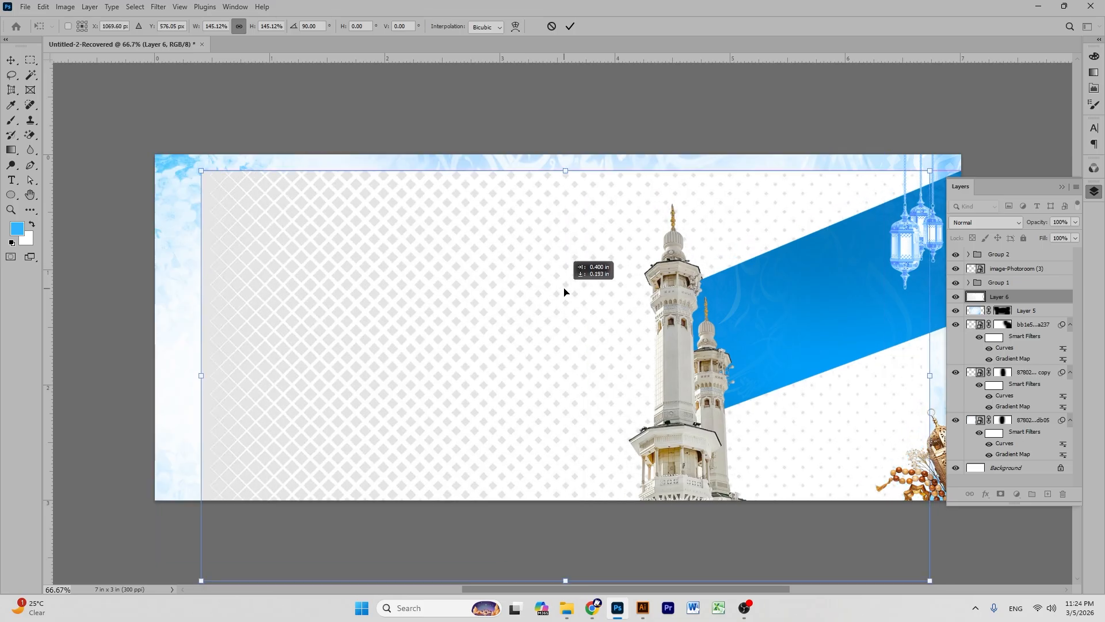
{"action": "left_click", "coordinate": [570, 25]}
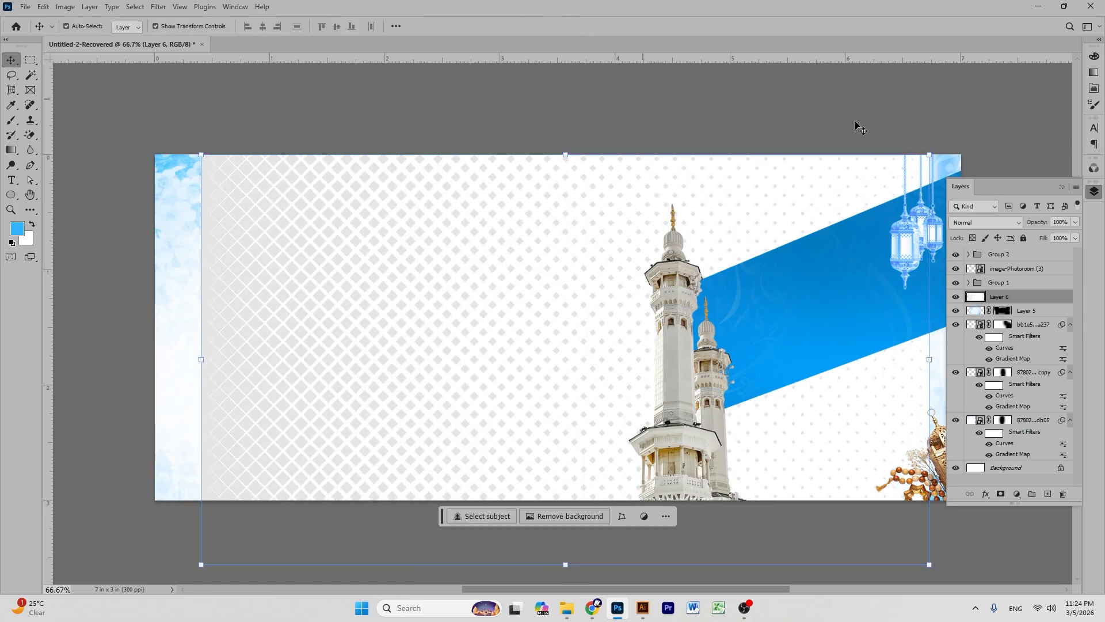
- Set Layer 6's diamond pattern to Multiply at 36% opacity, add a layer mask, and pick the Brush
{"action": "left_click", "coordinate": [985, 222]}
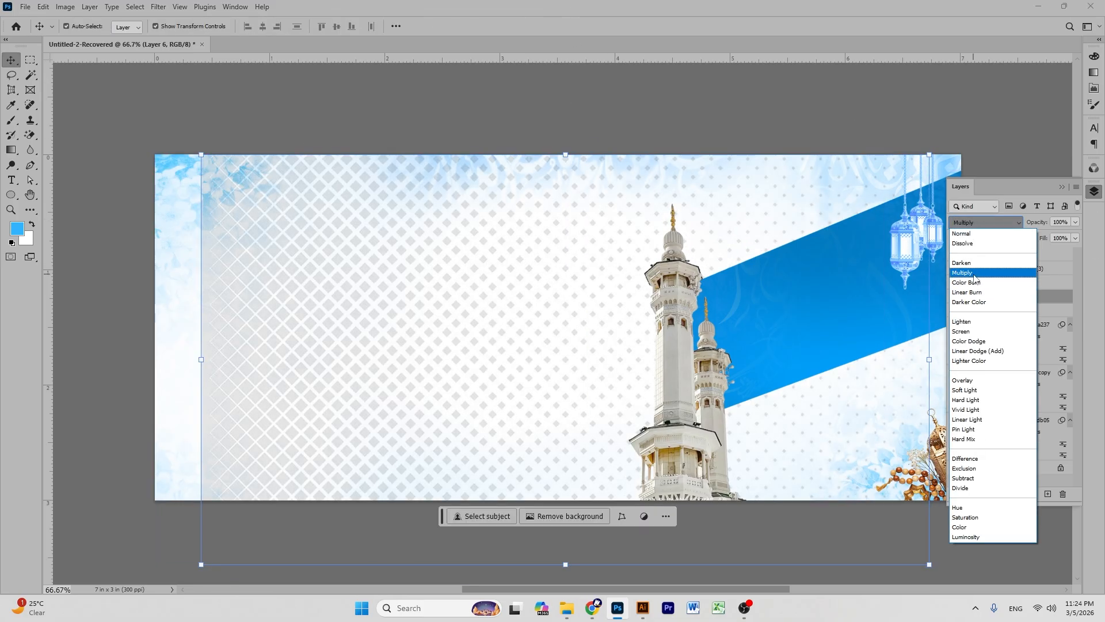
{"action": "left_click", "coordinate": [973, 274]}
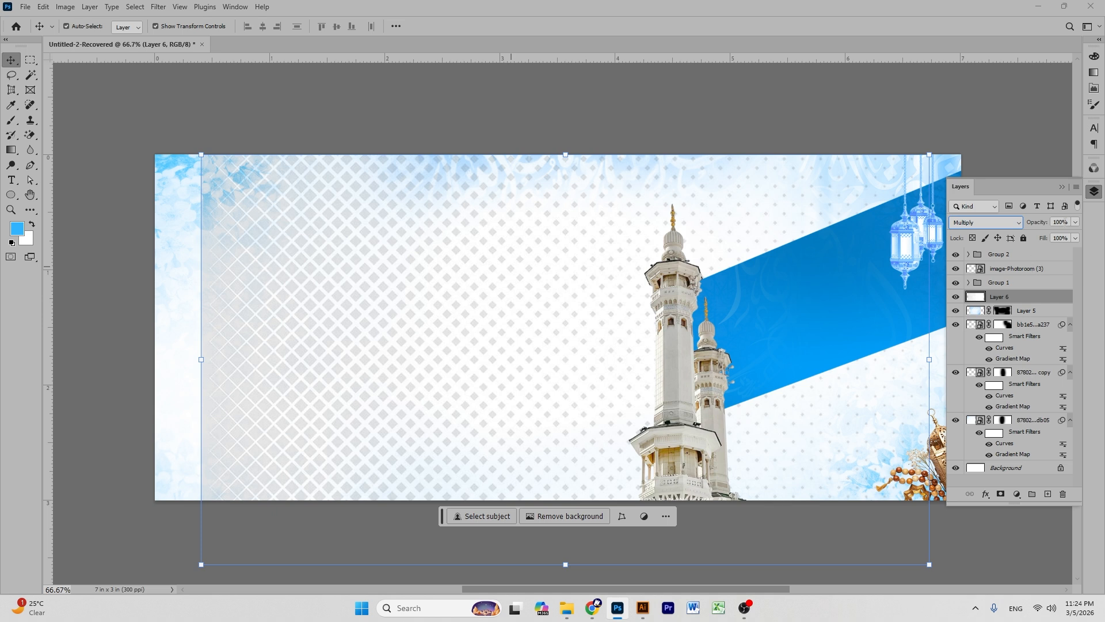
{"action": "left_click", "coordinate": [1074, 222]}
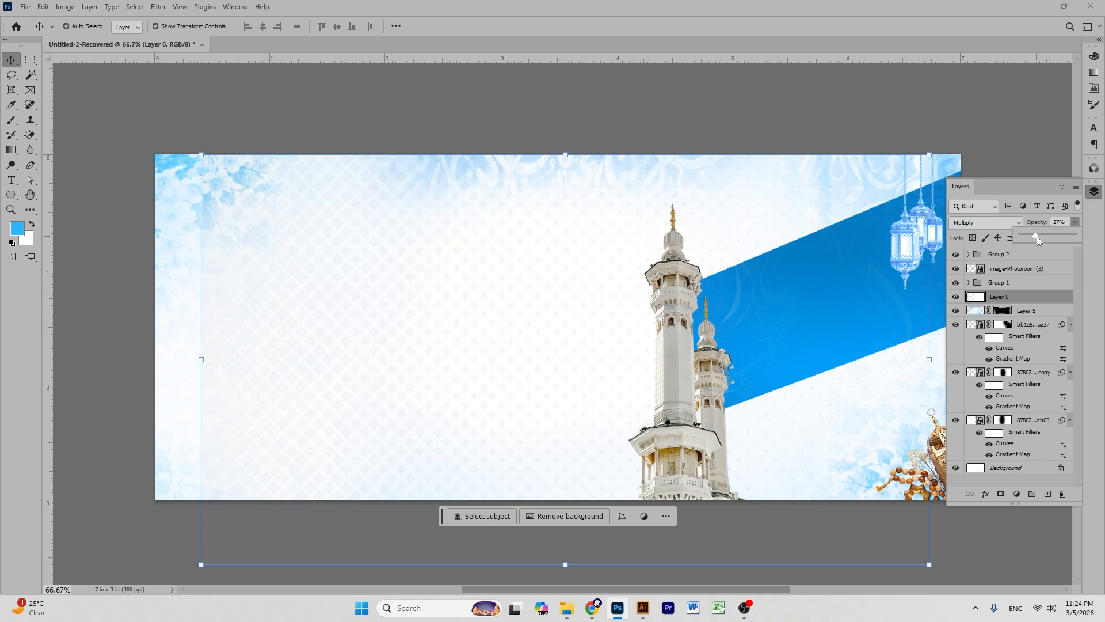
{"action": "left_click", "coordinate": [485, 128]}
{"action": "left_click", "coordinate": [999, 494]}
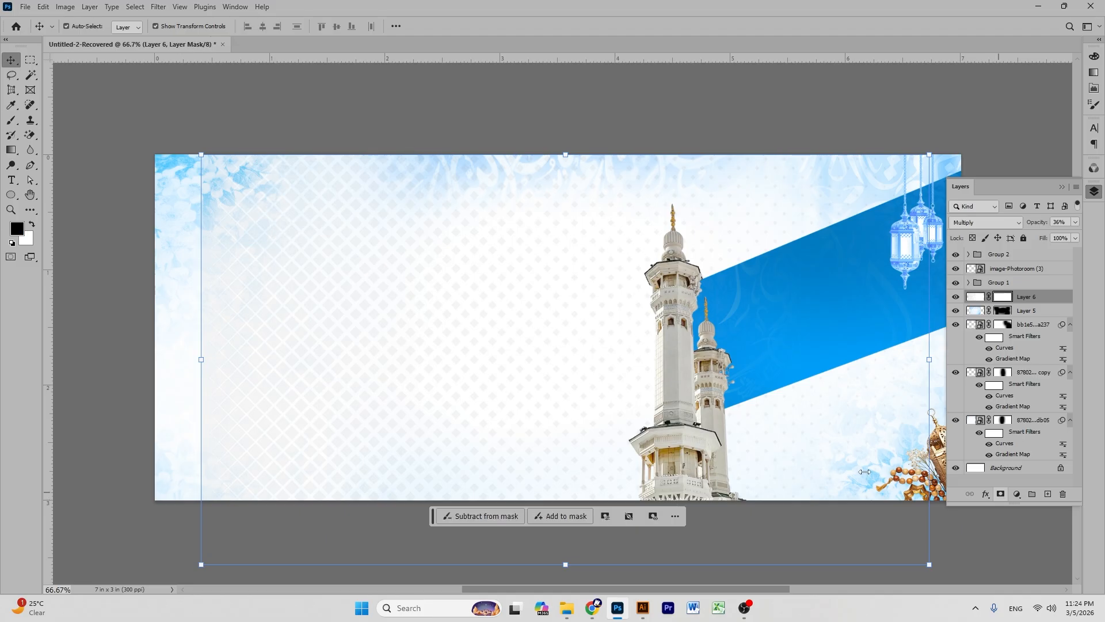
{"action": "left_click", "coordinate": [10, 120]}
- Paint black on Layer 6's mask to hide the pattern along the left edge and banner centre
{"action": "left_click_drag", "start_coordinate": [191, 547], "coordinate": [155, 619]}
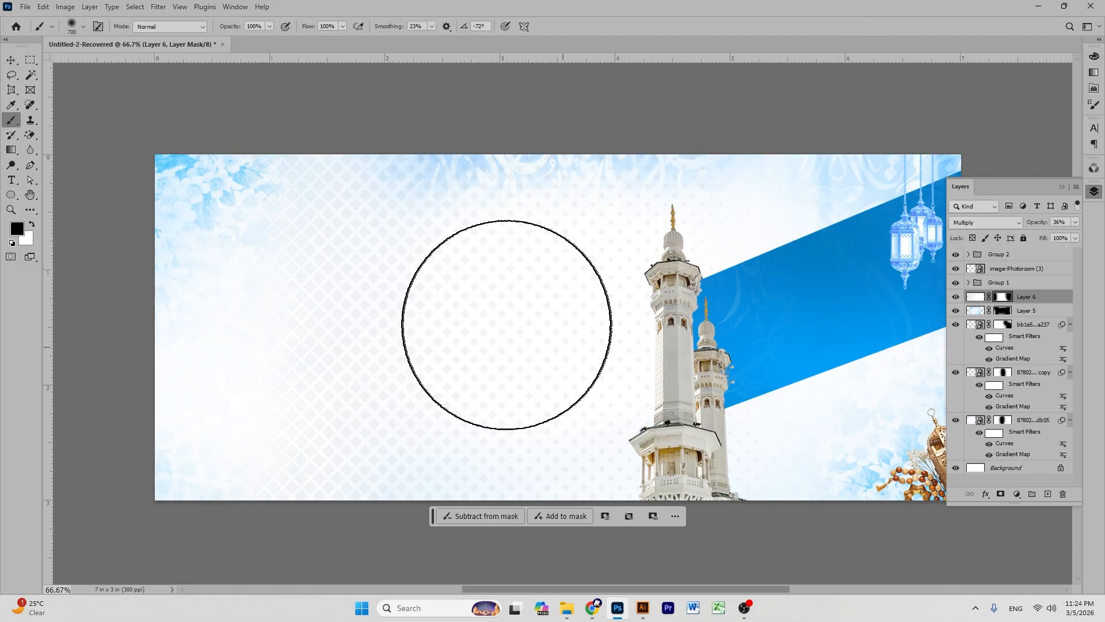
{"action": "left_click", "coordinate": [474, 351]}
{"action": "left_click_drag", "start_coordinate": [541, 347], "coordinate": [403, 345]}
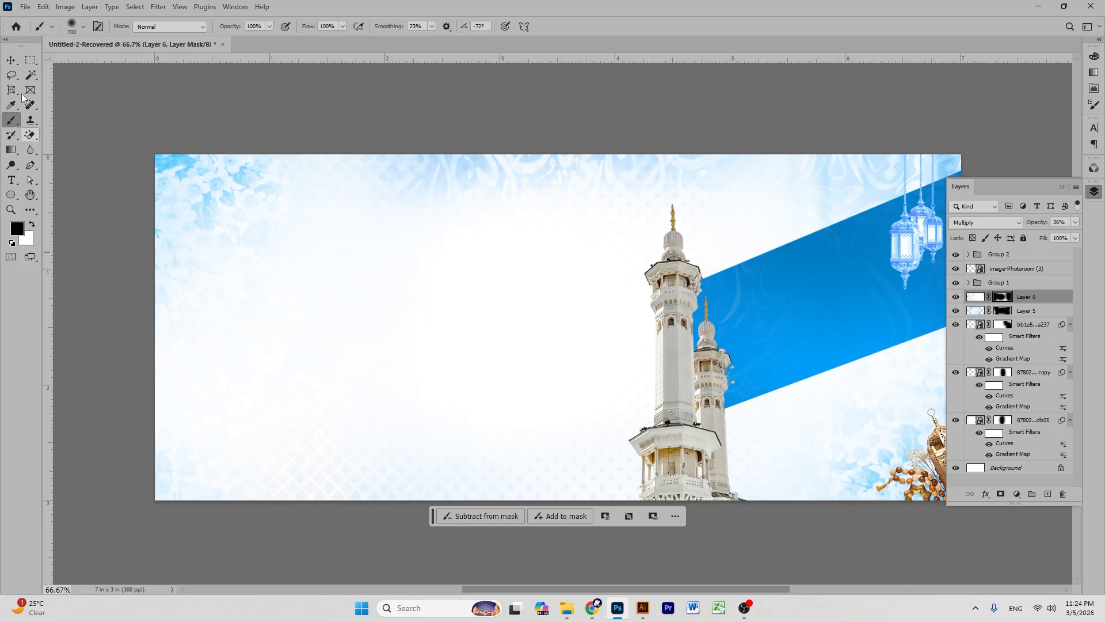
- Enlarge the pattern layer slightly, then deselect it and zoom out to the whole banner
{"action": "left_click", "coordinate": [11, 60]}
{"action": "left_click_drag", "start_coordinate": [198, 360], "coordinate": [179, 359]}
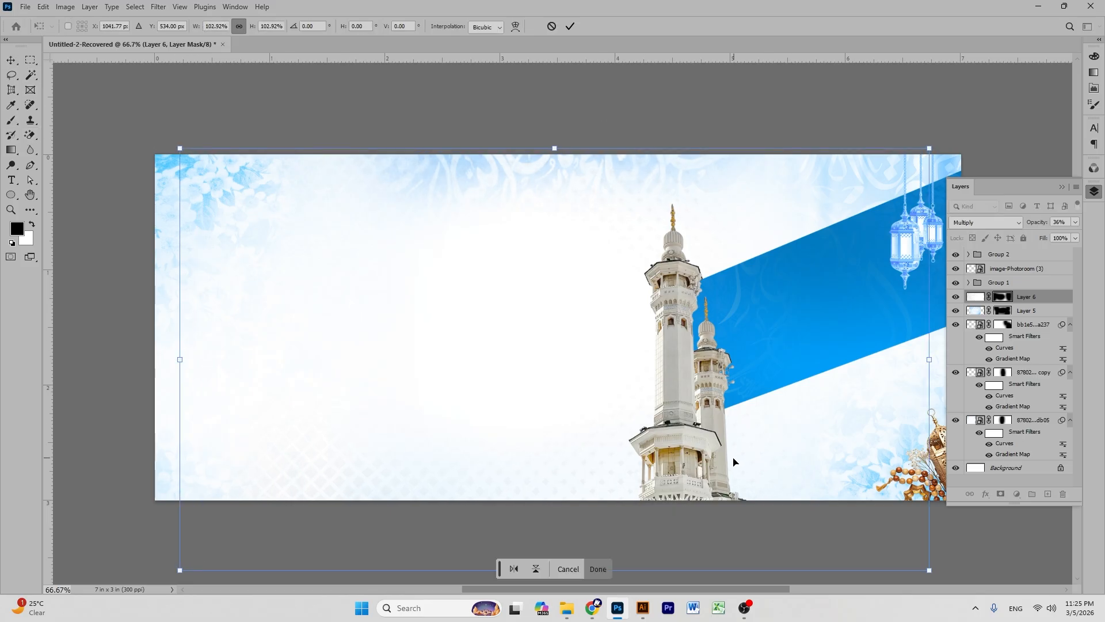
{"action": "left_click", "coordinate": [11, 120]}
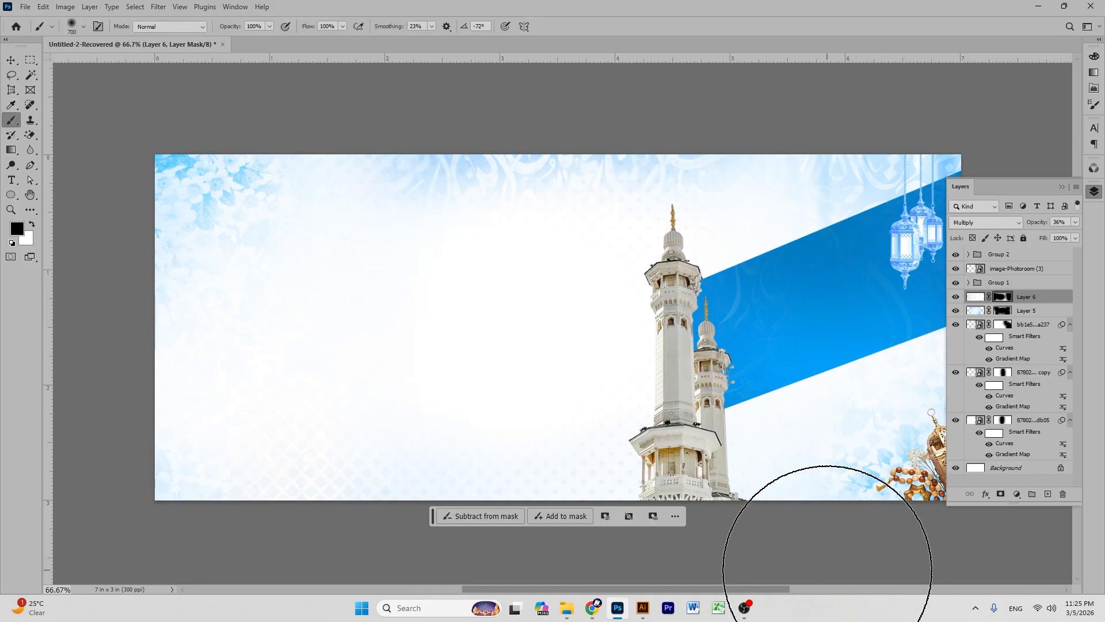
{"action": "left_click", "coordinate": [10, 61]}
{"action": "left_click", "coordinate": [236, 94]}
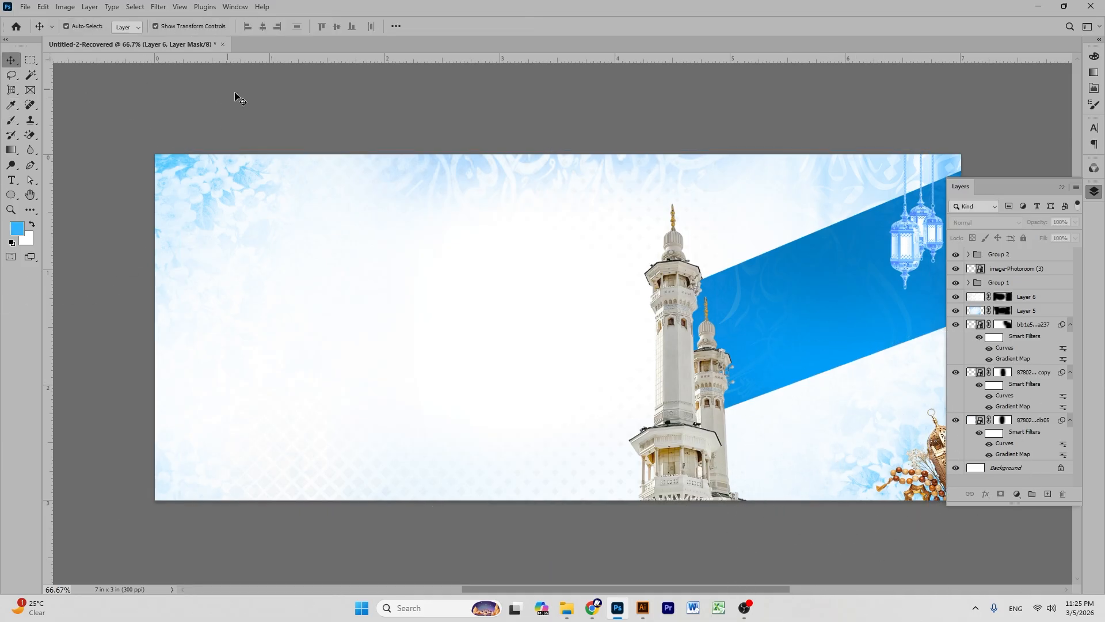
{"action": "key", "text": "ctrl+minus"}
{"action": "key", "text": "ctrl+minus"}
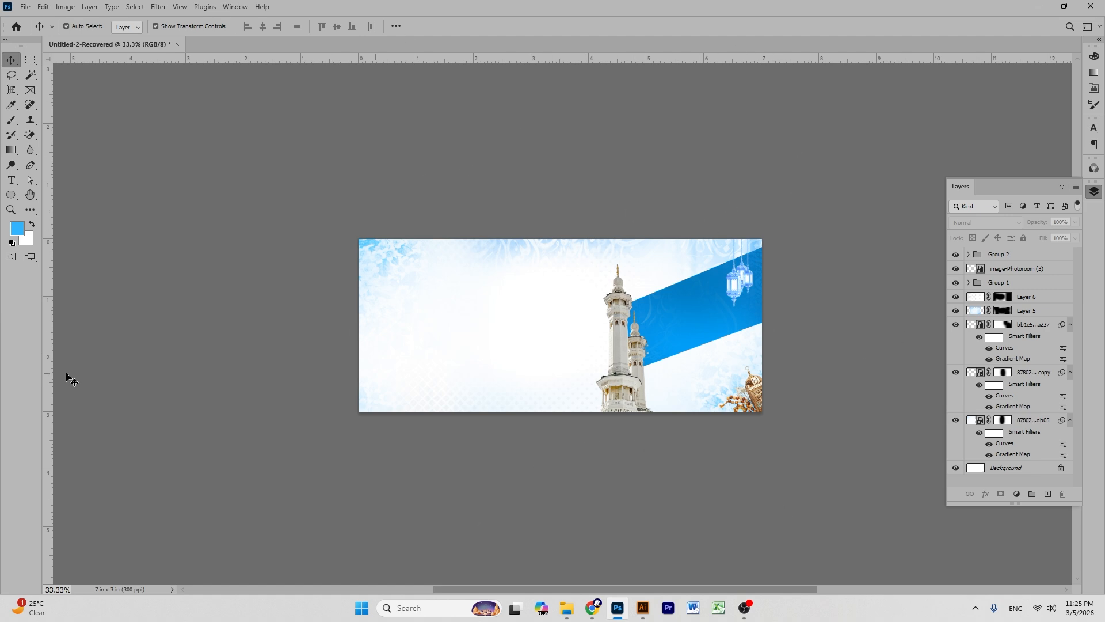
- Shift-select the layers from the Group 2 lanterns down to the bottom image layer
{"action": "left_click", "coordinate": [31, 194]}
{"action": "mouse_move", "coordinate": [653, 255]}
{"action": "left_mouse_down"}
{"action": "mouse_move", "coordinate": [629, 249]}
{"action": "mouse_move", "coordinate": [662, 258]}
{"action": "left_mouse_up"}
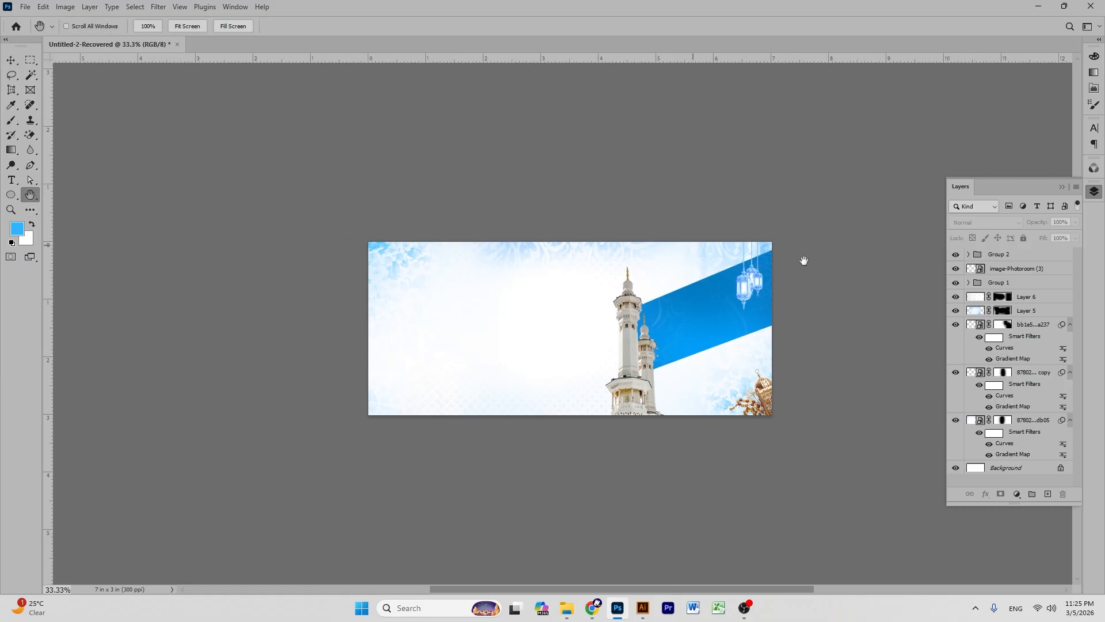
{"action": "left_click_drag", "start_coordinate": [574, 290], "coordinate": [575, 290]}
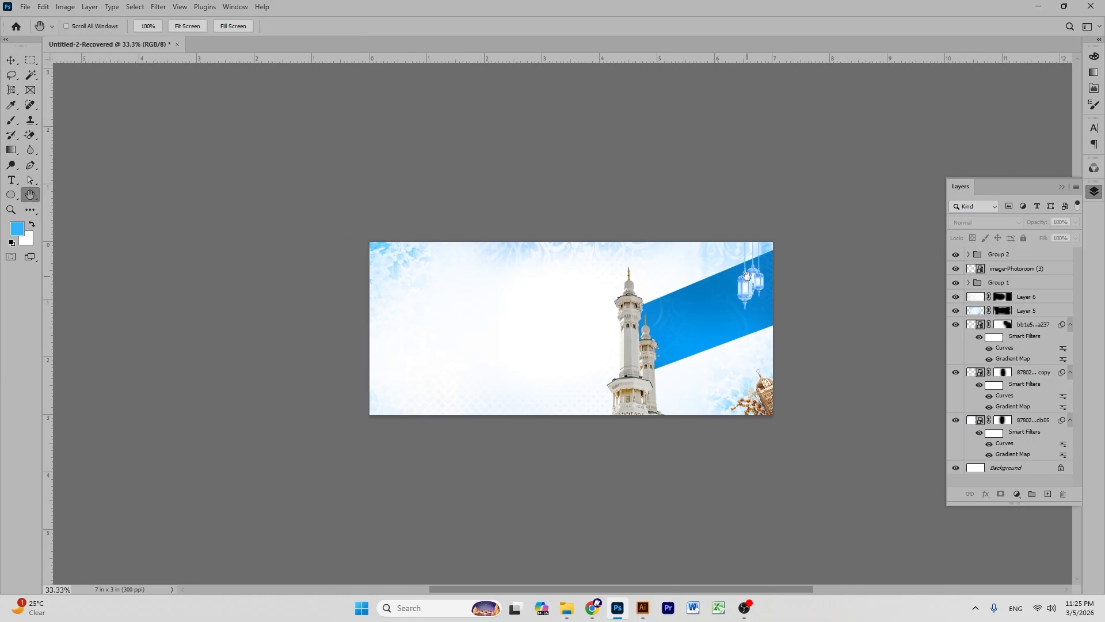
{"action": "left_click_drag", "start_coordinate": [648, 265], "coordinate": [646, 265]}
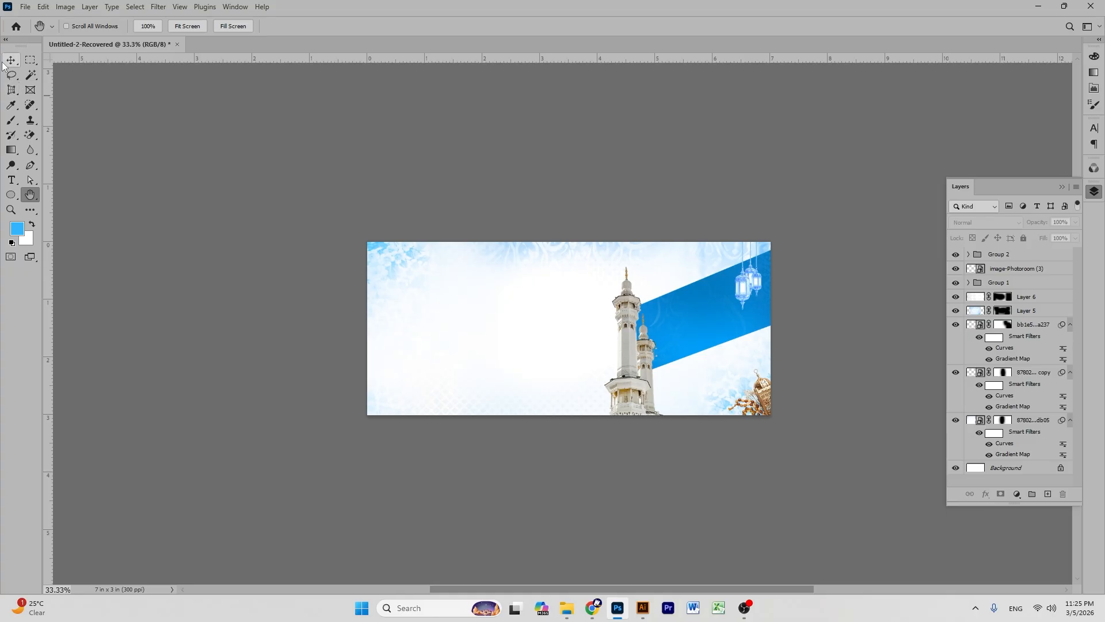
{"action": "key", "text": "v"}
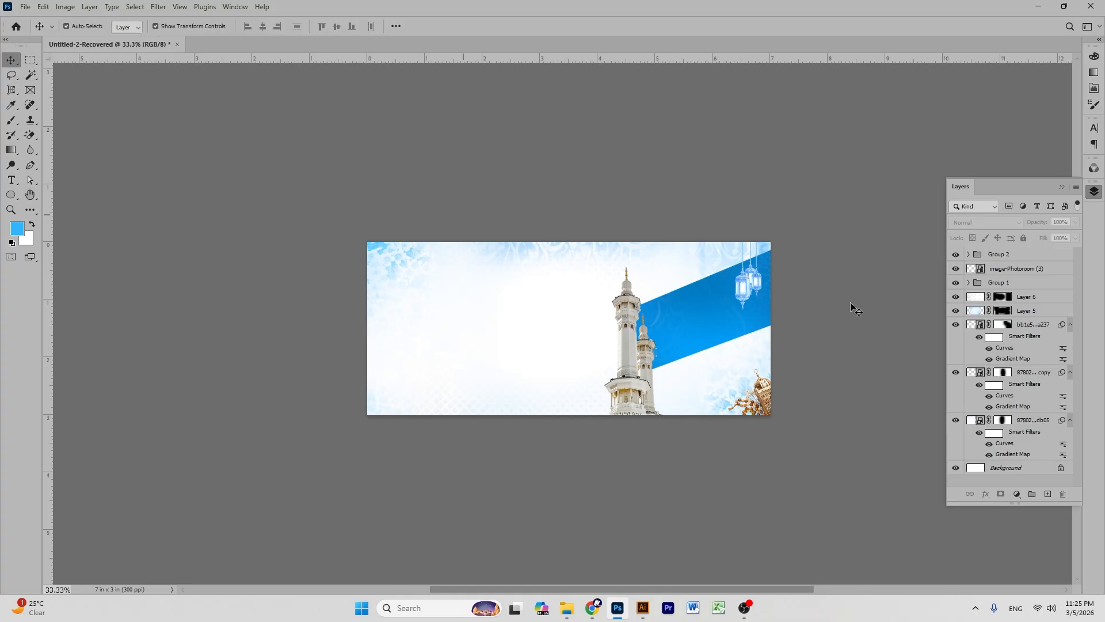
{"action": "left_click", "coordinate": [1020, 258]}
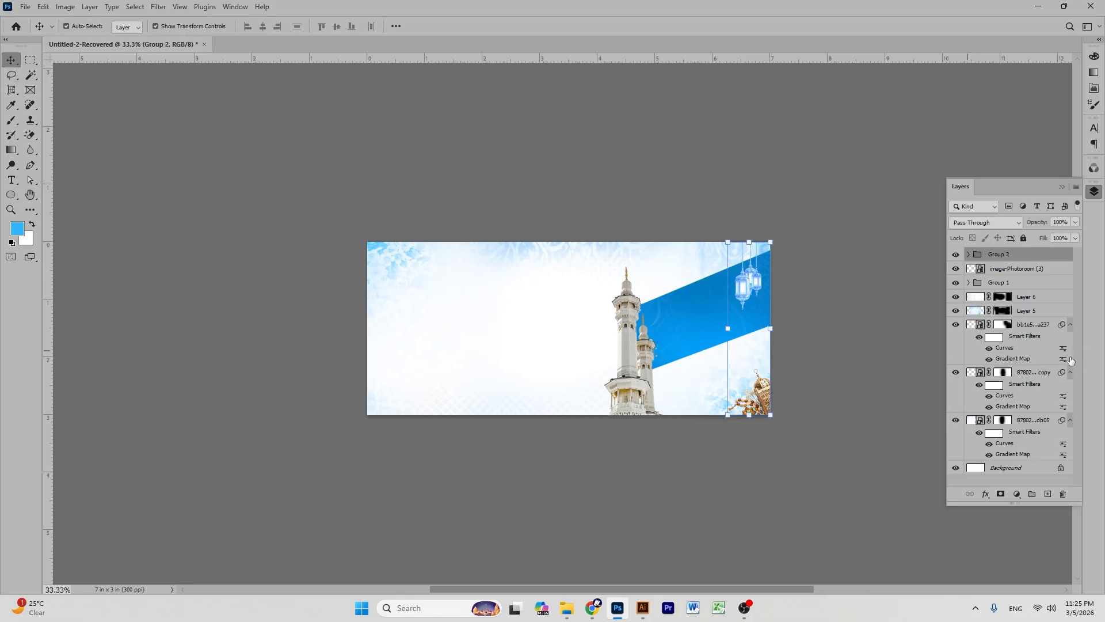
{"action": "left_click", "coordinate": [1023, 421], "text": "shift"}
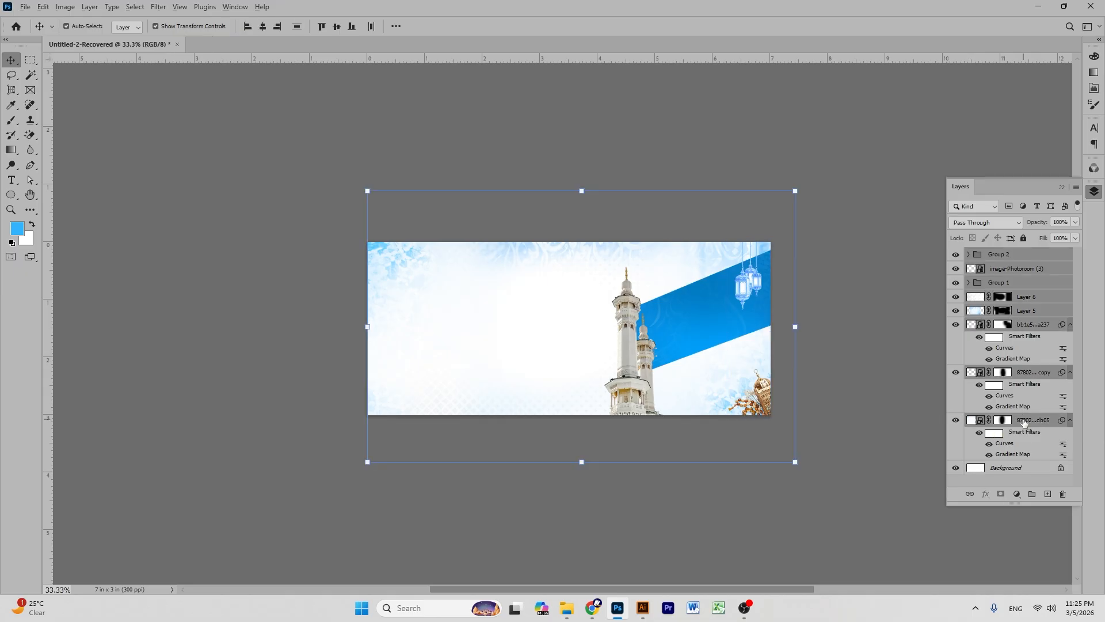
- Stamp the visible layers into Layer 7 and drag it into the Illustrator document
{"action": "key", "text": "ctrl+shift+alt+e"}
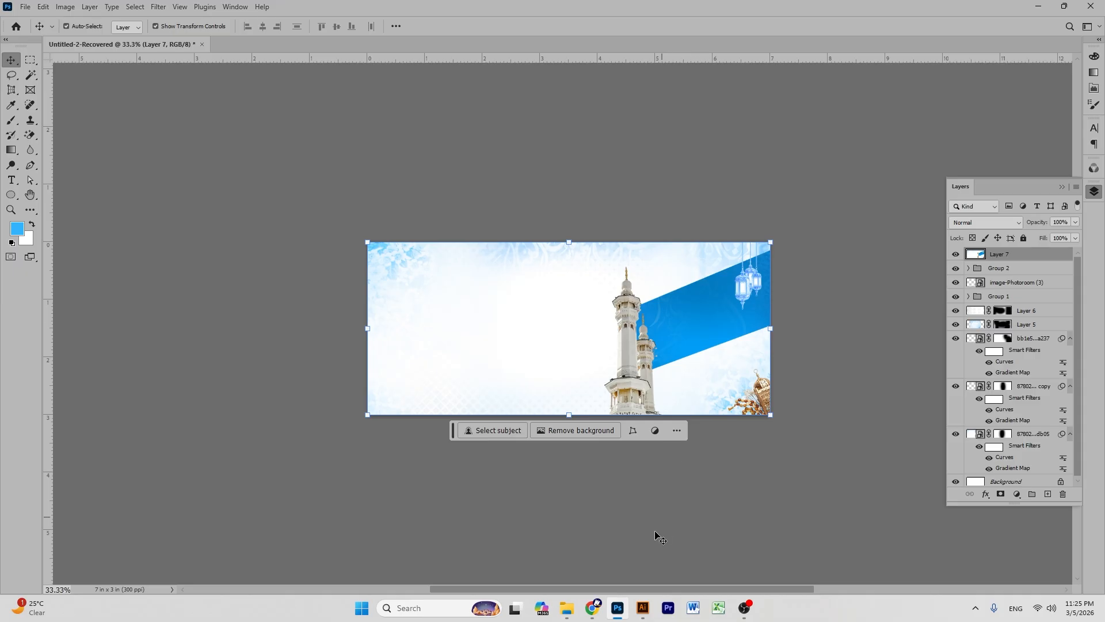
{"action": "mouse_move", "coordinate": [666, 319]}
{"action": "left_mouse_down"}
{"action": "mouse_move", "coordinate": [664, 550]}
{"action": "mouse_move", "coordinate": [642, 608]}
{"action": "mouse_move", "coordinate": [550, 316]}
{"action": "left_mouse_up"}
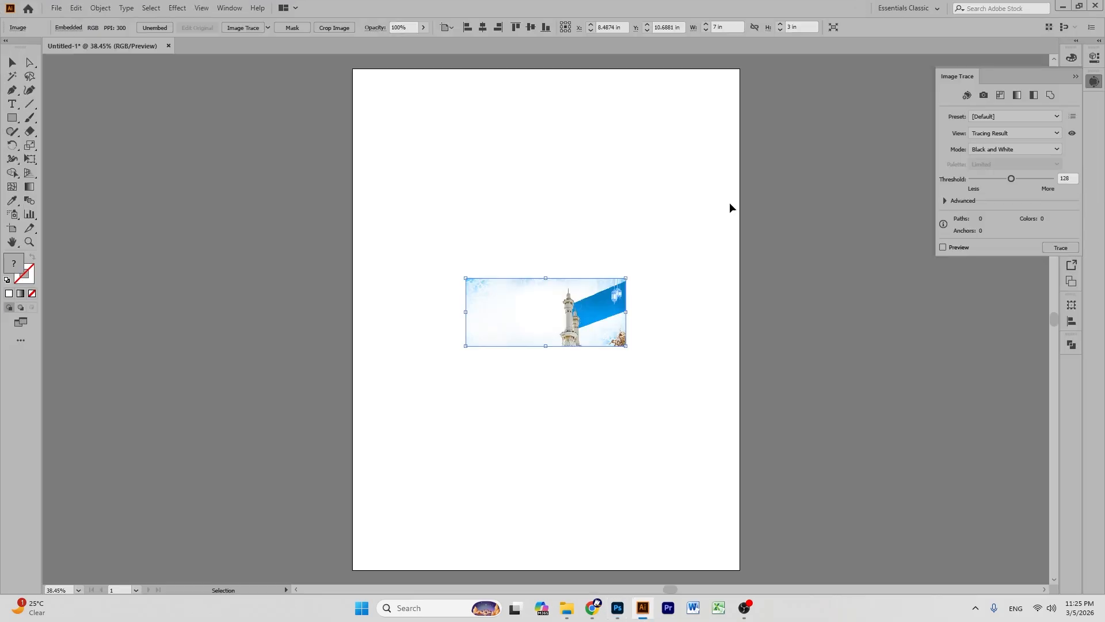
- Draw a 7 in × 3 in rectangle starting at the banner image's top-left corner
{"action": "left_click", "coordinate": [826, 215]}
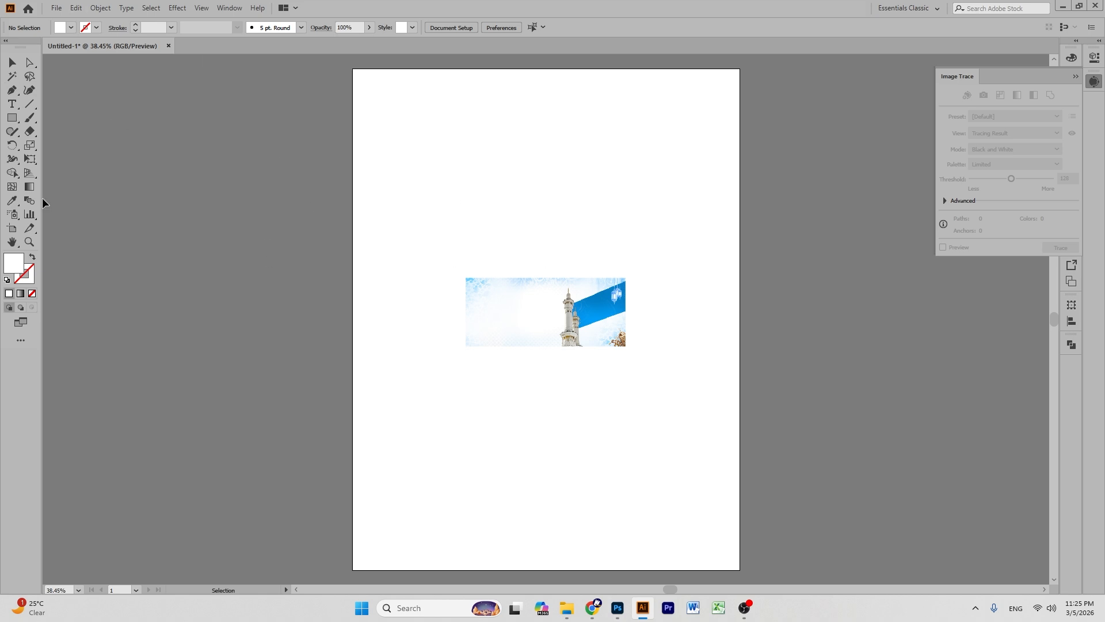
{"action": "left_click", "coordinate": [12, 118]}
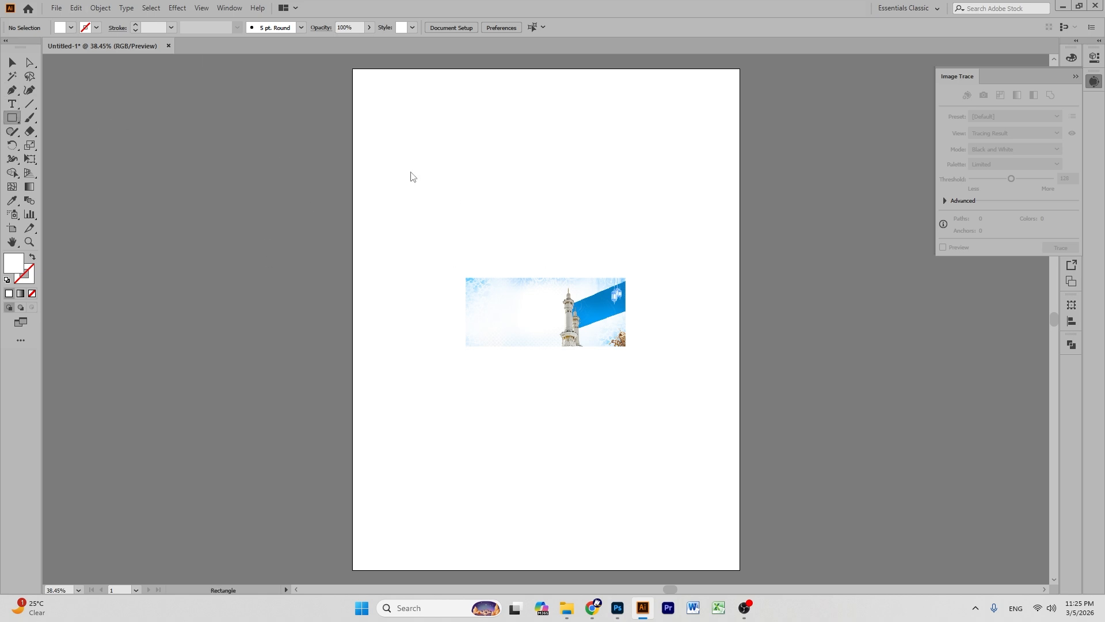
{"action": "left_click", "coordinate": [466, 278]}
{"action": "key", "text": "BackSpace"}
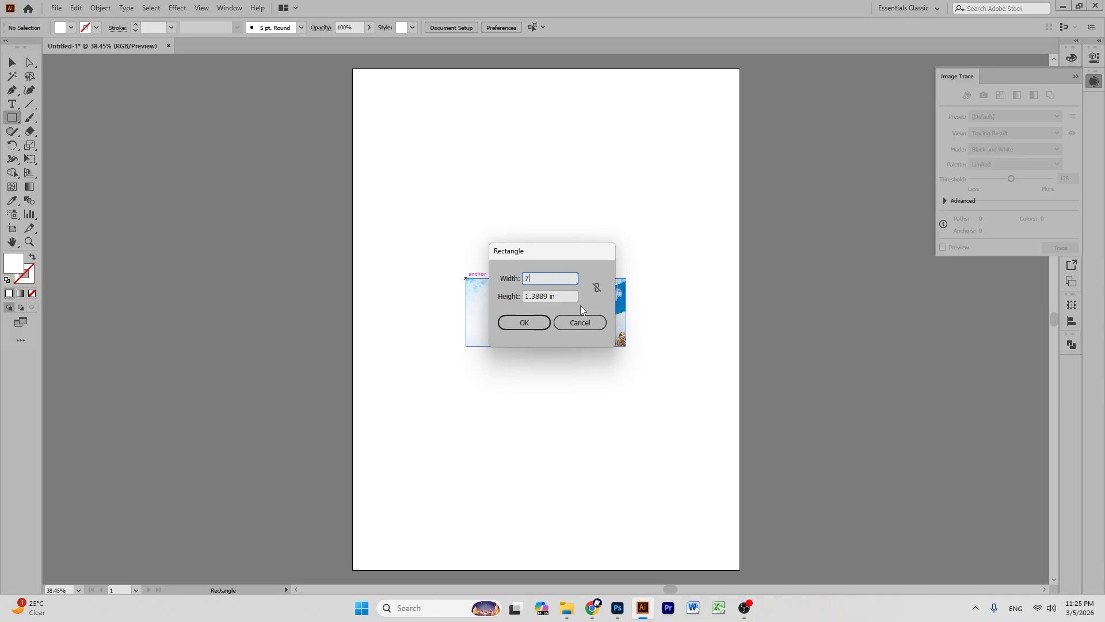
{"action": "key", "text": "Tab"}
{"action": "type", "text": "3"}
{"action": "left_click", "coordinate": [525, 323]}
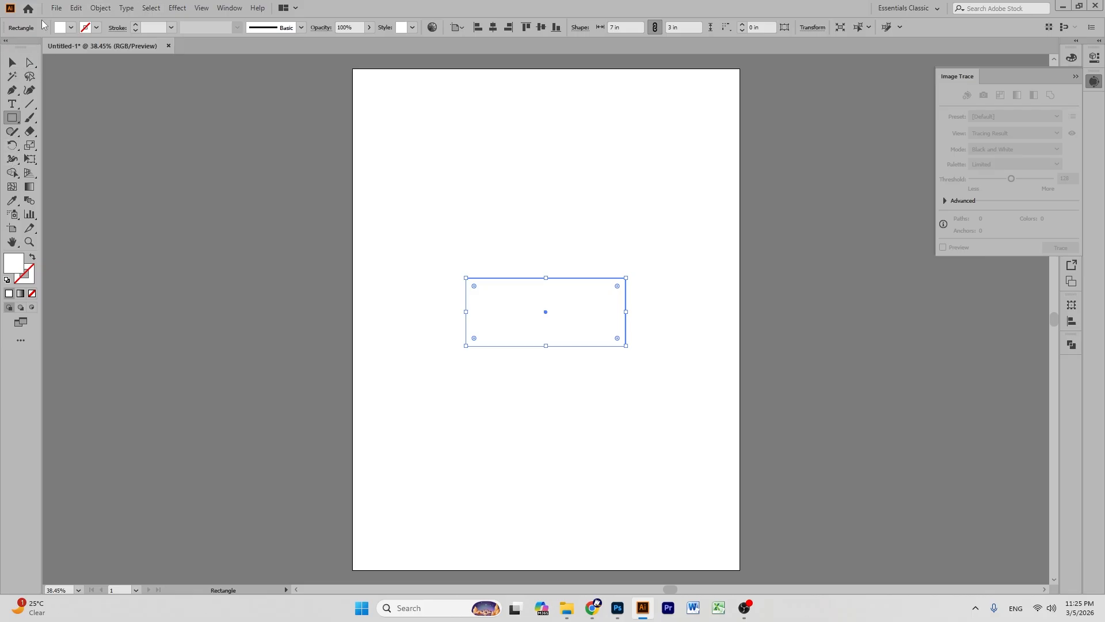
- Fit the artboard to the selected 7 × 3 in rectangle
{"action": "left_click", "coordinate": [11, 227]}
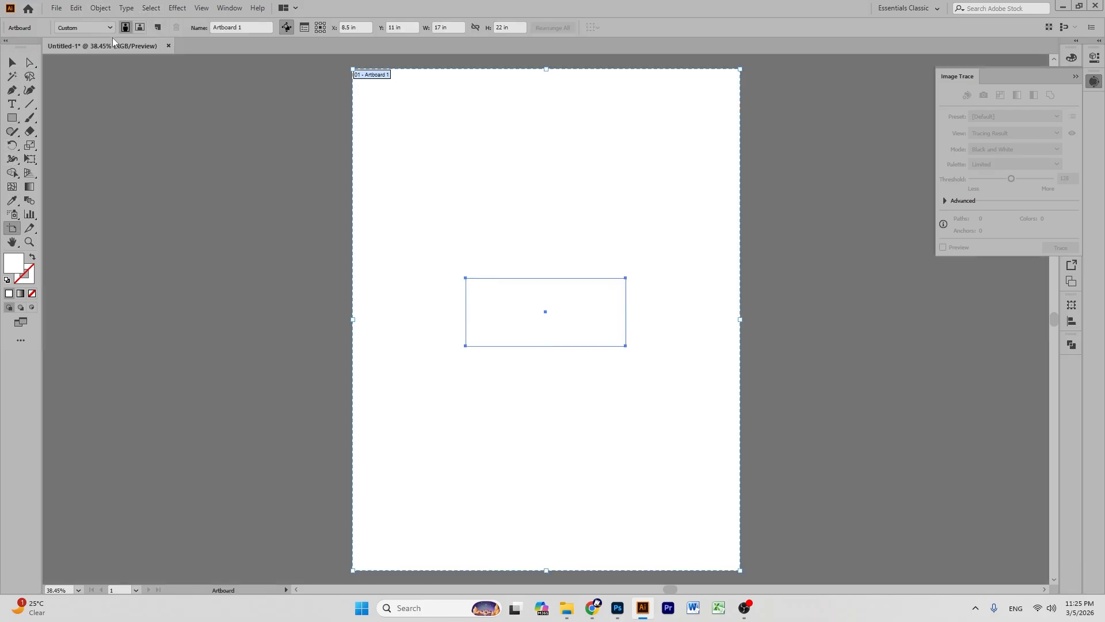
{"action": "left_click", "coordinate": [106, 27]}
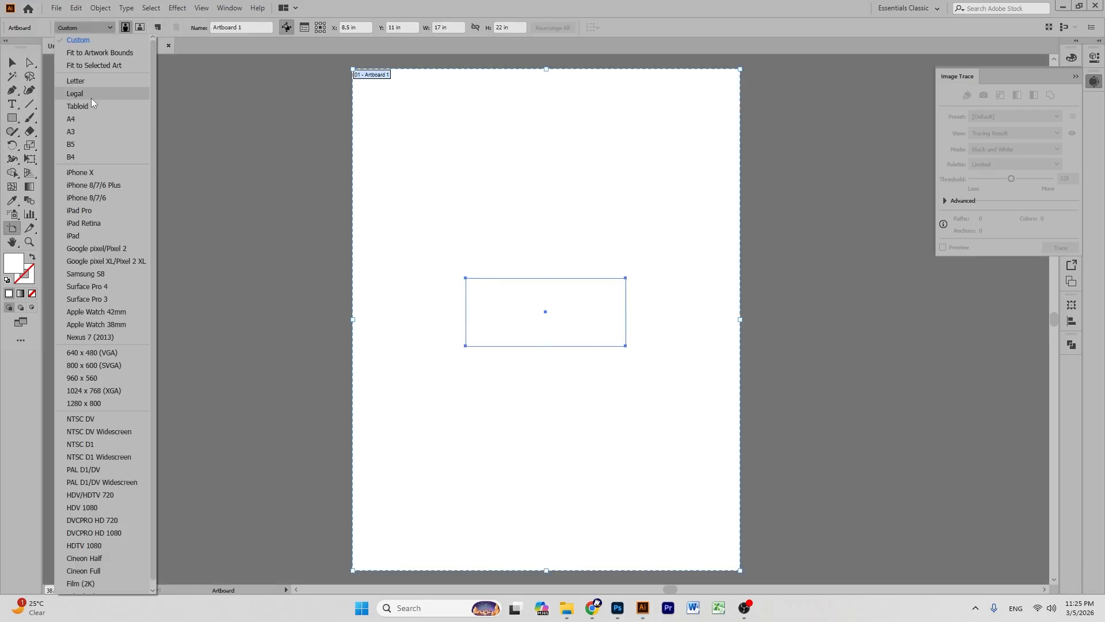
{"action": "left_click", "coordinate": [95, 66]}
{"action": "left_click", "coordinate": [12, 62]}
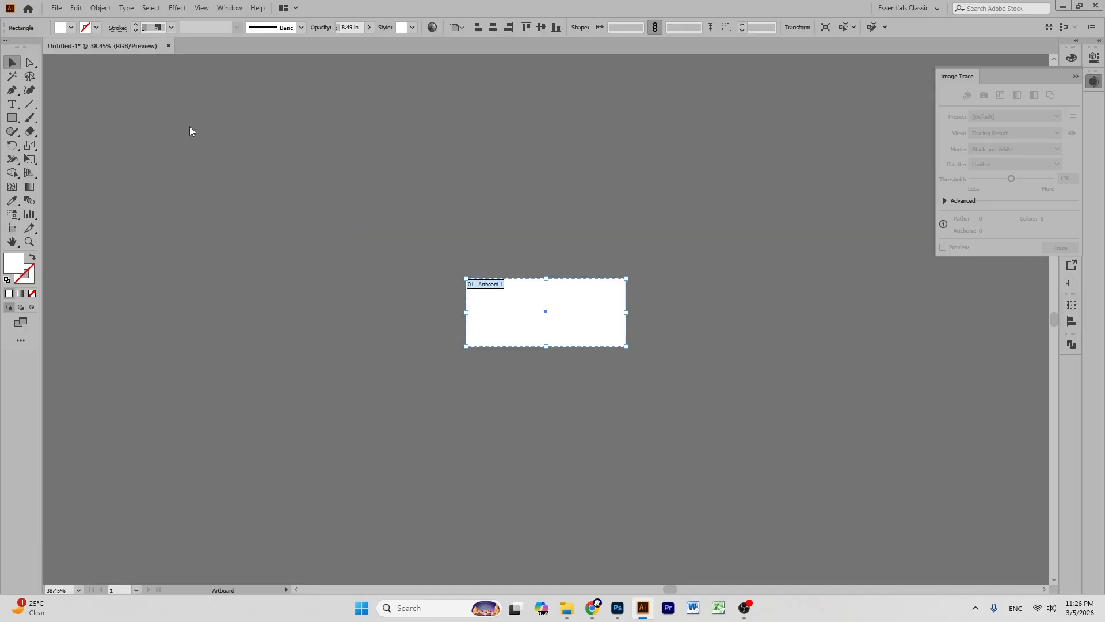
{"action": "key", "text": "ctrl+minus"}
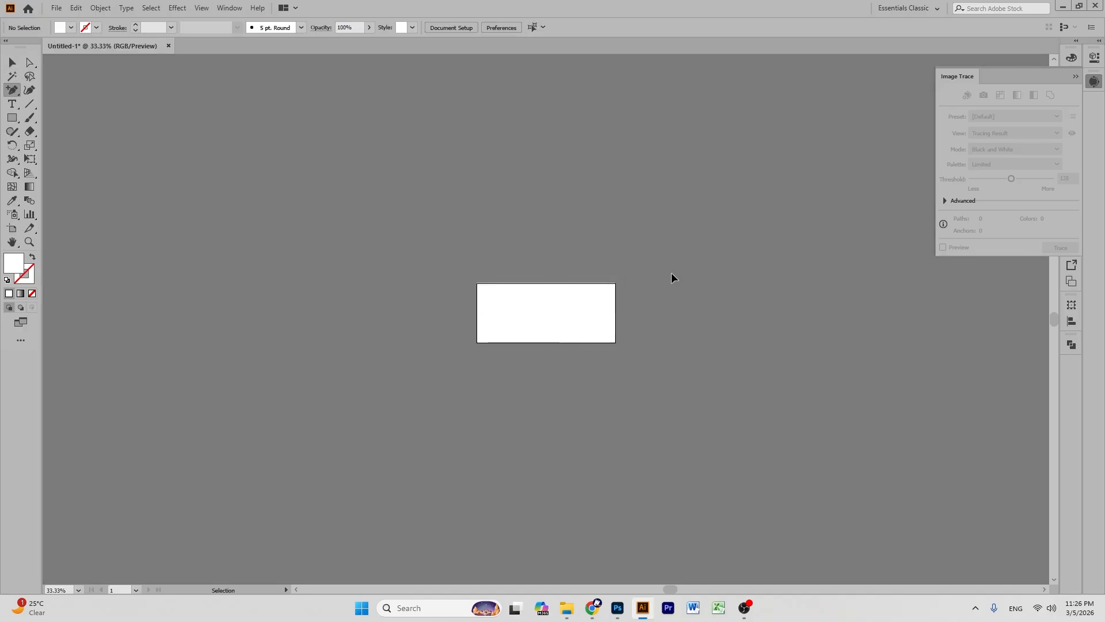
{"action": "key", "text": "equal"}
{"action": "key", "text": "ctrl+equal"}
{"action": "key", "text": "ctrl+equal"}
{"action": "key", "text": "ctrl+equal"}
{"action": "key", "text": "ctrl+equal"}
{"action": "key", "text": "ctrl+equal"}
{"action": "scroll", "coordinate": [673, 279], "scroll_direction": "up", "scroll_amount": 1}
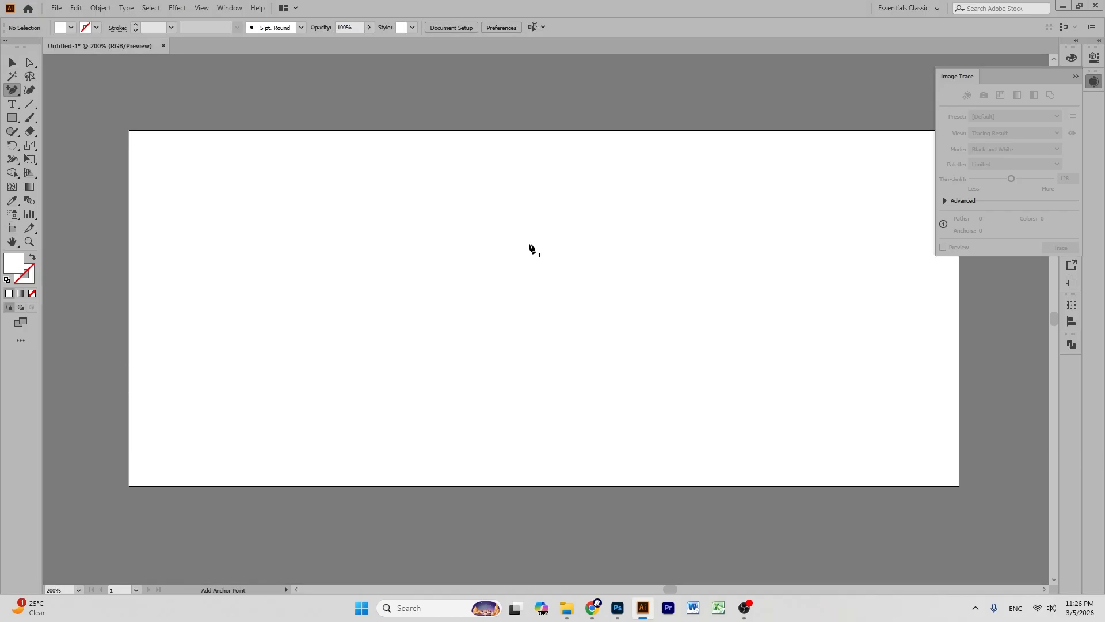
- Offset the white rectangle's path inward and turn the inset path into a margin guide
{"action": "left_click", "coordinate": [11, 62]}
{"action": "left_click_drag", "start_coordinate": [437, 171], "coordinate": [541, 192]}
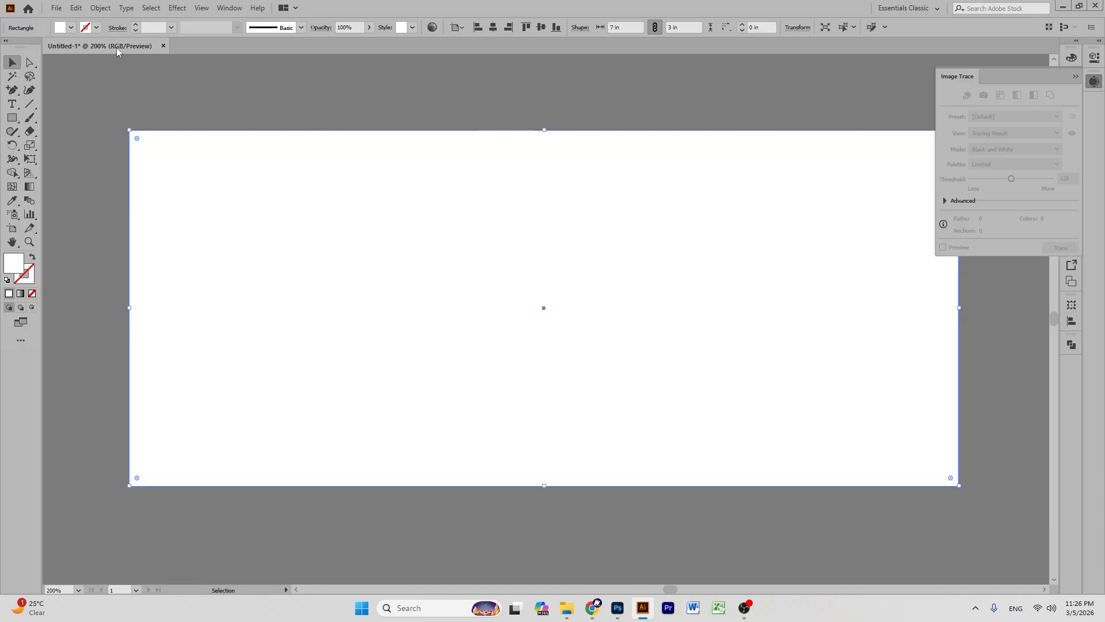
{"action": "left_click", "coordinate": [100, 8]}
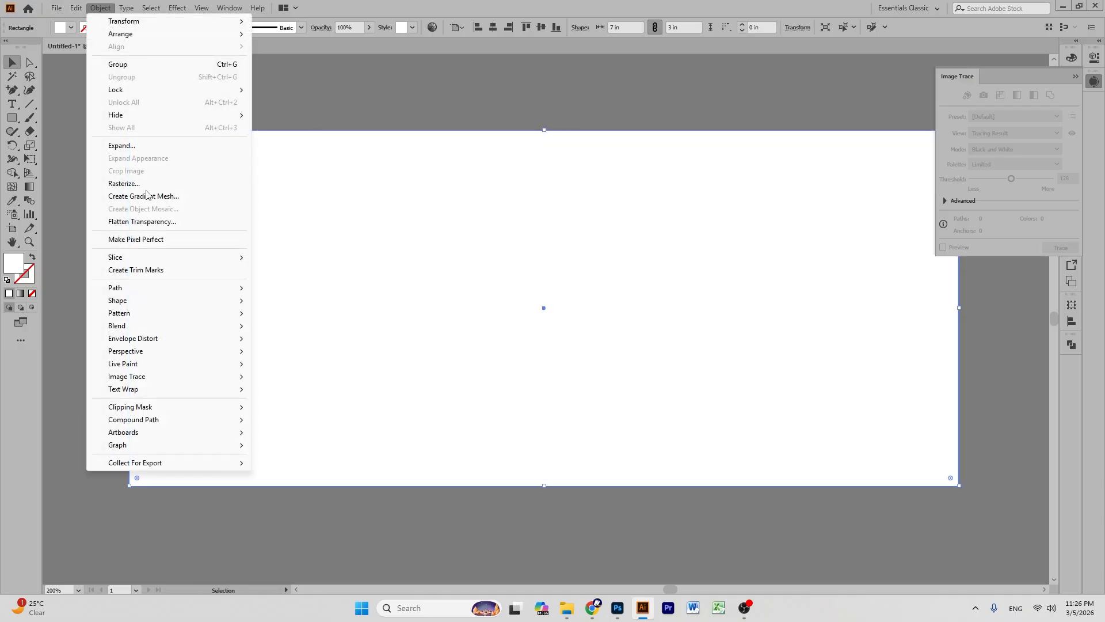
{"action": "mouse_move", "coordinate": [145, 288]}
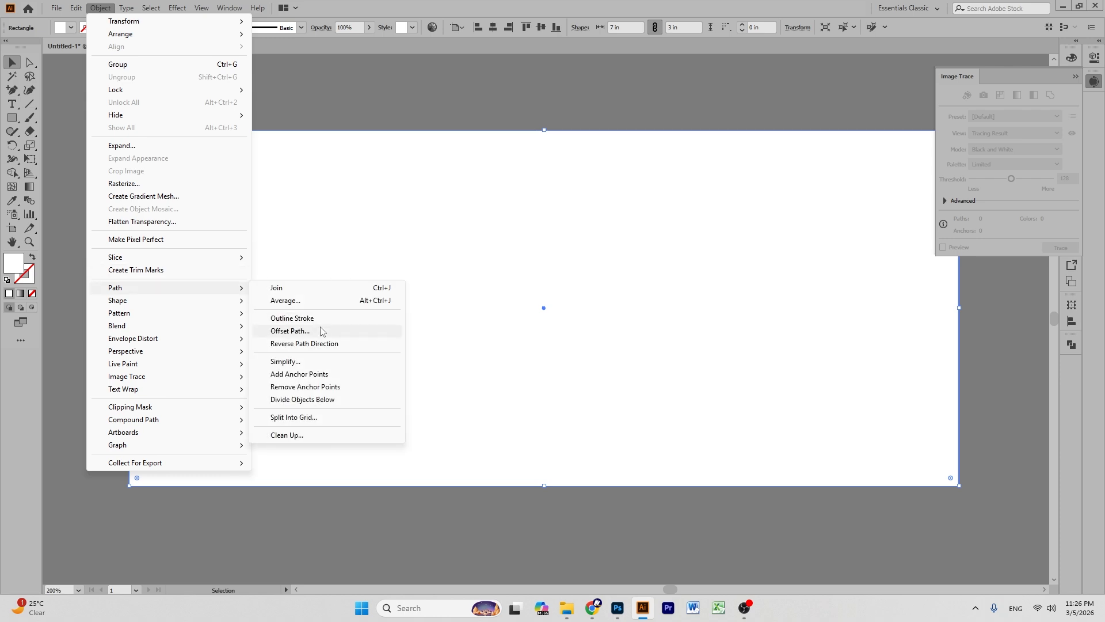
{"action": "left_click", "coordinate": [321, 330]}
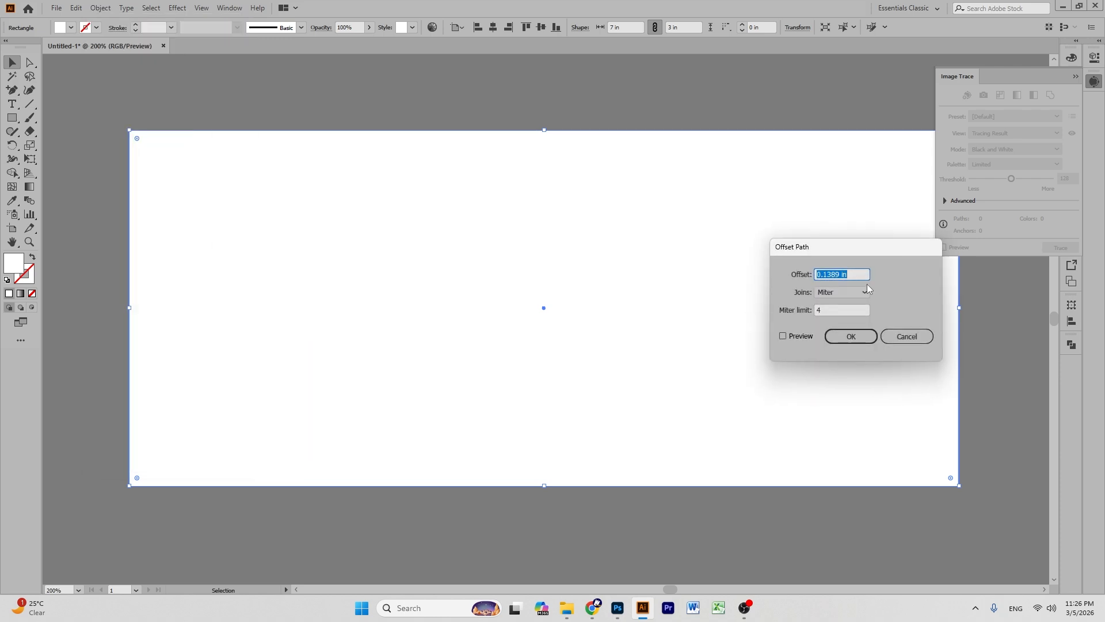
{"action": "key", "text": "BackSpace"}
{"action": "left_click", "coordinate": [783, 337]}
{"action": "left_click", "coordinate": [851, 337]}
{"action": "right_click", "coordinate": [354, 195]}
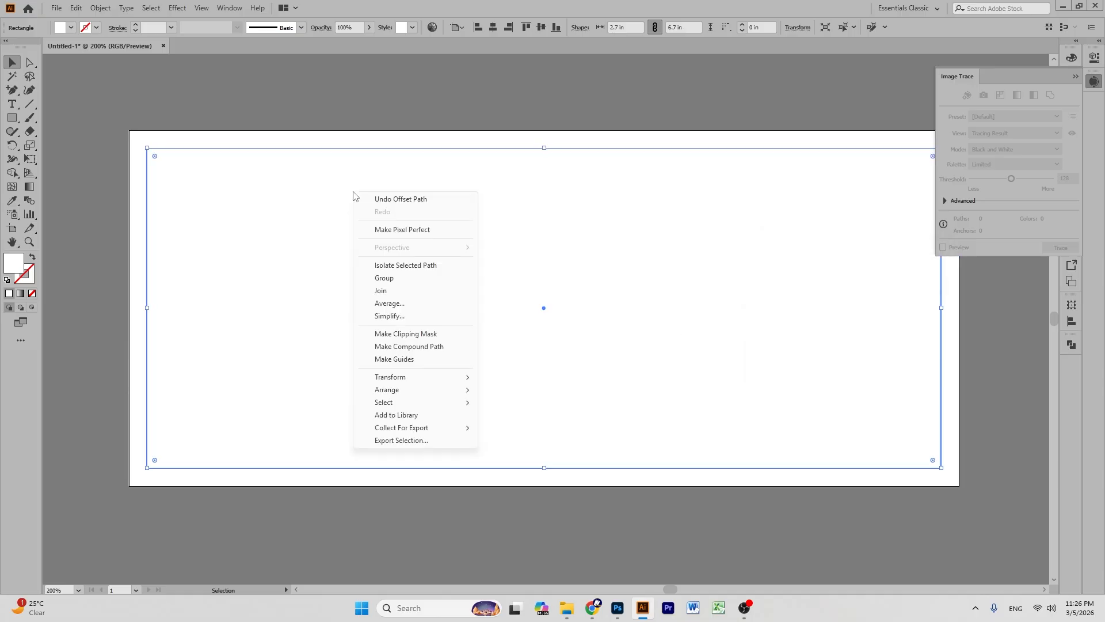
{"action": "left_click", "coordinate": [455, 358]}
{"action": "key", "text": "ctrl+5"}
{"action": "key", "text": "ctrl+2"}
- Move the white rectangle down off the banner image and recentre the view
{"action": "left_click_drag", "start_coordinate": [502, 205], "coordinate": [506, 414]}
{"action": "scroll", "coordinate": [598, 176], "scroll_direction": "down", "scroll_amount": 3}
{"action": "left_click_drag", "start_coordinate": [598, 181], "coordinate": [651, 387]}
{"action": "scroll", "coordinate": [610, 306], "scroll_direction": "up", "scroll_amount": 3}
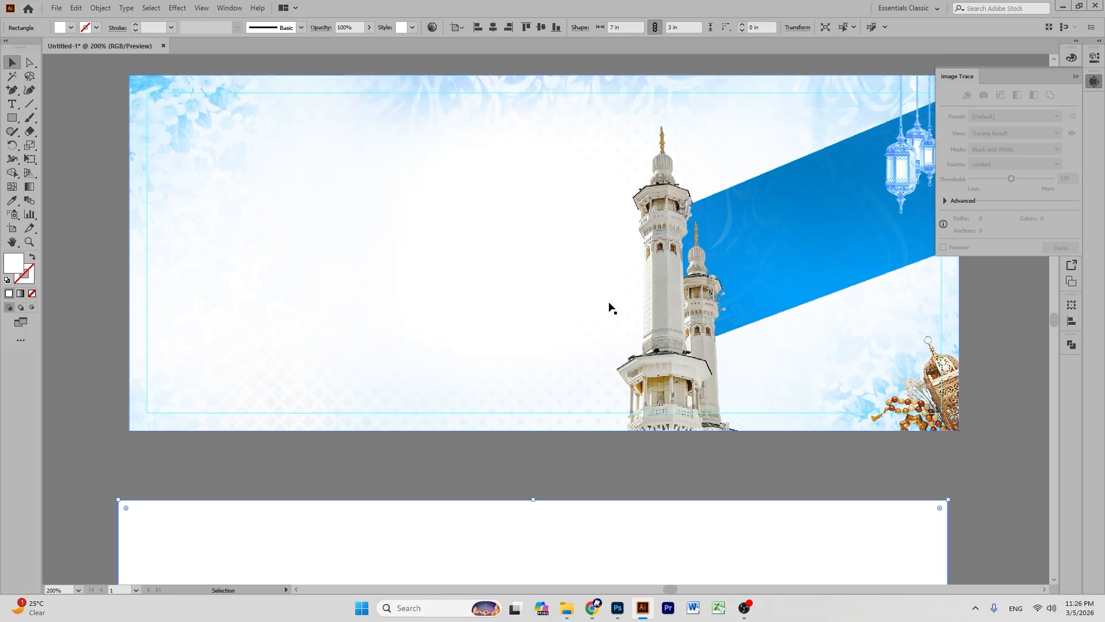
{"action": "scroll", "coordinate": [609, 305], "scroll_direction": "up", "scroll_amount": 2}
{"action": "left_click", "coordinate": [439, 56]}
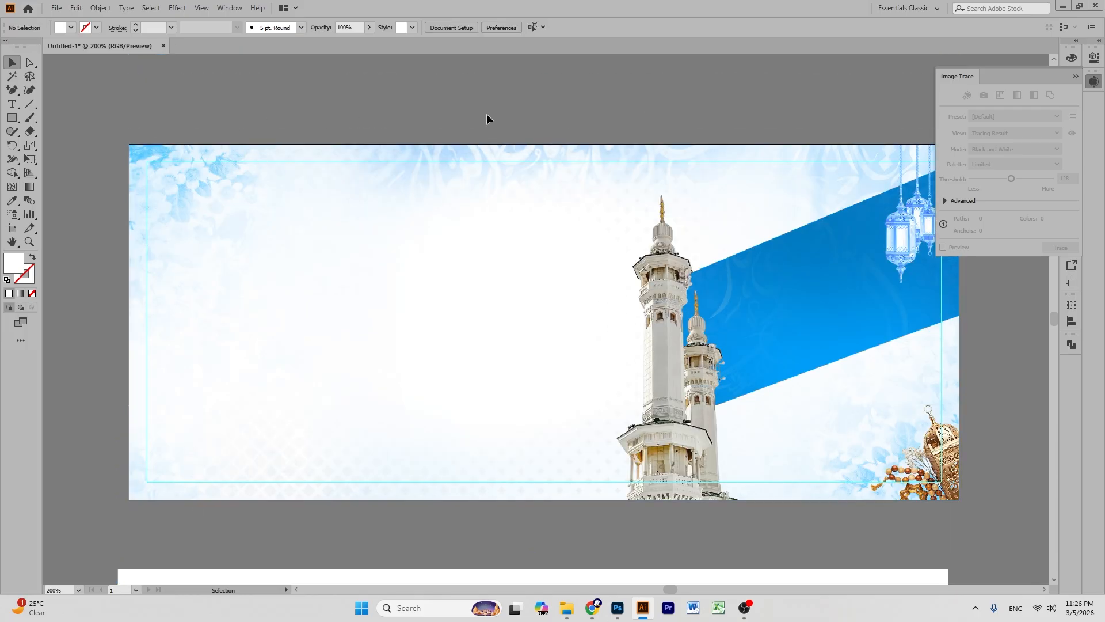
{"action": "left_click", "coordinate": [12, 242]}
{"action": "left_click_drag", "start_coordinate": [669, 249], "coordinate": [644, 264]}
{"action": "left_click", "coordinate": [12, 62]}
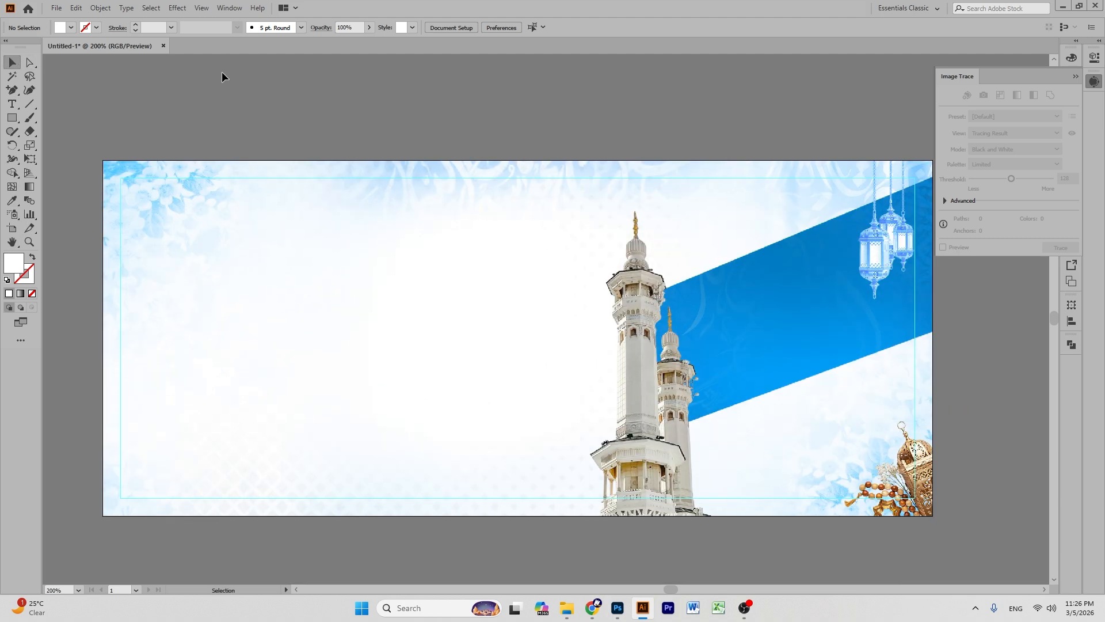
{"action": "left_click", "coordinate": [55, 8]}
- Open টাইপোগ্রাফি.ai from the ডিজাইন > রিসোর্স > ওয়াজ মাহফিল folder
{"action": "left_click", "coordinate": [65, 47]}
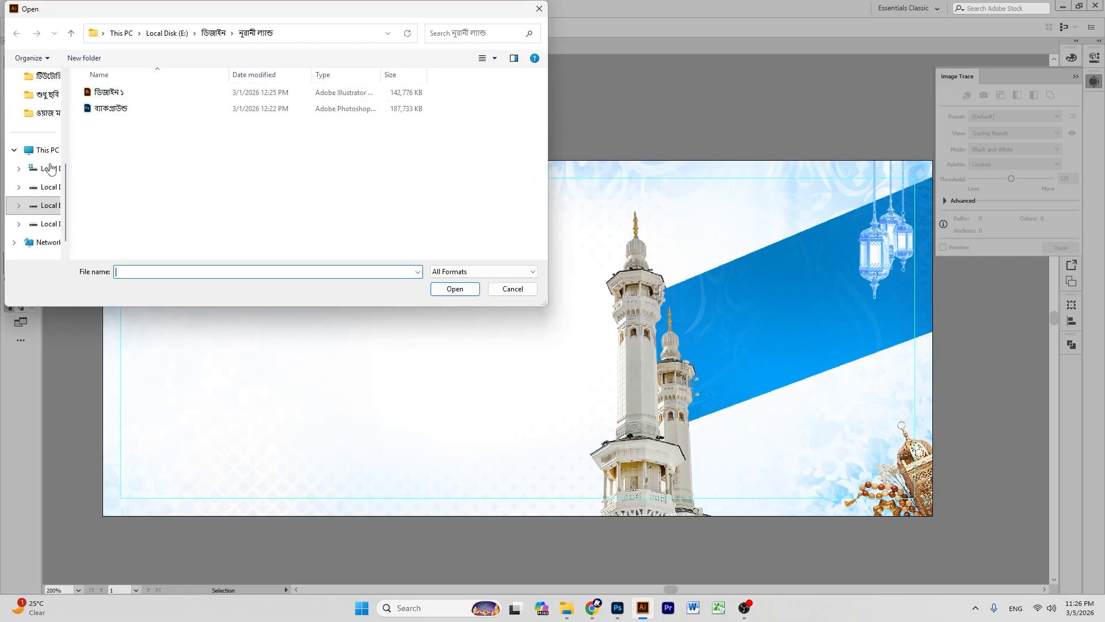
{"action": "left_click", "coordinate": [217, 36]}
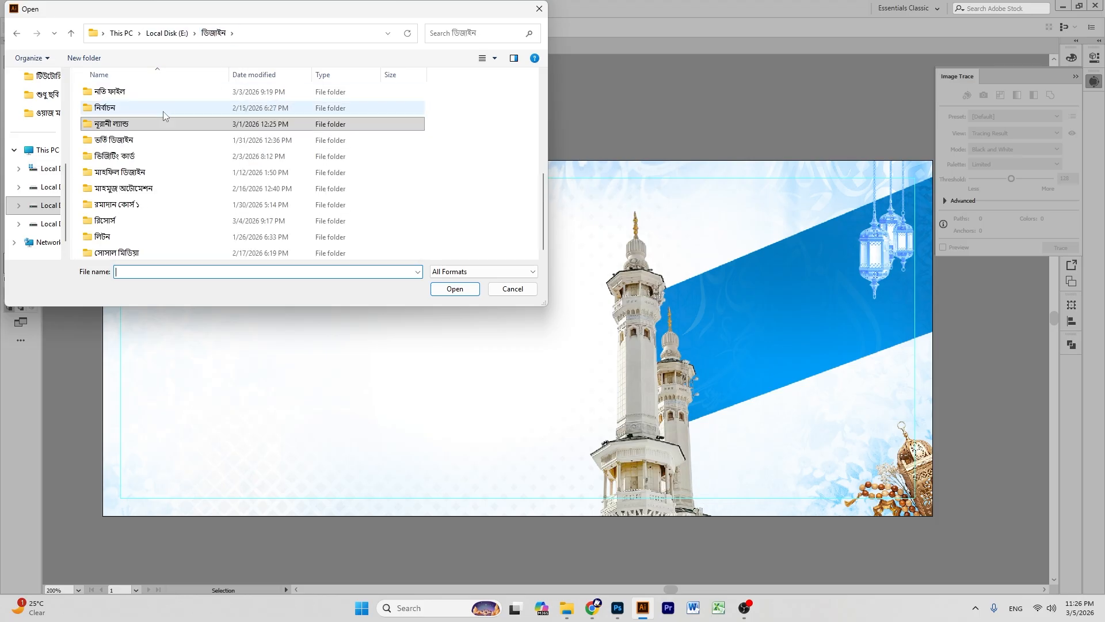
{"action": "double_click", "coordinate": [117, 224]}
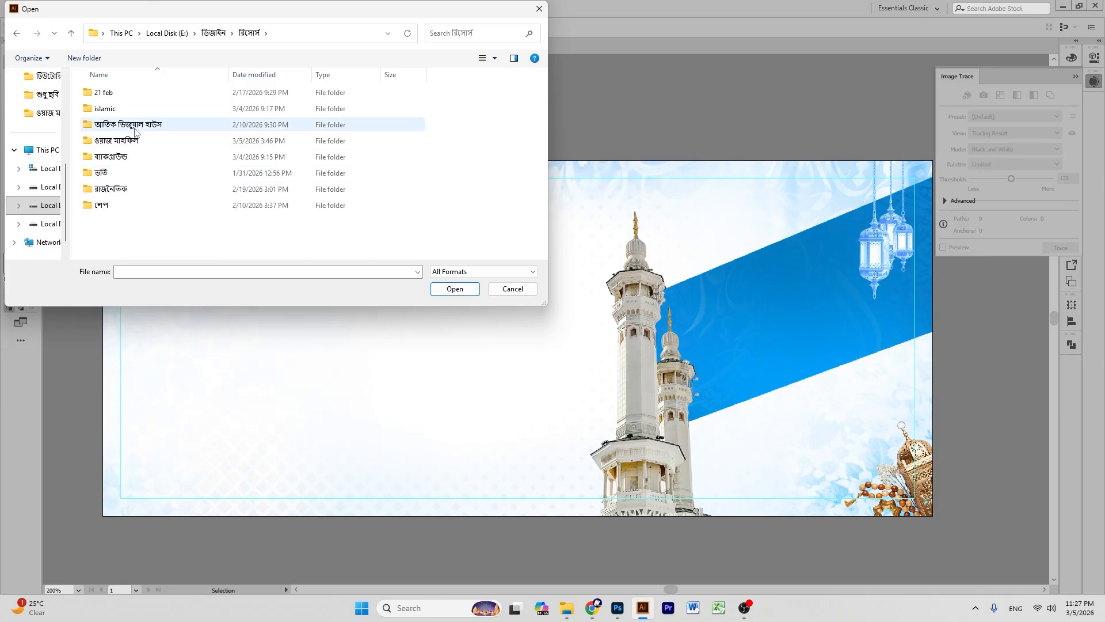
{"action": "double_click", "coordinate": [131, 125]}
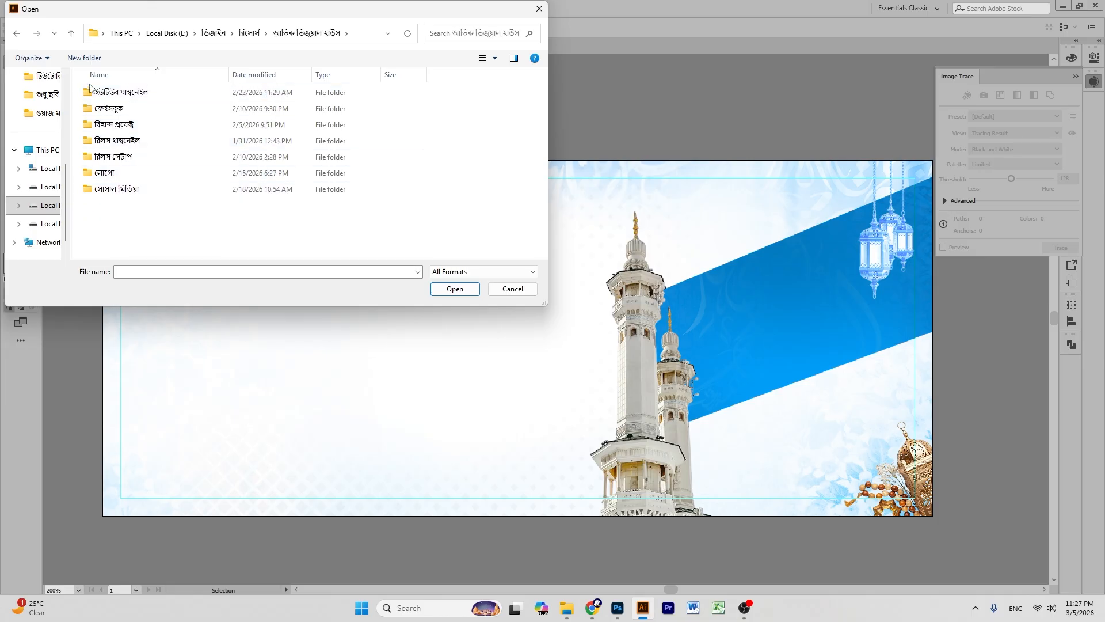
{"action": "left_click", "coordinate": [71, 33]}
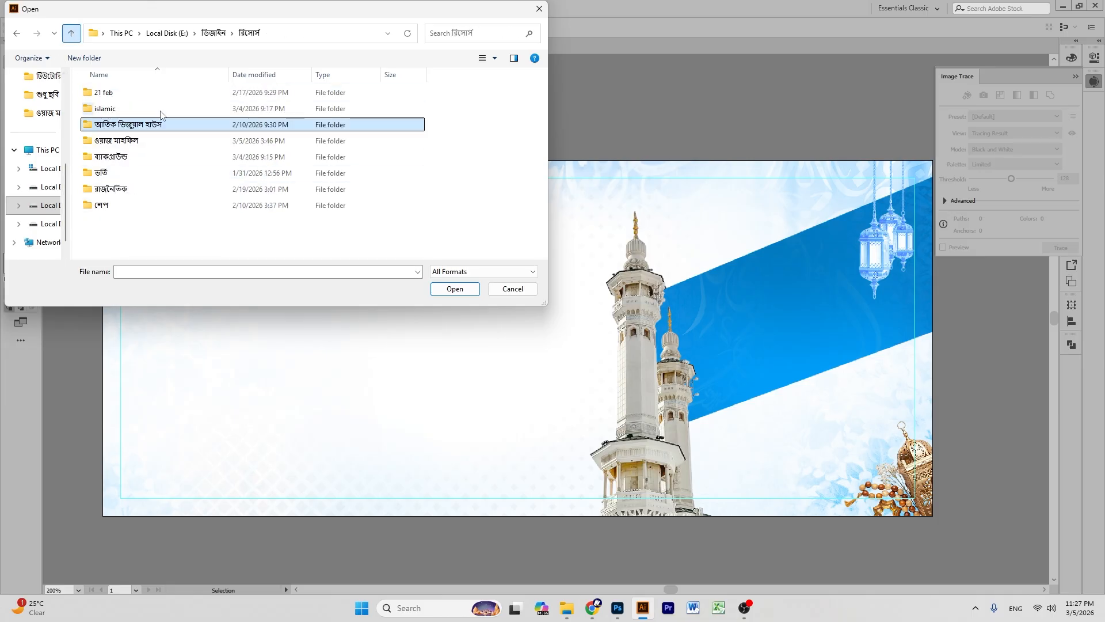
{"action": "double_click", "coordinate": [139, 141]}
{"action": "left_click", "coordinate": [138, 95]}
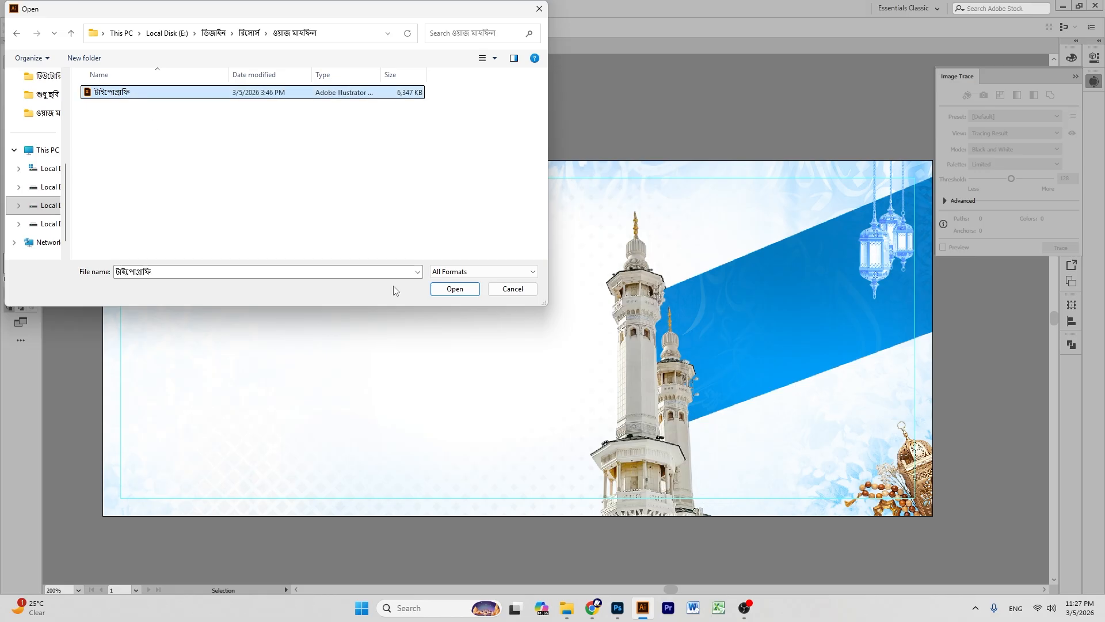
{"action": "left_click", "coordinate": [454, 289]}
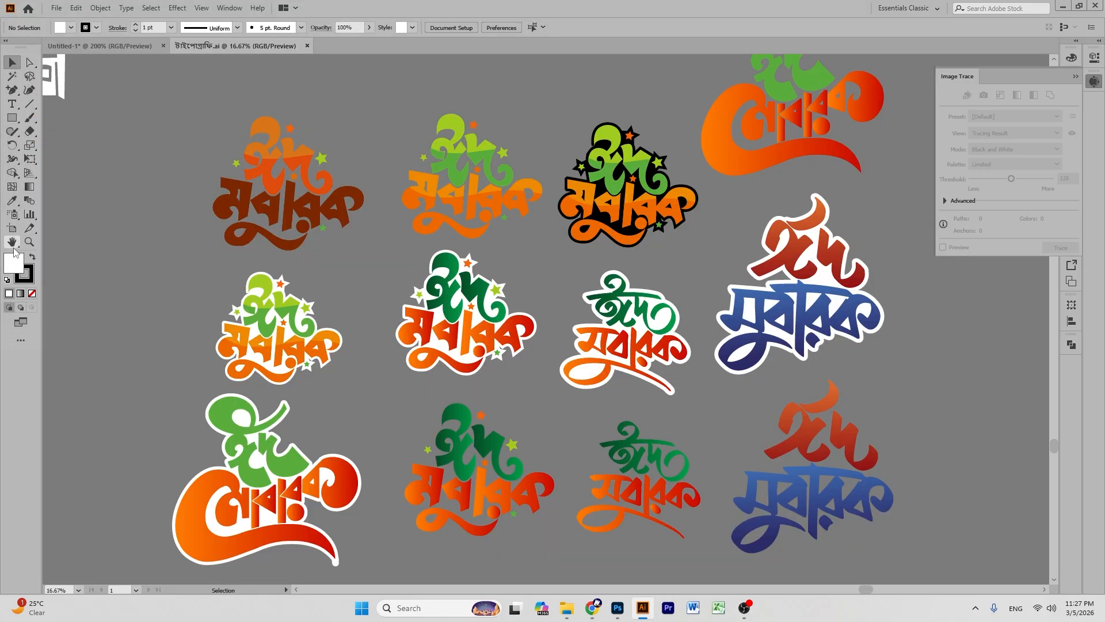
- Drag the three-line Iftar title from the typography file into the banner and shrink it
{"action": "left_click", "coordinate": [11, 242]}
{"action": "left_click_drag", "start_coordinate": [122, 267], "coordinate": [638, 264]}
{"action": "left_click", "coordinate": [12, 62]}
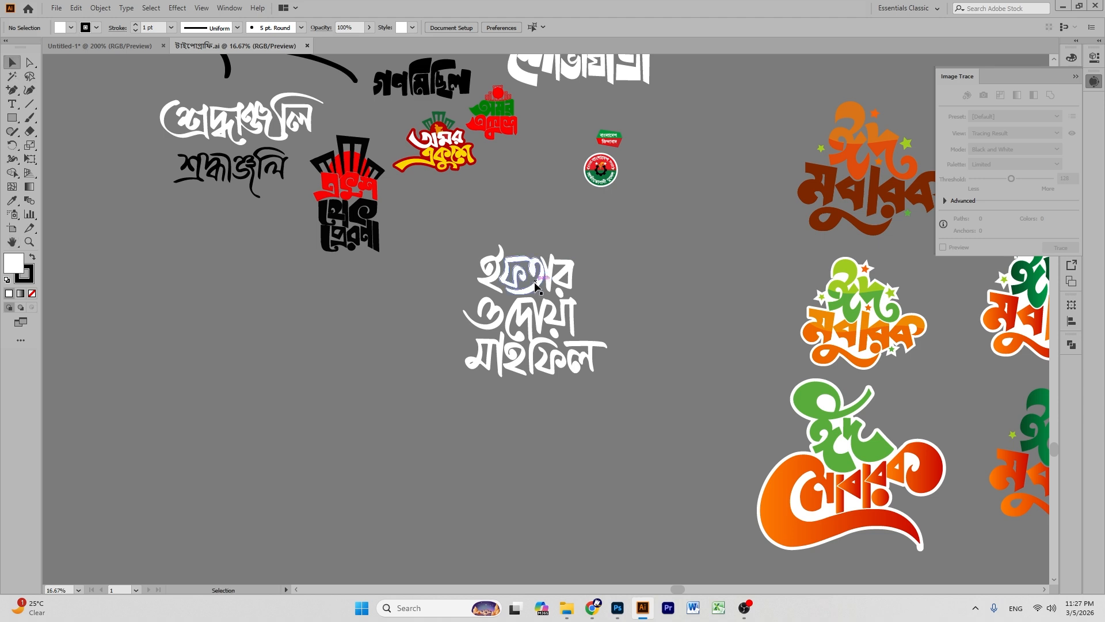
{"action": "left_click", "coordinate": [536, 282]}
{"action": "left_click_drag", "start_coordinate": [535, 281], "coordinate": [742, 327]}
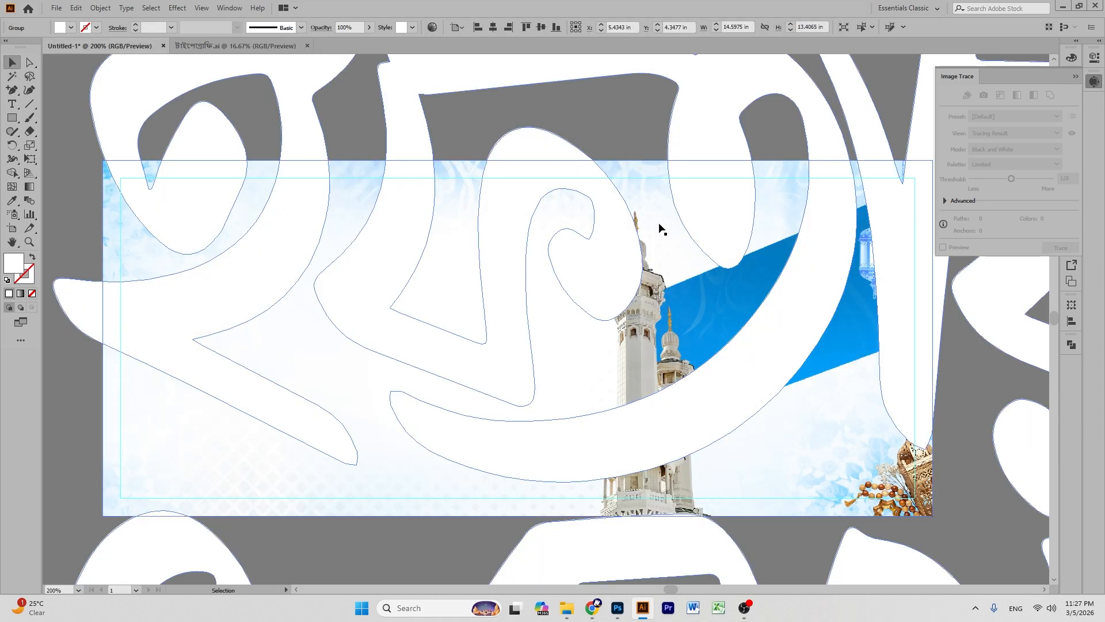
{"action": "key", "text": "ctrl+minus"}
{"action": "key", "text": "ctrl+minus"}
{"action": "key", "text": "ctrl+minus"}
{"action": "key", "text": "ctrl+minus"}
{"action": "key", "text": "ctrl+minus"}
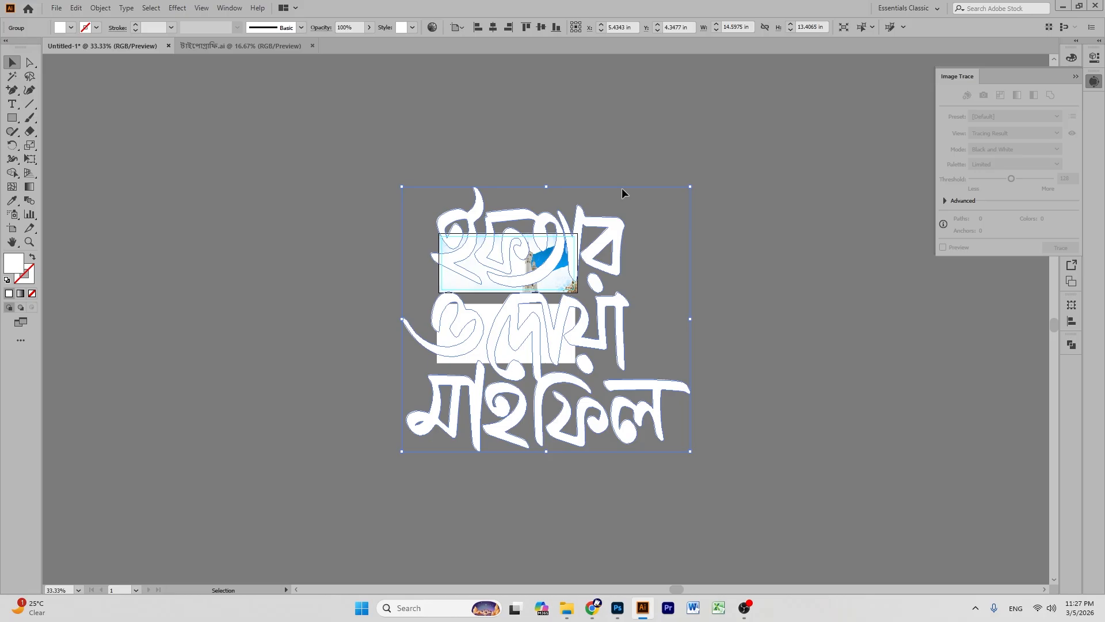
{"action": "left_click_drag", "start_coordinate": [550, 189], "coordinate": [553, 263]}
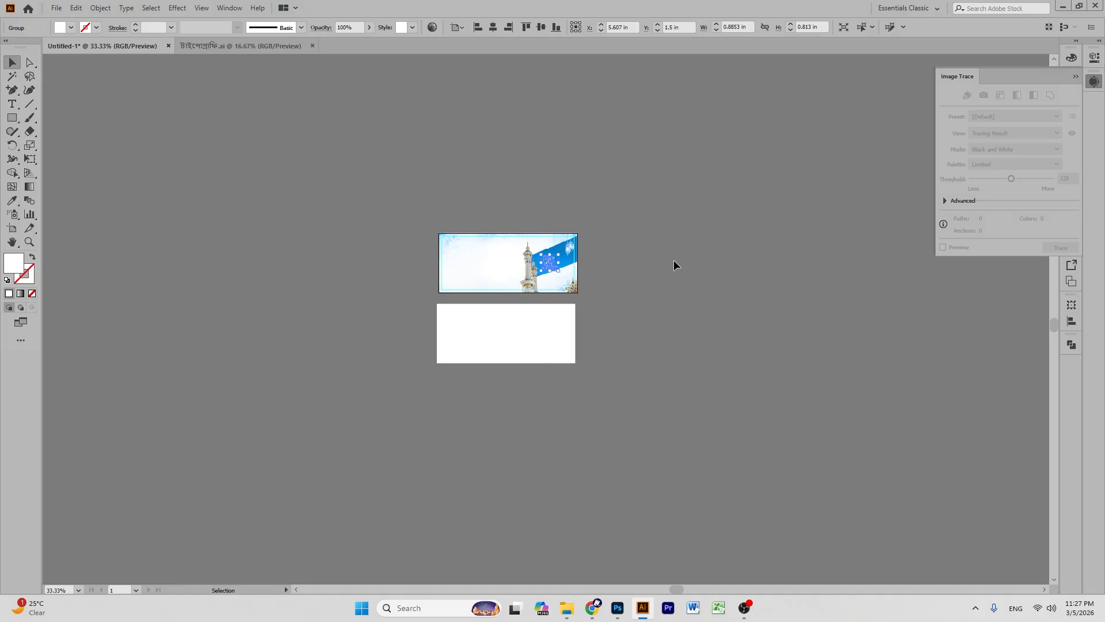
- Fine-tune the title's size and position on the blue band at 300% zoom
{"action": "key", "text": "ctrl+plus"}
{"action": "key", "text": "ctrl+plus"}
{"action": "key", "text": "ctrl+plus"}
{"action": "key", "text": "ctrl+plus"}
{"action": "key", "text": "ctrl+plus"}
{"action": "key", "text": "ctrl+plus"}
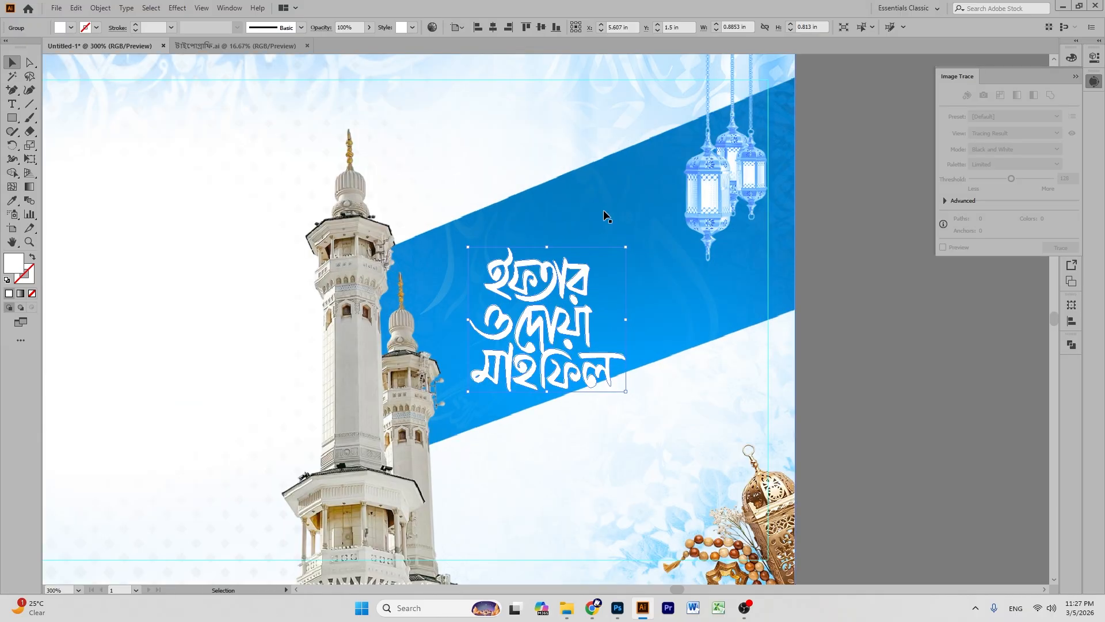
{"action": "scroll", "coordinate": [771, 290], "scroll_direction": "up", "scroll_amount": 2}
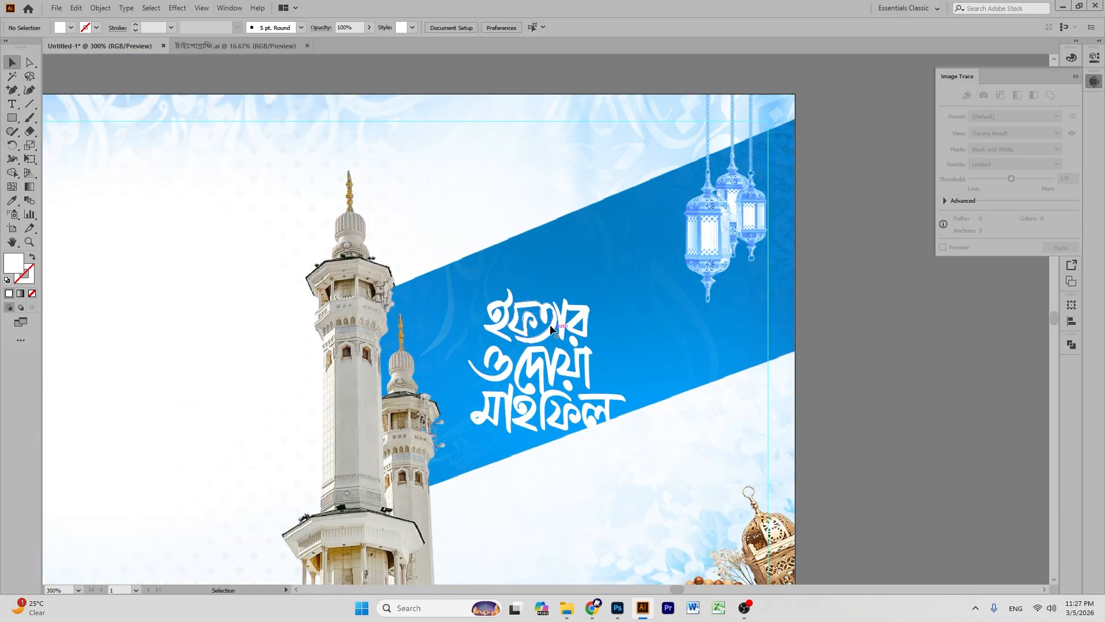
{"action": "left_click_drag", "start_coordinate": [548, 288], "coordinate": [548, 270]}
{"action": "left_click_drag", "start_coordinate": [582, 366], "coordinate": [612, 329]}
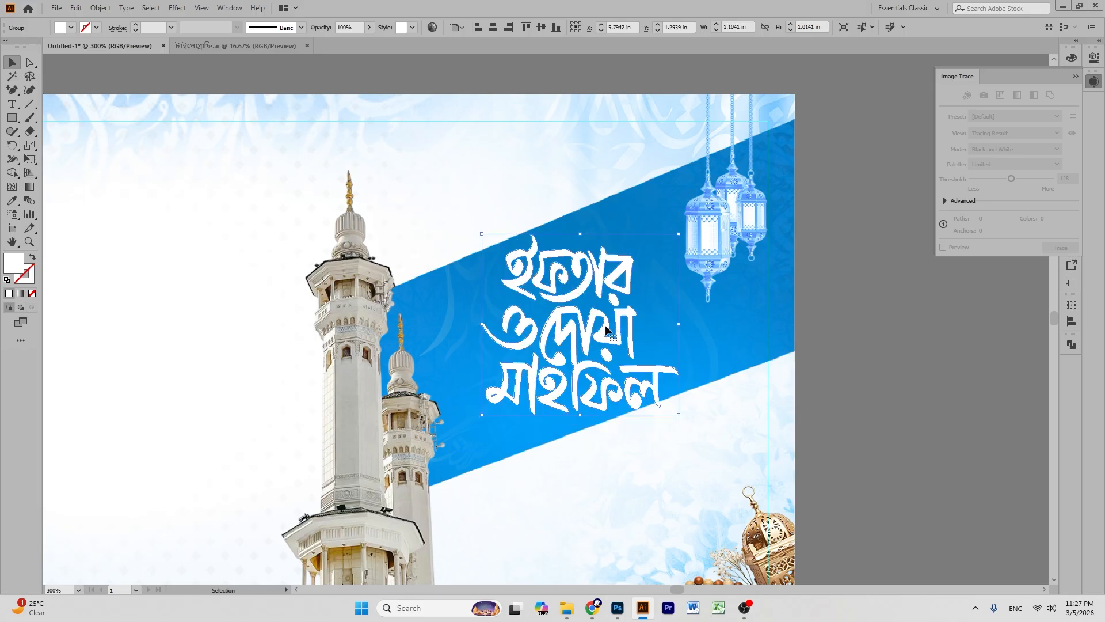
{"action": "left_click_drag", "start_coordinate": [580, 238], "coordinate": [579, 253]}
{"action": "left_click", "coordinate": [826, 279]}
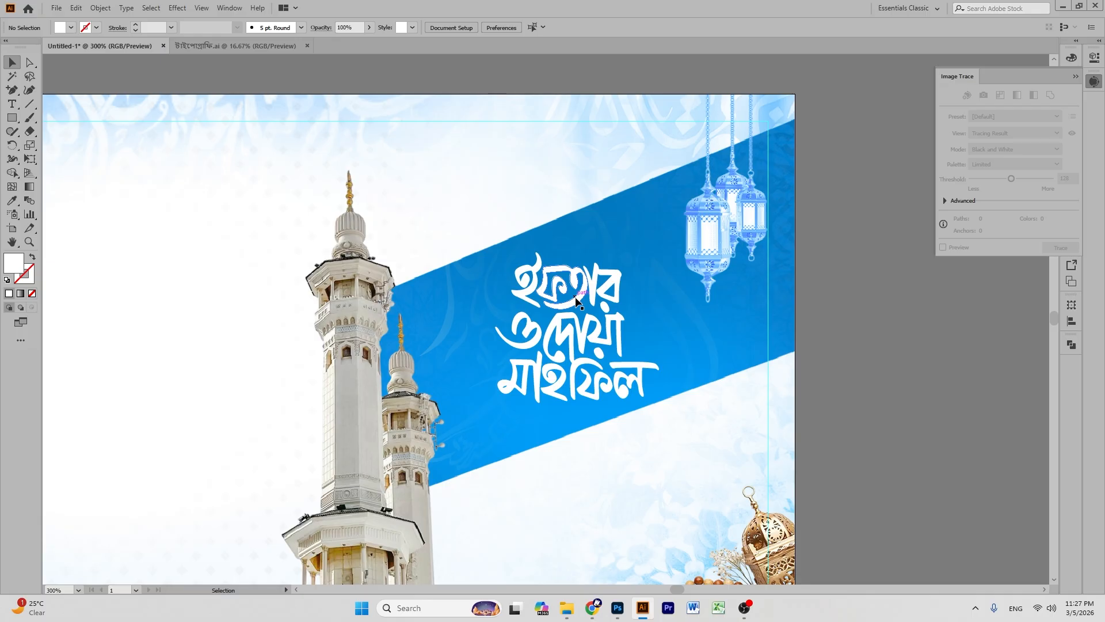
{"action": "left_click_drag", "start_coordinate": [575, 306], "coordinate": [571, 316]}
{"action": "left_click", "coordinate": [837, 278]}
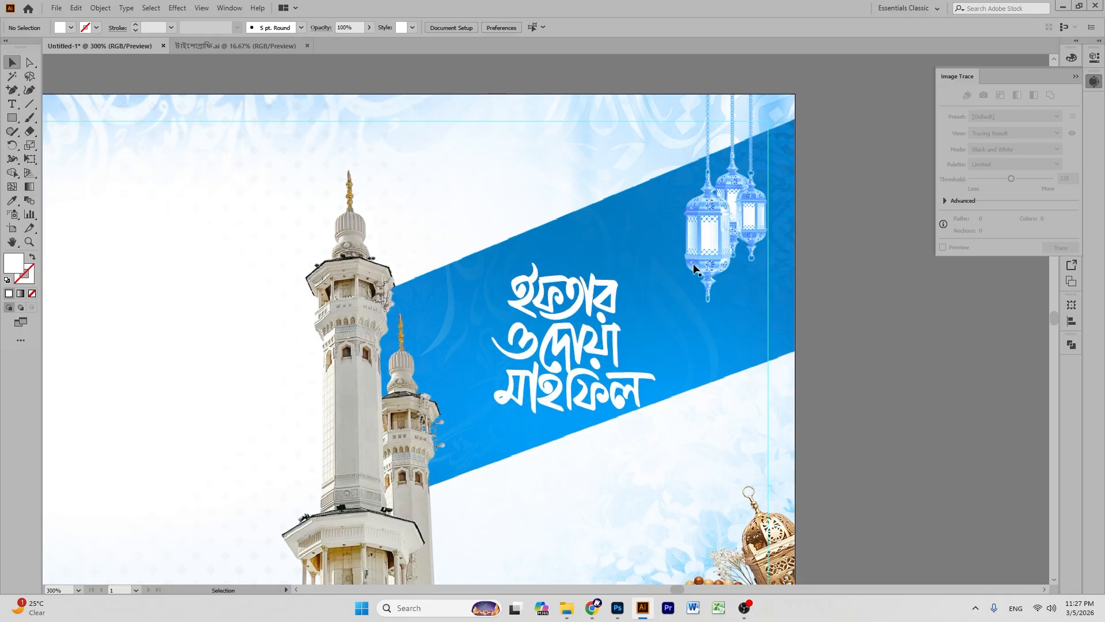
{"action": "left_click", "coordinate": [253, 45]}
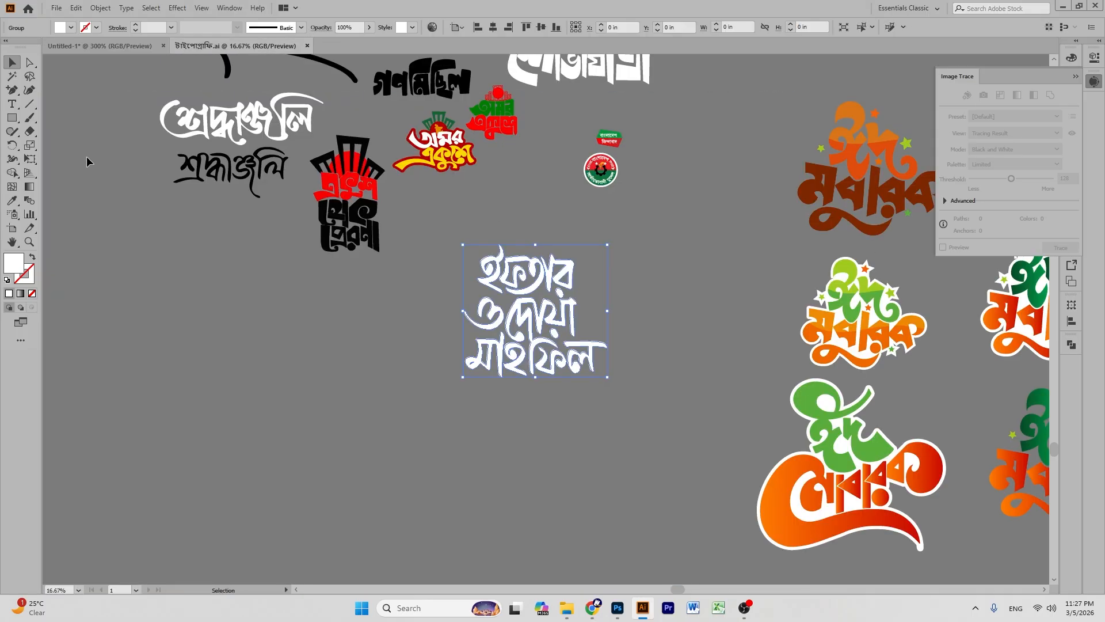
- Bring the two-line 'ইফতার ও দোয়া মাহফিল' lettering from the typography file into the banner
{"action": "key", "text": "space"}
{"action": "left_click_drag", "start_coordinate": [426, 124], "coordinate": [587, 430]}
{"action": "left_click_drag", "start_coordinate": [499, 265], "coordinate": [598, 439]}
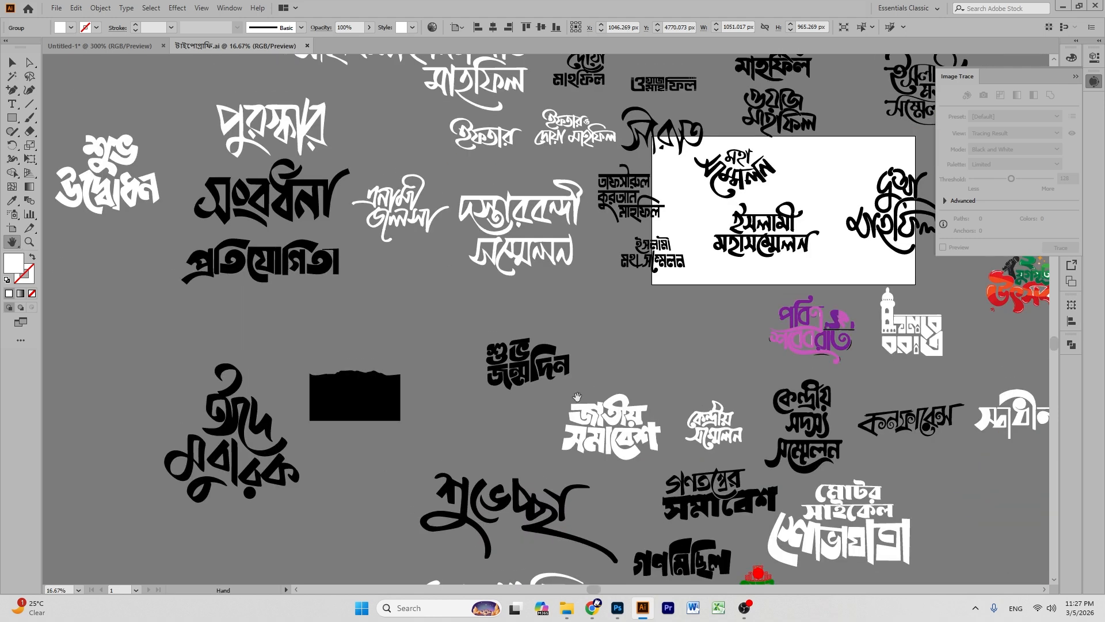
{"action": "left_click_drag", "start_coordinate": [549, 268], "coordinate": [561, 334]}
{"action": "left_click_drag", "start_coordinate": [526, 213], "coordinate": [526, 248]}
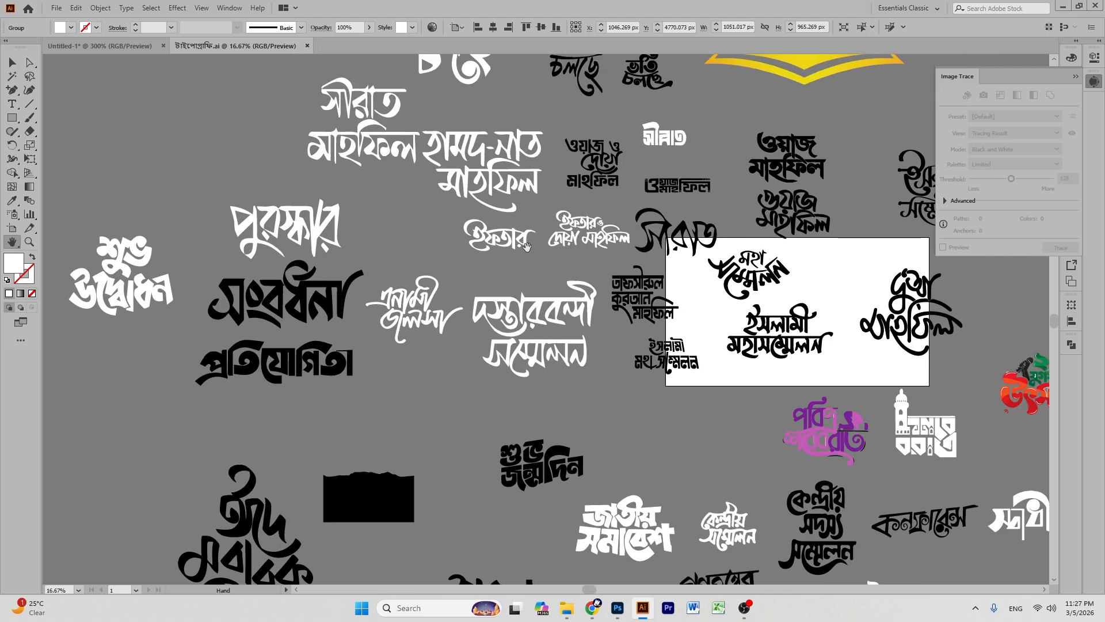
{"action": "left_click", "coordinate": [594, 224]}
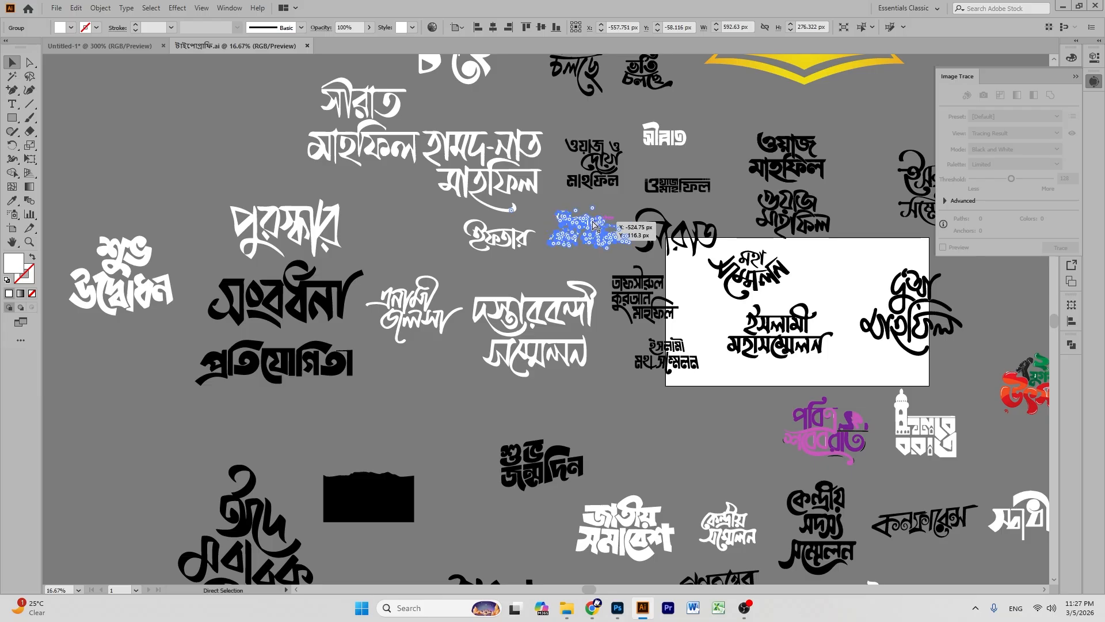
{"action": "left_click_drag", "start_coordinate": [162, 46], "coordinate": [568, 290]}
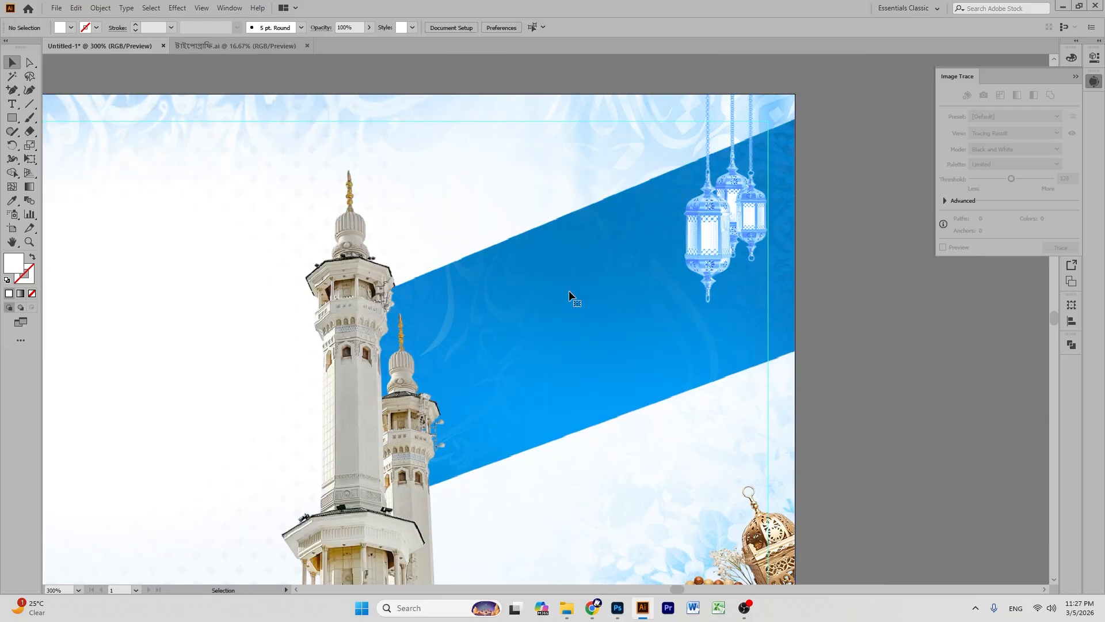
- Scale the lettering to about 1.72 × 0.80 in and fit it on the blue band
{"action": "scroll", "coordinate": [541, 207], "scroll_direction": "up", "scroll_amount": 5}
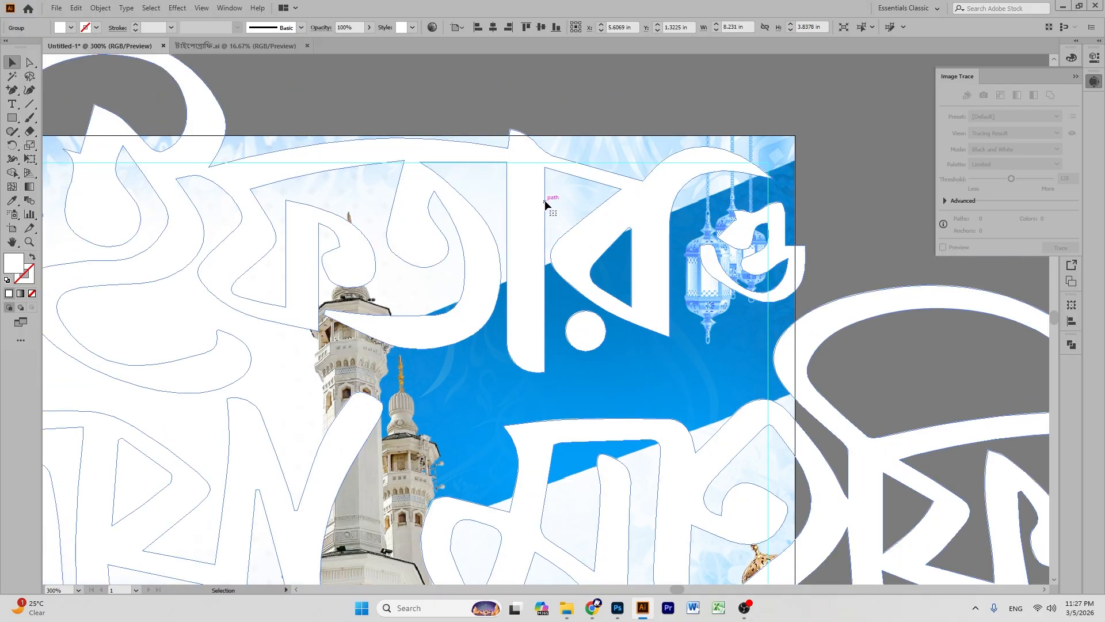
{"action": "left_click_drag", "start_coordinate": [549, 139], "coordinate": [677, 365]}
{"action": "scroll", "coordinate": [599, 386], "scroll_direction": "down", "scroll_amount": 11}
{"action": "left_click_drag", "start_coordinate": [634, 230], "coordinate": [628, 292]}
{"action": "left_click_drag", "start_coordinate": [577, 248], "coordinate": [577, 237]}
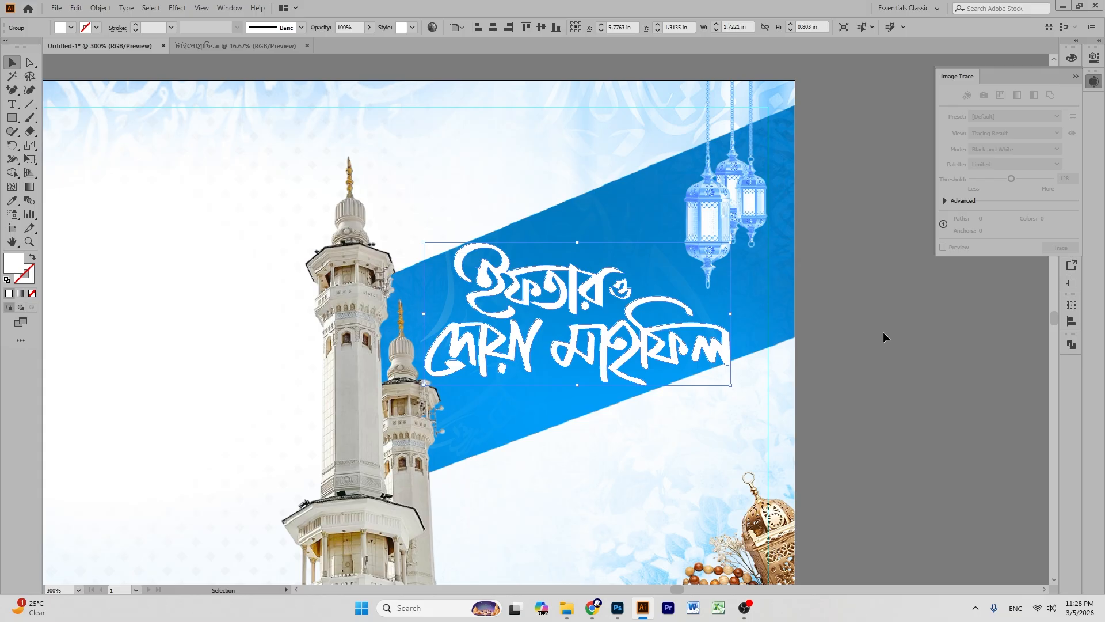
{"action": "left_click", "coordinate": [886, 330]}
- Alt-drag a copy of the lettering onto the pasteboard and fill it black
{"action": "left_click", "coordinate": [12, 242]}
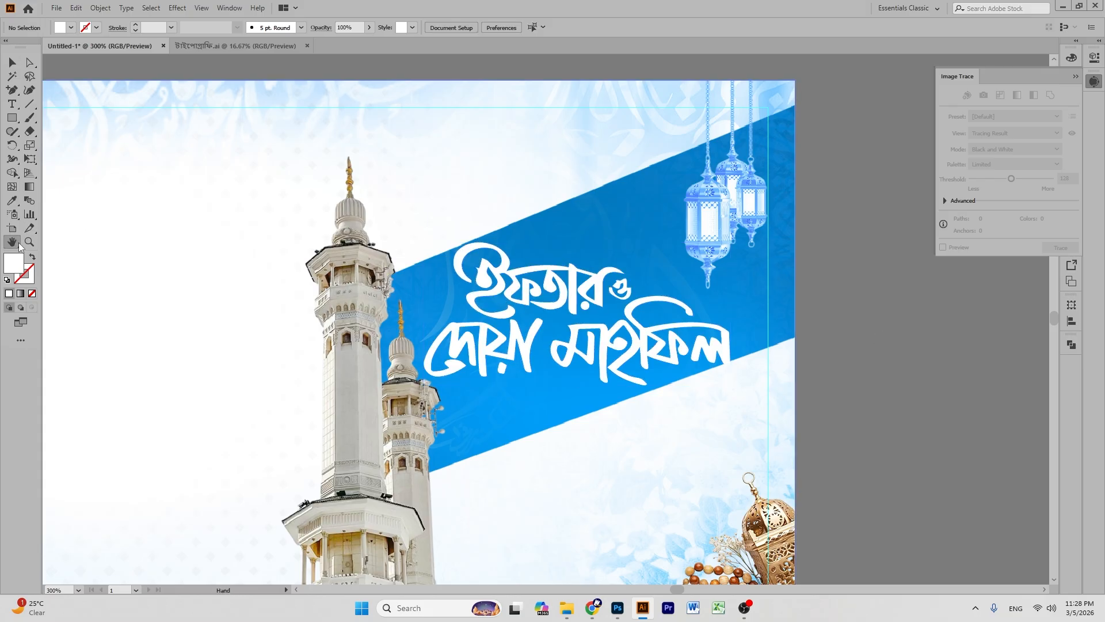
{"action": "left_click_drag", "start_coordinate": [861, 344], "coordinate": [602, 298]}
{"action": "left_click", "coordinate": [12, 62]}
{"action": "left_click", "coordinate": [316, 236]}
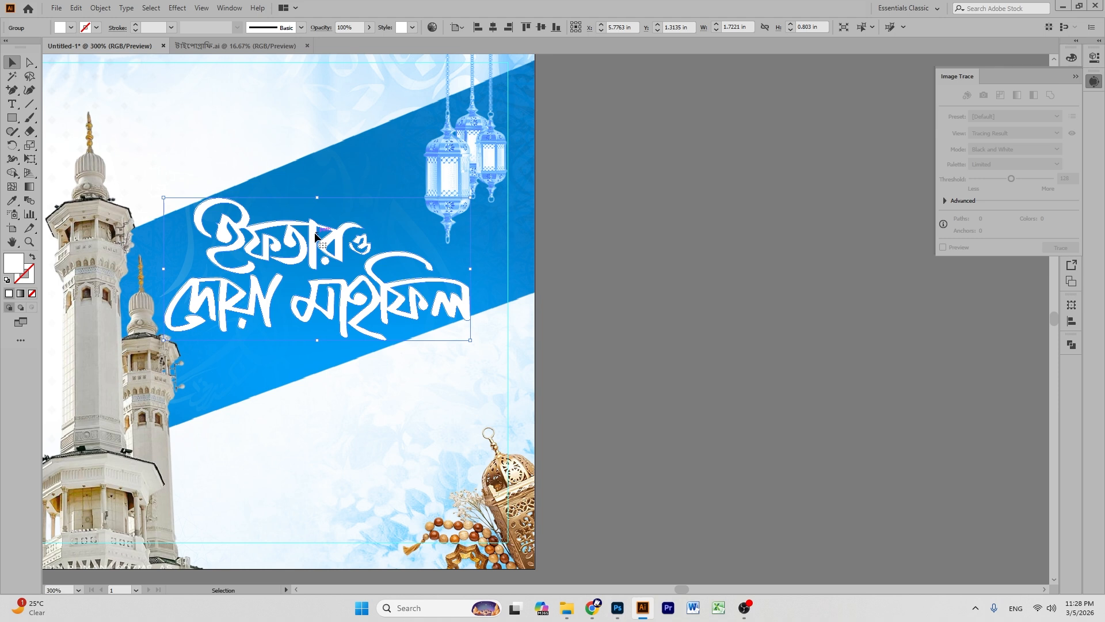
{"action": "left_click_drag", "start_coordinate": [311, 244], "coordinate": [716, 283]}
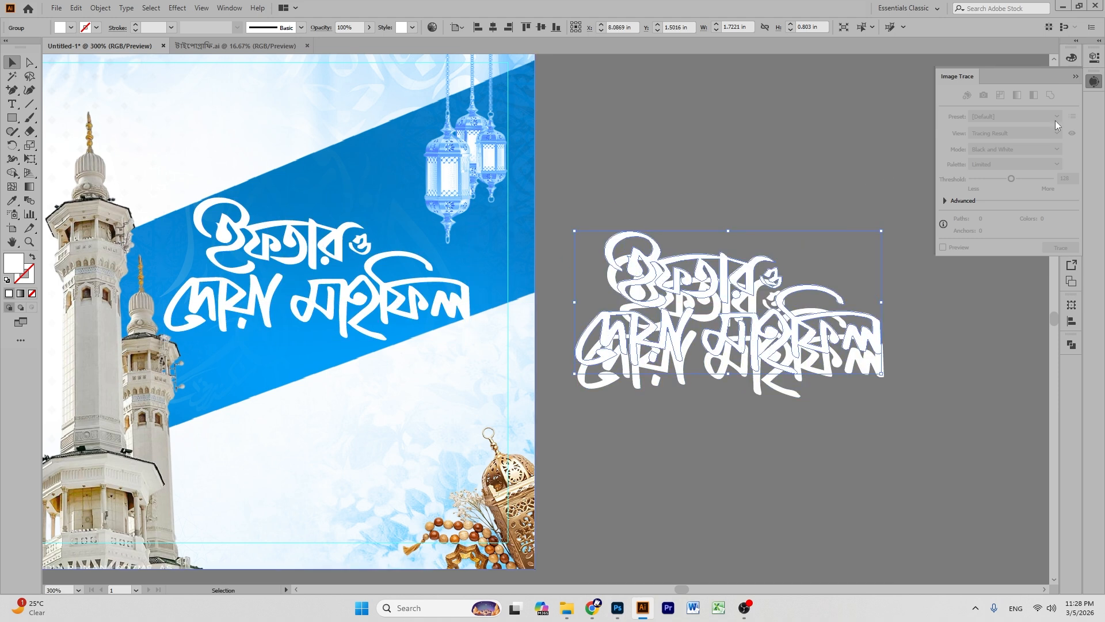
{"action": "left_click", "coordinate": [1071, 59]}
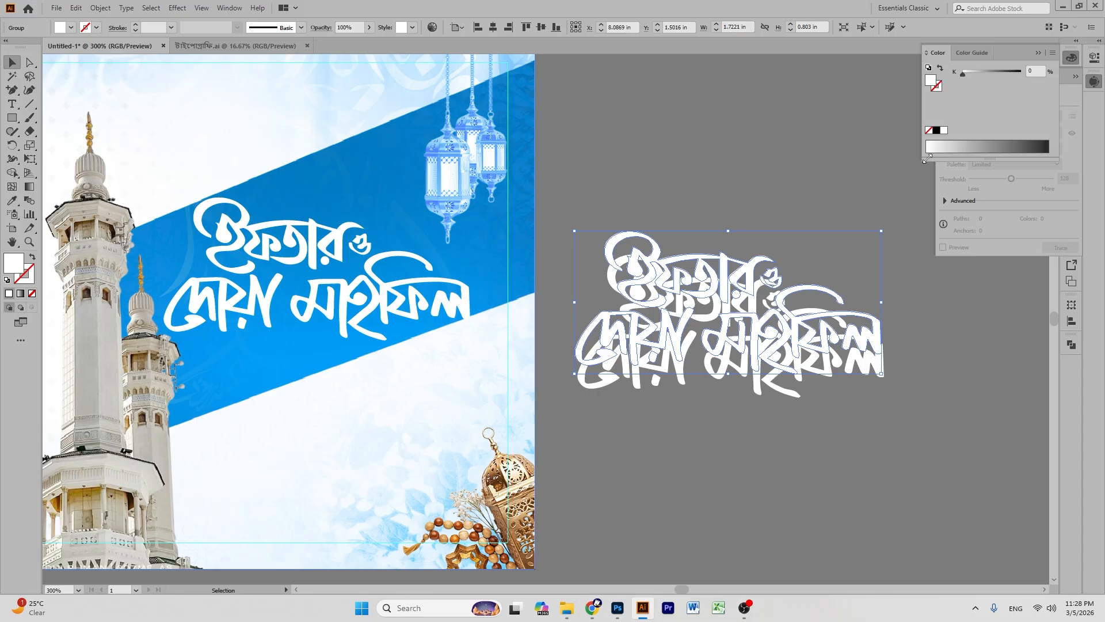
{"action": "left_click", "coordinate": [937, 130]}
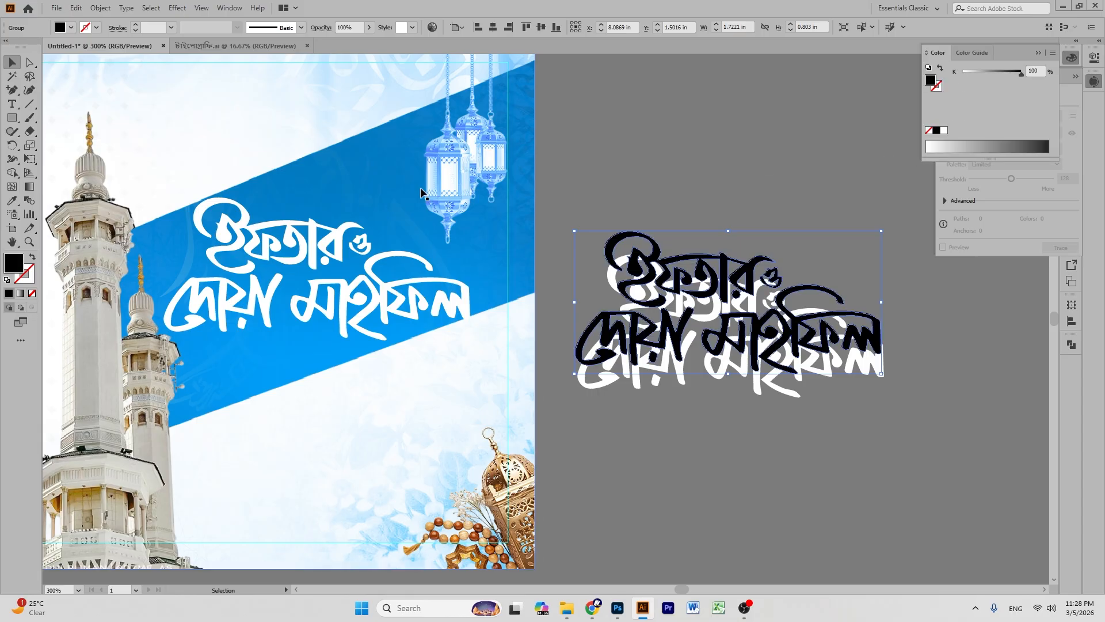
- Make a blend between the white and black lettering copies
{"action": "key", "text": "ctrl+a"}
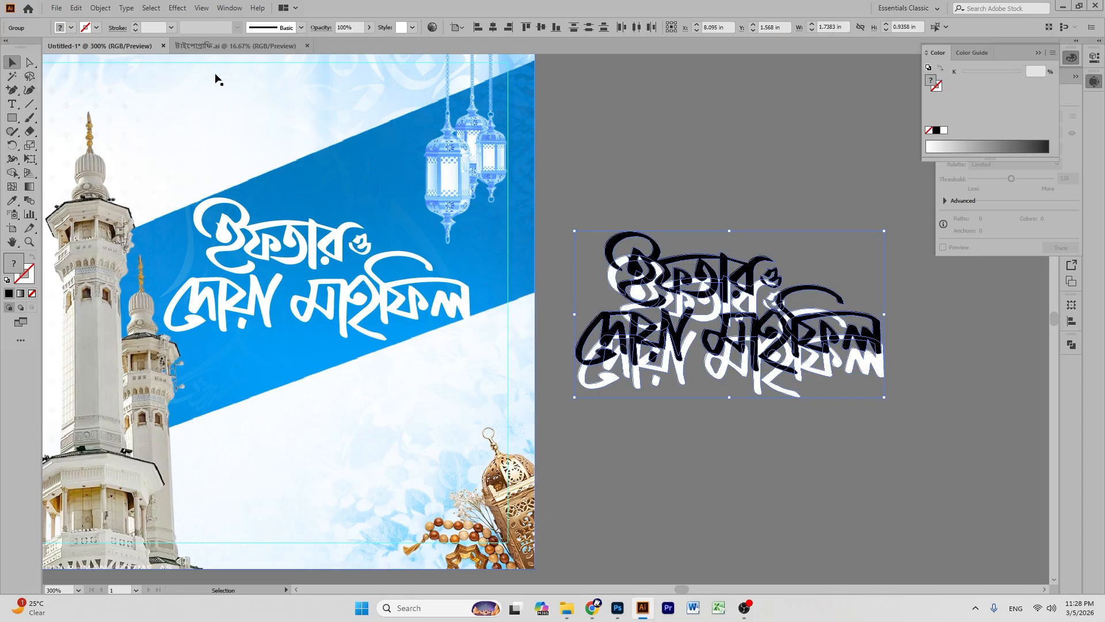
{"action": "left_click", "coordinate": [100, 7]}
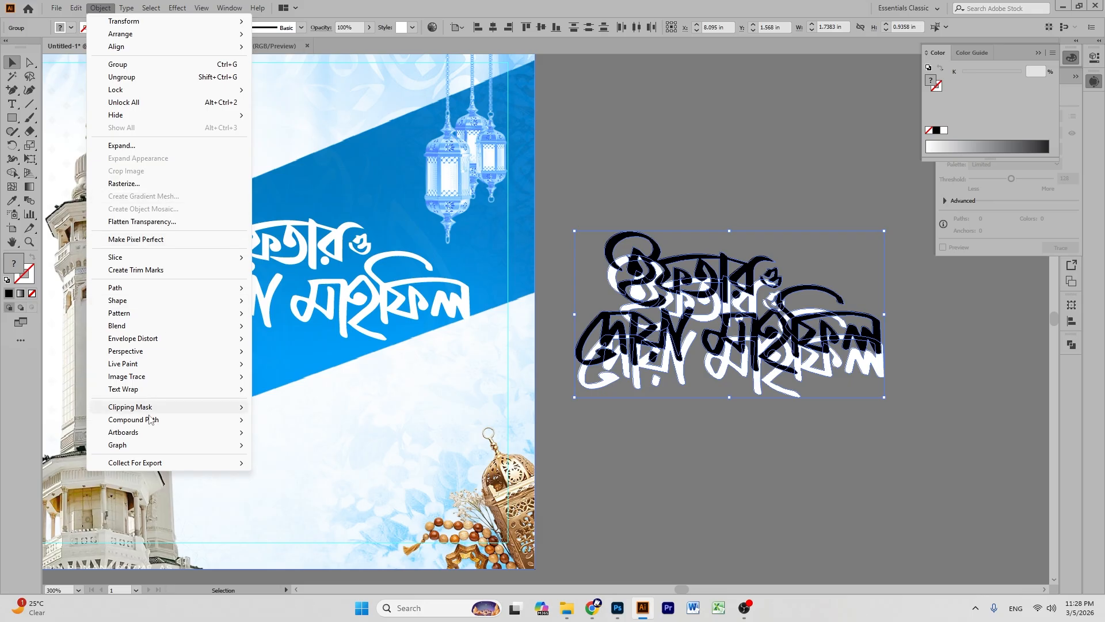
{"action": "mouse_move", "coordinate": [148, 326]}
{"action": "left_click", "coordinate": [279, 326]}
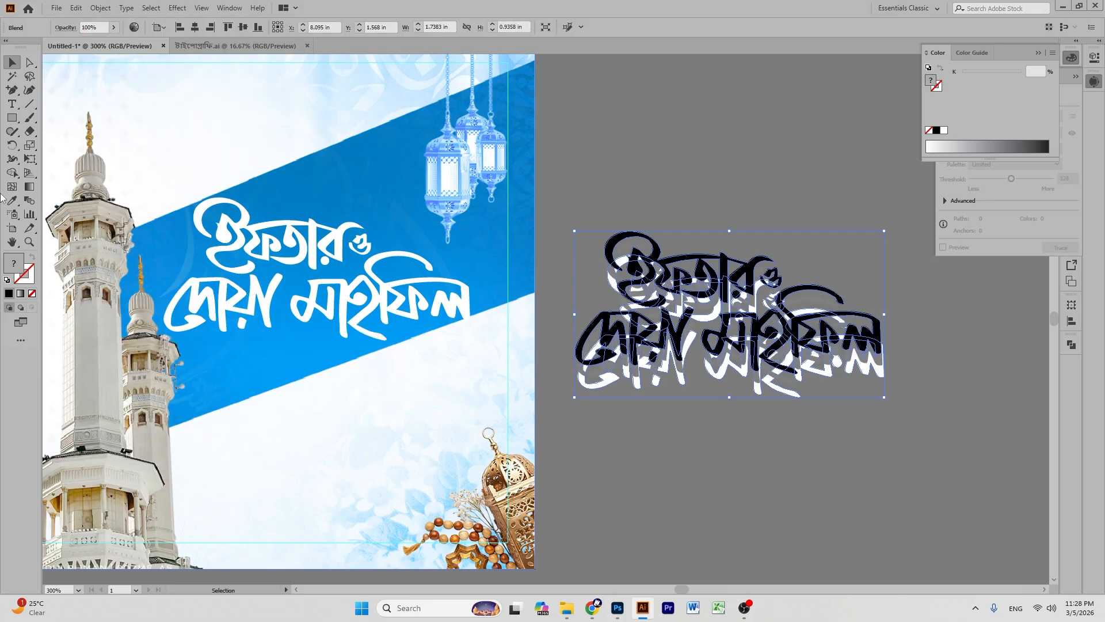
- Set the blend to 100 Specified Steps in Blend Options
{"action": "left_click", "coordinate": [32, 201]}
{"action": "double_click", "coordinate": [29, 201]}
{"action": "left_click_drag", "start_coordinate": [668, 236], "coordinate": [311, 228]}
{"action": "left_click", "coordinate": [348, 254]}
{"action": "left_click", "coordinate": [344, 278]}
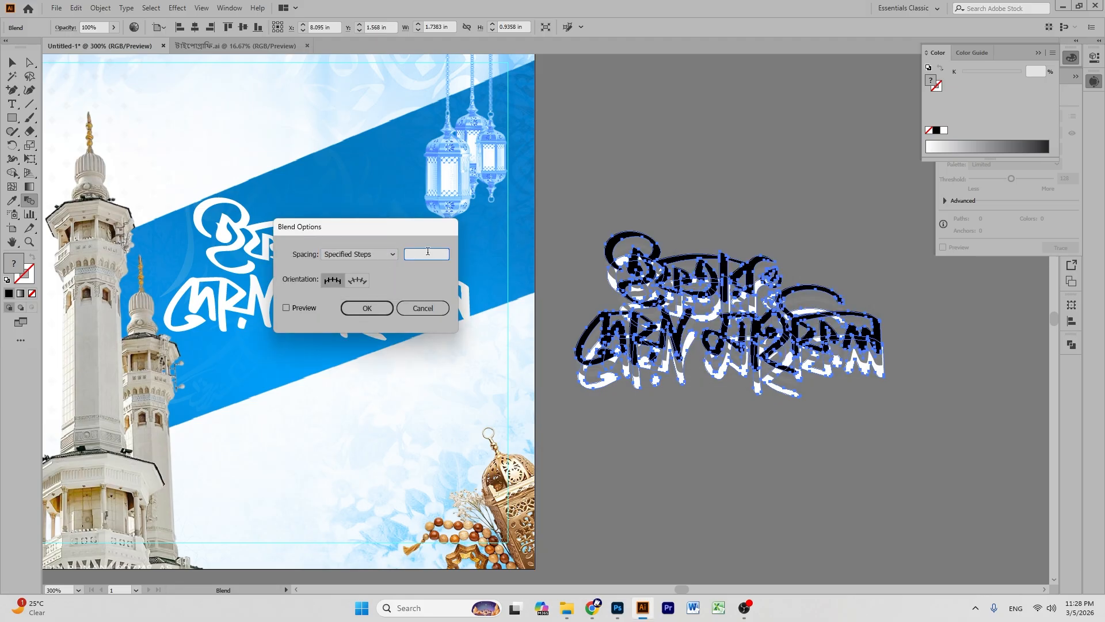
{"action": "left_click", "coordinate": [287, 308]}
{"action": "left_click", "coordinate": [367, 308]}
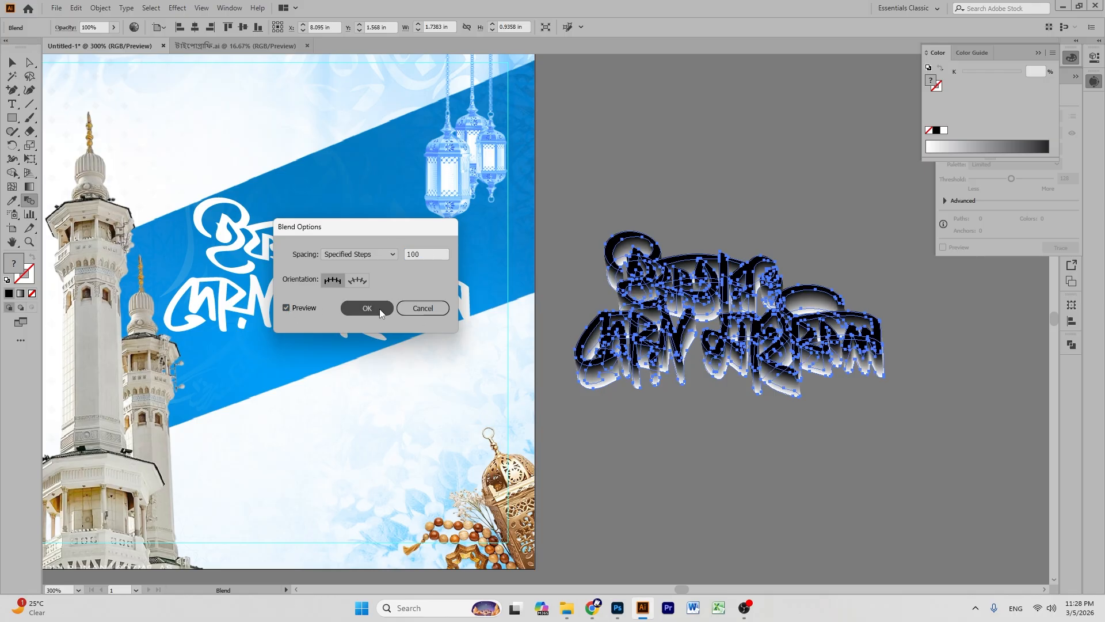
{"action": "left_click", "coordinate": [12, 62]}
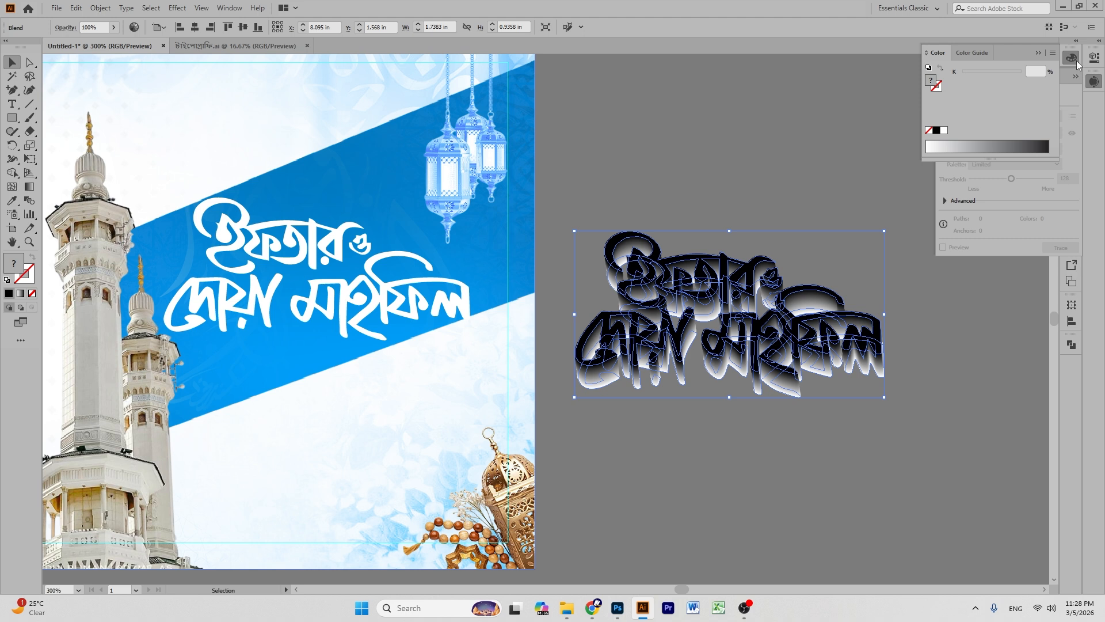
{"action": "left_click", "coordinate": [1093, 81]}
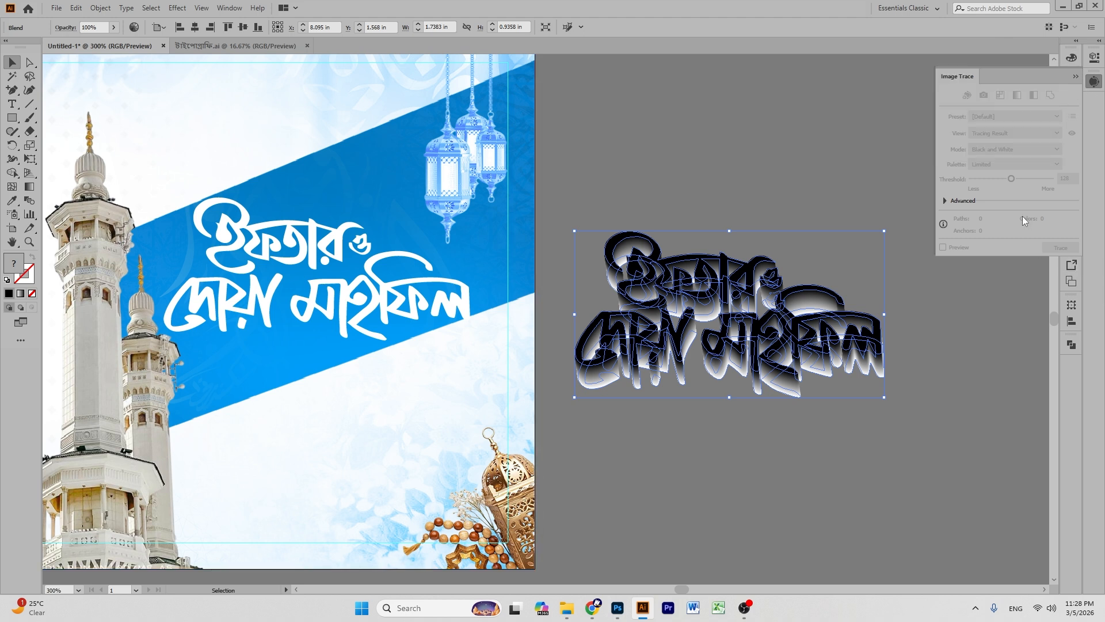
- Set the black 3D extrusion's blend mode to Multiply in Transparency
{"action": "left_click", "coordinate": [1094, 84]}
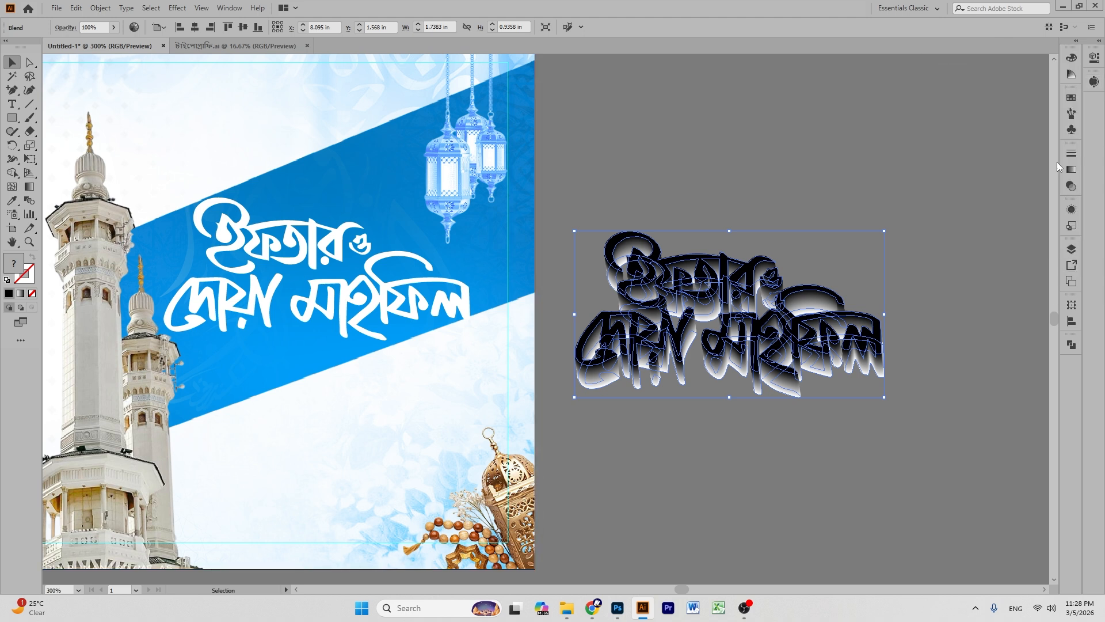
{"action": "left_click", "coordinate": [1069, 188]}
{"action": "left_click", "coordinate": [954, 166]}
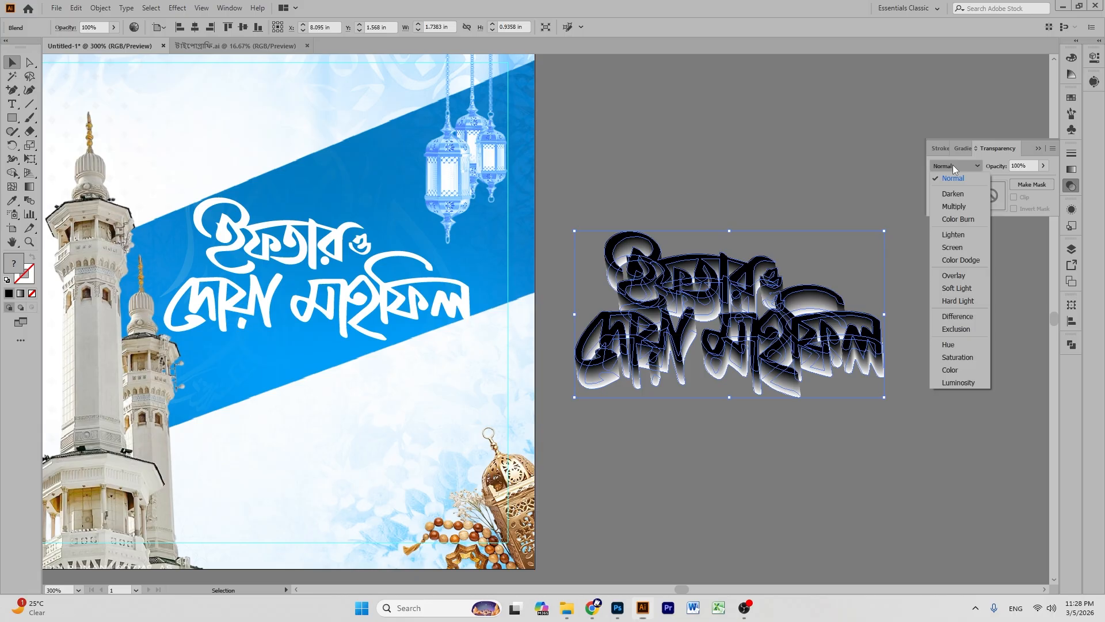
{"action": "left_click", "coordinate": [948, 209]}
{"action": "left_click", "coordinate": [719, 141]}
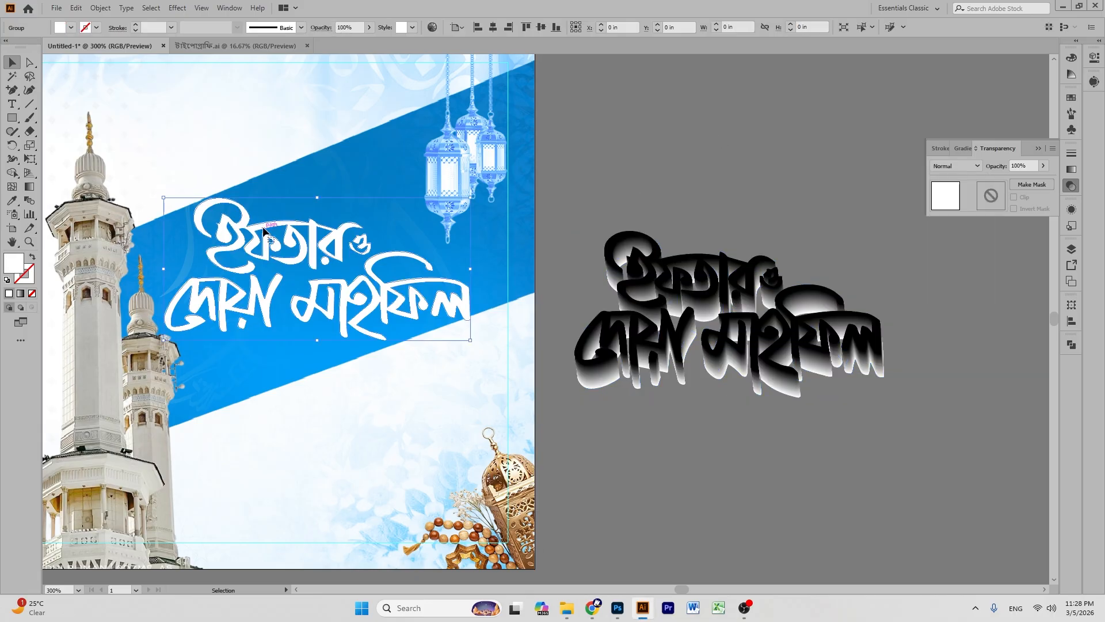
- Stack the white Bengali title on the black extrusion, sending the extrusion behind it
{"action": "double_click", "coordinate": [264, 231]}
{"action": "left_click", "coordinate": [49, 62]}
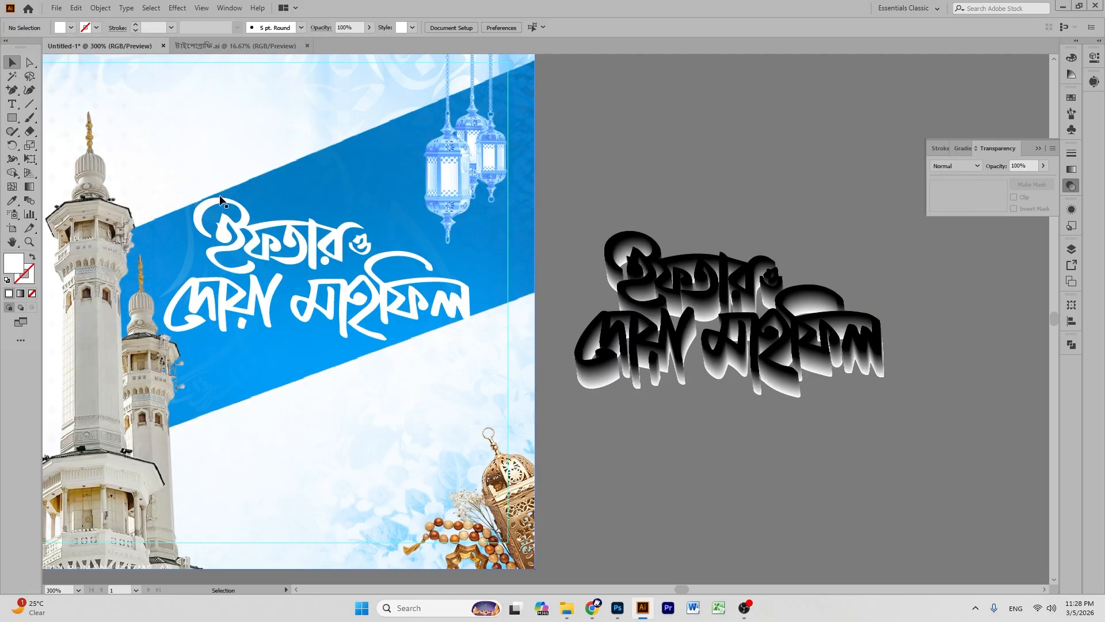
{"action": "left_click_drag", "start_coordinate": [234, 236], "coordinate": [642, 261]}
{"action": "left_click", "coordinate": [663, 183]}
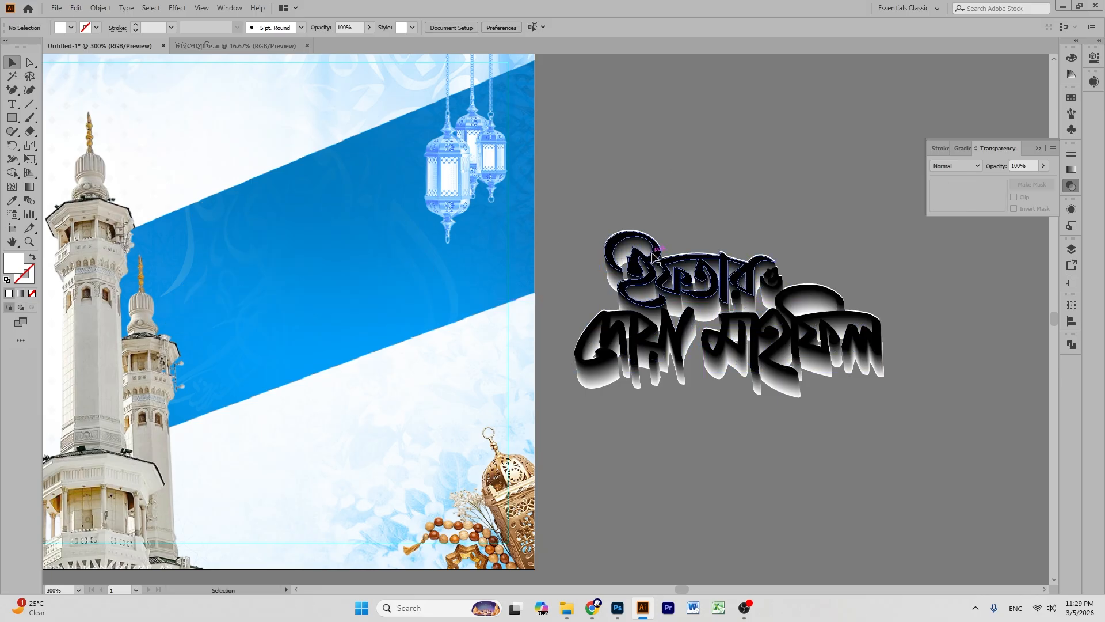
{"action": "left_click", "coordinate": [655, 256]}
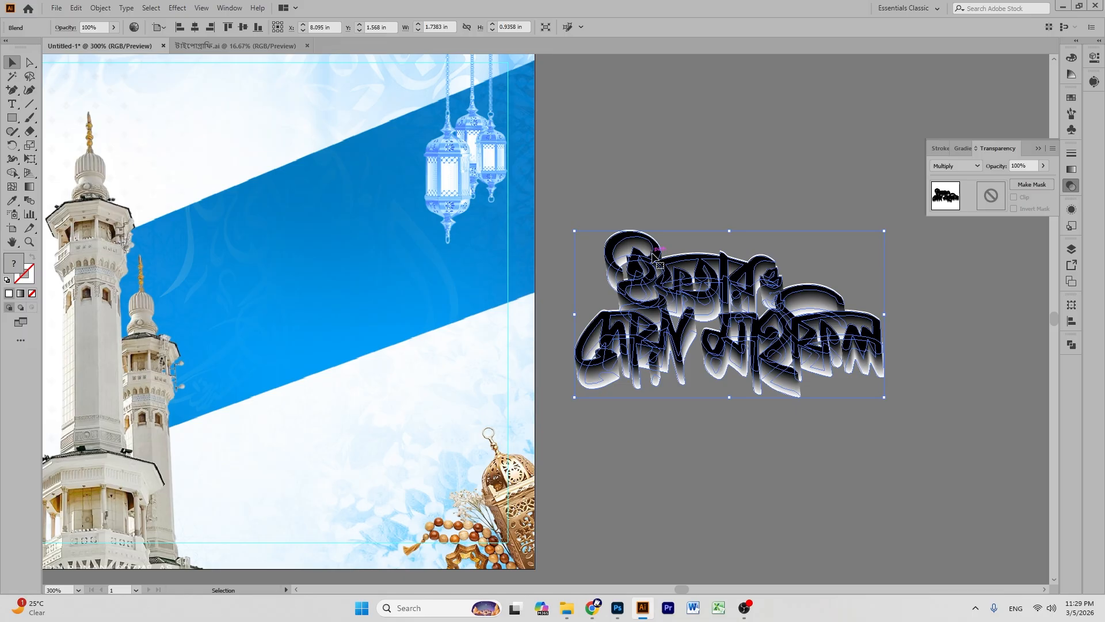
{"action": "key", "text": "ctrl+shift+["}
{"action": "left_click", "coordinate": [694, 169]}
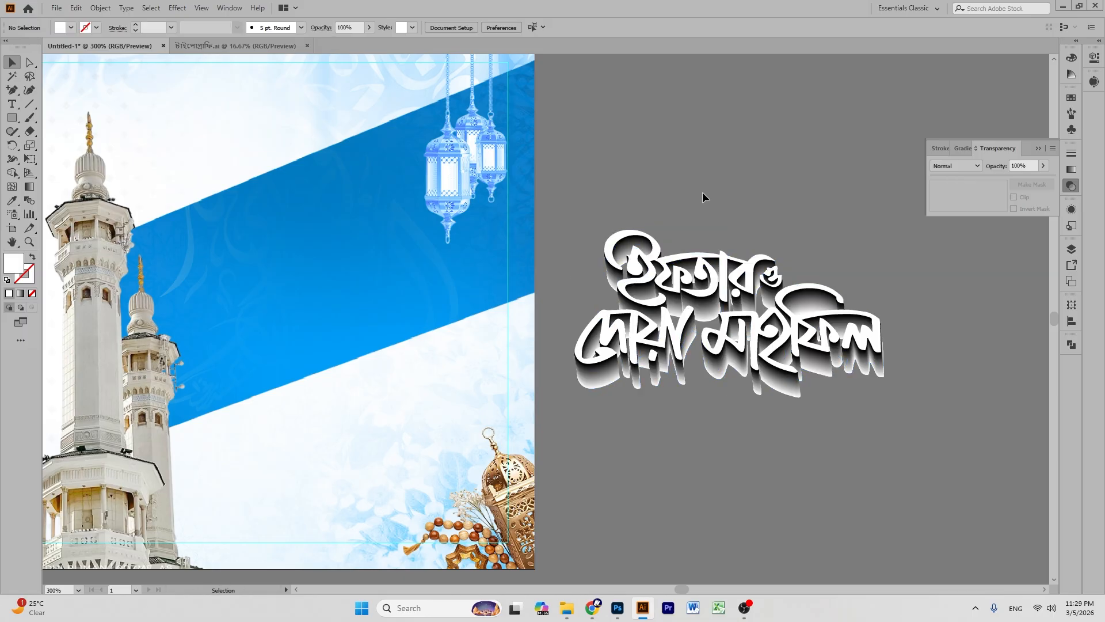
- Nudge the white title into place and move the combined title onto the blue band
{"action": "left_click_drag", "start_coordinate": [724, 257], "coordinate": [703, 260]}
{"action": "left_click_drag", "start_coordinate": [637, 192], "coordinate": [886, 472]}
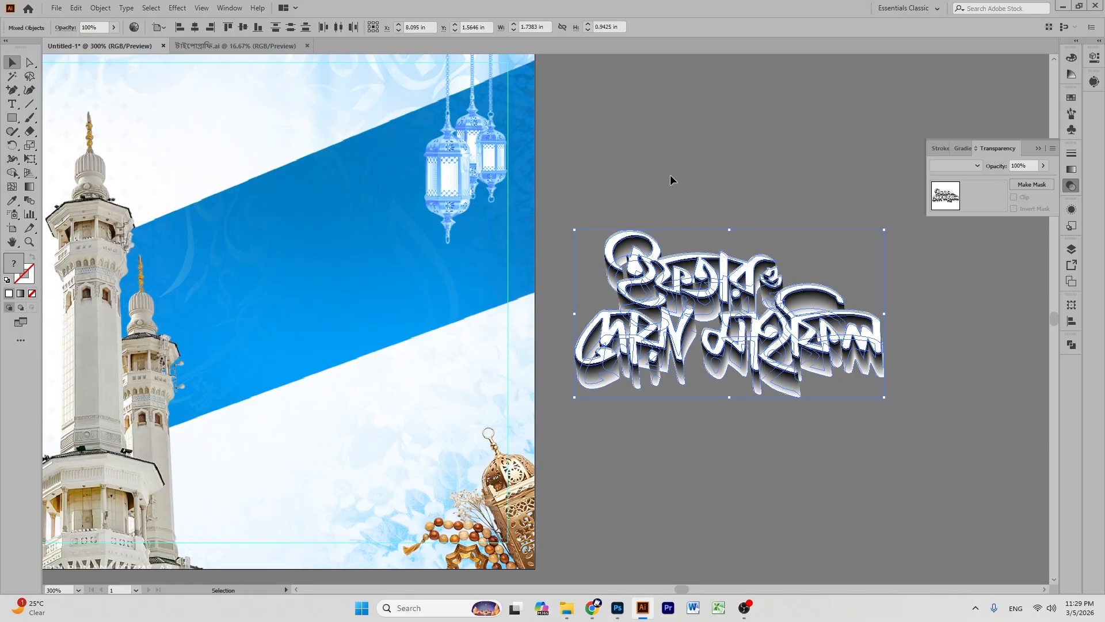
{"action": "left_click_drag", "start_coordinate": [755, 337], "coordinate": [385, 305]}
{"action": "left_click", "coordinate": [752, 269]}
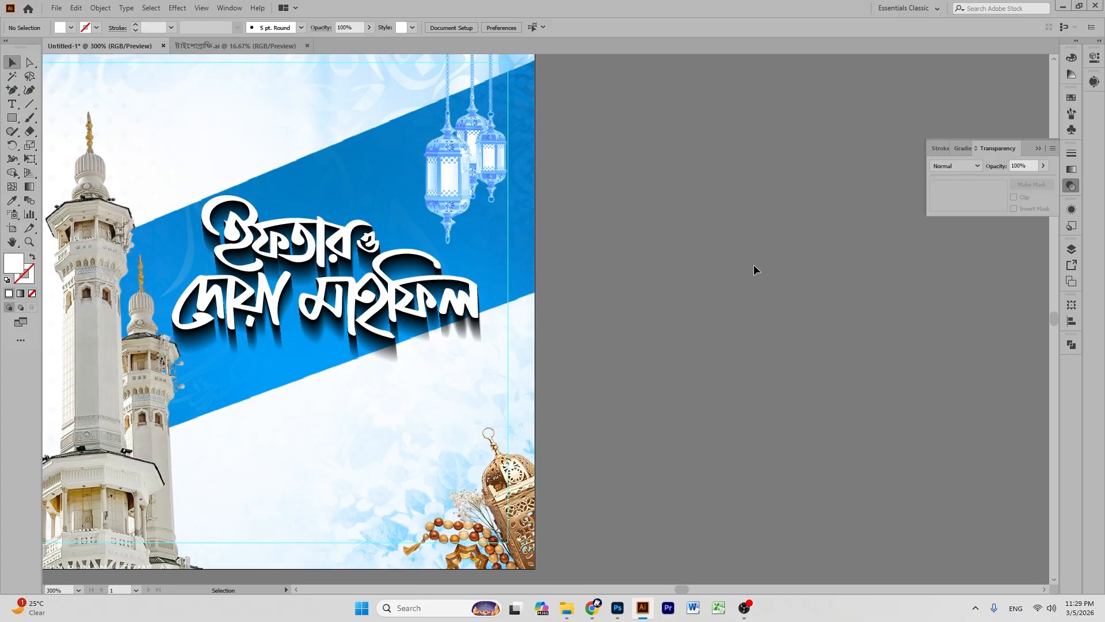
{"action": "scroll", "coordinate": [601, 263], "scroll_direction": "up", "scroll_amount": 2}
{"action": "left_click_drag", "start_coordinate": [327, 274], "coordinate": [684, 249]}
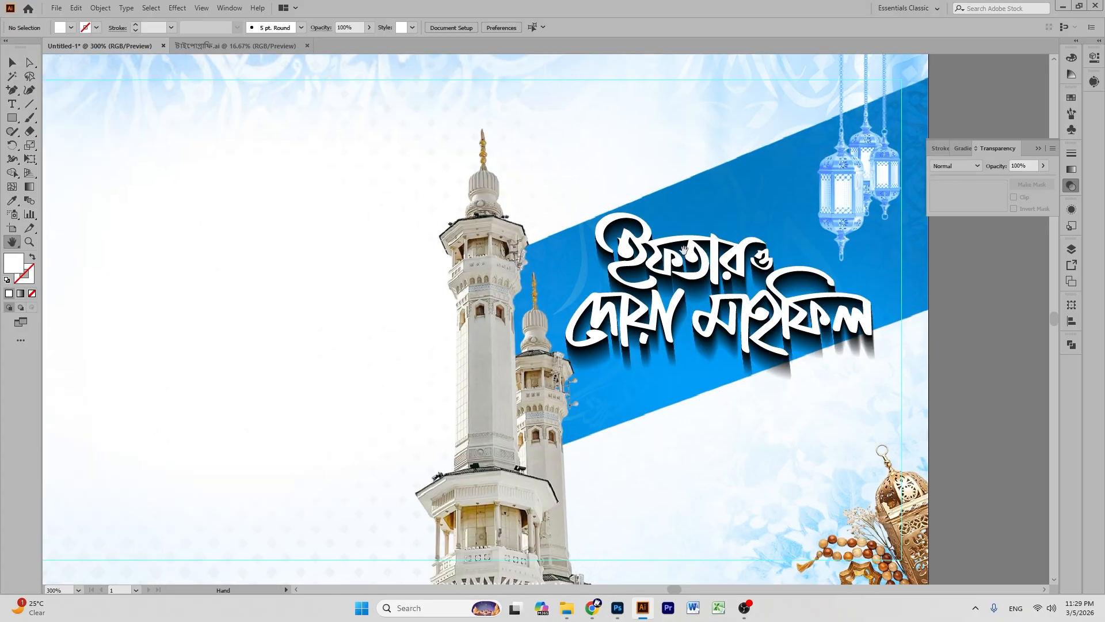
{"action": "scroll", "coordinate": [684, 249], "scroll_direction": "down", "scroll_amount": 3}
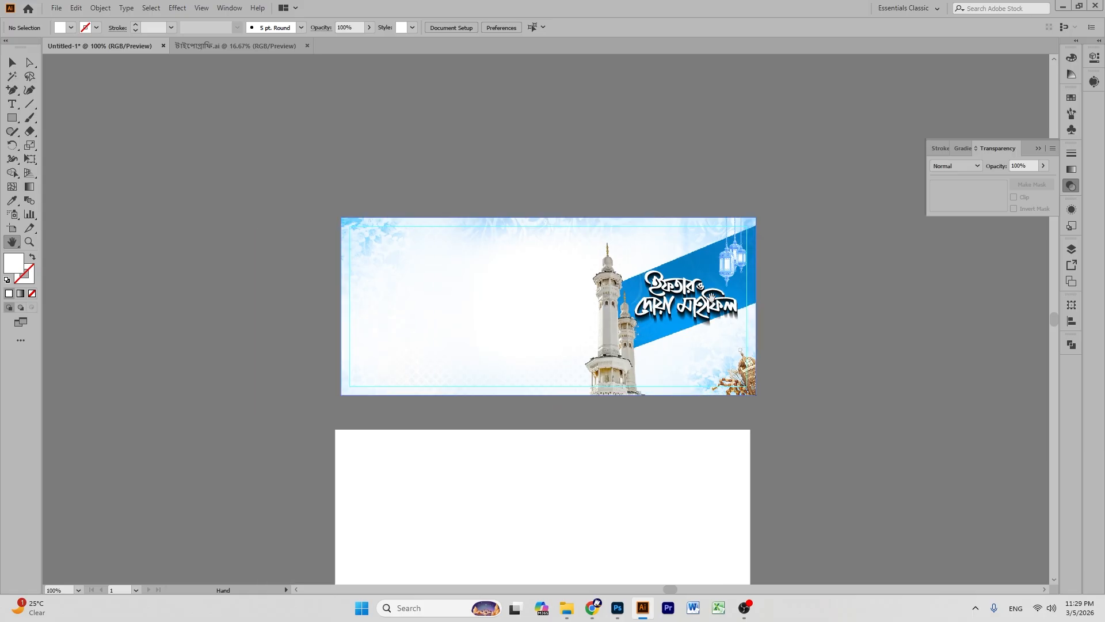
{"action": "scroll", "coordinate": [711, 297], "scroll_direction": "up", "scroll_amount": 4}
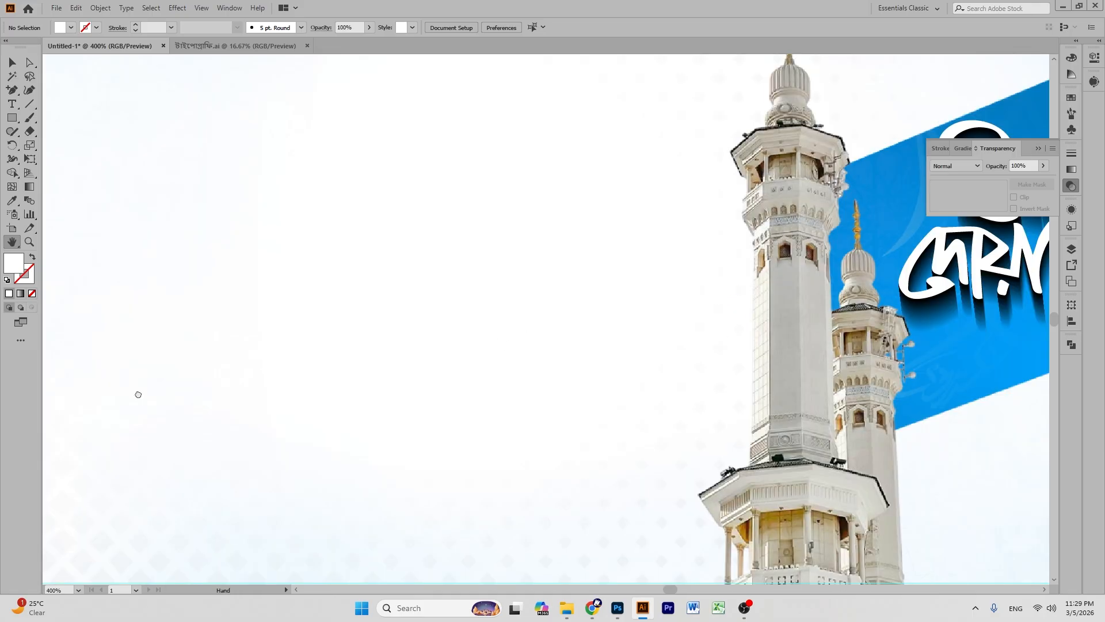
{"action": "scroll", "coordinate": [246, 380], "scroll_direction": "down", "scroll_amount": 2}
{"action": "scroll", "coordinate": [616, 382], "scroll_direction": "up", "scroll_amount": 2}
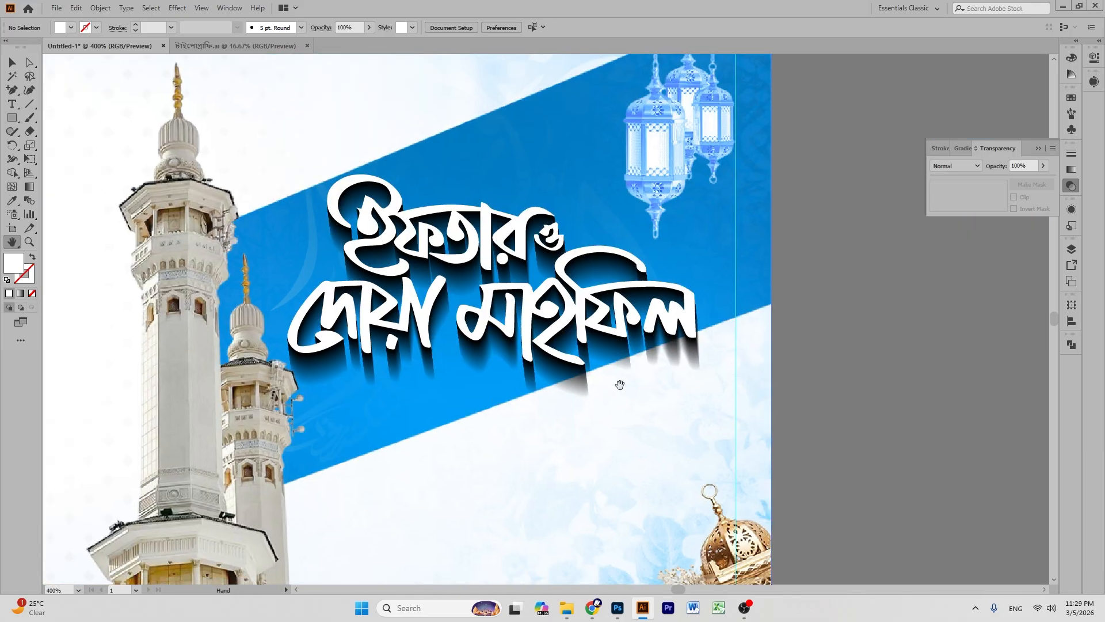
{"action": "left_click_drag", "start_coordinate": [551, 240], "coordinate": [554, 230]}
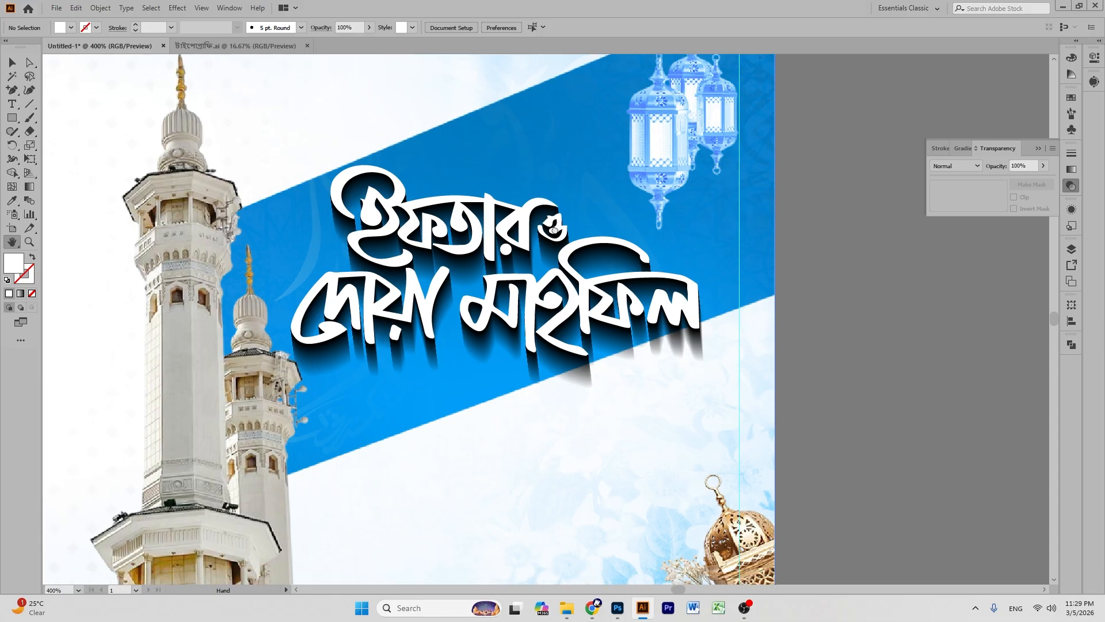
{"action": "left_click", "coordinate": [12, 62]}
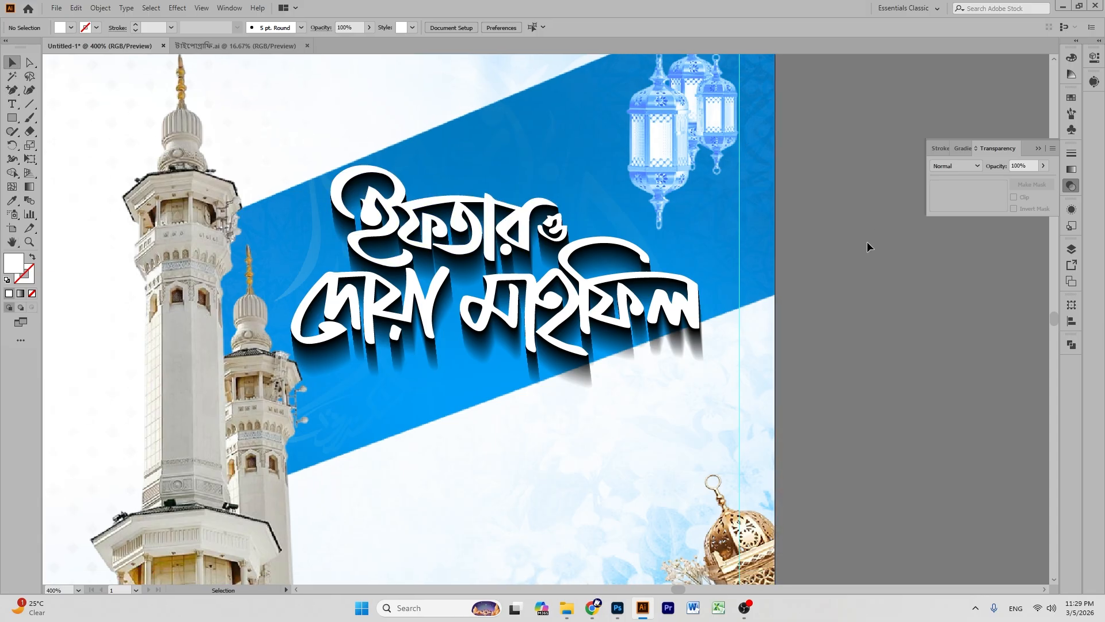
{"action": "left_click", "coordinate": [620, 356]}
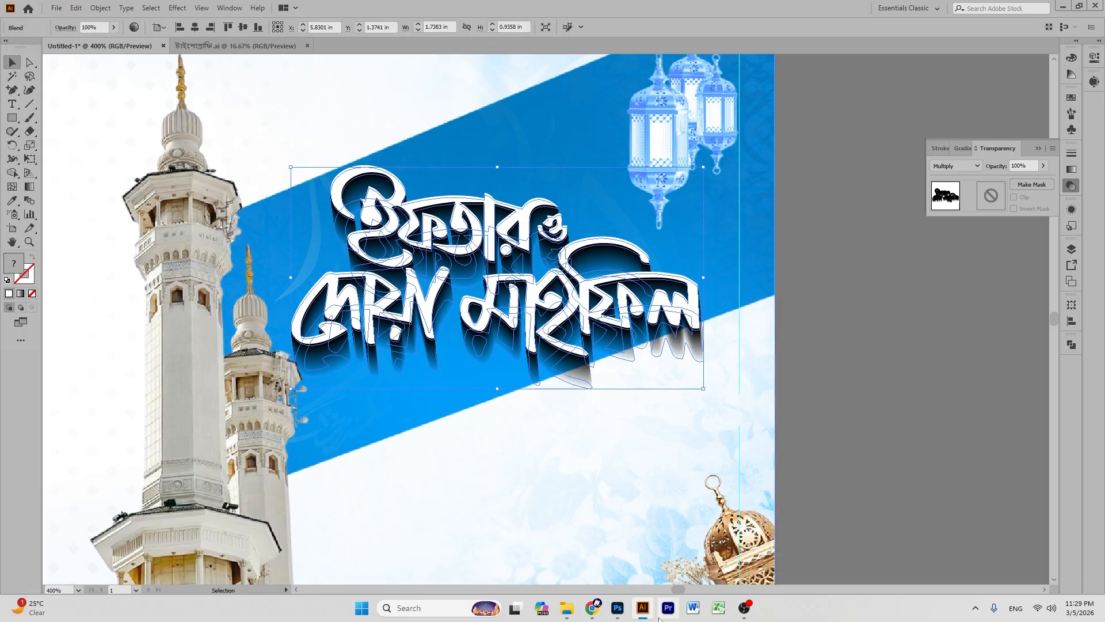
{"action": "left_click", "coordinate": [624, 615]}
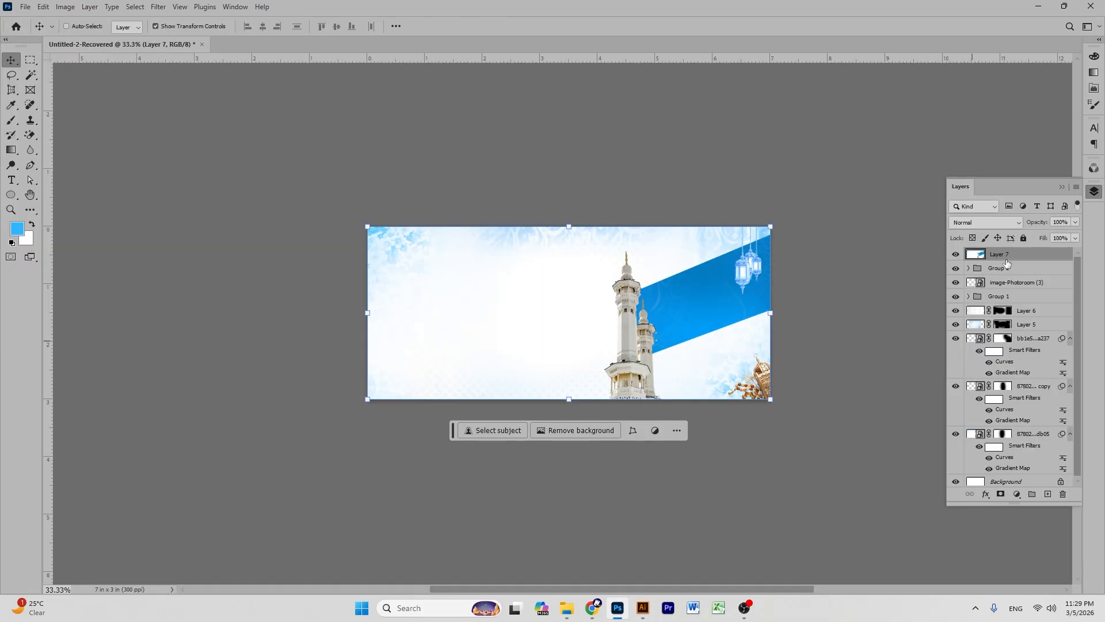
{"action": "key", "text": "ctrl+v"}
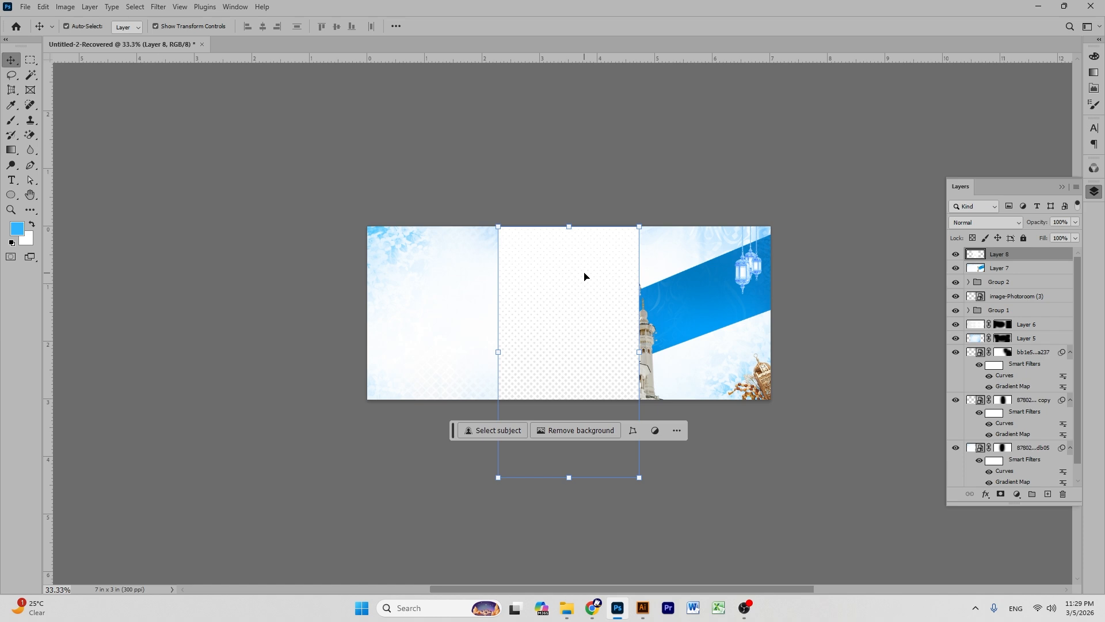
{"action": "key", "text": "Delete"}
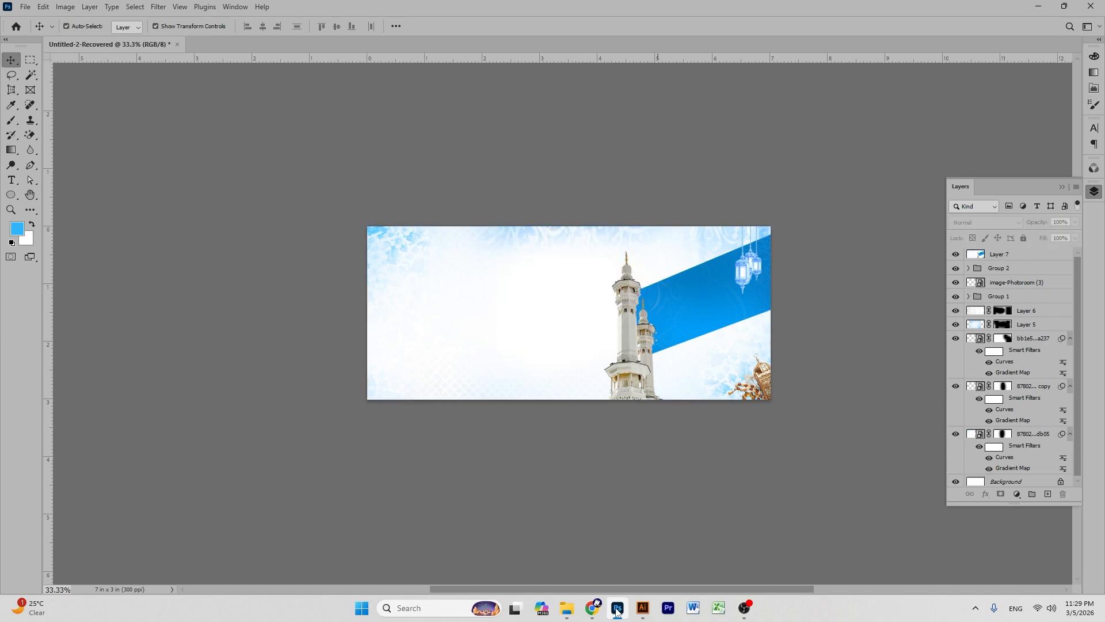
{"action": "left_click", "coordinate": [617, 612]}
{"action": "left_click", "coordinate": [643, 610]}
{"action": "left_click", "coordinate": [643, 609]}
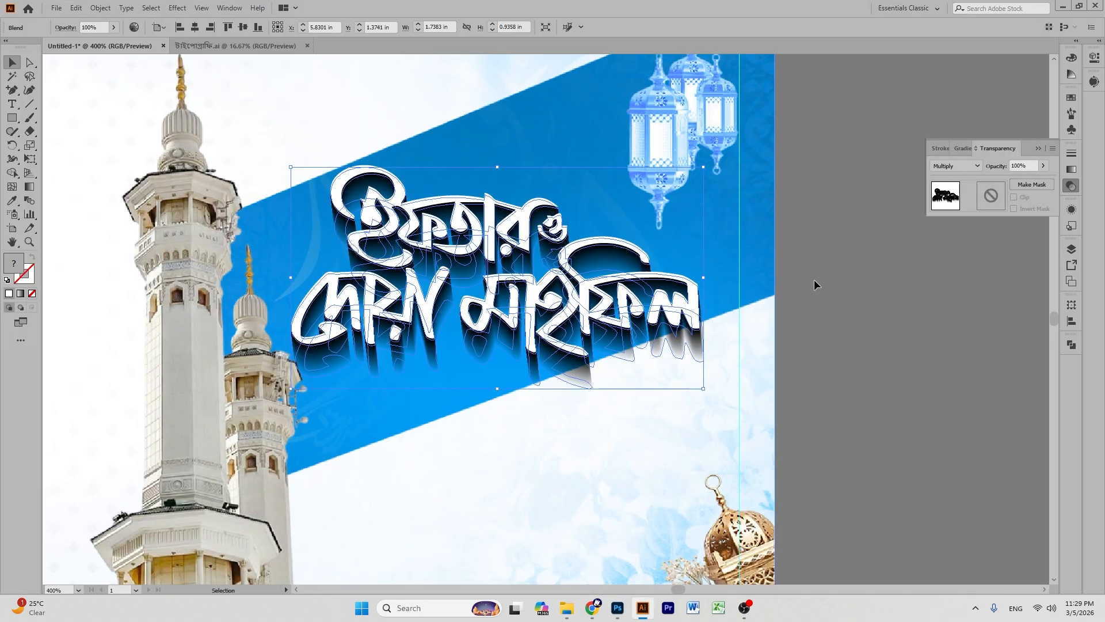
{"action": "left_click", "coordinate": [873, 291]}
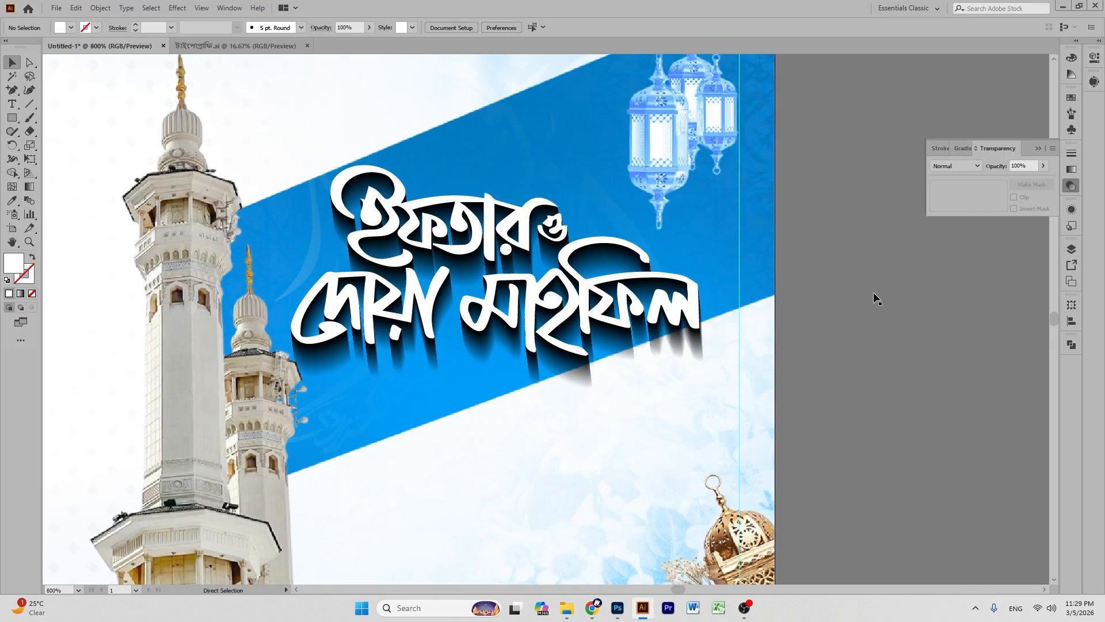
- Change the title extrusion's blend mode from Multiply to Normal, then return to Photoshop
{"action": "key", "text": "ctrl+plus"}
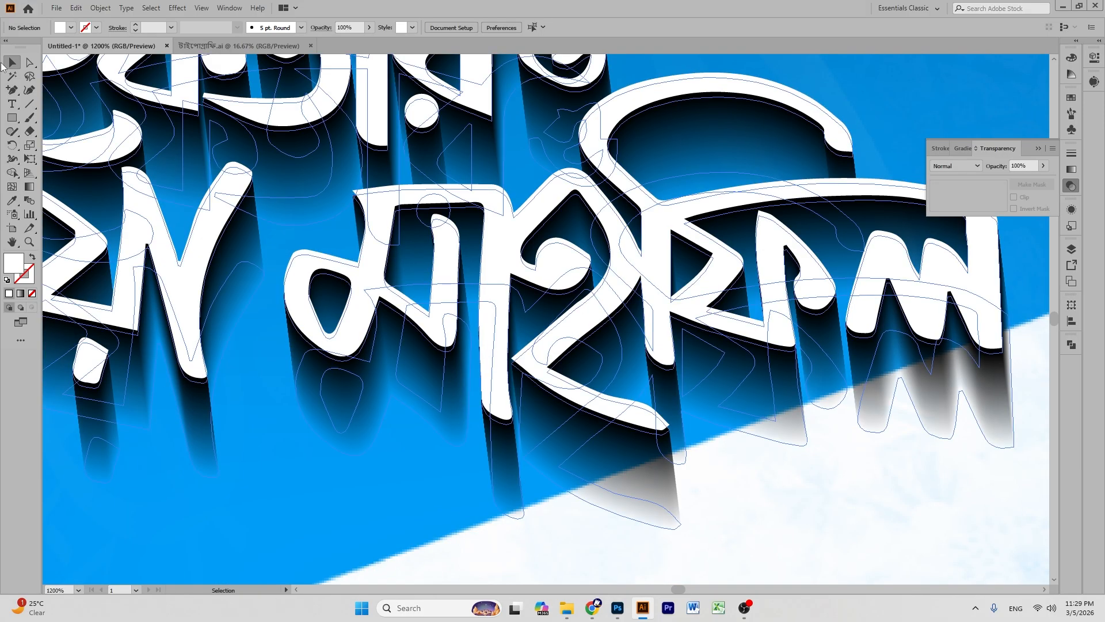
{"action": "left_click", "coordinate": [360, 424]}
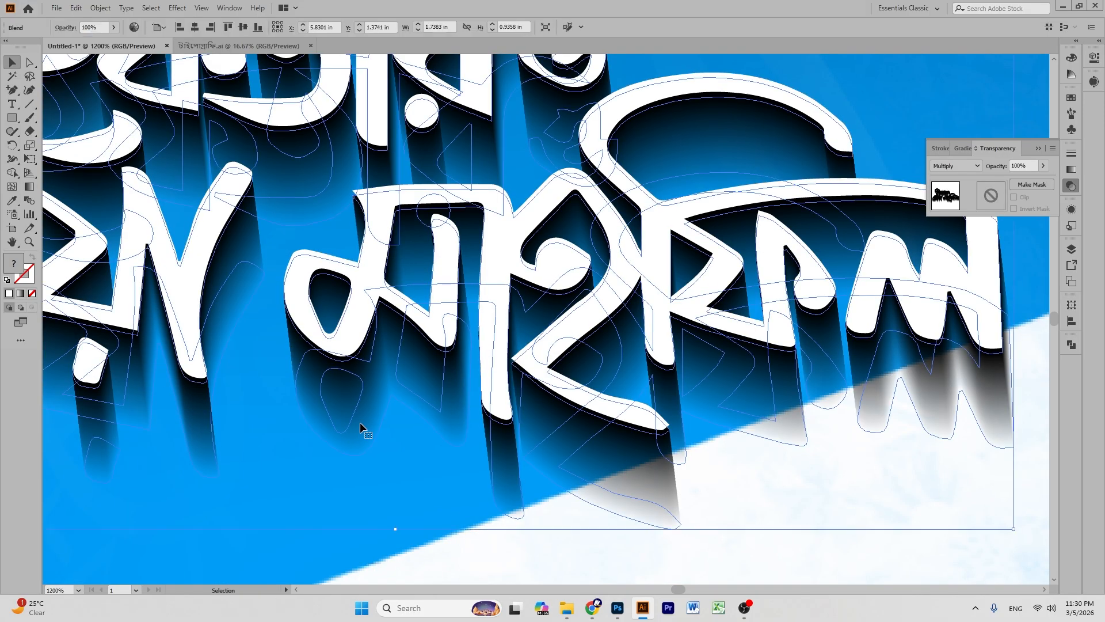
{"action": "left_click", "coordinate": [955, 166]}
{"action": "left_click", "coordinate": [956, 178]}
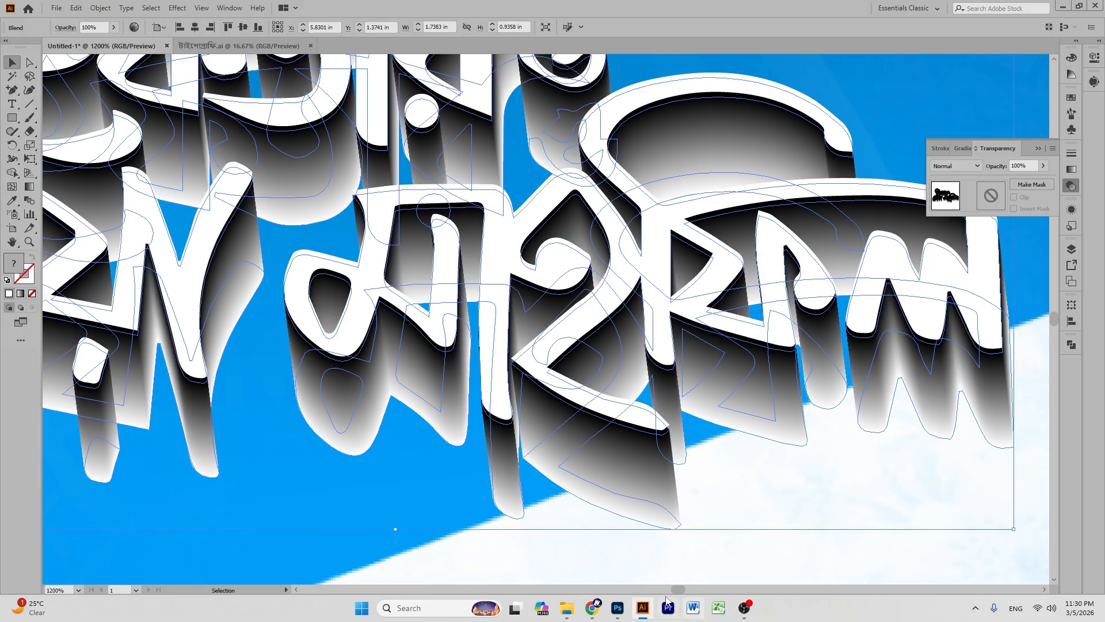
{"action": "left_click", "coordinate": [620, 613]}
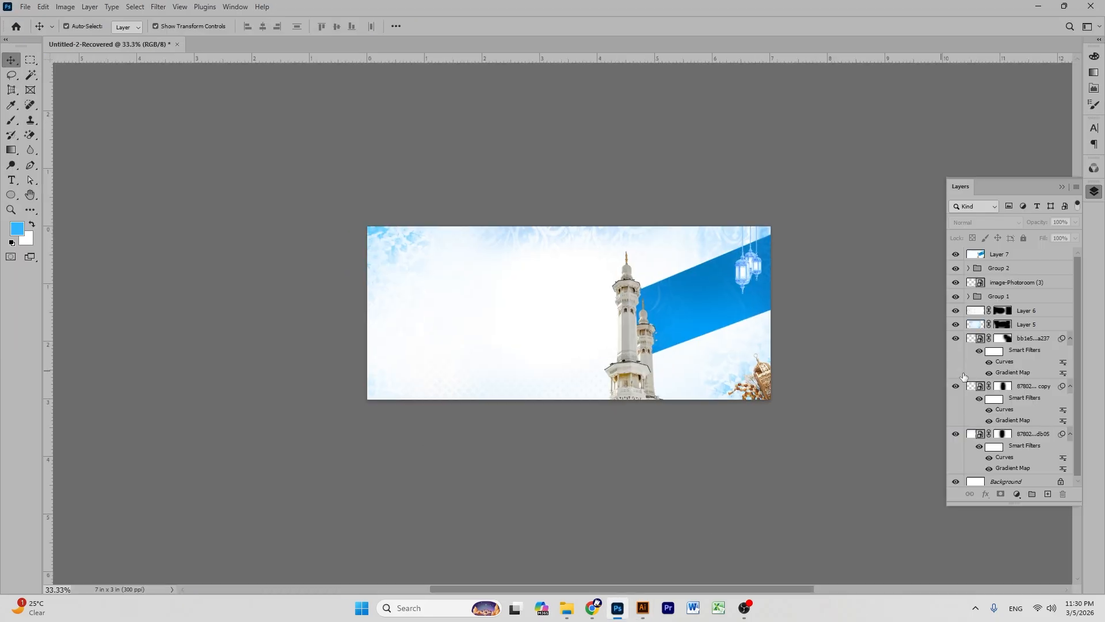
- Delete old Layer 7 and paste the updated Illustrator title over the blue band
{"action": "left_click", "coordinate": [1008, 259]}
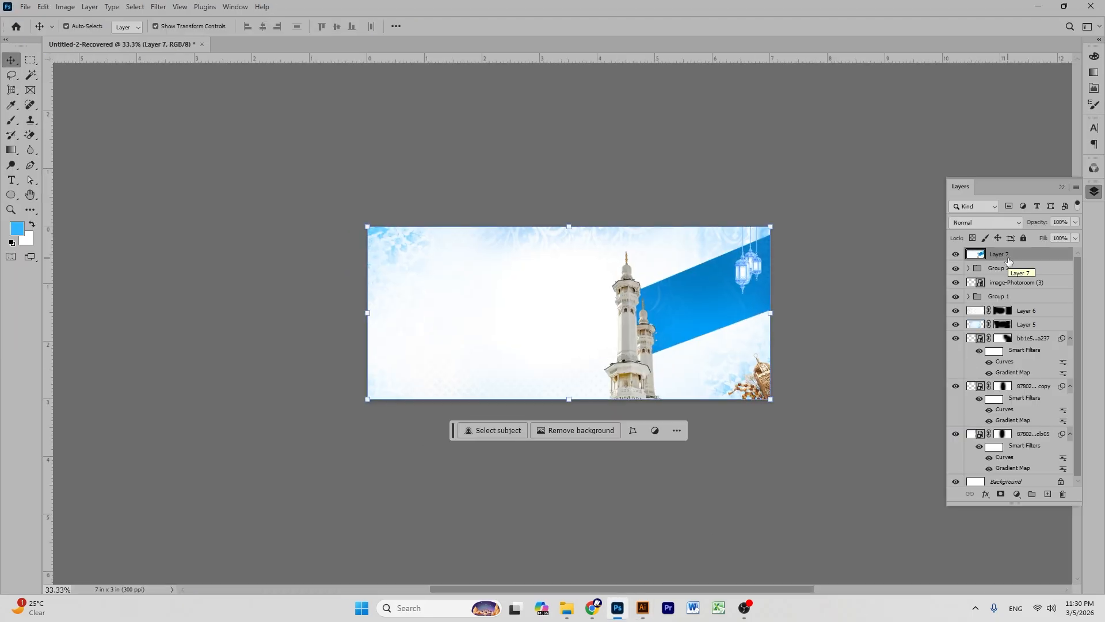
{"action": "key", "text": "Delete"}
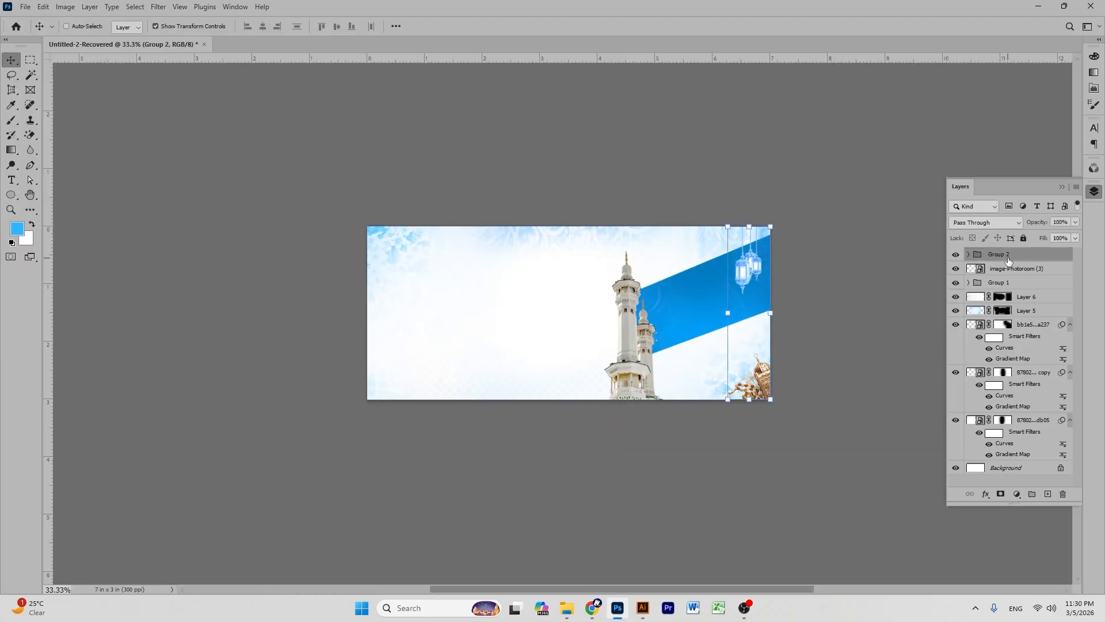
{"action": "key", "text": "ctrl+v"}
{"action": "left_click", "coordinate": [599, 161]}
{"action": "left_click_drag", "start_coordinate": [567, 306], "coordinate": [701, 301]}
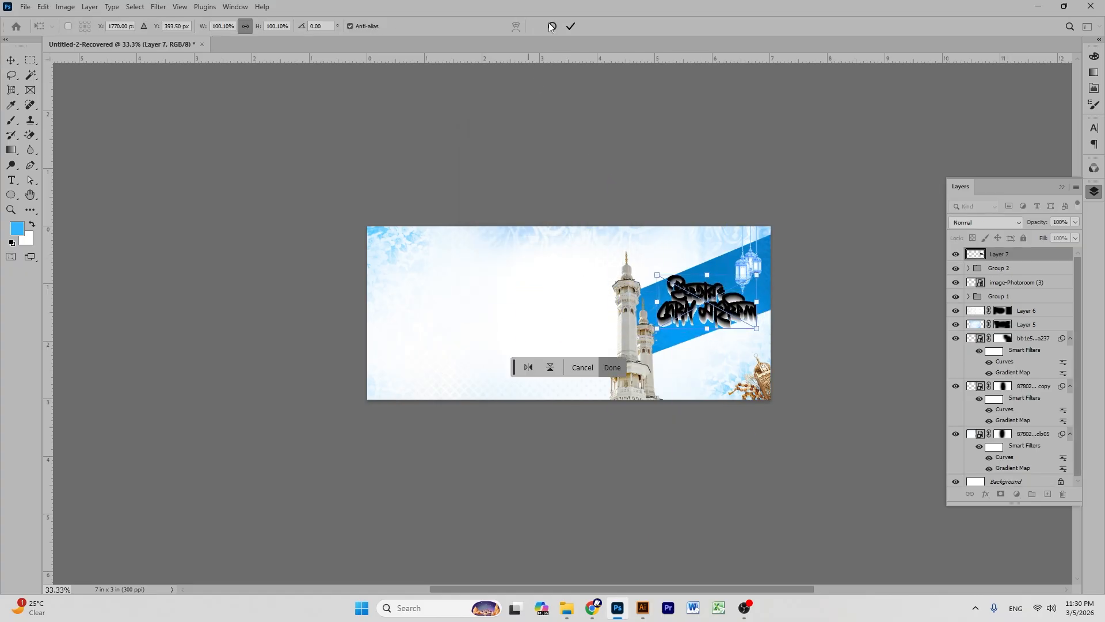
{"action": "left_click", "coordinate": [570, 26]}
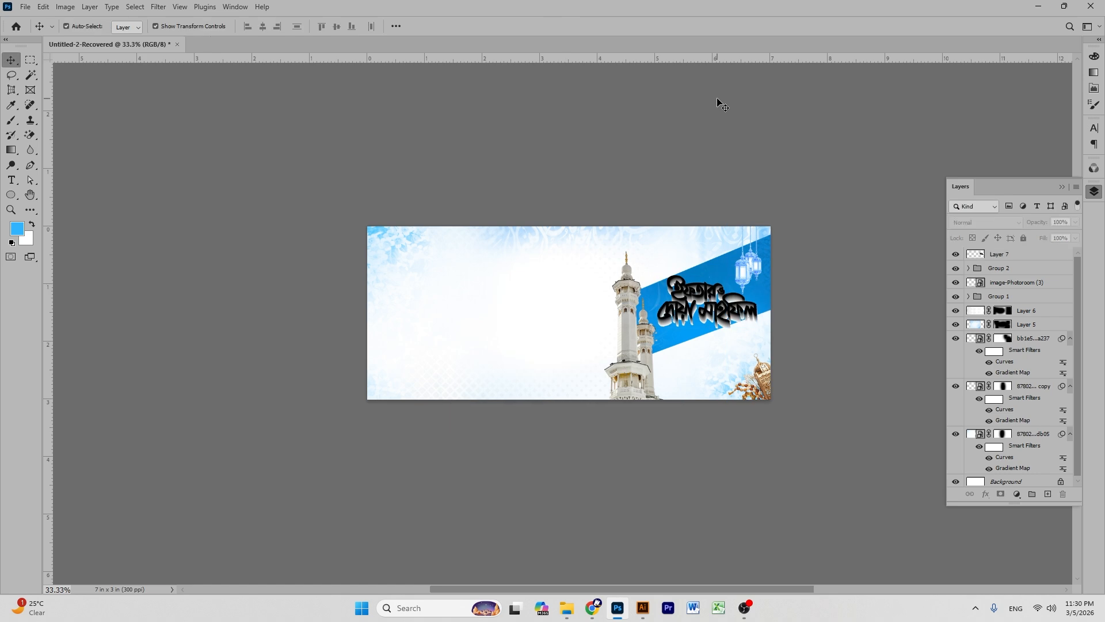
{"action": "left_click", "coordinate": [643, 608]}
{"action": "scroll", "coordinate": [924, 448], "scroll_direction": "up", "scroll_amount": 1}
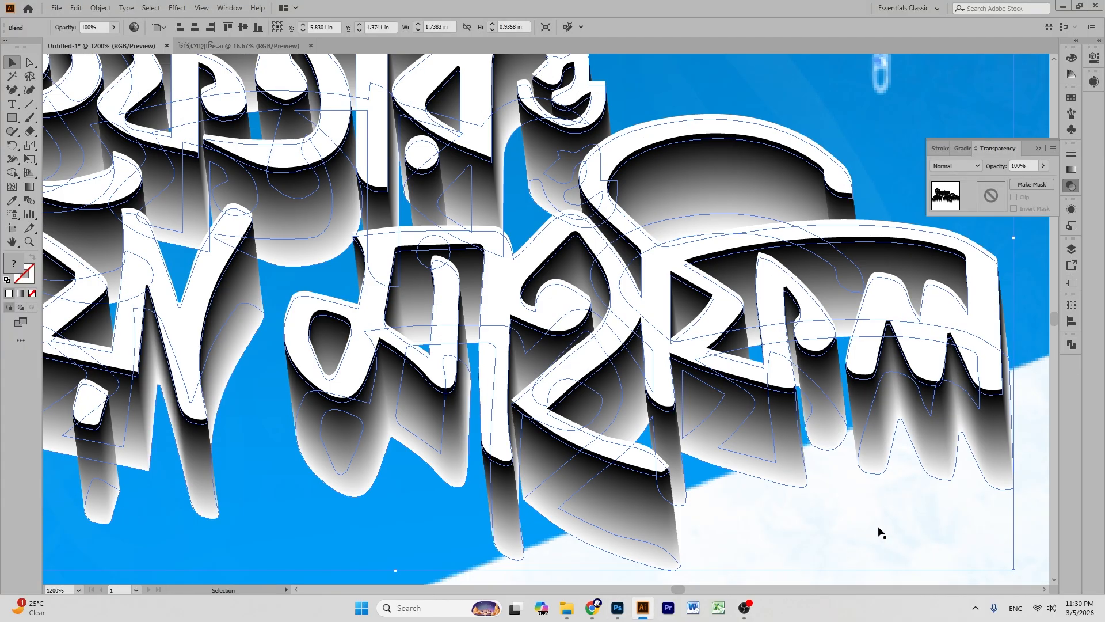
- Paste the 3D Bengali title above Layer 7 and drag it over the banner's title
{"action": "left_click", "coordinate": [532, 265]}
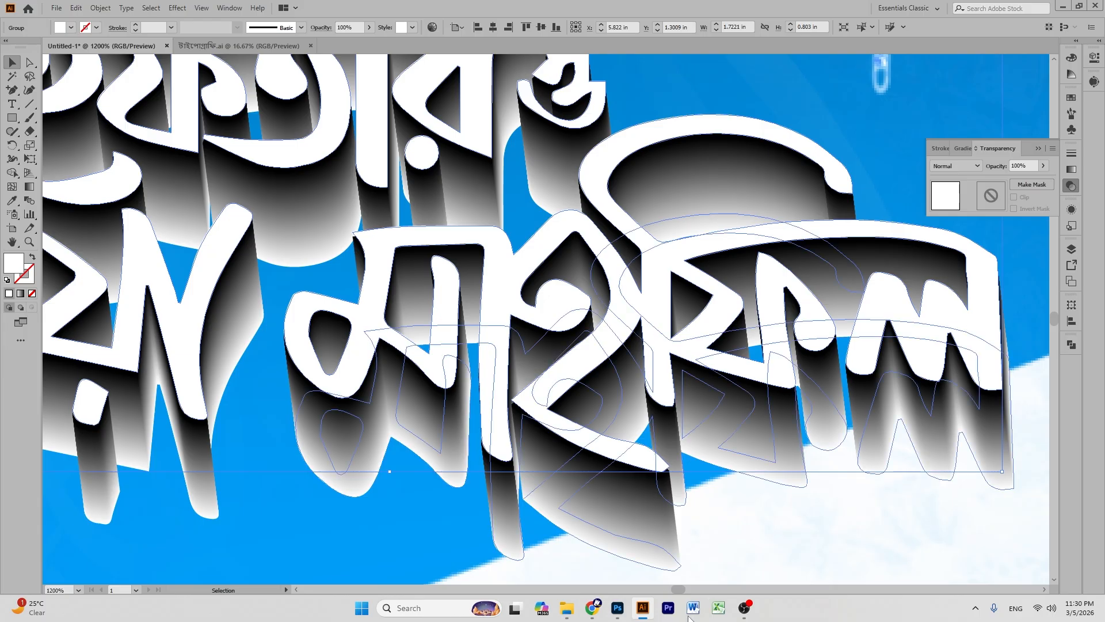
{"action": "left_click", "coordinate": [617, 608]}
{"action": "left_click", "coordinate": [998, 254]}
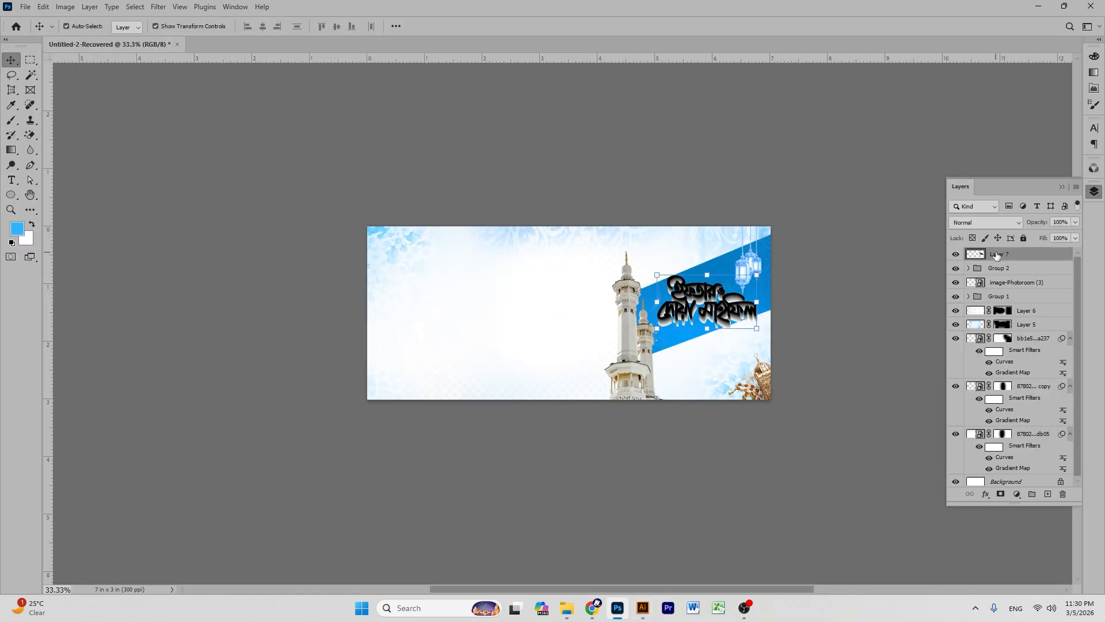
{"action": "key", "text": "ctrl+v"}
{"action": "left_click", "coordinate": [599, 161]}
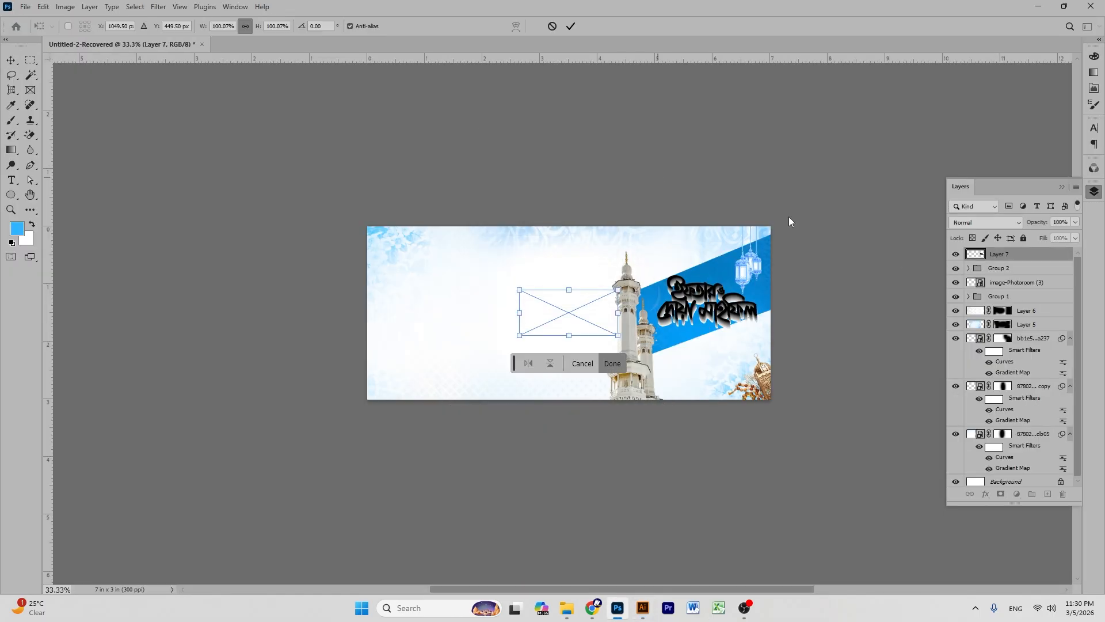
{"action": "left_click_drag", "start_coordinate": [566, 315], "coordinate": [705, 298]}
- Zoom to 200% and nudge Layer 8 to line up exactly with the title
{"action": "key", "text": "ctrl+plus"}
{"action": "key", "text": "ctrl+plus"}
{"action": "key", "text": "ctrl+plus"}
{"action": "key", "text": "ctrl+plus"}
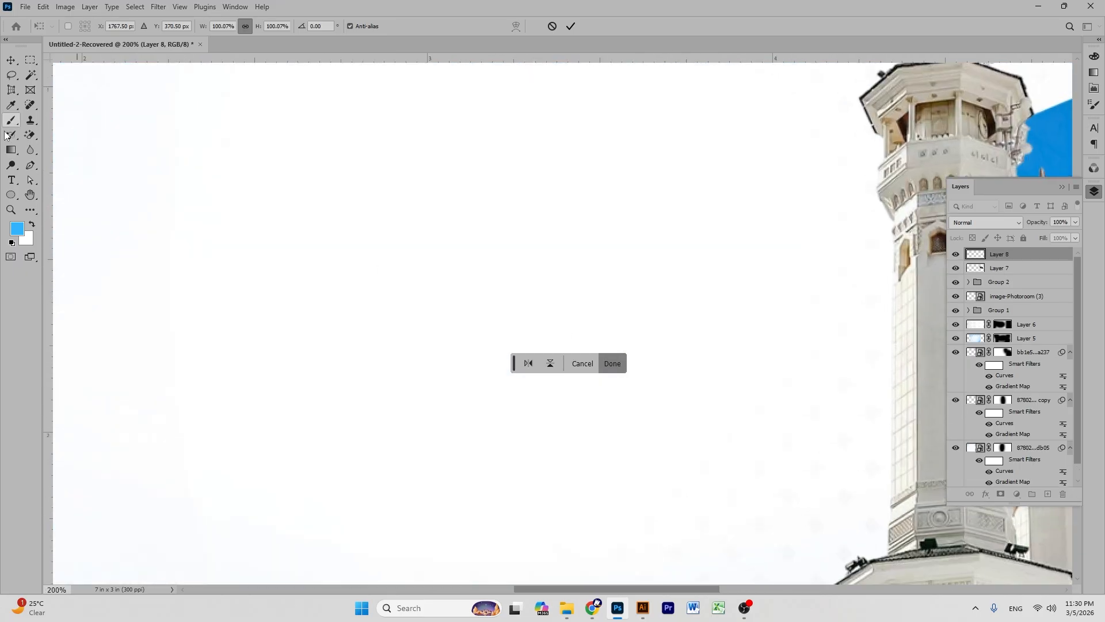
{"action": "left_click", "coordinate": [27, 197]}
{"action": "left_click_drag", "start_coordinate": [599, 277], "coordinate": [115, 282]}
{"action": "left_click_drag", "start_coordinate": [567, 333], "coordinate": [521, 413]}
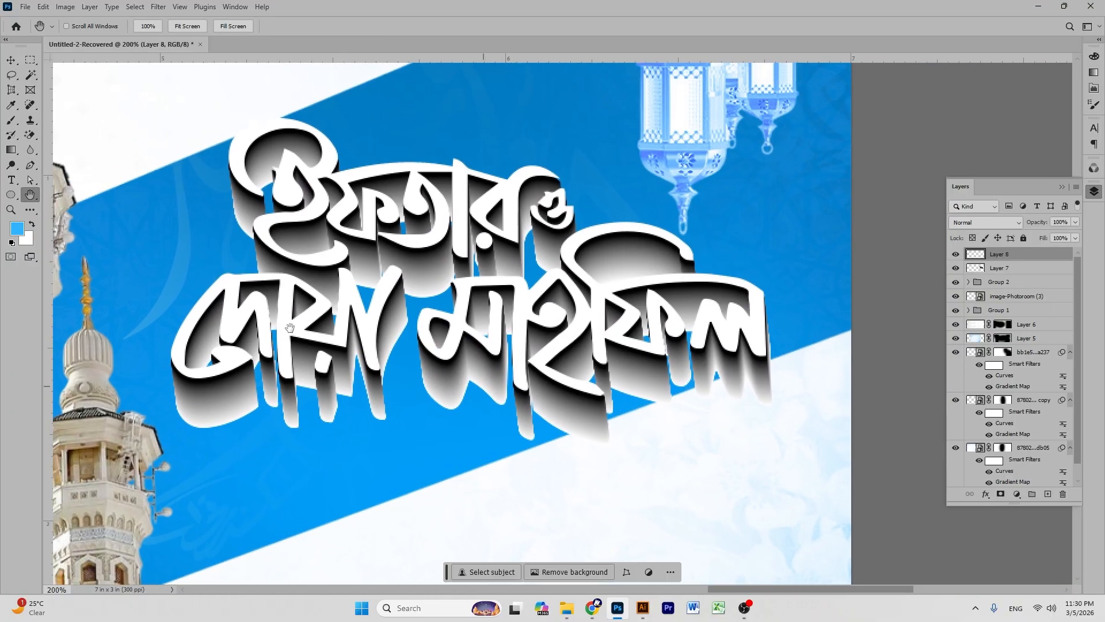
{"action": "left_click", "coordinate": [11, 60]}
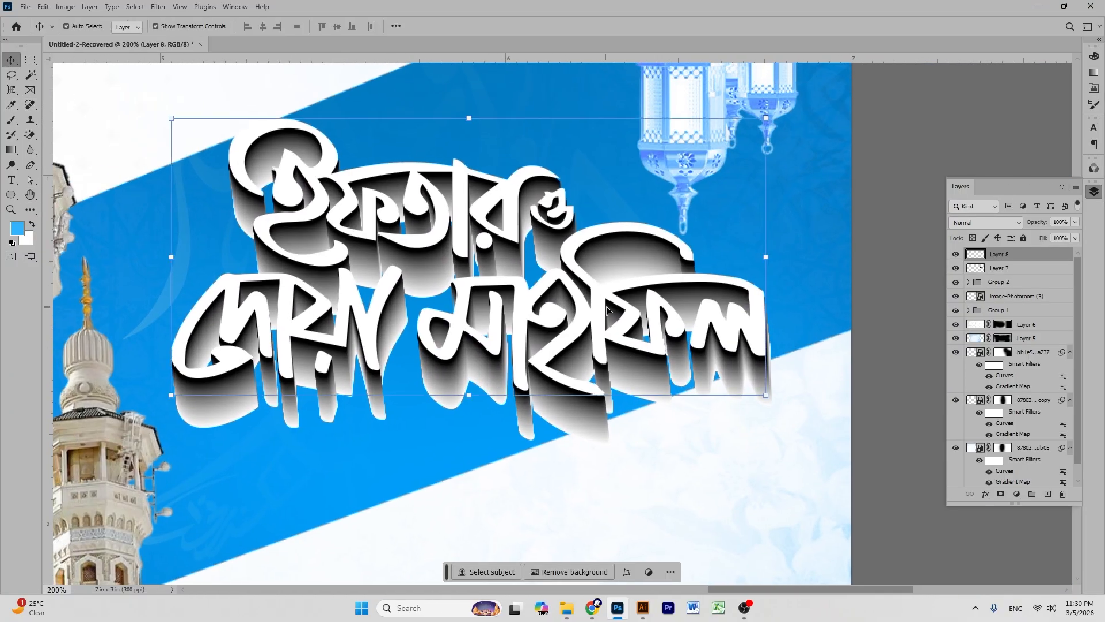
{"action": "left_click_drag", "start_coordinate": [530, 307], "coordinate": [531, 310]}
{"action": "left_click", "coordinate": [886, 185]}
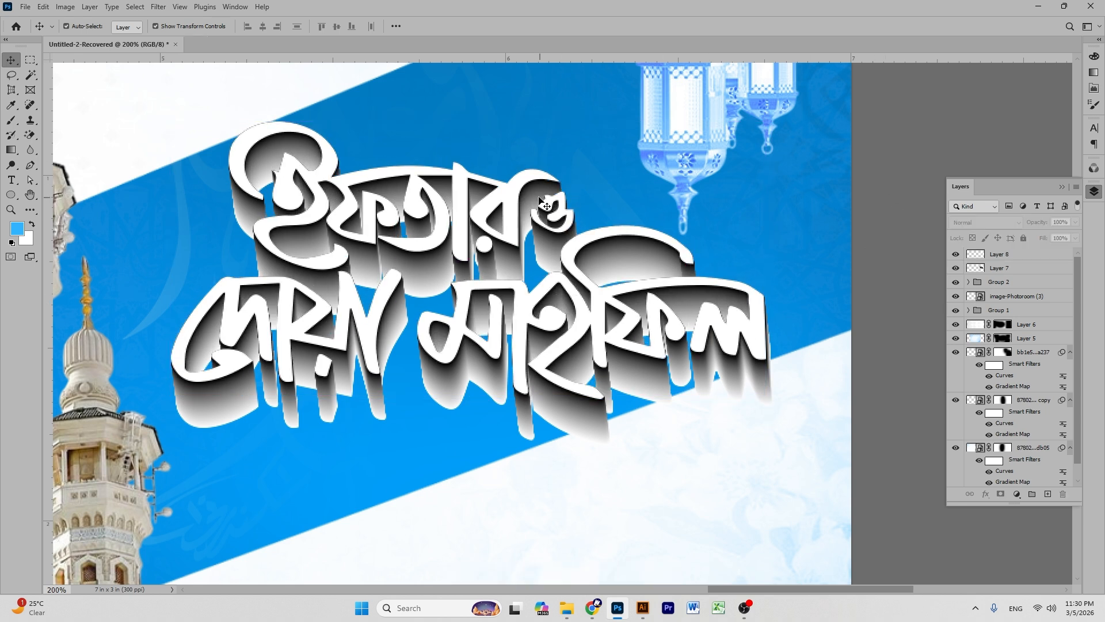
{"action": "left_click", "coordinate": [992, 268]}
- Set Layer 7's blend mode to Multiply to darken the title shadow
{"action": "left_click", "coordinate": [985, 222]}
{"action": "left_click", "coordinate": [979, 275]}
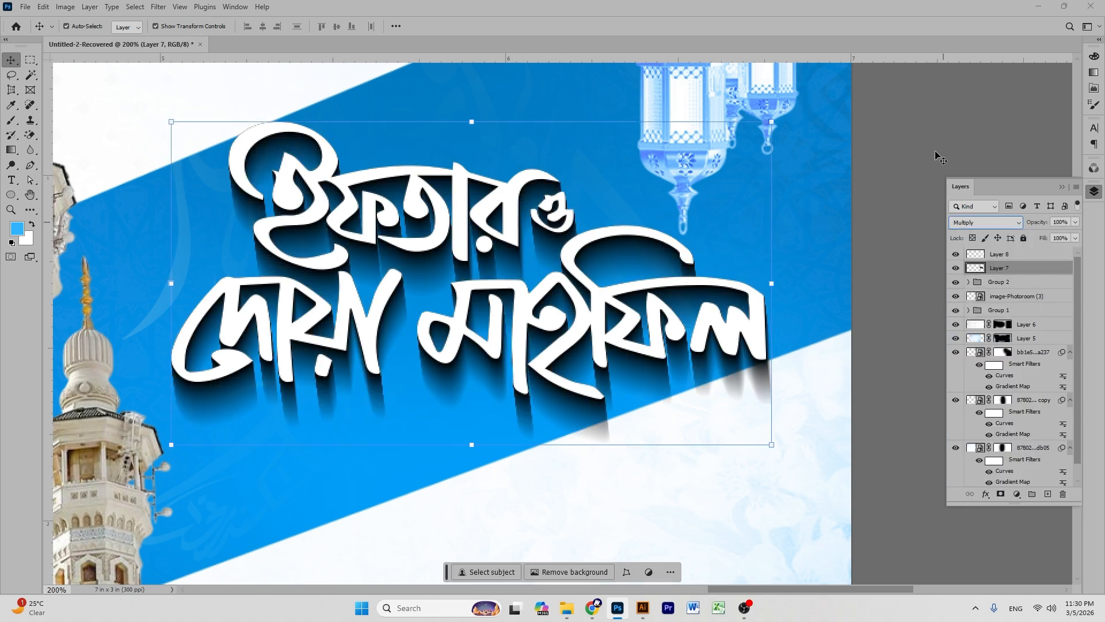
{"action": "left_click", "coordinate": [935, 155]}
- Scale Layers 7 and 8 together to about 103% and shift them left
{"action": "left_click", "coordinate": [1008, 268]}
{"action": "left_click", "coordinate": [1003, 254], "text": "shift"}
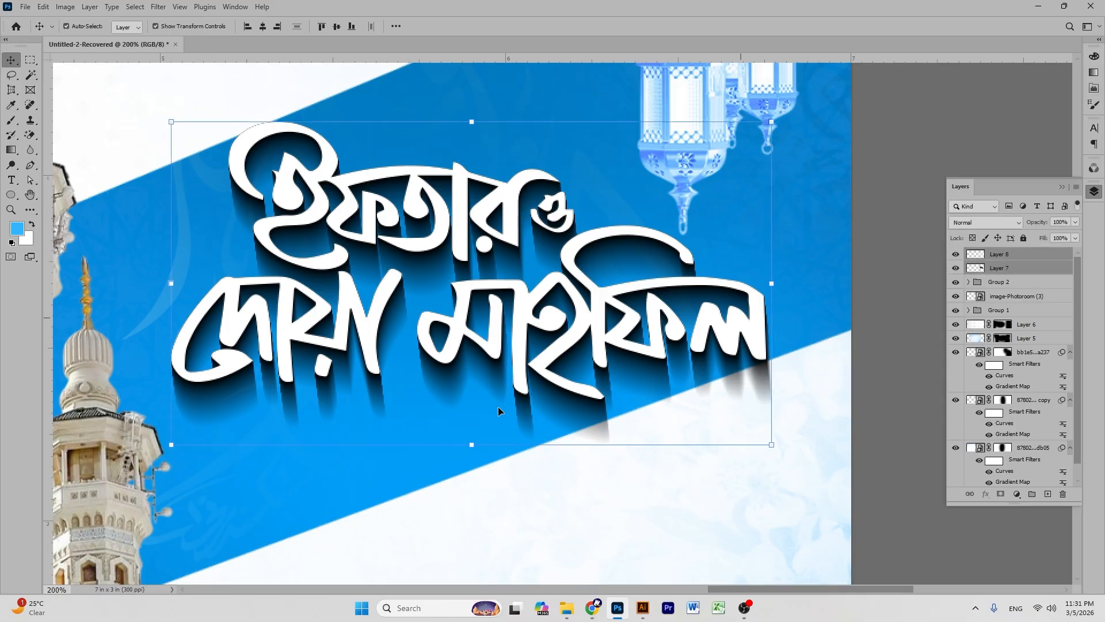
{"action": "left_click", "coordinate": [473, 447]}
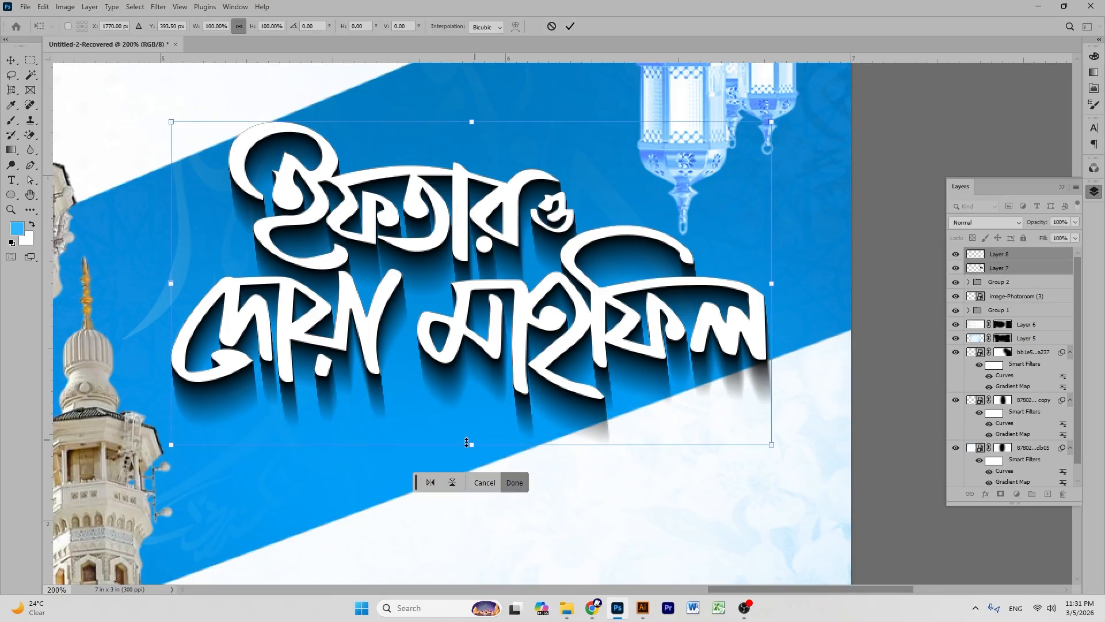
{"action": "left_click_drag", "start_coordinate": [470, 447], "coordinate": [469, 458]}
{"action": "left_click_drag", "start_coordinate": [515, 283], "coordinate": [492, 295]}
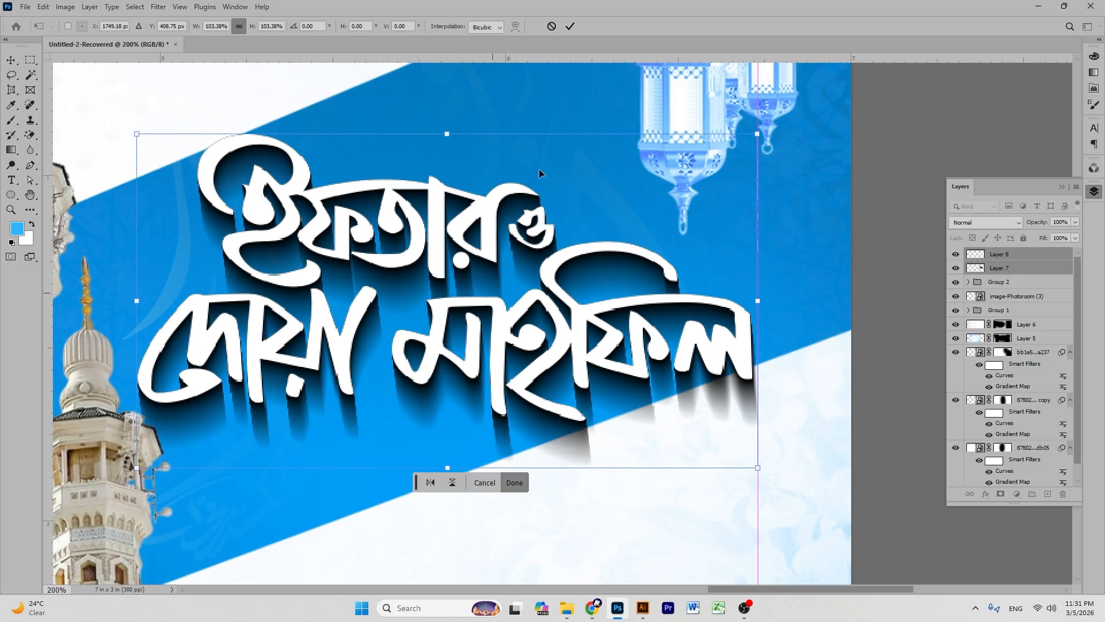
{"action": "left_click", "coordinate": [920, 130]}
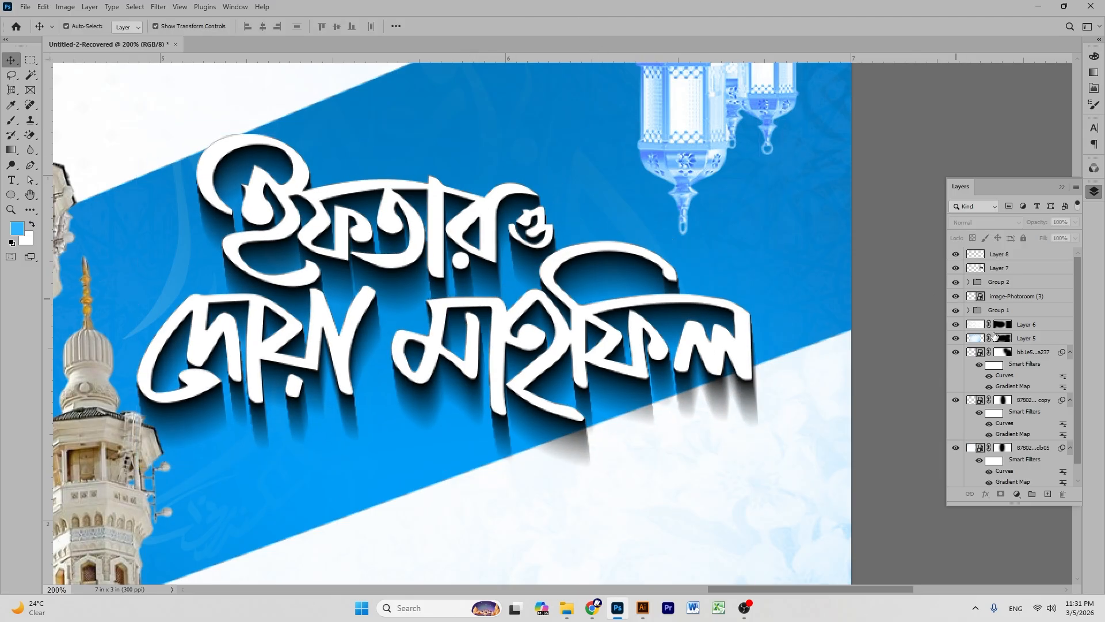
{"action": "left_click", "coordinate": [832, 246]}
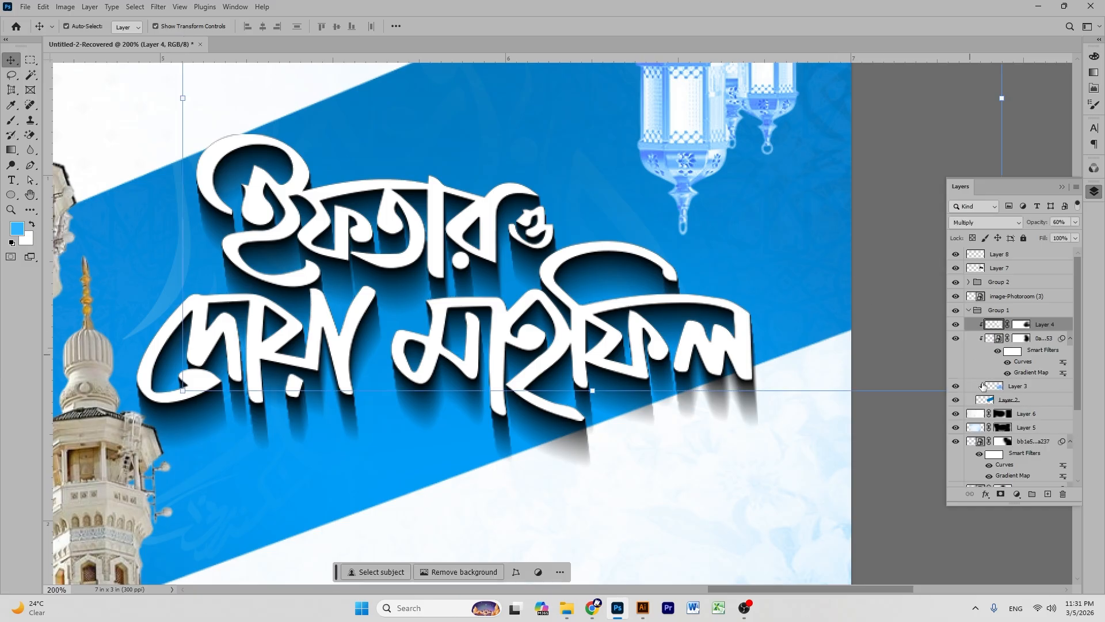
- Stretch Layer 2, the blue band, down to about 104.41% height, then zoom out
{"action": "scroll", "coordinate": [998, 391], "scroll_direction": "down", "scroll_amount": 1}
{"action": "scroll", "coordinate": [1024, 391], "scroll_direction": "down", "scroll_amount": 1}
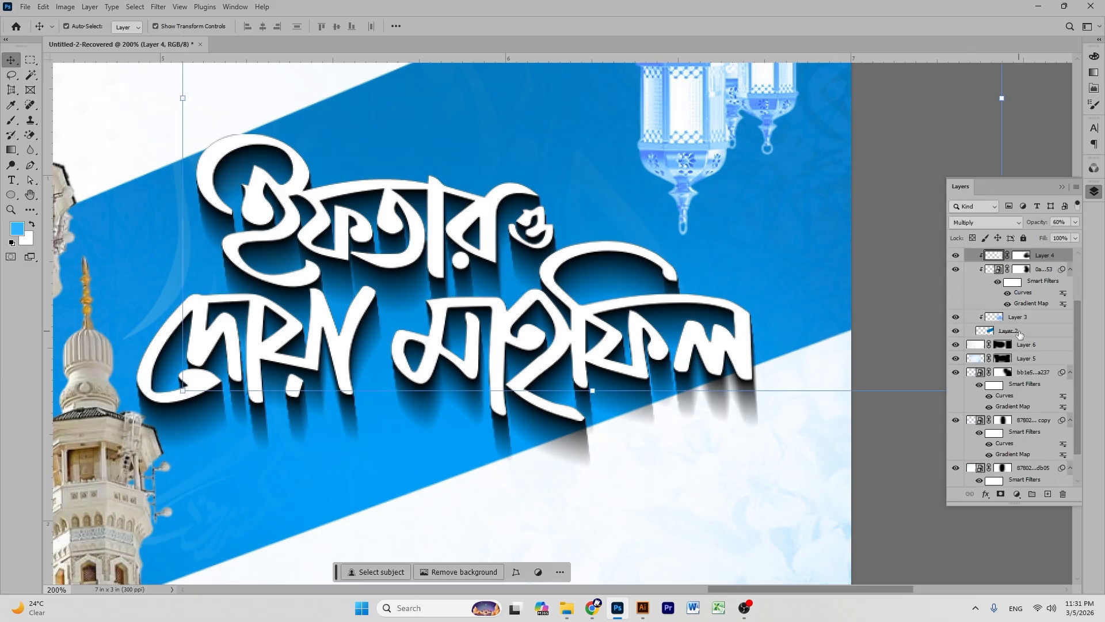
{"action": "left_click", "coordinate": [1019, 333]}
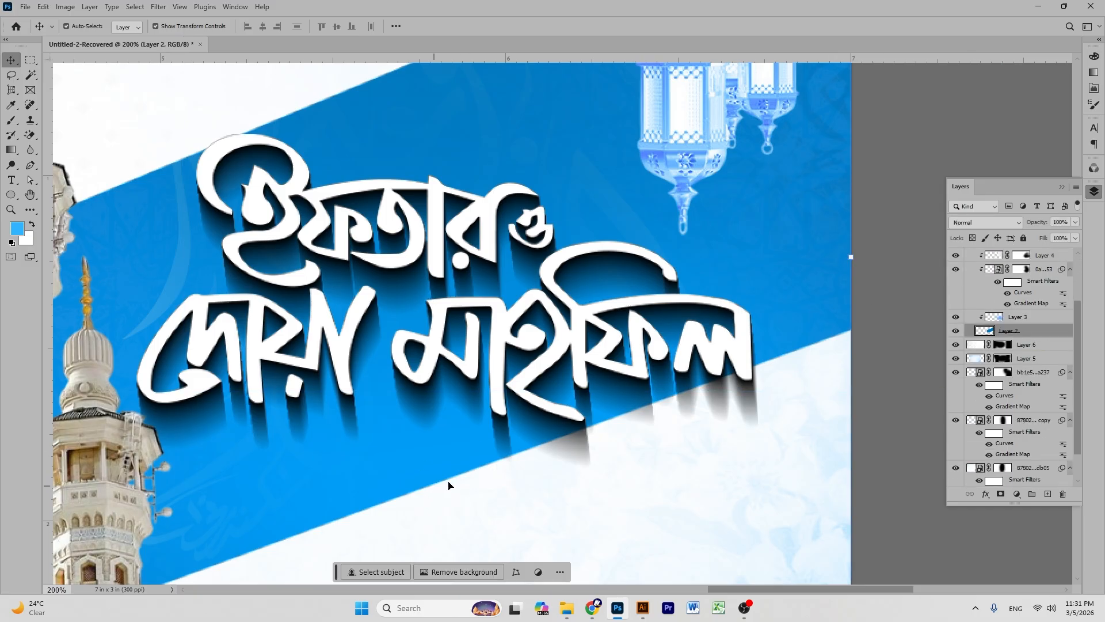
{"action": "key", "text": "ctrl+t"}
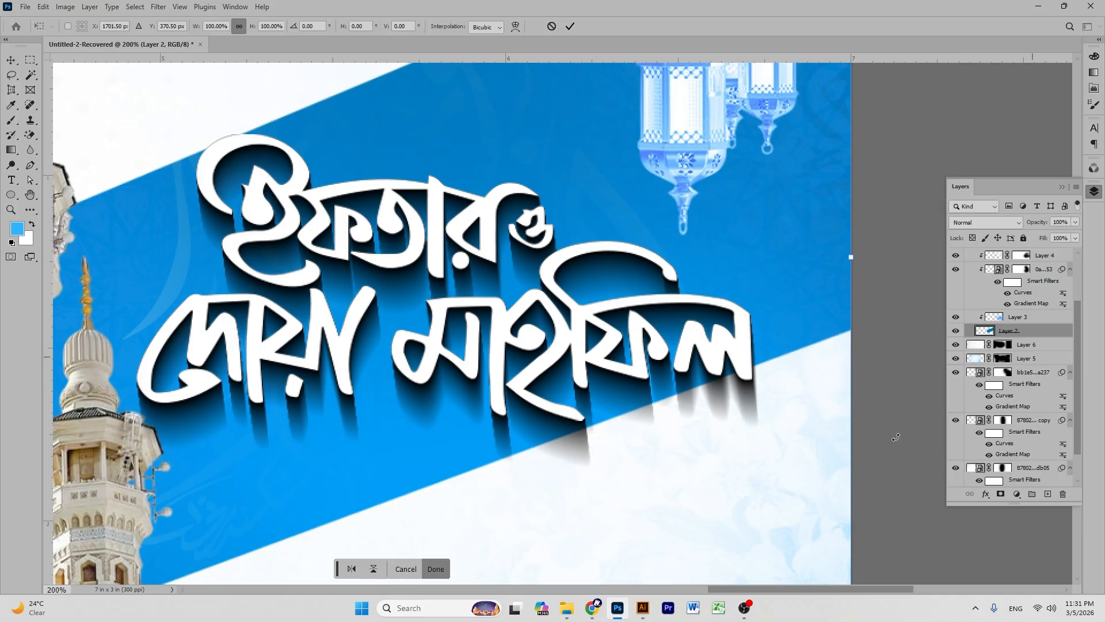
{"action": "scroll", "coordinate": [501, 436], "scroll_direction": "down", "scroll_amount": 3}
{"action": "scroll", "coordinate": [467, 535], "scroll_direction": "down", "scroll_amount": 2}
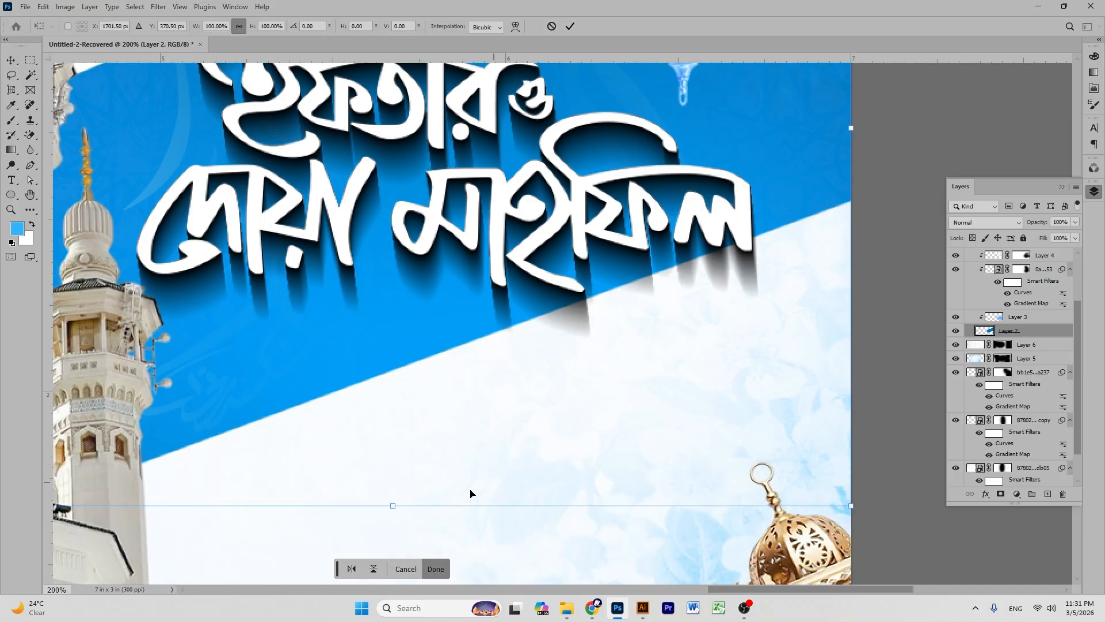
{"action": "left_click_drag", "start_coordinate": [393, 507], "coordinate": [393, 539]}
{"action": "scroll", "coordinate": [502, 248], "scroll_direction": "up", "scroll_amount": 5}
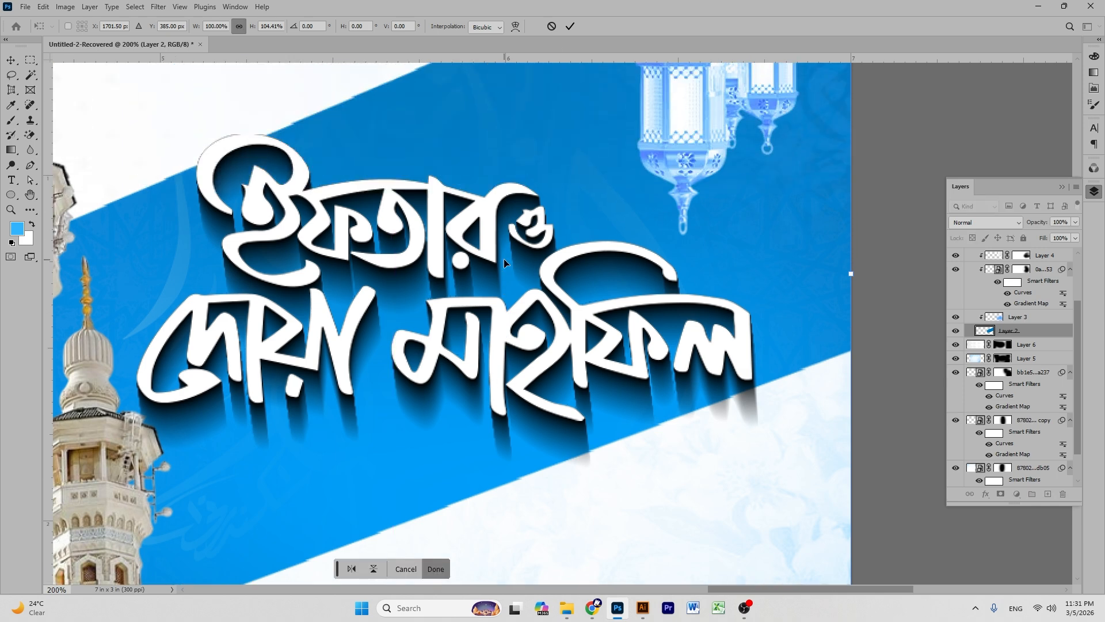
{"action": "left_click", "coordinate": [577, 27]}
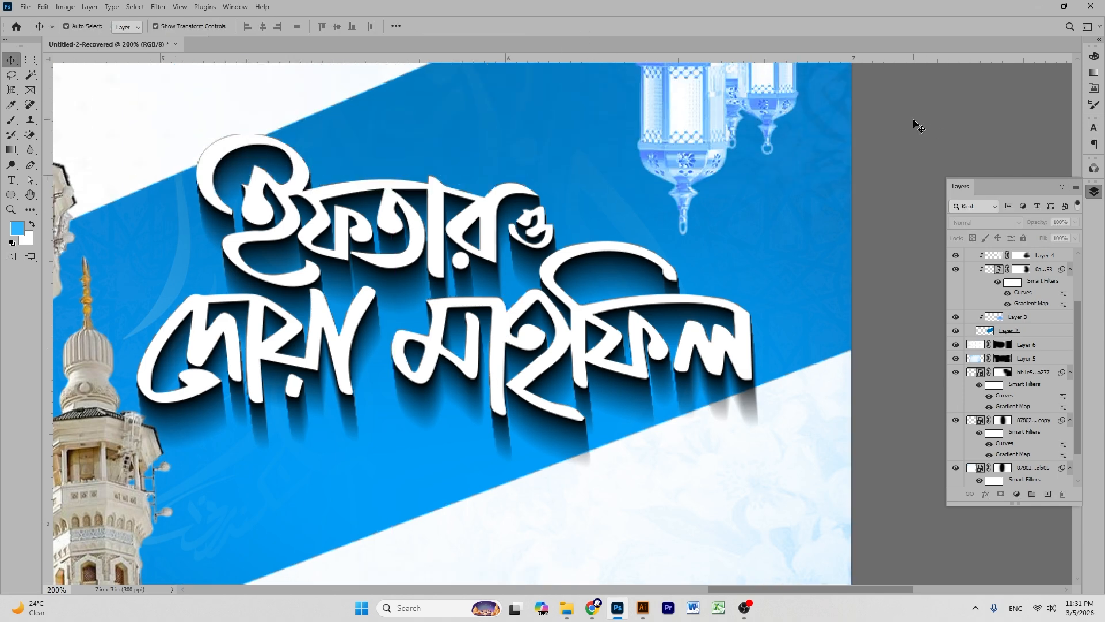
{"action": "key", "text": "ctrl+minus"}
{"action": "key", "text": "ctrl+minus"}
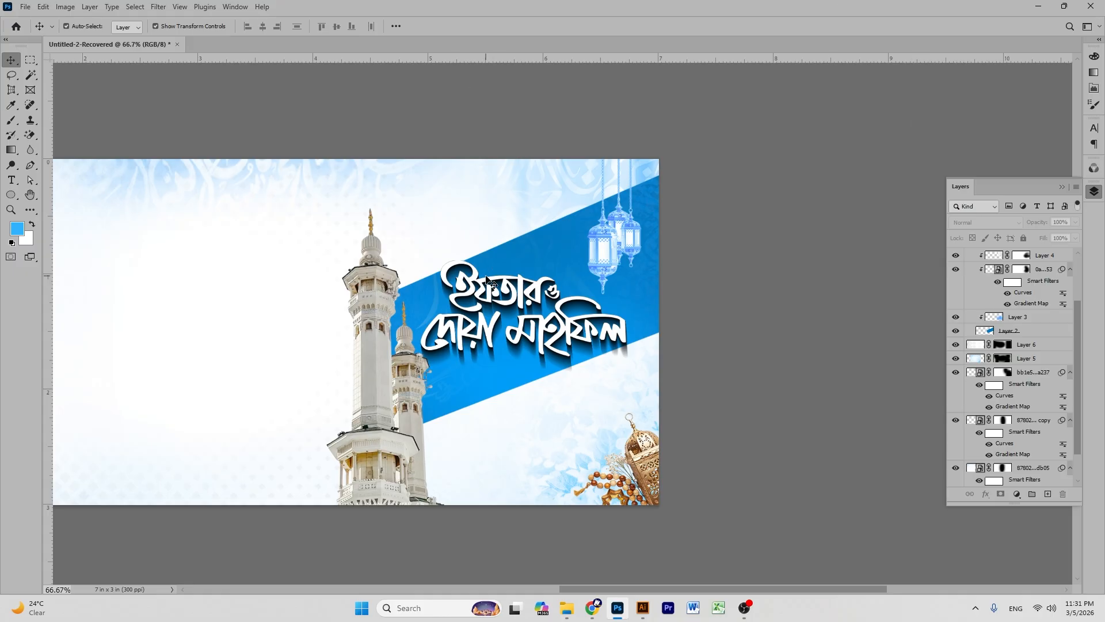
{"action": "scroll", "coordinate": [1045, 278], "scroll_direction": "up", "scroll_amount": 3}
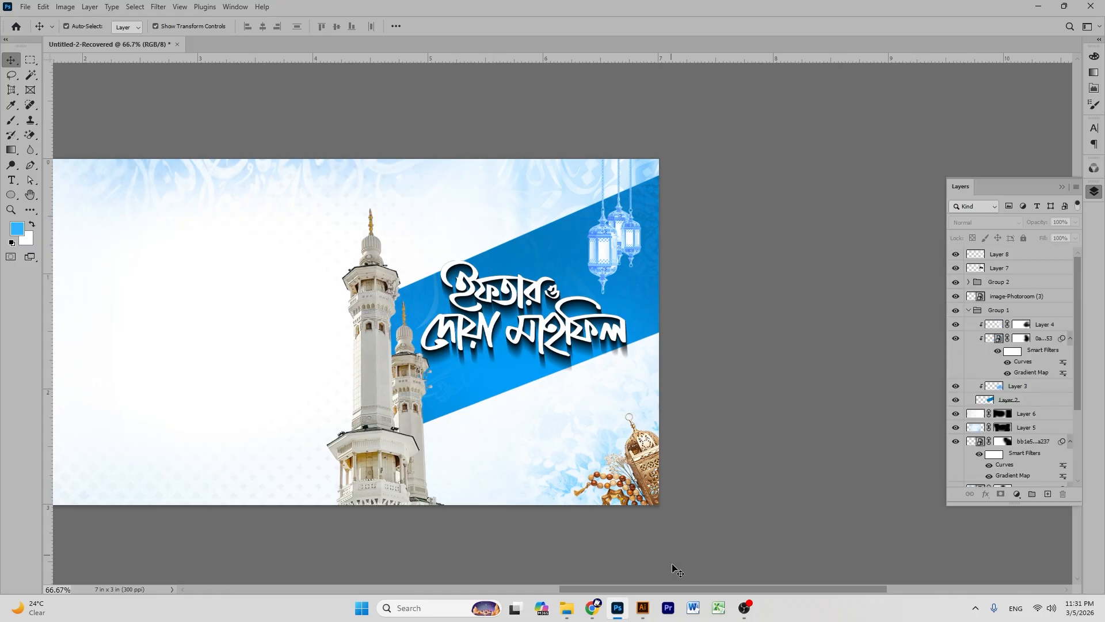
- Search Pinterest for 'yellow background' and open the Bright Yellow Textured Hand-dye pin
{"action": "left_click", "coordinate": [592, 608]}
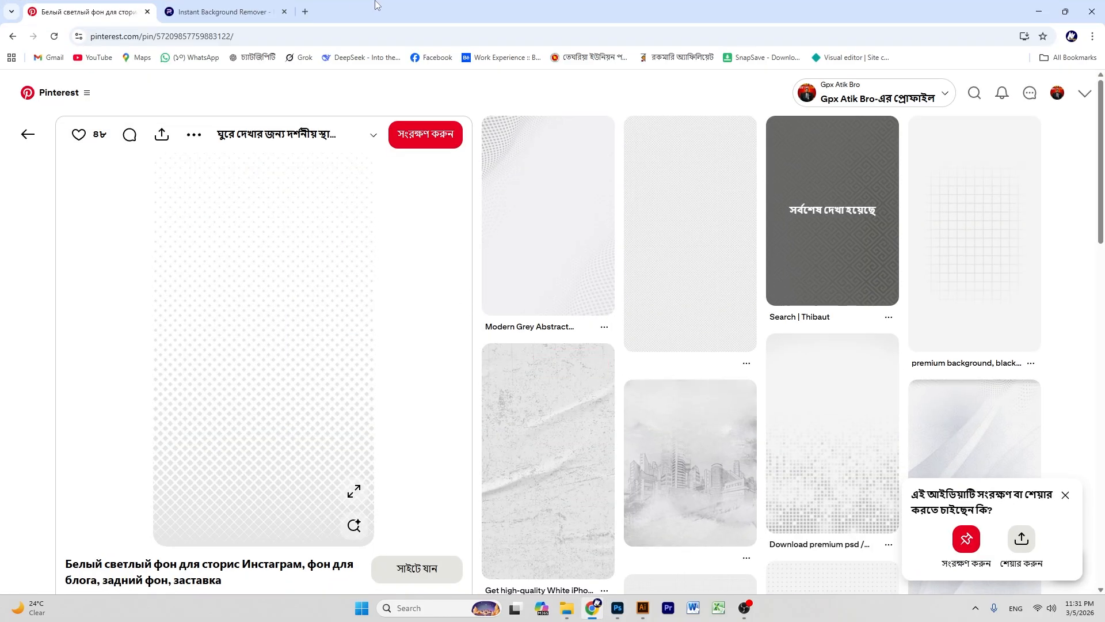
{"action": "left_click", "coordinate": [975, 95]}
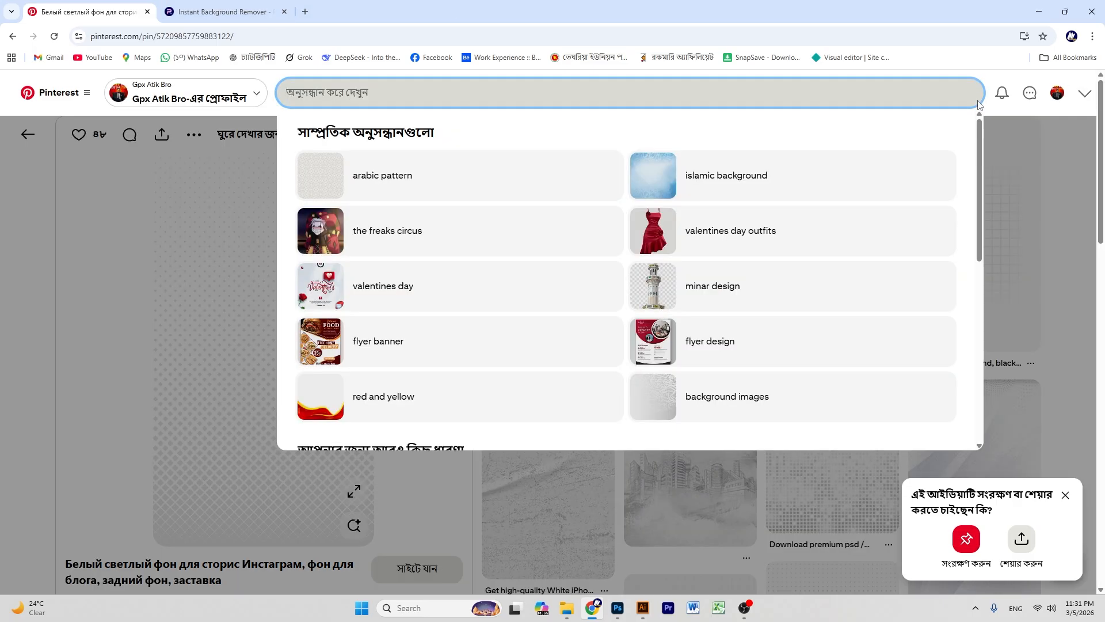
{"action": "type", "text": "y"}
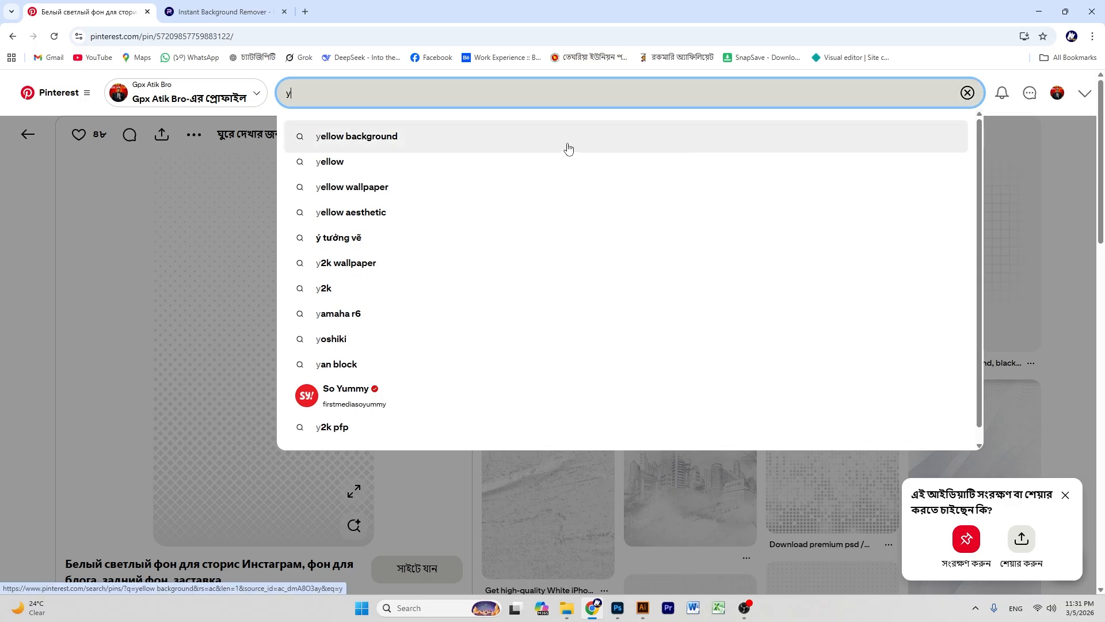
{"action": "left_click", "coordinate": [567, 146]}
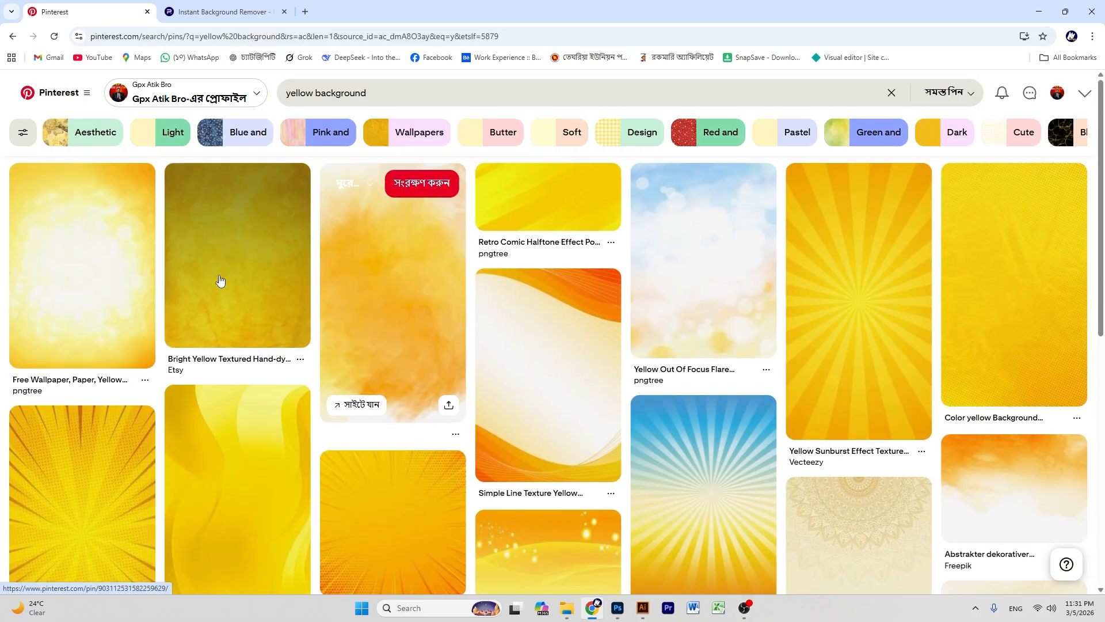
{"action": "left_click", "coordinate": [422, 280]}
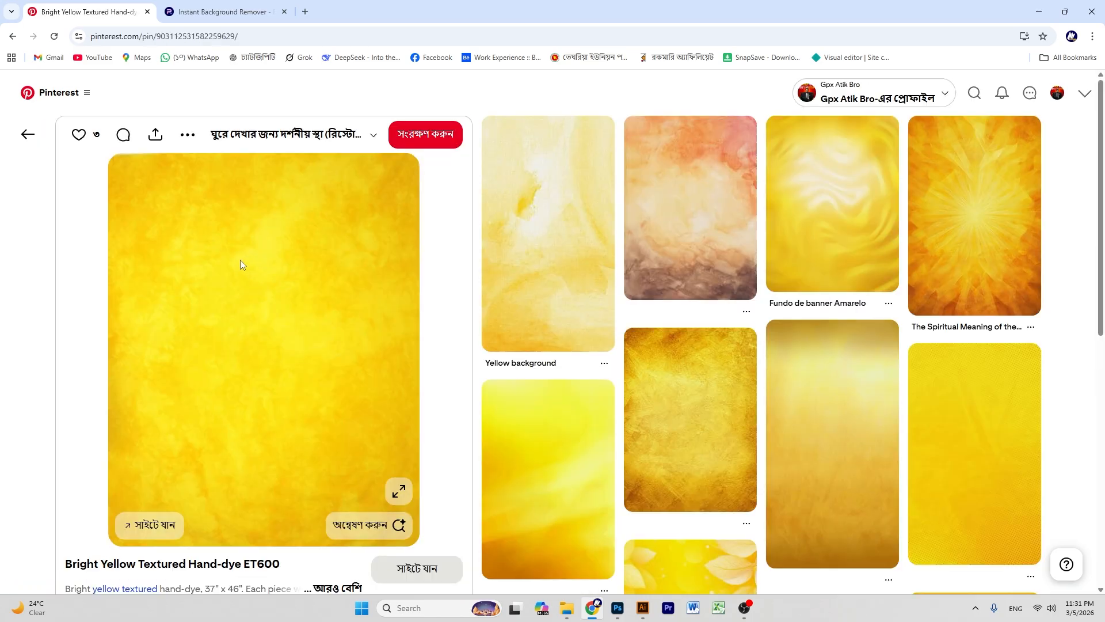
- Copy the yellow texture image and return to Photoshop with Layer 8 selected
{"action": "right_click", "coordinate": [240, 260]}
{"action": "left_click", "coordinate": [311, 306]}
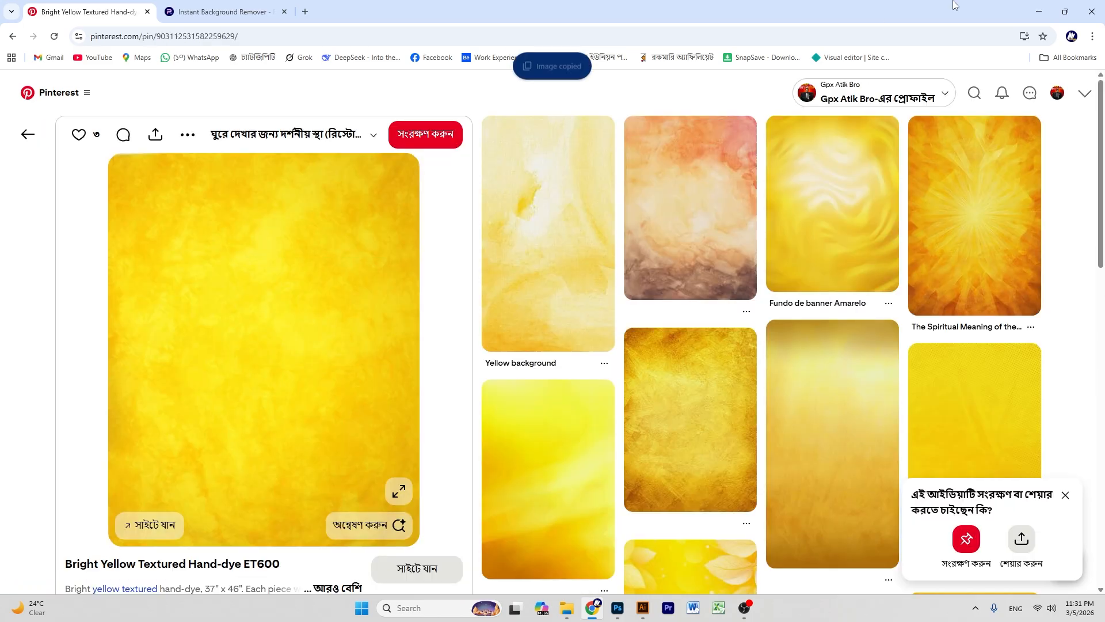
{"action": "left_click", "coordinate": [1065, 11]}
{"action": "left_click", "coordinate": [1033, 19]}
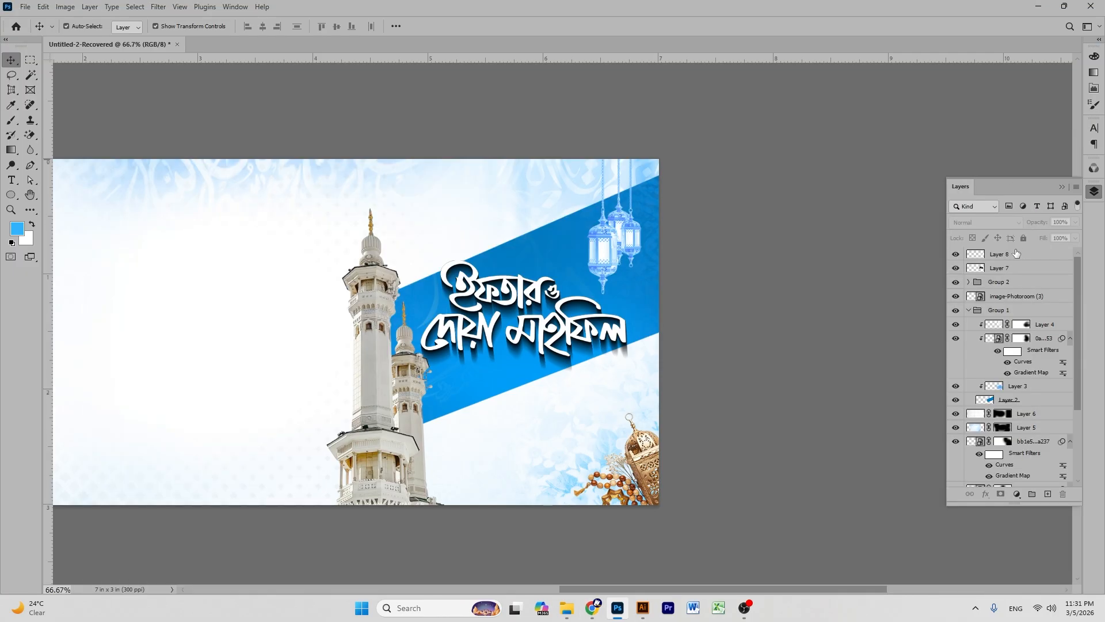
{"action": "left_click", "coordinate": [1015, 255]}
- Paste the yellow texture as Layer 9 and scale, rotate and fit it over the title
{"action": "key", "text": "ctrl+v"}
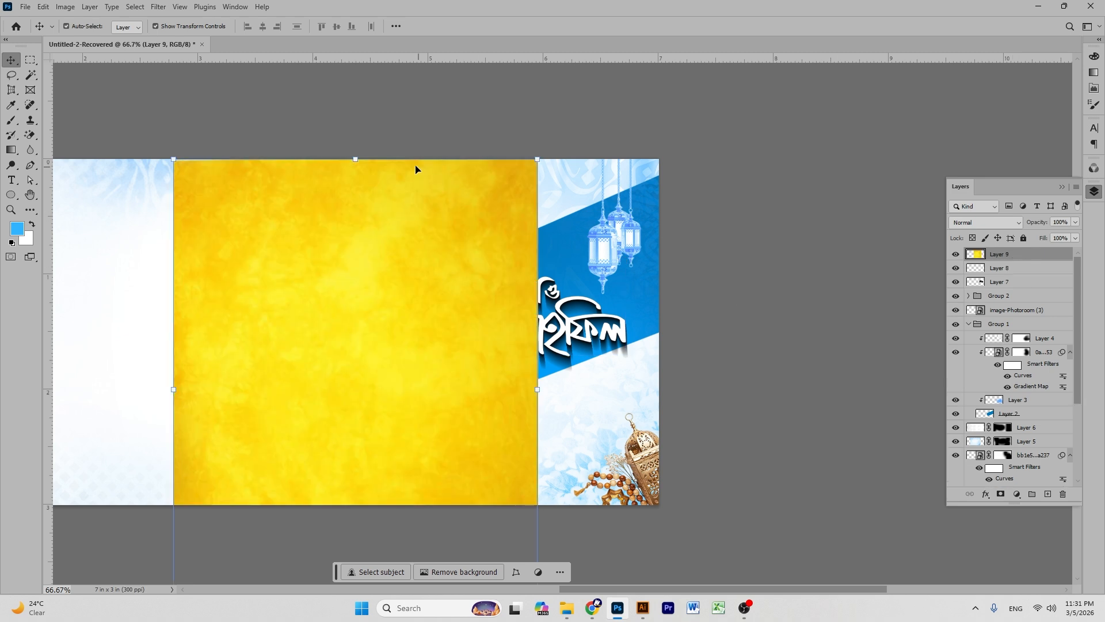
{"action": "left_click_drag", "start_coordinate": [359, 157], "coordinate": [532, 225]}
{"action": "key", "text": "ctrl+plus"}
{"action": "key", "text": "ctrl+plus"}
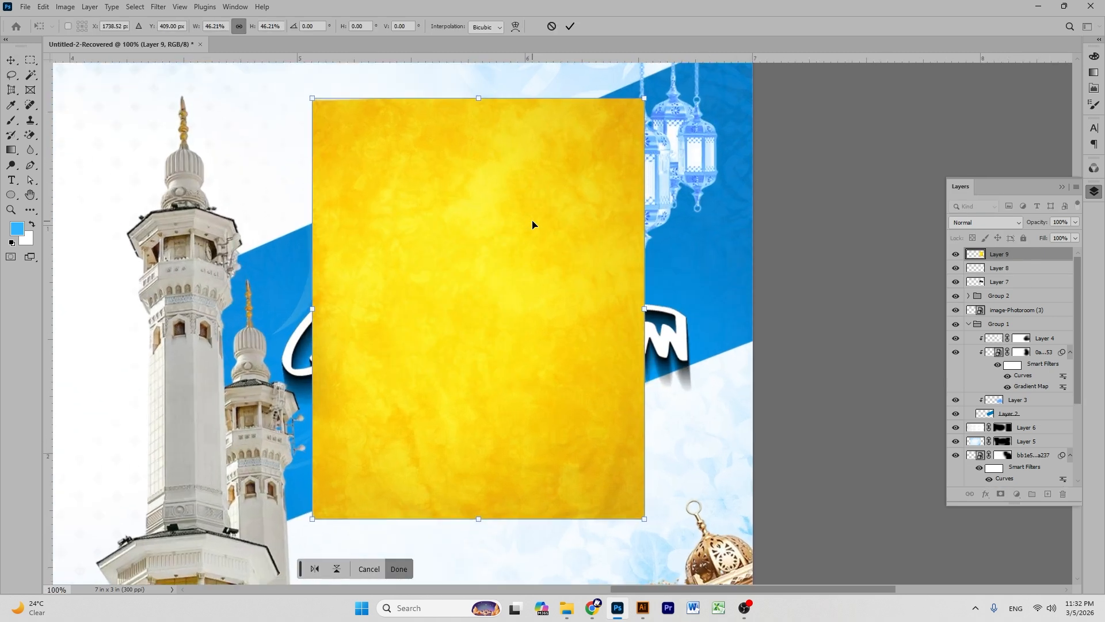
{"action": "key", "text": "ctrl+minus"}
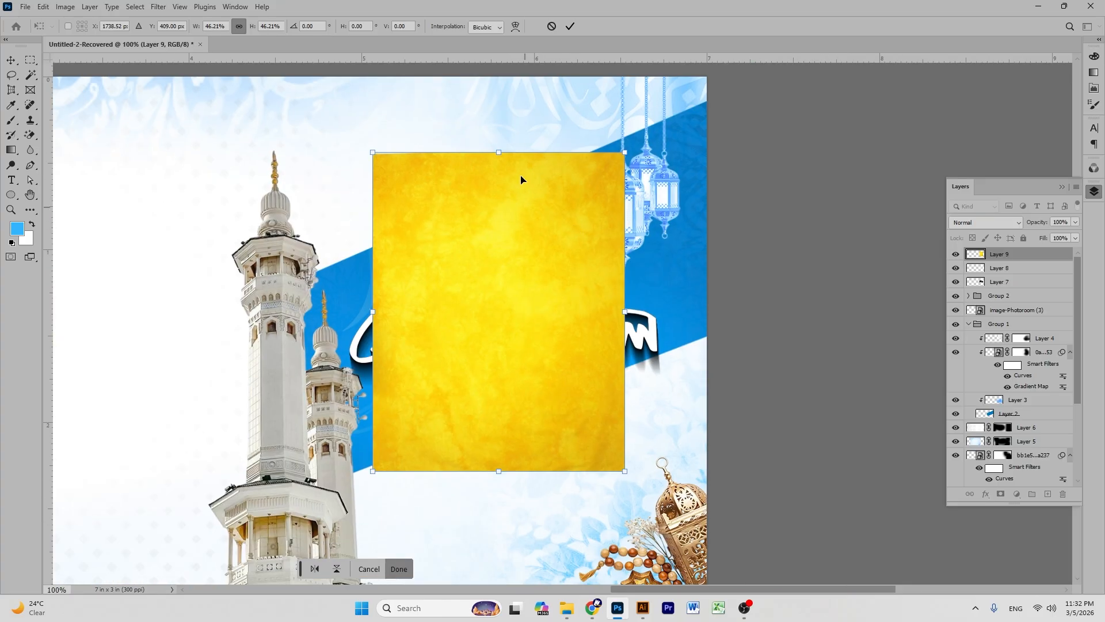
{"action": "left_click_drag", "start_coordinate": [498, 154], "coordinate": [506, 356]}
{"action": "left_click_drag", "start_coordinate": [495, 404], "coordinate": [423, 360]}
{"action": "left_click_drag", "start_coordinate": [482, 311], "coordinate": [567, 407]}
{"action": "left_click_drag", "start_coordinate": [418, 376], "coordinate": [482, 319]}
{"action": "left_click_drag", "start_coordinate": [504, 357], "coordinate": [463, 299]}
{"action": "left_click_drag", "start_coordinate": [530, 245], "coordinate": [562, 247]}
{"action": "left_click_drag", "start_coordinate": [471, 294], "coordinate": [636, 270]}
{"action": "left_click_drag", "start_coordinate": [528, 273], "coordinate": [524, 301]}
{"action": "left_click", "coordinate": [570, 26]}
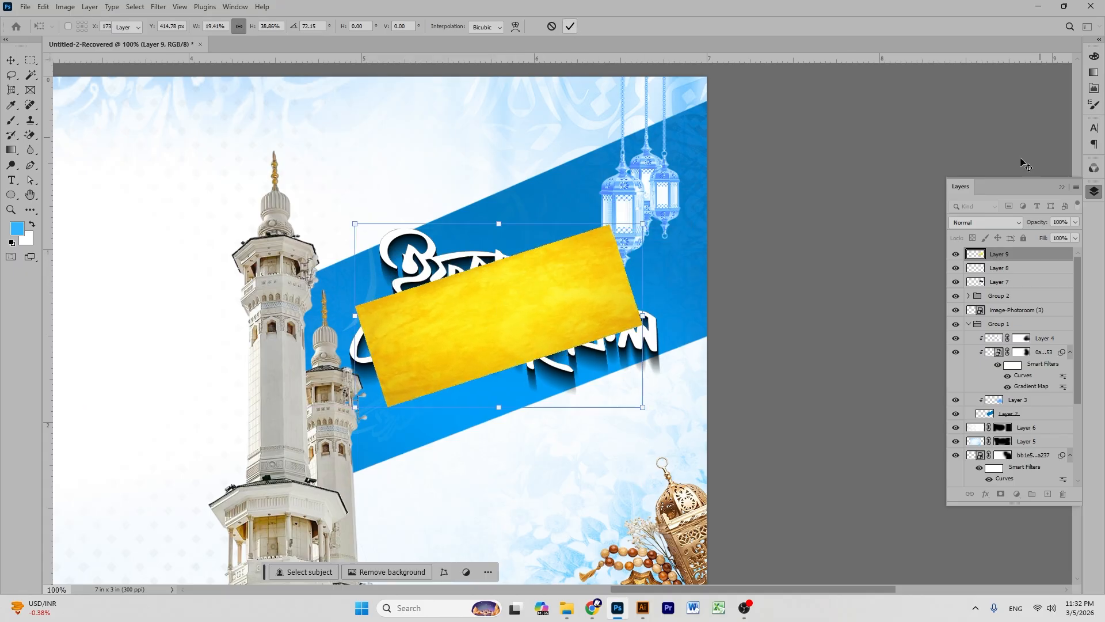
- Clip the yellow texture to the title lettering and shift the black shadow slightly up-left
{"action": "right_click", "coordinate": [990, 255]}
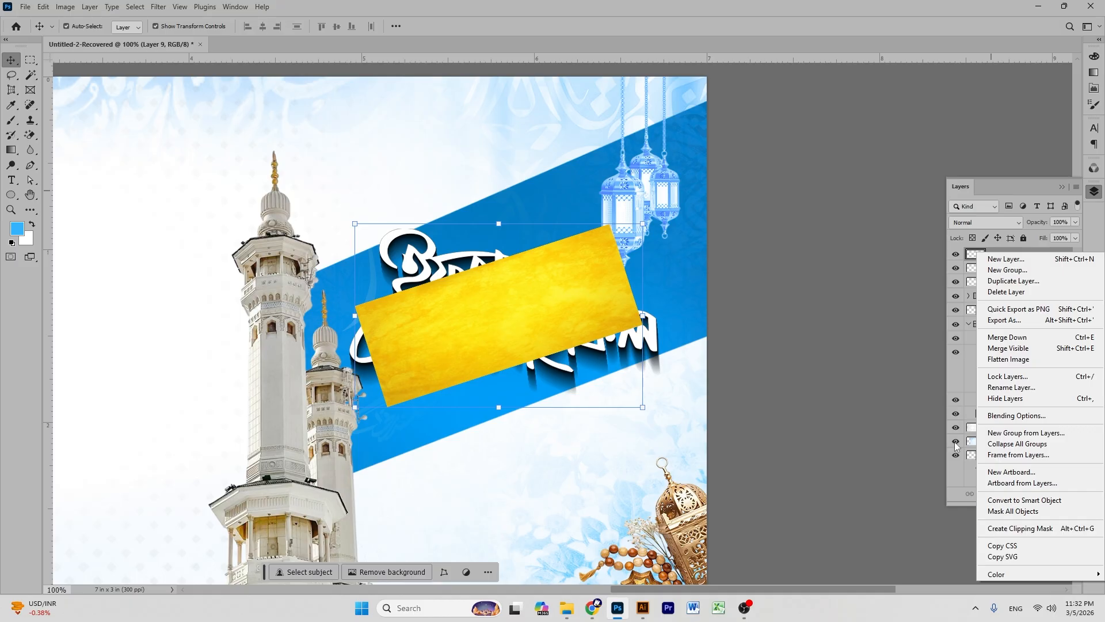
{"action": "left_click", "coordinate": [1020, 527]}
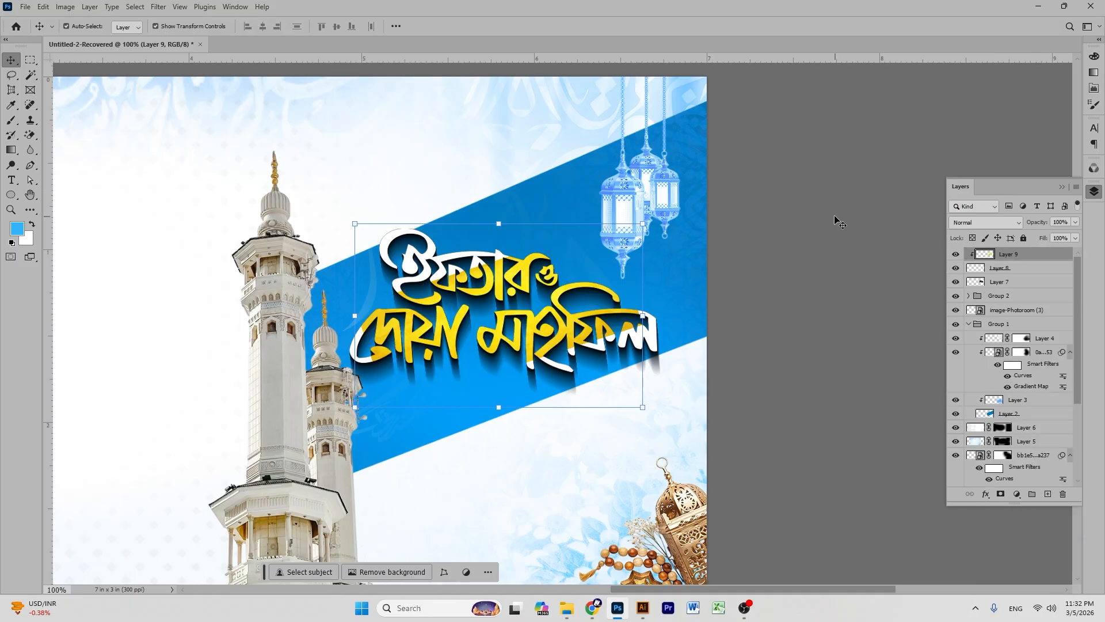
{"action": "left_click", "coordinate": [547, 319]}
{"action": "left_click_drag", "start_coordinate": [553, 322], "coordinate": [551, 311]}
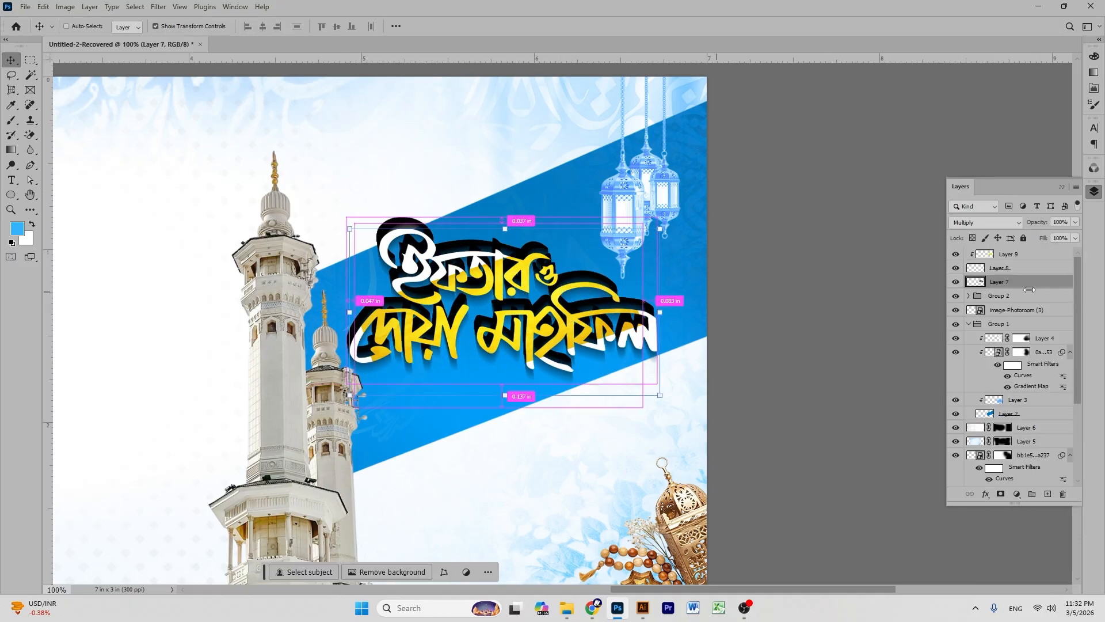
- Enlarge Layer 9 slightly and reposition it over the lettering
{"action": "left_click", "coordinate": [1022, 259]}
{"action": "key", "text": "ctrl+t"}
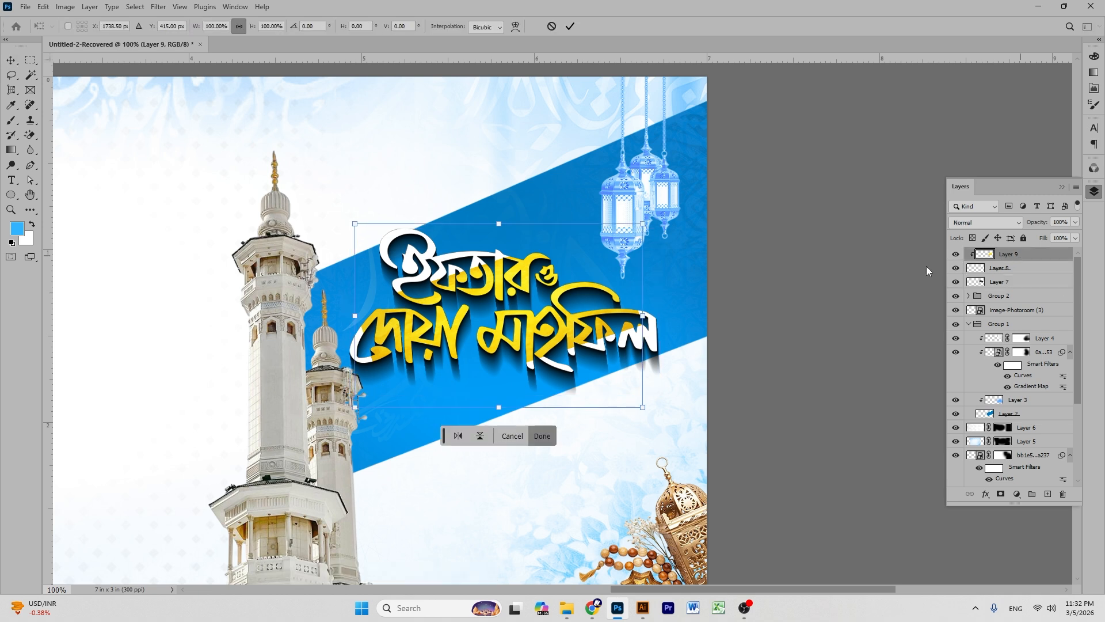
{"action": "left_click_drag", "start_coordinate": [497, 220], "coordinate": [493, 217]}
{"action": "left_click_drag", "start_coordinate": [554, 327], "coordinate": [550, 321]}
{"action": "left_click", "coordinate": [570, 27]}
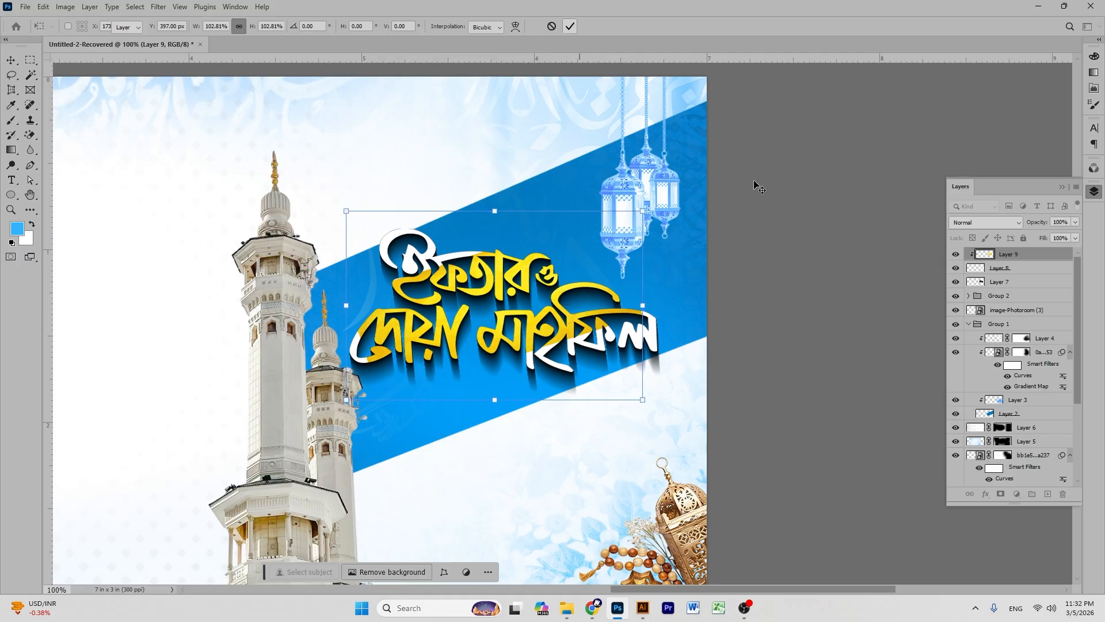
{"action": "left_click", "coordinate": [783, 235]}
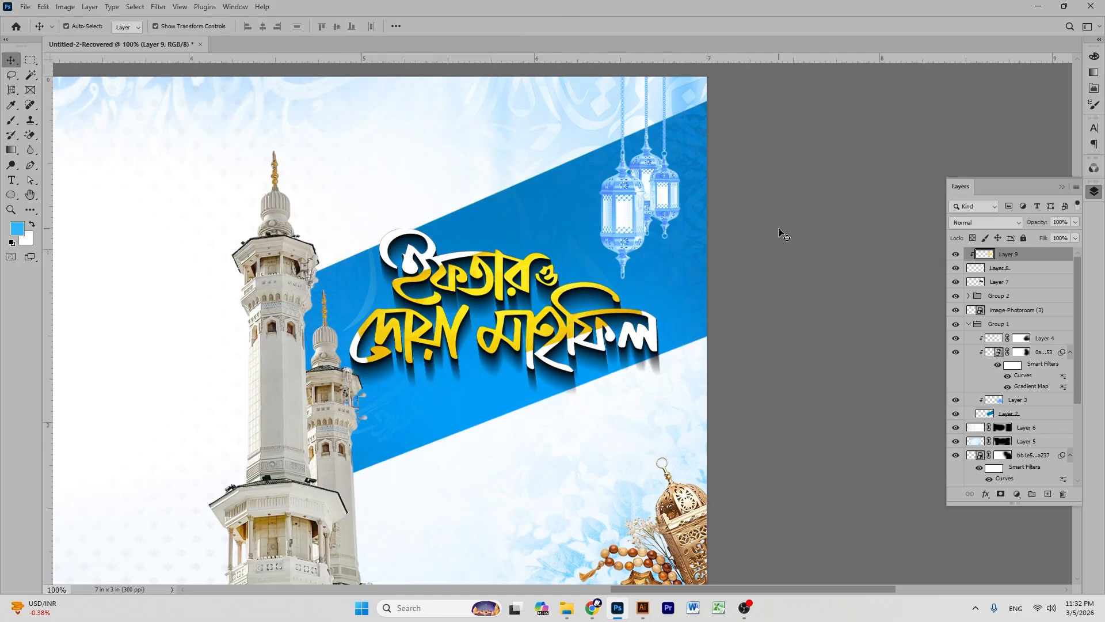
- Stamp Layer 9 through the bottom layer into one merged layer and drag it into Illustrator
{"action": "key", "text": "ctrl+minus"}
{"action": "key", "text": "ctrl+minus"}
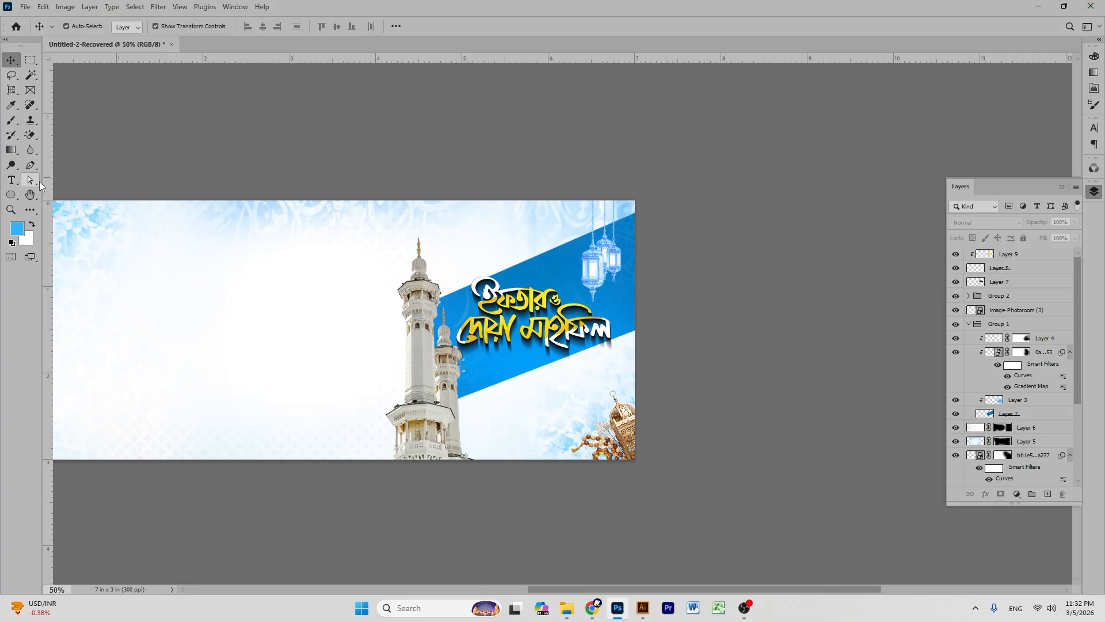
{"action": "left_click", "coordinate": [36, 190]}
{"action": "left_click_drag", "start_coordinate": [531, 239], "coordinate": [671, 244]}
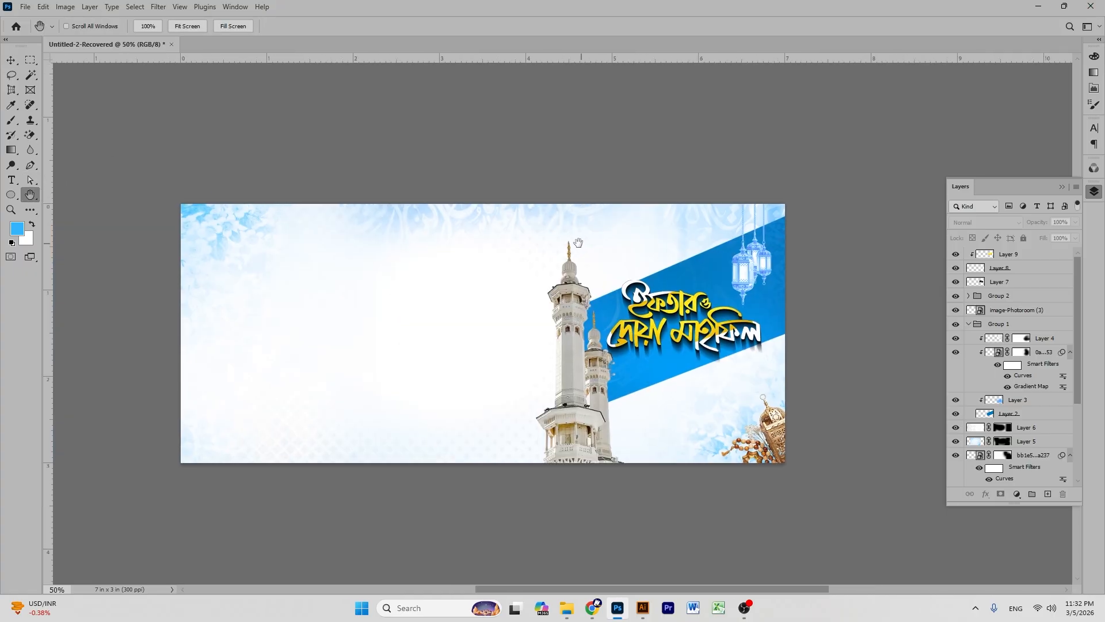
{"action": "left_click", "coordinate": [11, 60]}
{"action": "left_click", "coordinate": [1023, 253]}
{"action": "scroll", "coordinate": [998, 352], "scroll_direction": "down", "scroll_amount": 4}
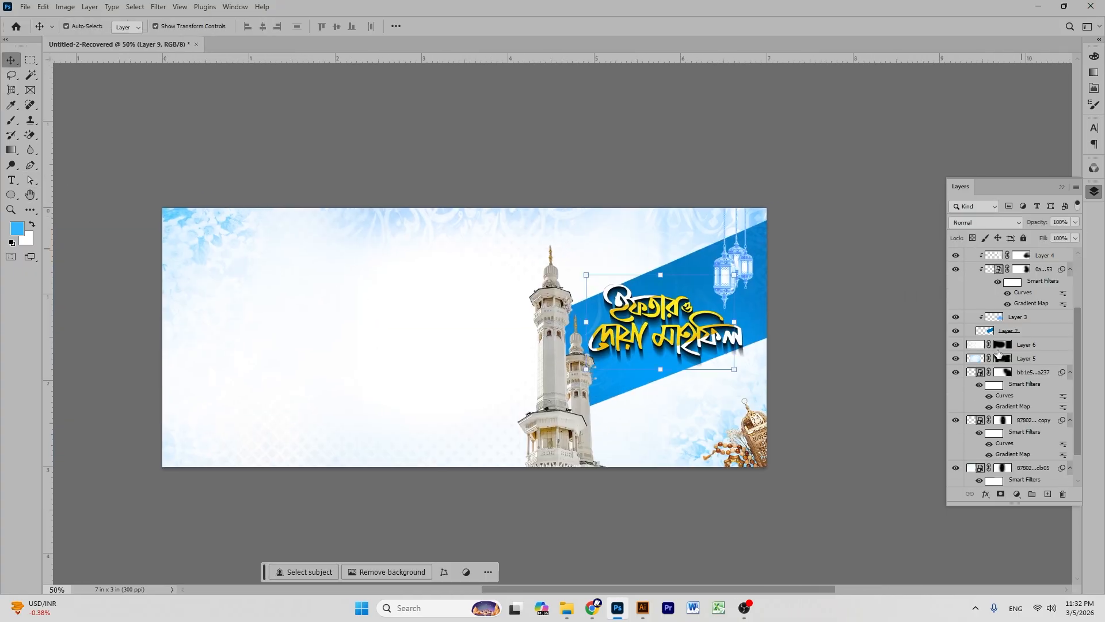
{"action": "left_click", "coordinate": [1011, 432], "text": "shift"}
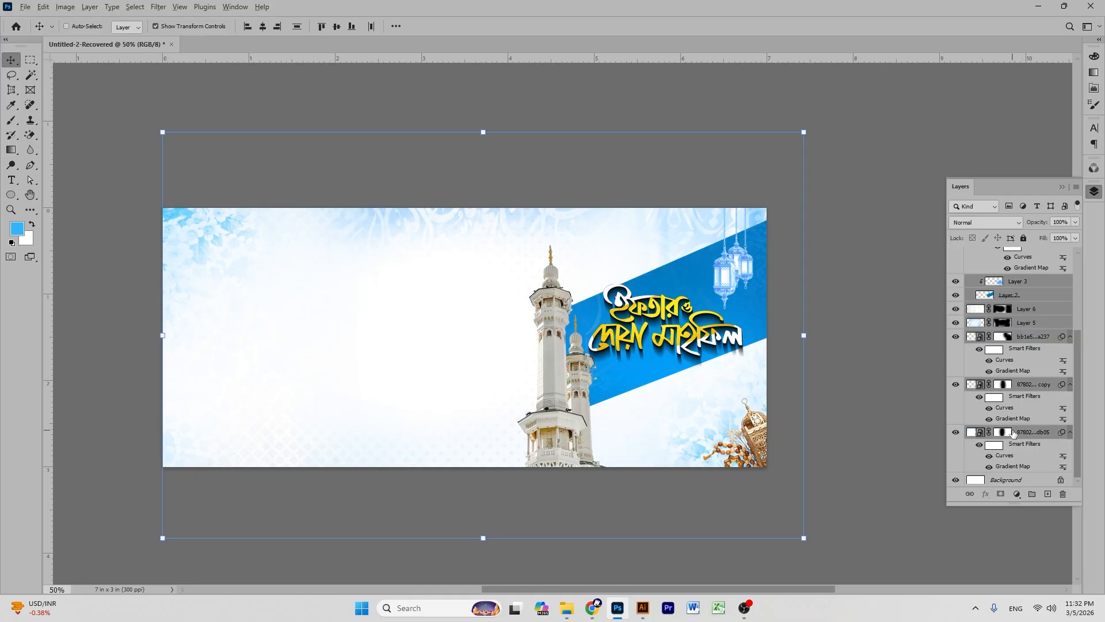
{"action": "key", "text": "ctrl+alt+shift+e"}
{"action": "left_click_drag", "start_coordinate": [740, 291], "coordinate": [590, 350]}
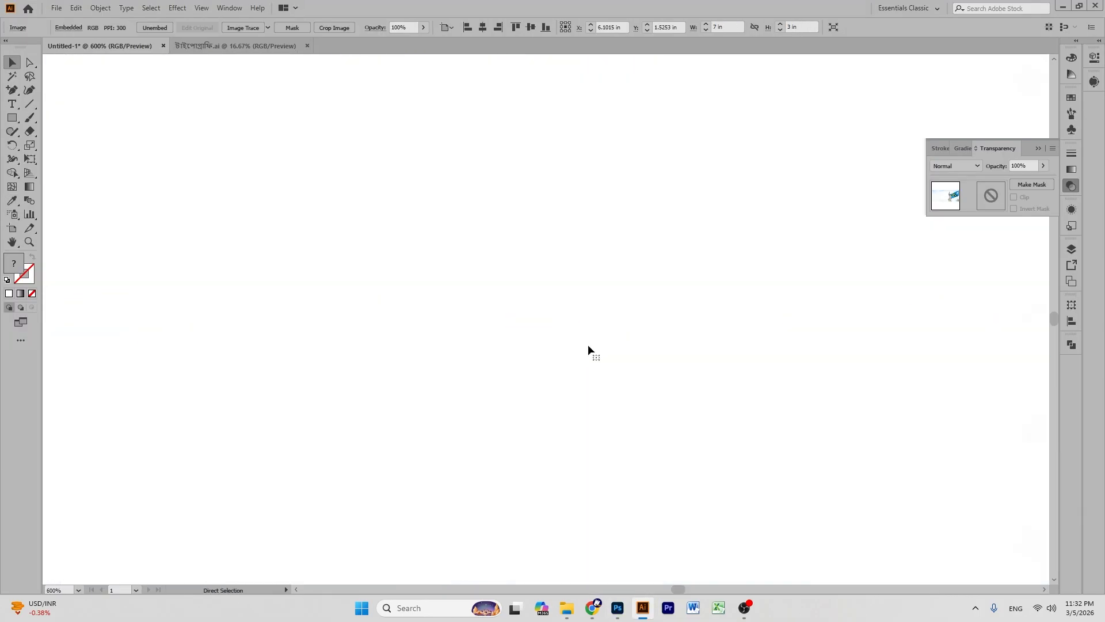
- Move the dropped banner image down-right, away from the old banner
{"action": "scroll", "coordinate": [590, 350], "scroll_direction": "down", "scroll_amount": 10}
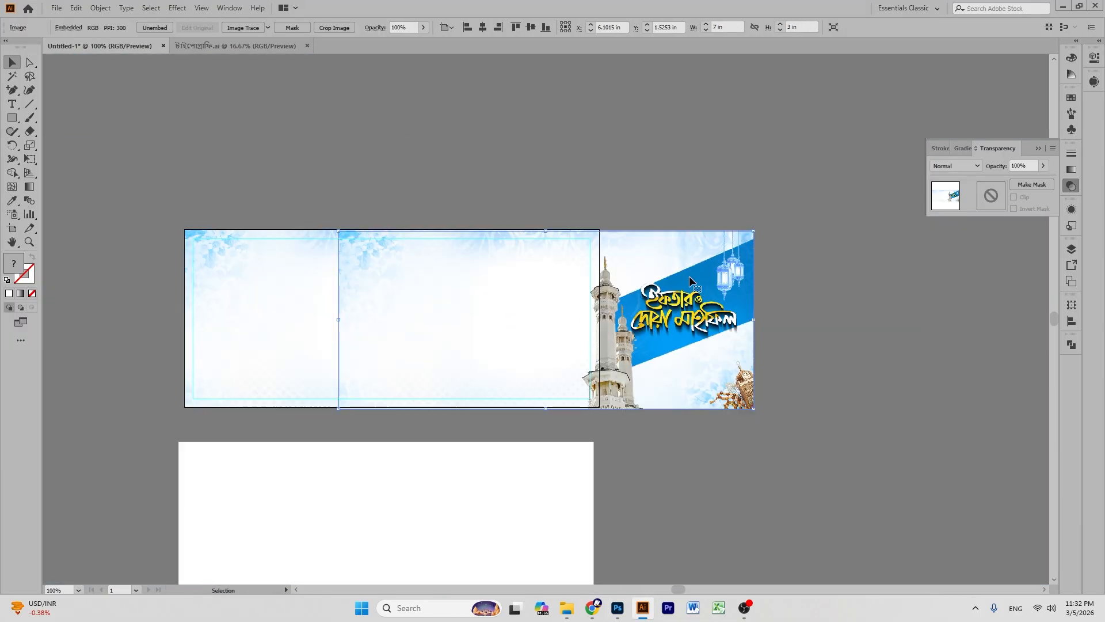
{"action": "left_click", "coordinate": [234, 164]}
{"action": "left_click_drag", "start_coordinate": [473, 282], "coordinate": [374, 298]}
{"action": "left_click_drag", "start_coordinate": [439, 286], "coordinate": [480, 381]}
{"action": "left_click", "coordinate": [653, 197]}
{"action": "left_click_drag", "start_coordinate": [549, 428], "coordinate": [616, 465]}
{"action": "left_click", "coordinate": [742, 195]}
{"action": "left_click_drag", "start_coordinate": [555, 427], "coordinate": [598, 475]}
- Delete the old banner and its inner rectangle, and move the new banner onto the artboard
{"action": "left_click_drag", "start_coordinate": [252, 190], "coordinate": [634, 338]}
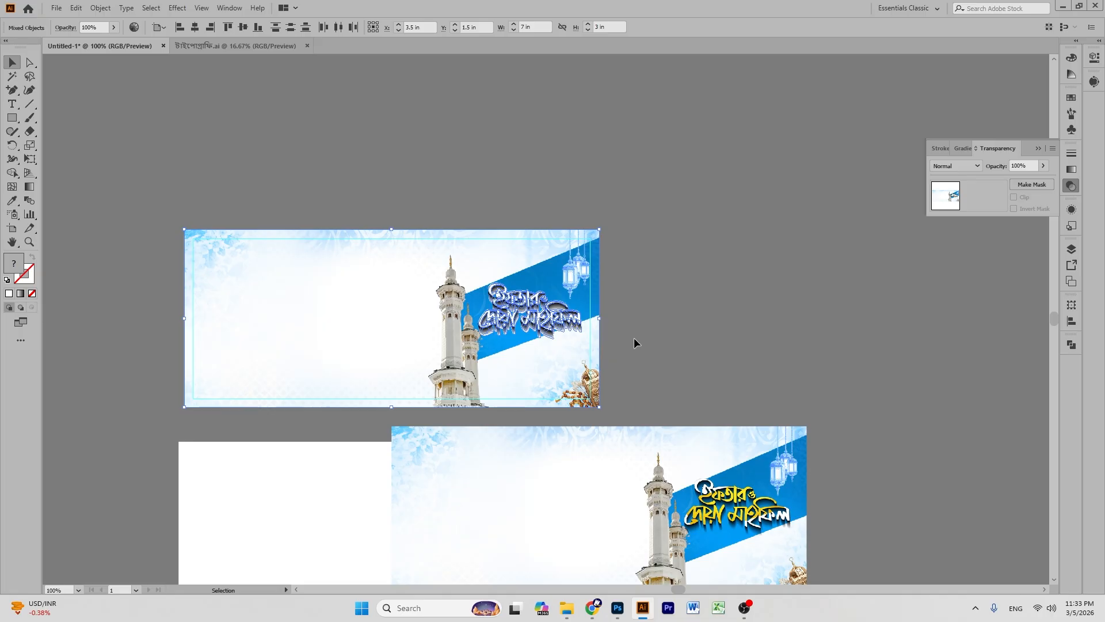
{"action": "key", "text": "Delete"}
{"action": "left_click_drag", "start_coordinate": [698, 538], "coordinate": [492, 342]}
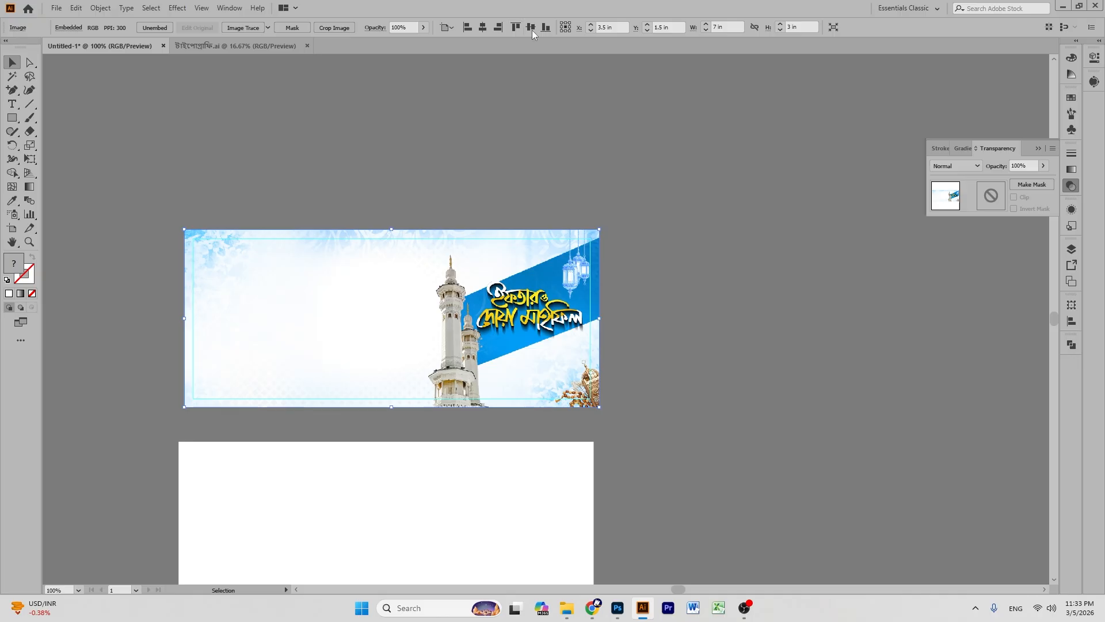
{"action": "left_click", "coordinate": [658, 151]}
- Zoom to 200% on the artboard's left side and pick the horizontal Type tool
{"action": "key", "text": "ctrl+plus"}
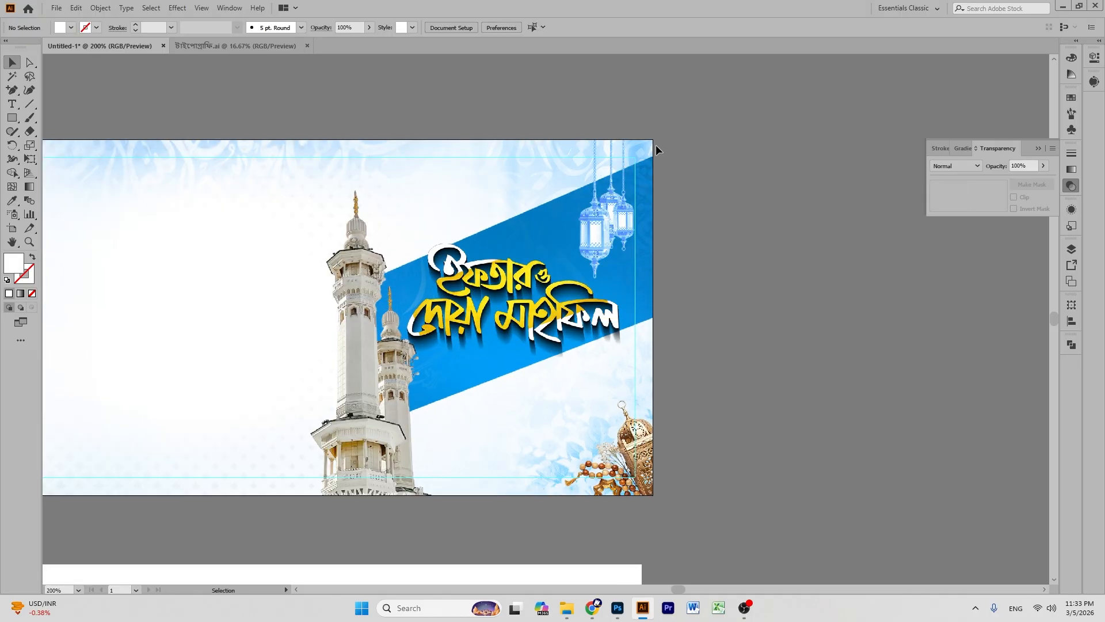
{"action": "left_click", "coordinate": [17, 244]}
{"action": "left_click_drag", "start_coordinate": [535, 293], "coordinate": [561, 372]}
{"action": "left_click", "coordinate": [13, 62]}
{"action": "right_click", "coordinate": [10, 109]}
{"action": "left_click", "coordinate": [116, 103]}
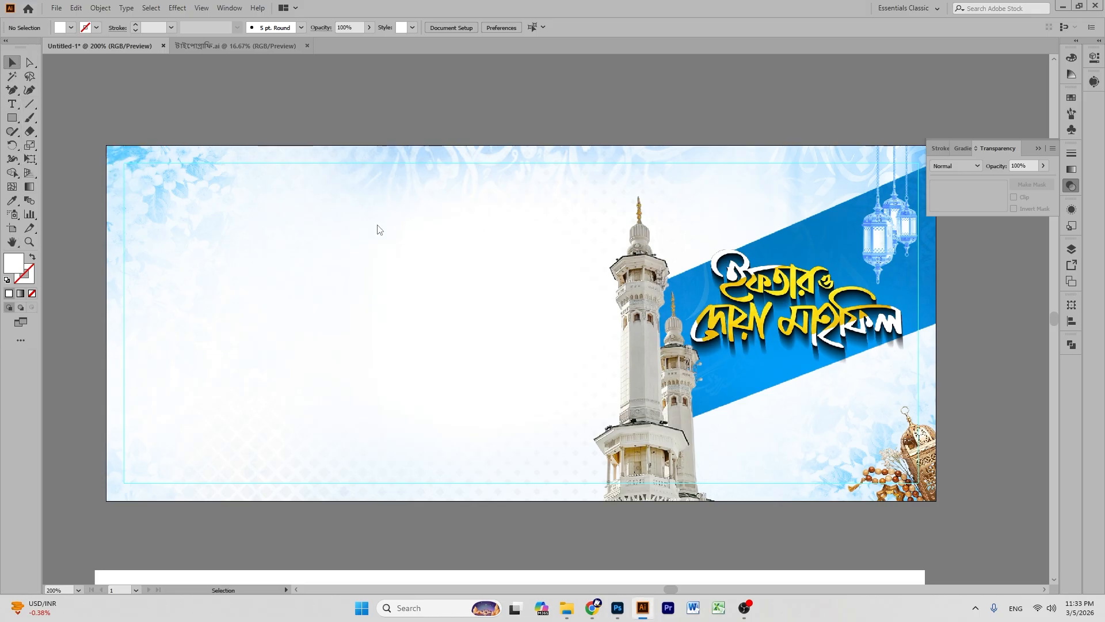
- Add the madrasa name 'বাইতুপূর্ব শ্যামপুর বাইতুল মামুর কওমী মাদরাসা', enlarge it, and add the address line below
{"action": "key", "text": "t"}
{"action": "left_click", "coordinate": [391, 232]}
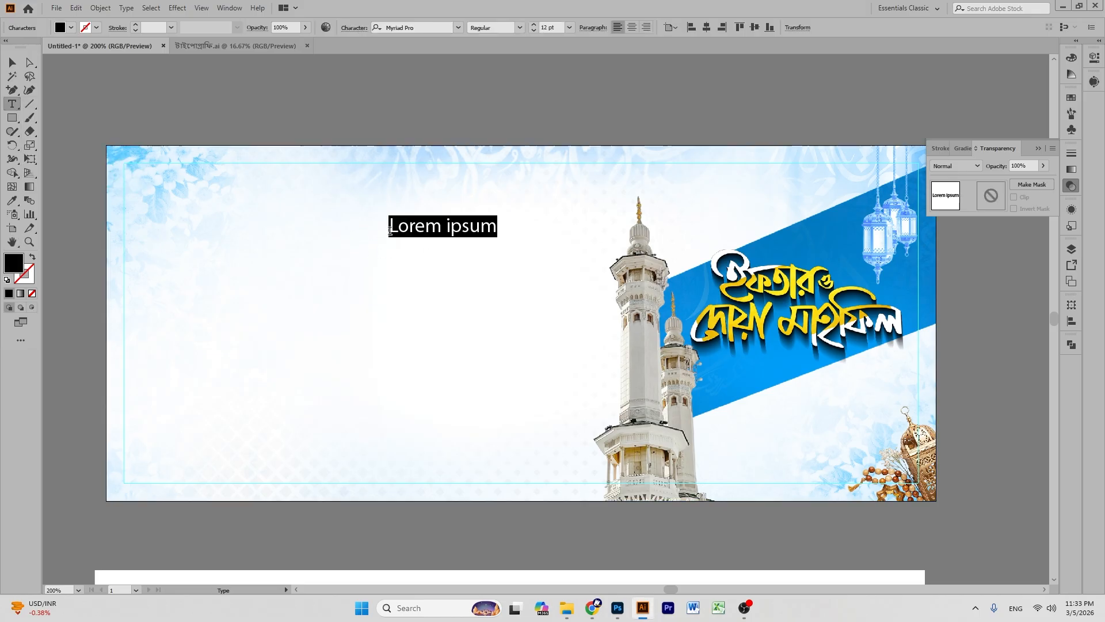
{"action": "type", "text": "বাইতুপূর্ব শ্যামপুর বাইতুল মামুর কওমী মাদরাসা"}
{"action": "left_click_drag", "start_coordinate": [408, 198], "coordinate": [638, 202]}
{"action": "left_click", "coordinate": [1071, 58]}
{"action": "type", "text": "শ্যামপুর, বটতলা, কদমতলী, ঢাকা-১২০৪"}
- Add the two-line 'বদরী সদস্য / ও মুহিব্বীনদের নিয়ে' text on a brown curved banner
{"action": "left_click", "coordinate": [605, 210]}
{"action": "type", "text": "বদরী সদস্য"}
{"action": "key", "text": "Return"}
{"action": "type", "text": "ও মুহিব্বীনদের নিয়ে"}
{"action": "left_click_drag", "start_coordinate": [962, 112], "coordinate": [1021, 112]}
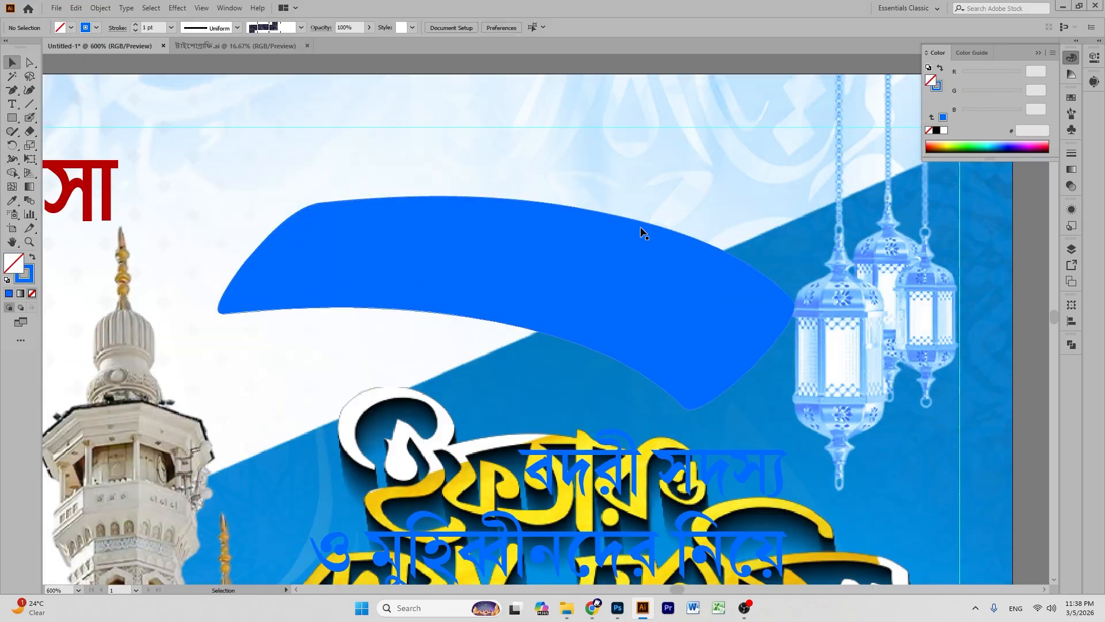
{"action": "left_click_drag", "start_coordinate": [552, 332], "coordinate": [554, 327]}
{"action": "left_click", "coordinate": [569, 330]}
- Add the guest block: 'প্রধান অথিতি', 'বিশেষ অথিতি' and 'সভাপতিত্ব করবেন' entries with their names and titles, plus divider lines
{"action": "left_click", "coordinate": [639, 316]}
{"action": "type", "text": "প্রধান অথিতি"}
{"action": "key", "text": "Return"}
{"action": "key", "text": "Return"}
{"action": "type", "text": "শাইখুল হাদিস, দারুল কোরআন আশরাফীয়া মাদরাসা।"}
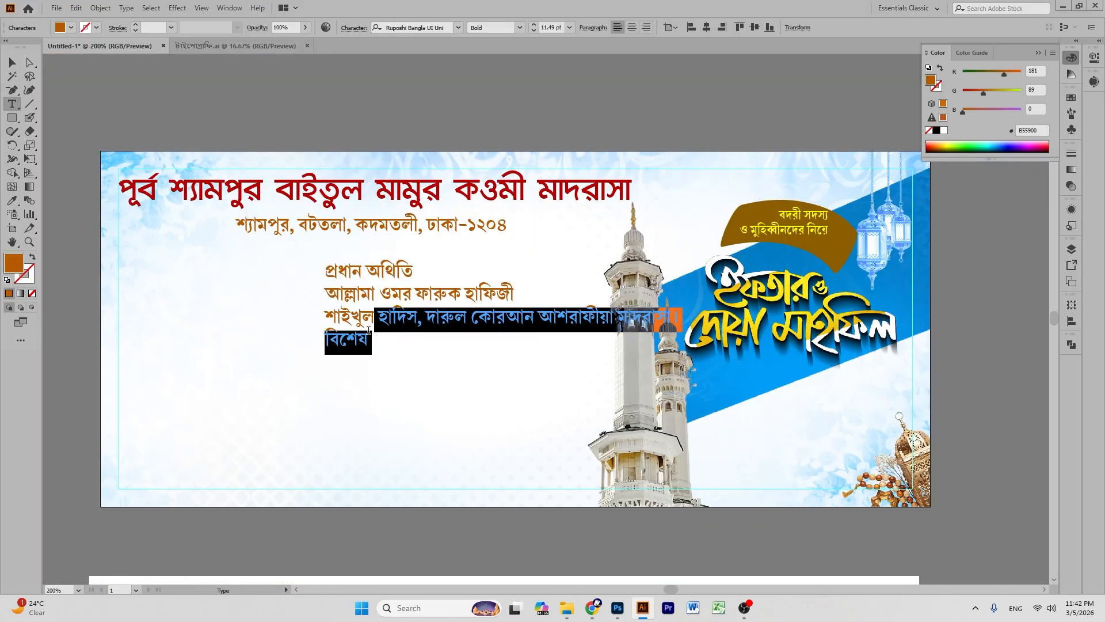
{"action": "key", "text": "Return"}
{"action": "type", "text": "সভাপতিত্ব করবেন"}
{"action": "key", "text": "Return"}
{"action": "key", "text": "Return"}
{"action": "type", "text": "সভাপতি, অত্র মাদরাসা"}
{"action": "triple_click", "coordinate": [357, 406]}
{"action": "left_click_drag", "start_coordinate": [483, 316], "coordinate": [447, 461]}
- Draw the blue bottom band and add the date text '১৭ রামাদান' / '৭ ই মার্চ'২৬ রোজ শনিবার'
{"action": "left_click_drag", "start_coordinate": [173, 399], "coordinate": [898, 351]}
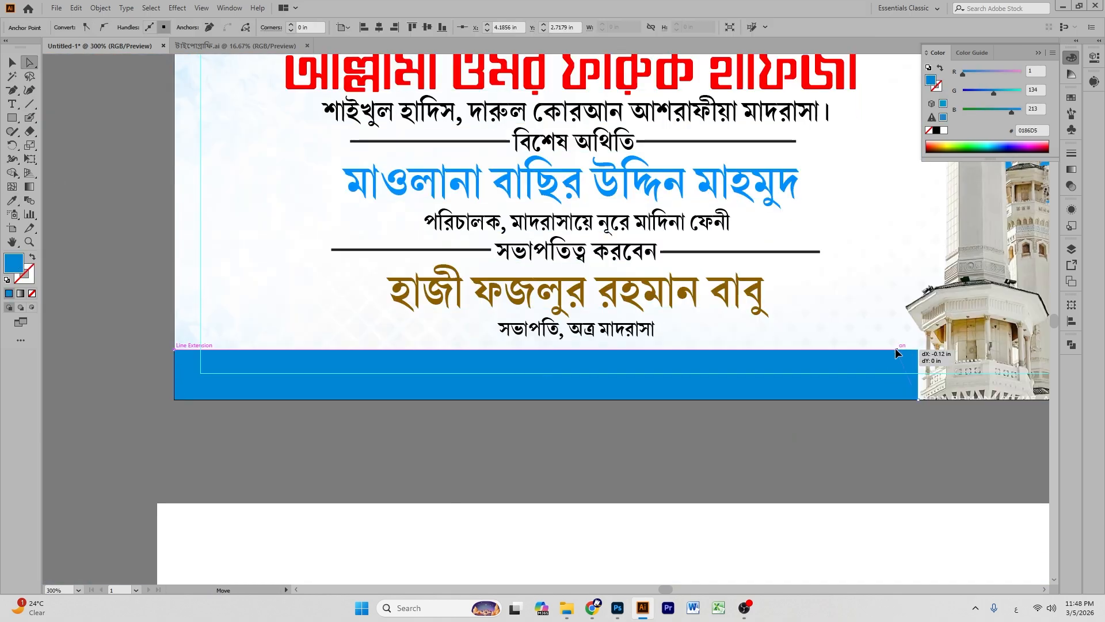
{"action": "left_click", "coordinate": [559, 300]}
{"action": "type", "text": "১৭ রামাদান"}
{"action": "key", "text": "Return"}
{"action": "type", "text": "৭ ই মার্চ'২৬ রোজ শনিবার"}
- Draw an olive bar under the date, split it into 10 pieces, and add the venue 'মাদরাসা প্রাঙ্গন।'
{"action": "left_click_drag", "start_coordinate": [476, 307], "coordinate": [714, 326]}
{"action": "type", "text": "10"}
{"action": "left_click", "coordinate": [989, 344]}
{"action": "type", "text": "মাদরাসা প্রাঙ্গন।"}
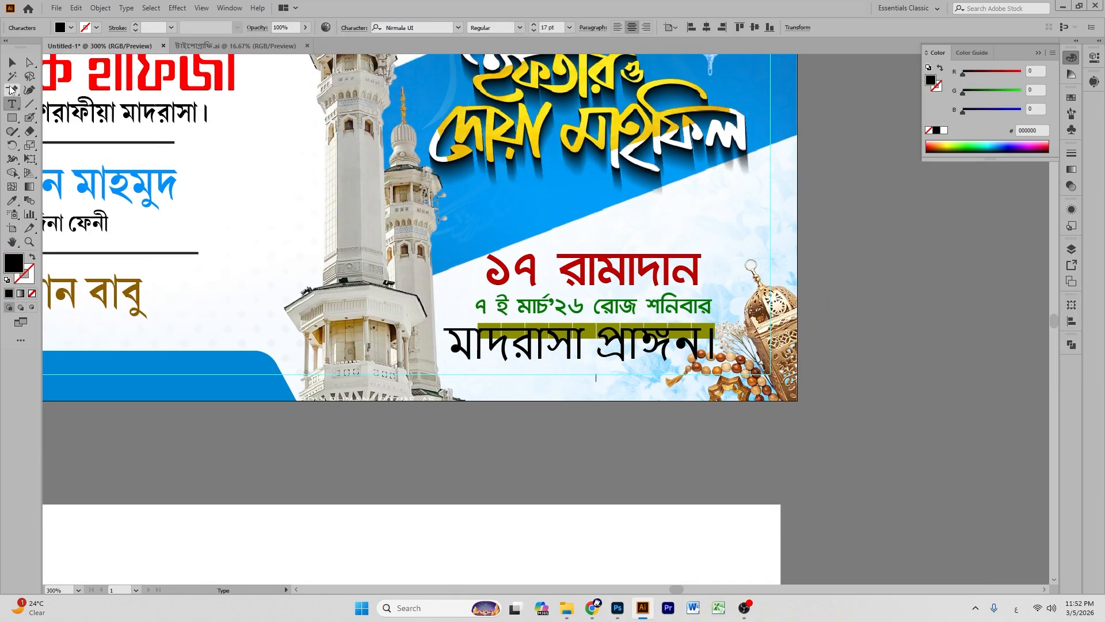
{"action": "key", "text": "ctrl+minus"}
{"action": "key", "text": "ctrl+minus"}
{"action": "left_click", "coordinate": [11, 67]}
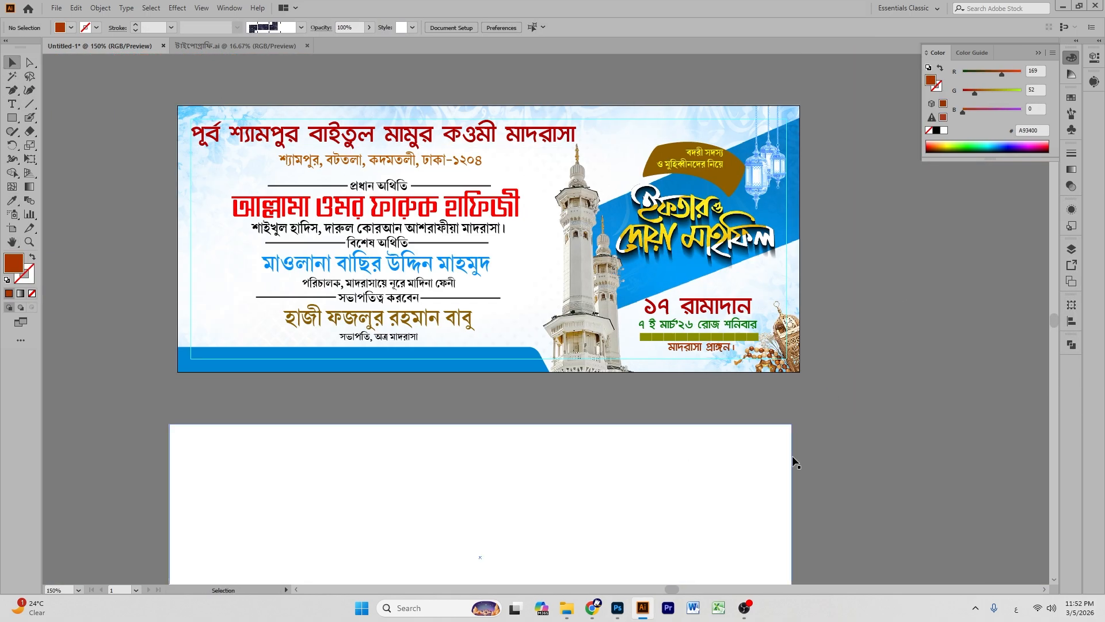
- Drag image-Photoroom (3) from the Downloads folder into the Illustrator banner
{"action": "left_click", "coordinate": [567, 608]}
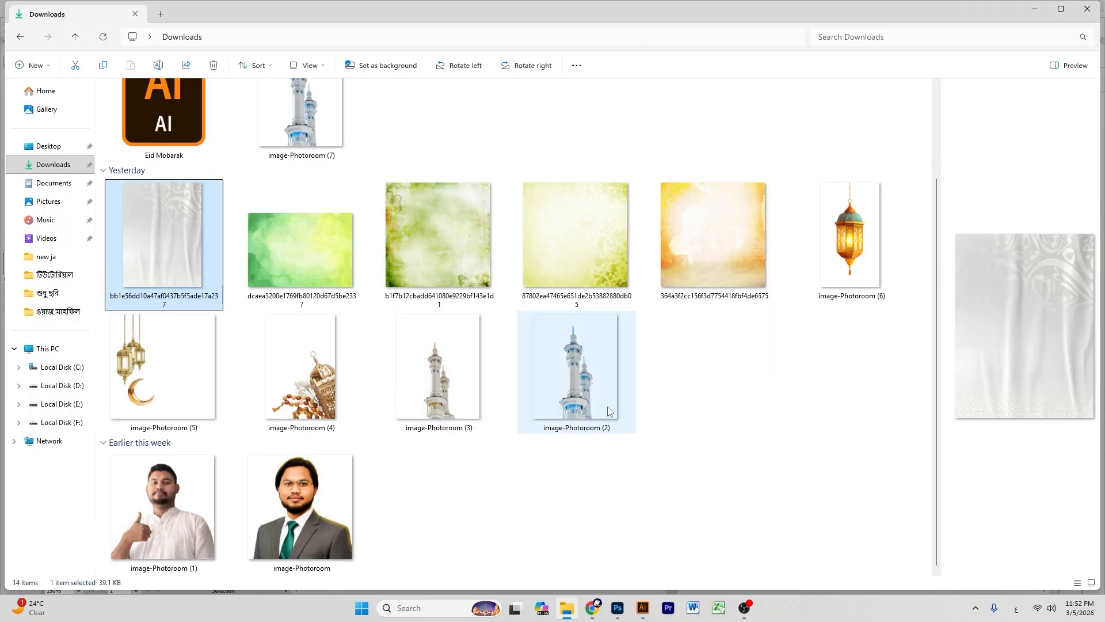
{"action": "left_click_drag", "start_coordinate": [437, 369], "coordinate": [232, 322]}
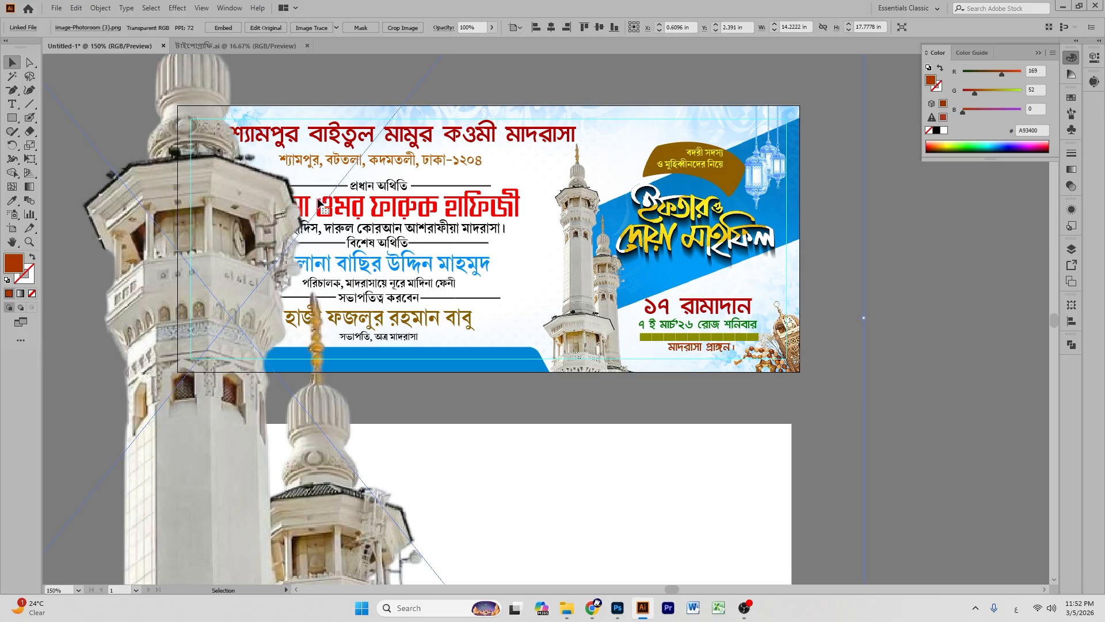
{"action": "scroll", "coordinate": [340, 196], "scroll_direction": "up", "scroll_amount": 5}
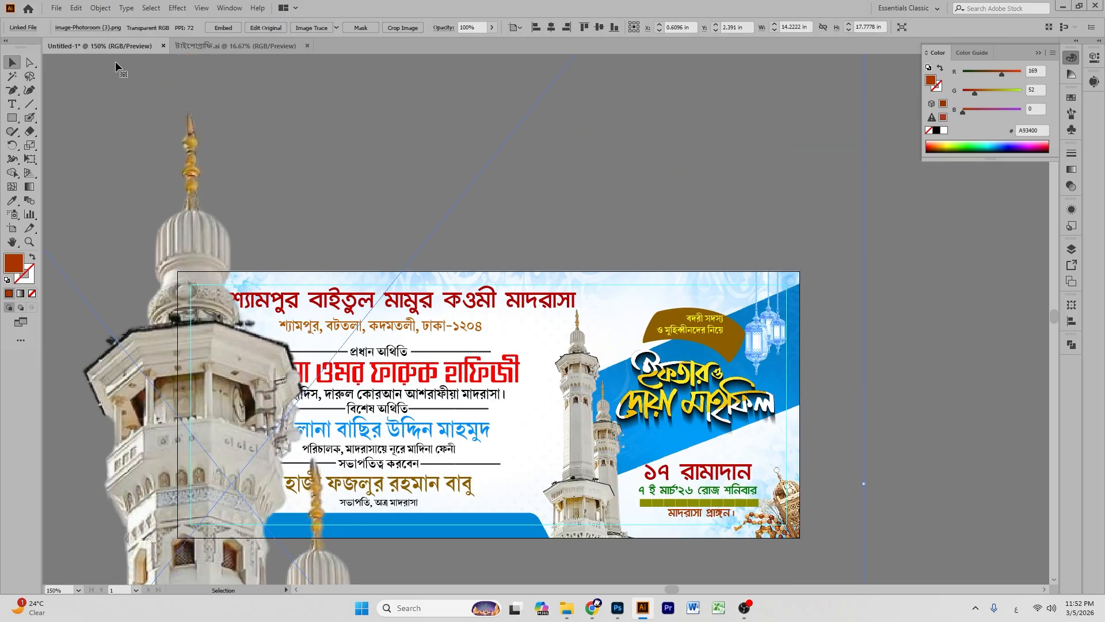
- Embed the minaret image, shrink it, and move it to the banner's lower-left corner
{"action": "left_click", "coordinate": [212, 30]}
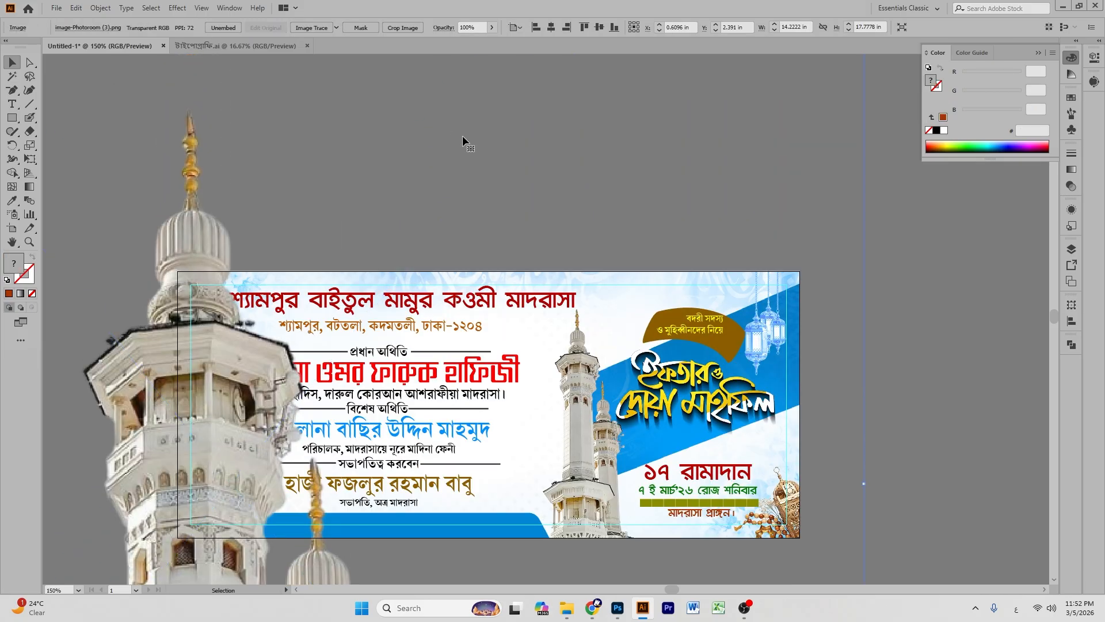
{"action": "scroll", "coordinate": [461, 136], "scroll_direction": "up", "scroll_amount": 2}
{"action": "key", "text": "ctrl+minus"}
{"action": "key", "text": "ctrl+minus"}
{"action": "key", "text": "ctrl+minus"}
{"action": "key", "text": "ctrl+minus"}
{"action": "key", "text": "ctrl+minus"}
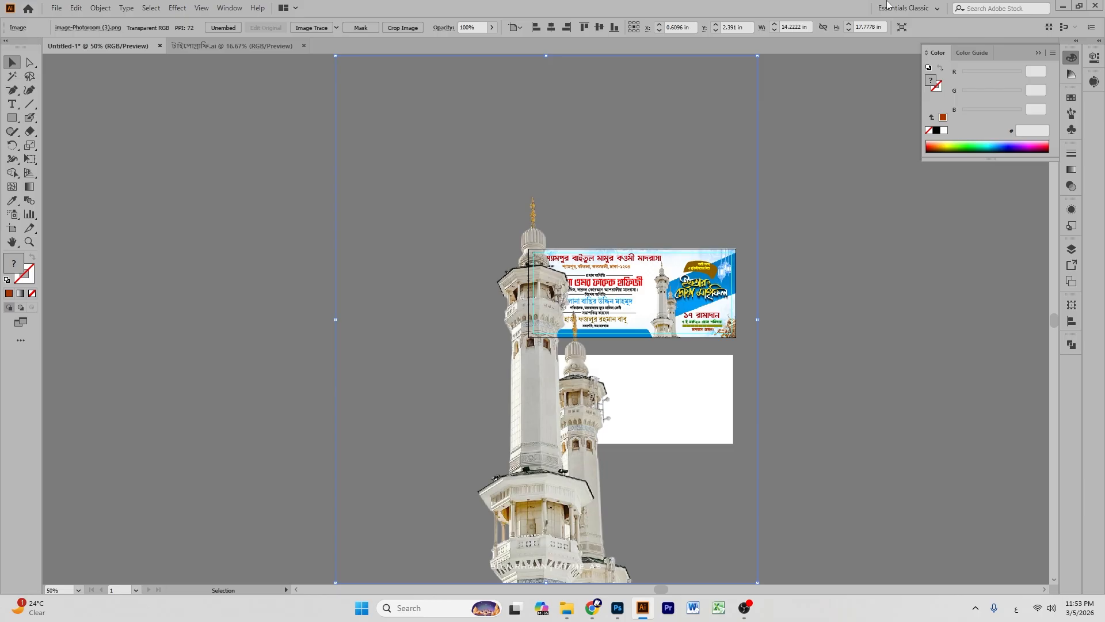
{"action": "scroll", "coordinate": [614, 205], "scroll_direction": "up", "scroll_amount": 2}
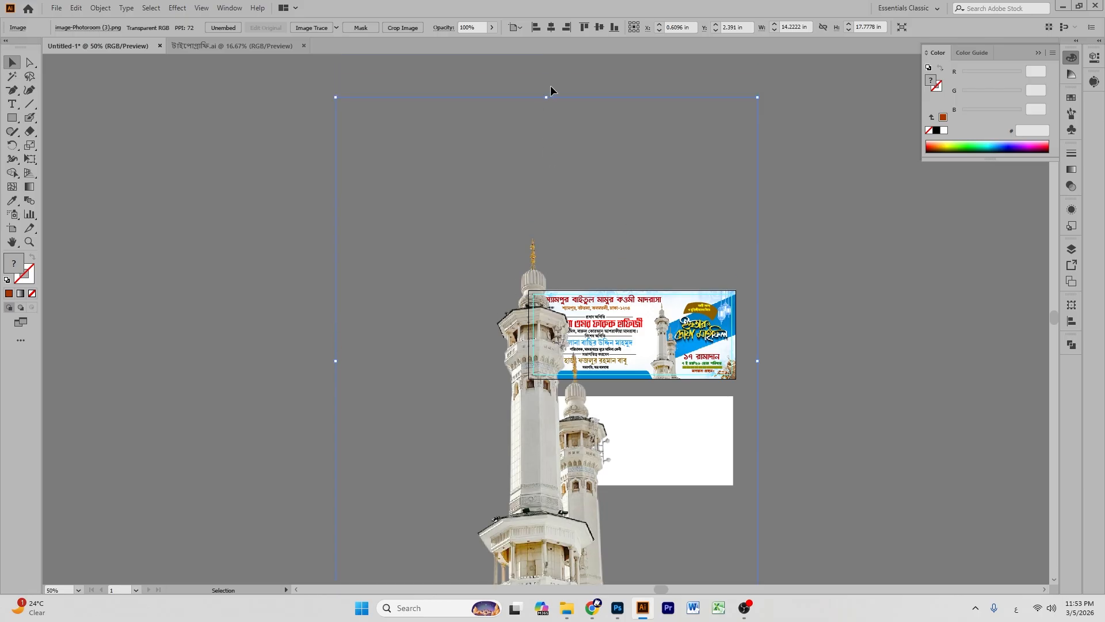
{"action": "left_click_drag", "start_coordinate": [547, 100], "coordinate": [543, 330]}
{"action": "left_click_drag", "start_coordinate": [548, 369], "coordinate": [548, 362]}
{"action": "key", "text": "ctrl+equal"}
{"action": "key", "text": "ctrl+equal"}
{"action": "key", "text": "ctrl+equal"}
{"action": "key", "text": "ctrl+equal"}
{"action": "key", "text": "ctrl+equal"}
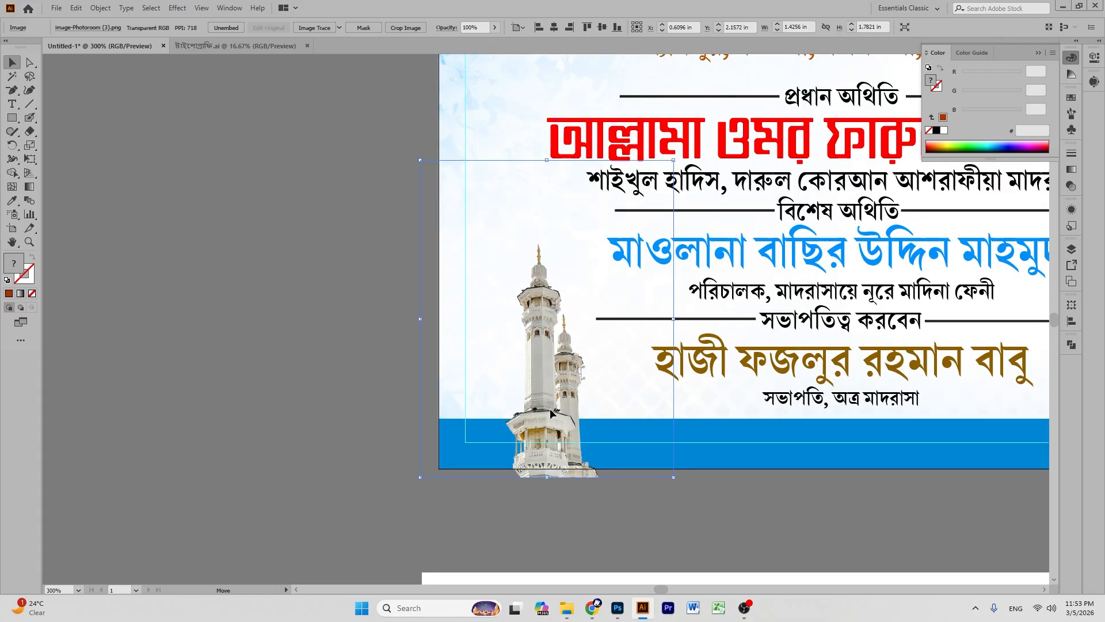
{"action": "left_click_drag", "start_coordinate": [557, 417], "coordinate": [488, 405]}
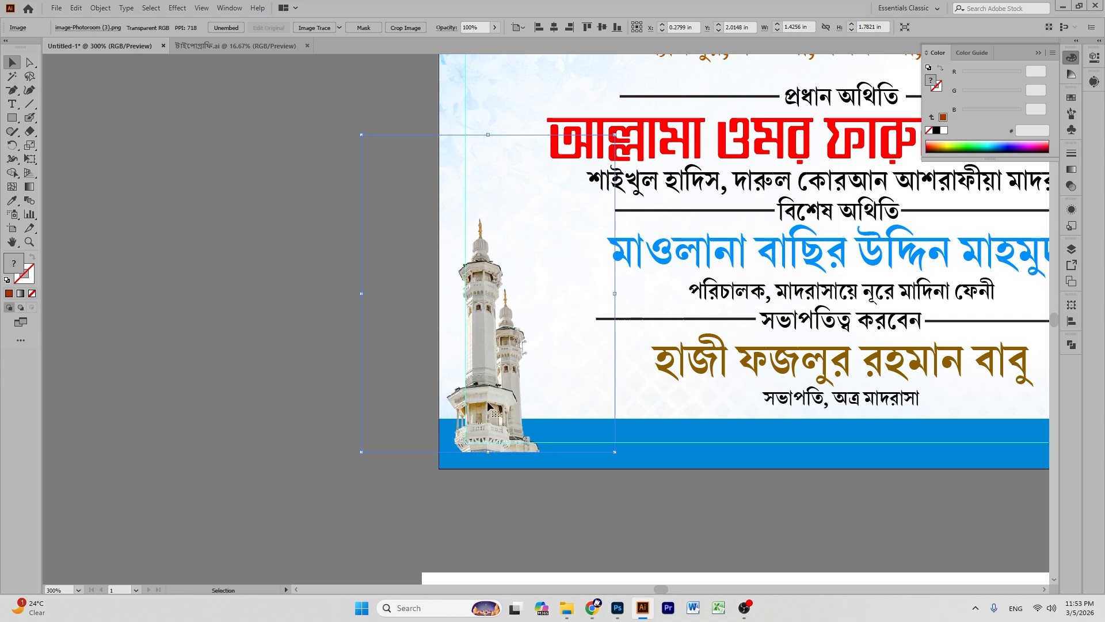
- Bring the blue bottom band in front of the minaret image
{"action": "left_click", "coordinate": [331, 445]}
{"action": "left_click", "coordinate": [635, 465]}
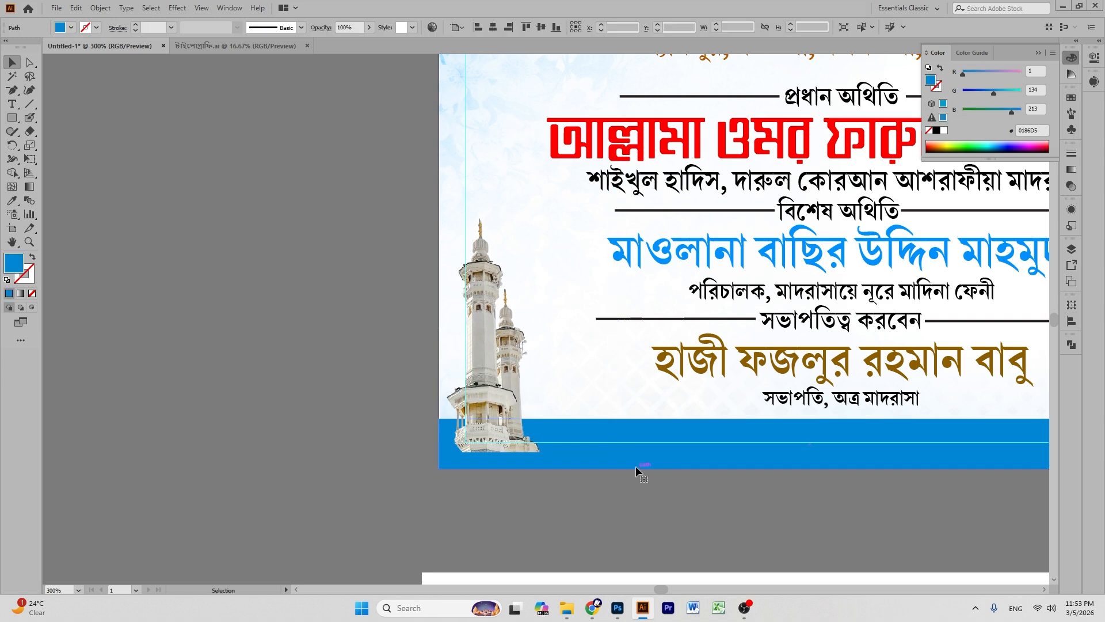
{"action": "key", "text": "ctrl+shift+bracketright"}
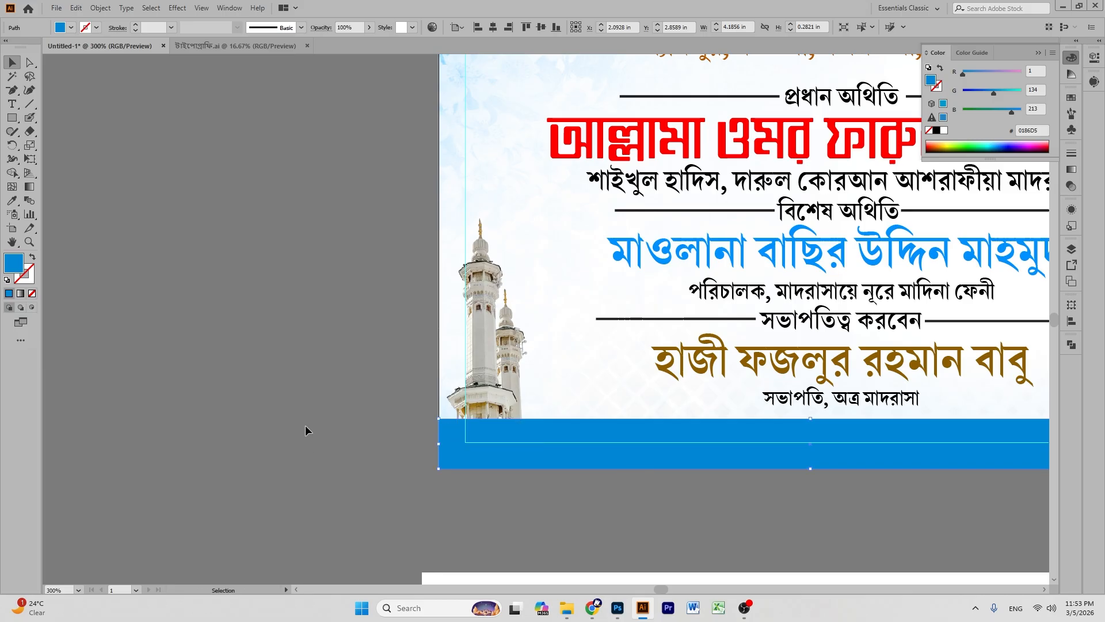
{"action": "left_click", "coordinate": [320, 350]}
{"action": "scroll", "coordinate": [403, 236], "scroll_direction": "up", "scroll_amount": 3}
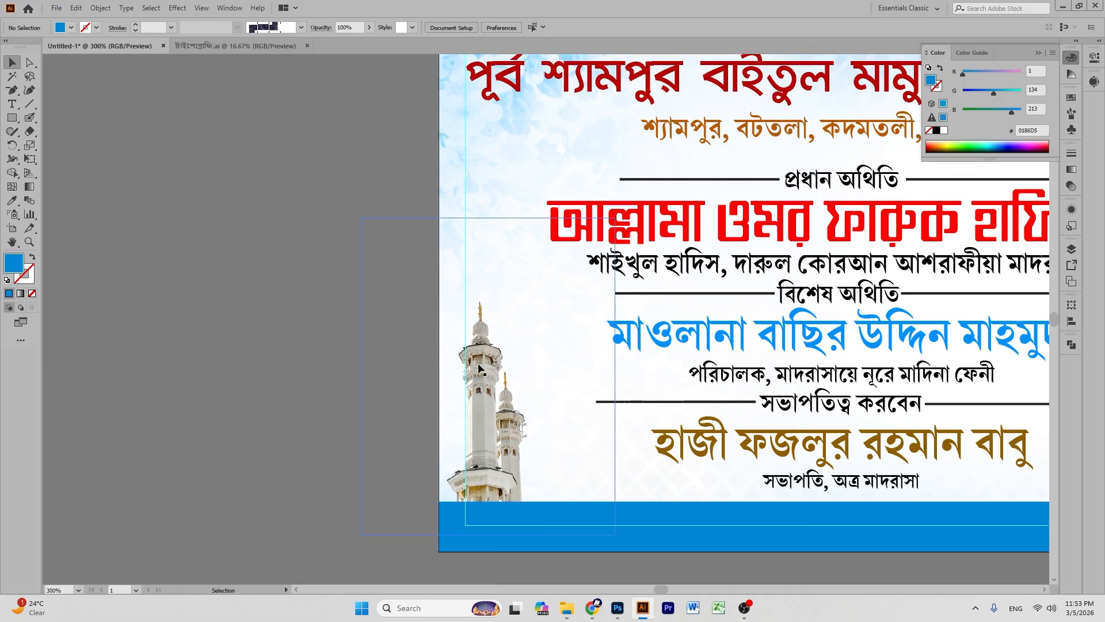
- Resize the minaret image taller to about 1.84 × 2.30 in and reframe the whole banner
{"action": "left_click", "coordinate": [471, 223]}
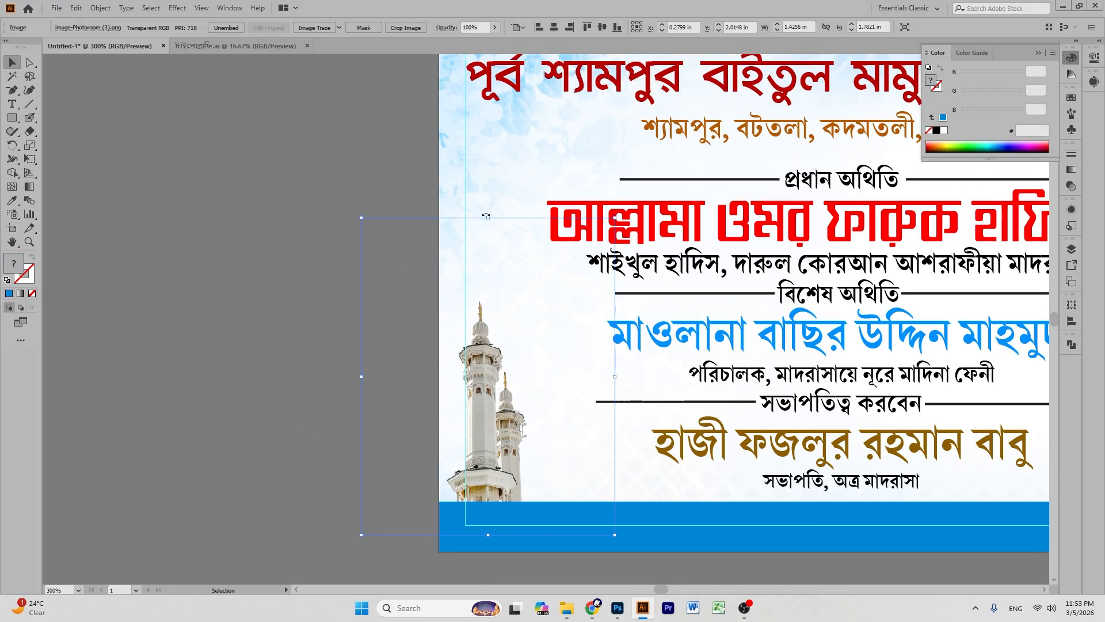
{"action": "left_click_drag", "start_coordinate": [490, 216], "coordinate": [491, 173]}
{"action": "mouse_move", "coordinate": [493, 359]}
{"action": "left_mouse_down"}
{"action": "mouse_move", "coordinate": [502, 323]}
{"action": "mouse_move", "coordinate": [501, 347]}
{"action": "left_mouse_up"}
{"action": "key", "text": "ctrl+minus"}
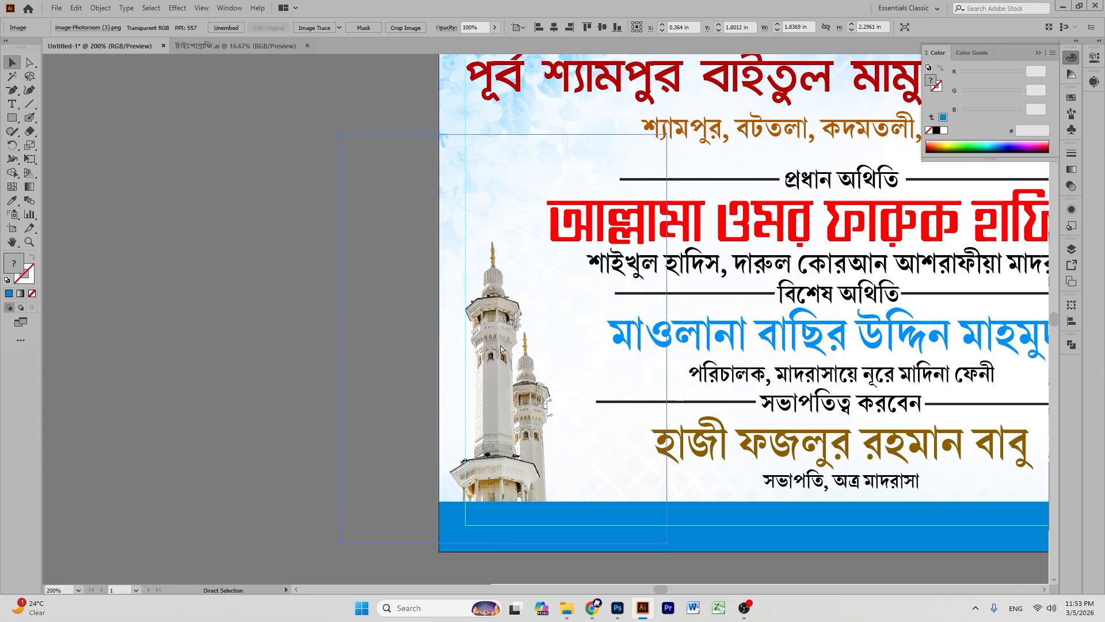
{"action": "key", "text": "ctrl+minus"}
{"action": "key", "text": "minus"}
{"action": "left_click", "coordinate": [417, 196]}
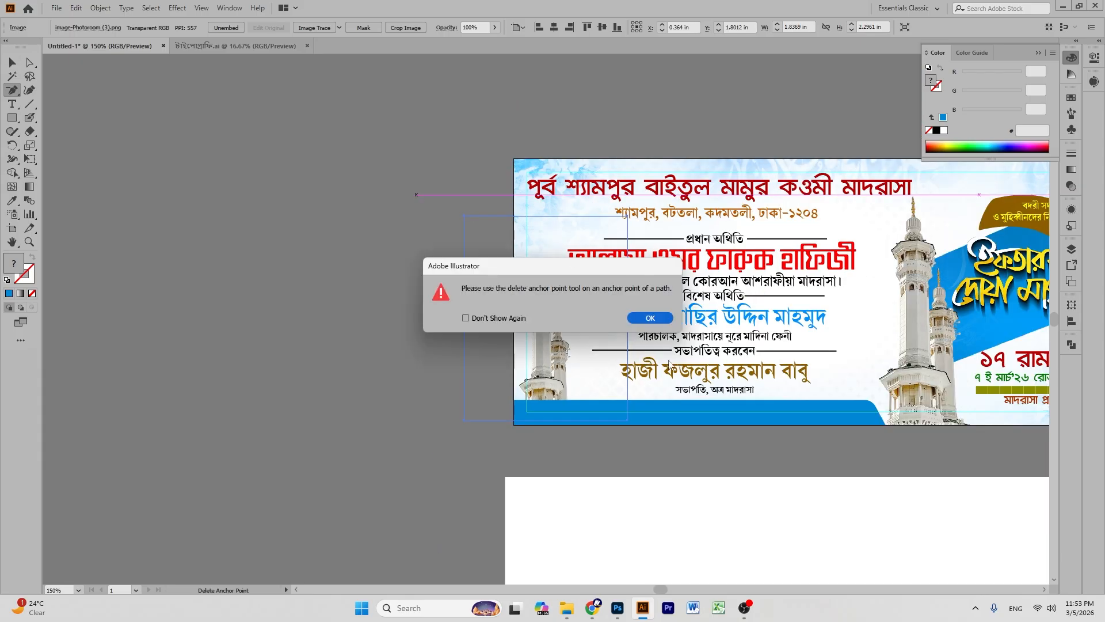
{"action": "left_click", "coordinate": [665, 323]}
{"action": "left_click", "coordinate": [12, 242]}
{"action": "left_click_drag", "start_coordinate": [420, 234], "coordinate": [328, 222]}
{"action": "left_click", "coordinate": [12, 63]}
{"action": "left_click", "coordinate": [122, 117]}
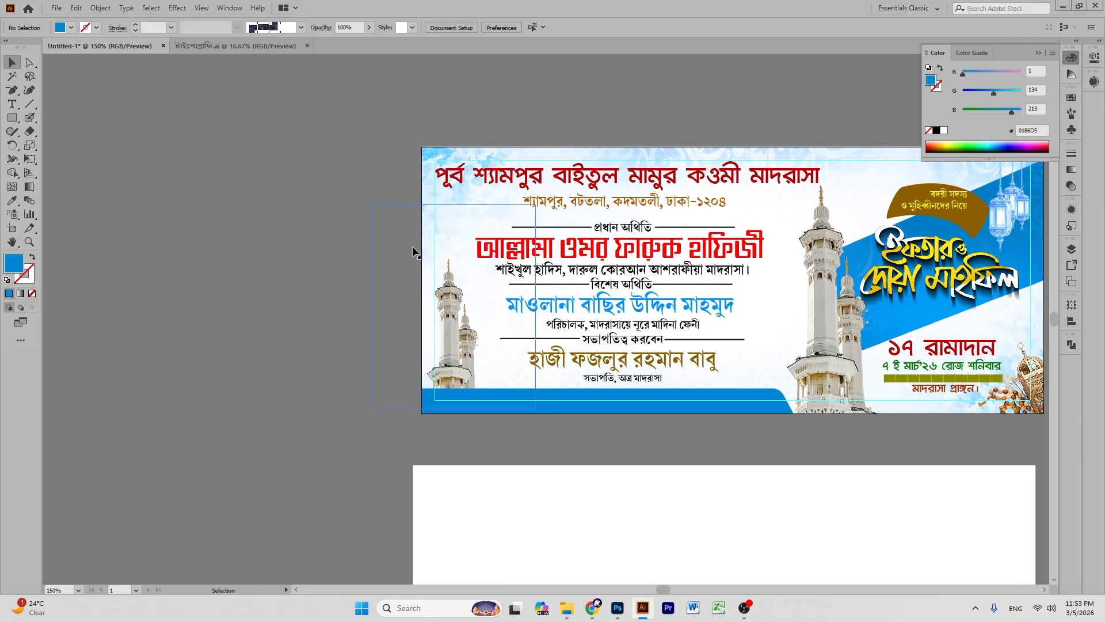
- Adjust the blue bottom band's height by dragging its top edge
{"action": "left_click", "coordinate": [707, 406]}
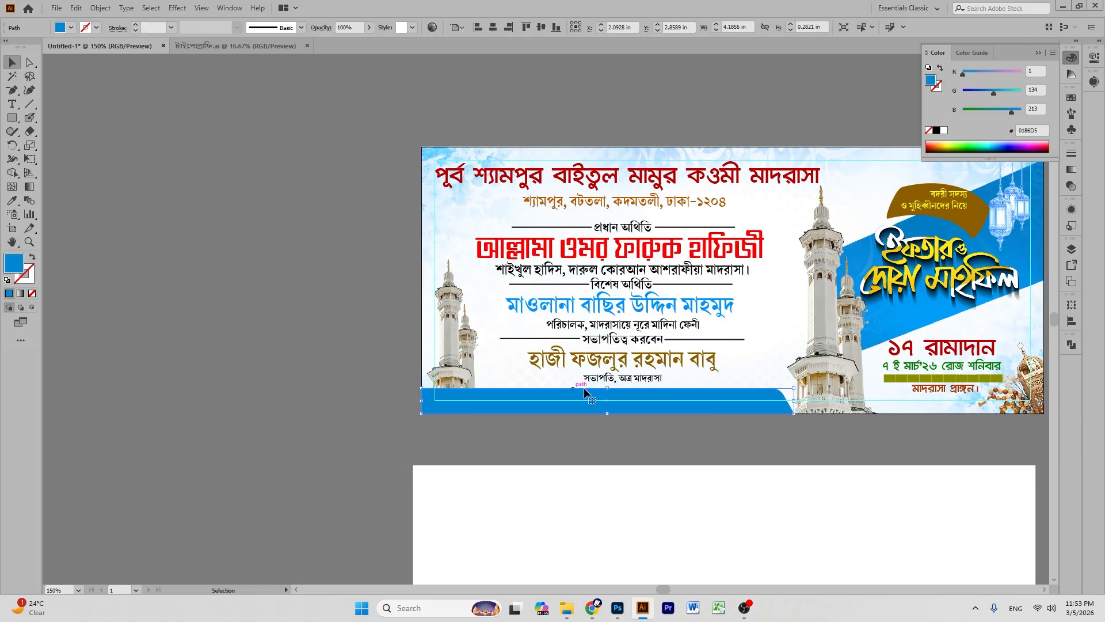
{"action": "left_click_drag", "start_coordinate": [608, 390], "coordinate": [608, 396]}
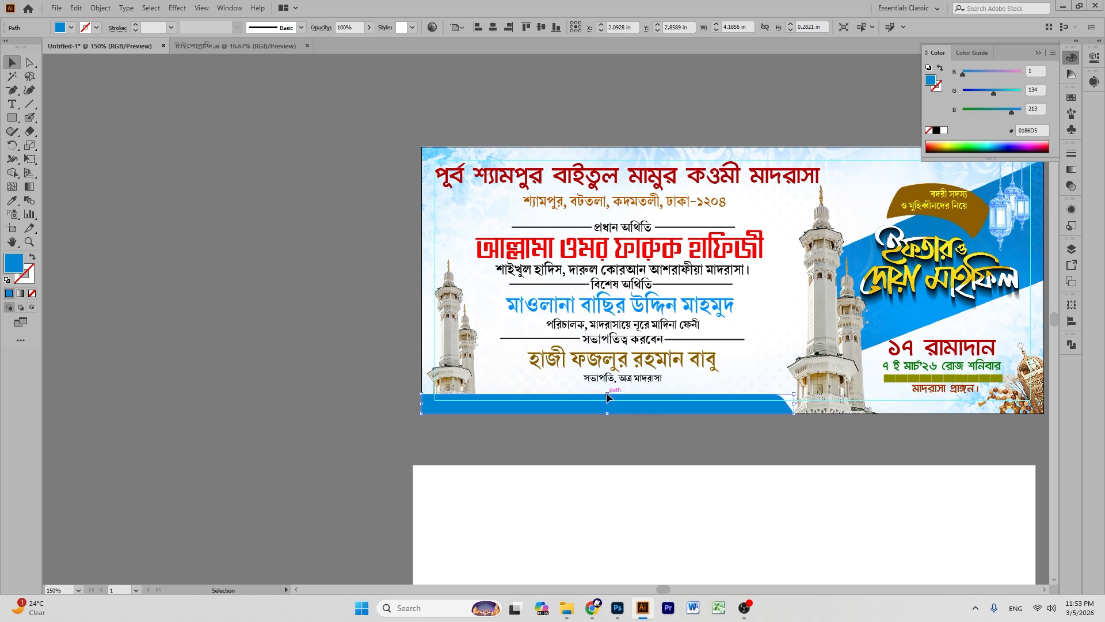
{"action": "left_click", "coordinate": [222, 285]}
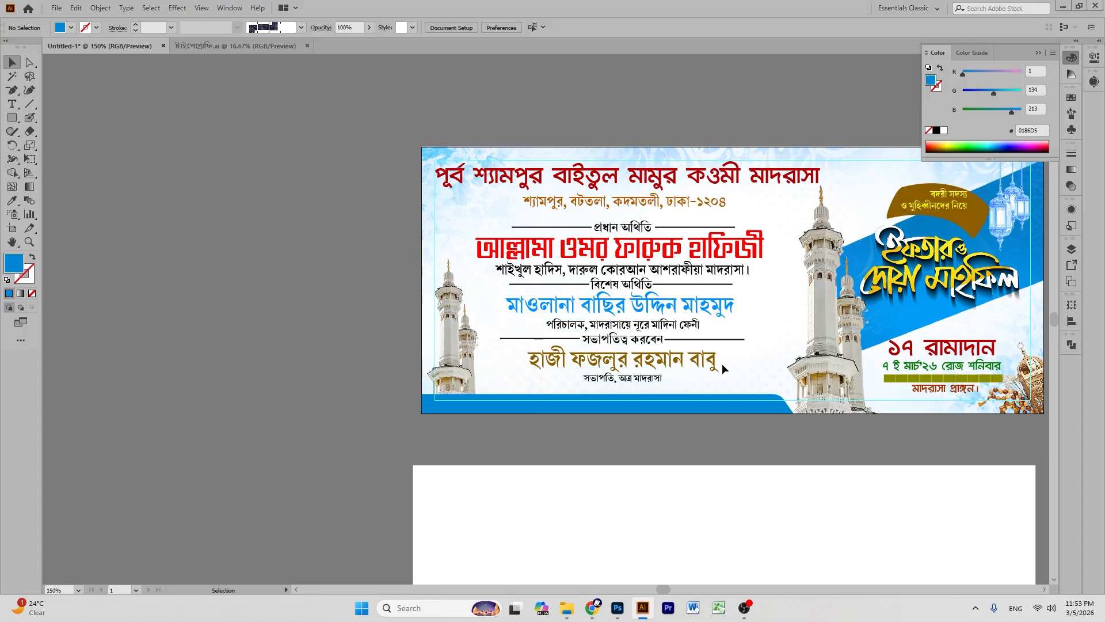
{"action": "left_click", "coordinate": [650, 405]}
{"action": "left_click_drag", "start_coordinate": [608, 398], "coordinate": [630, 396]}
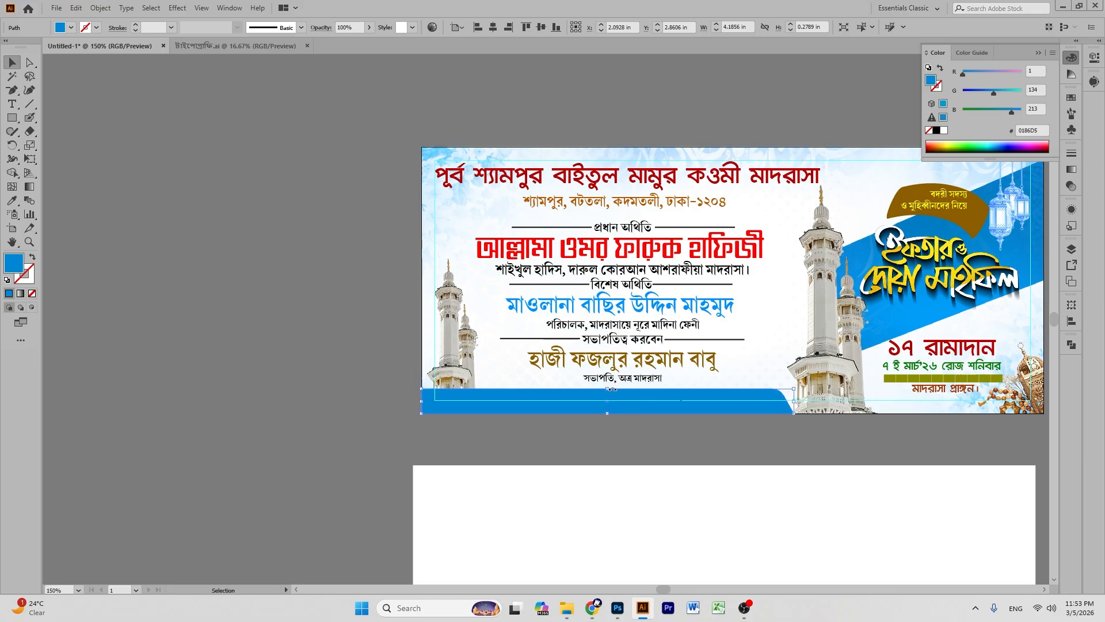
{"action": "left_click_drag", "start_coordinate": [608, 389], "coordinate": [609, 394]}
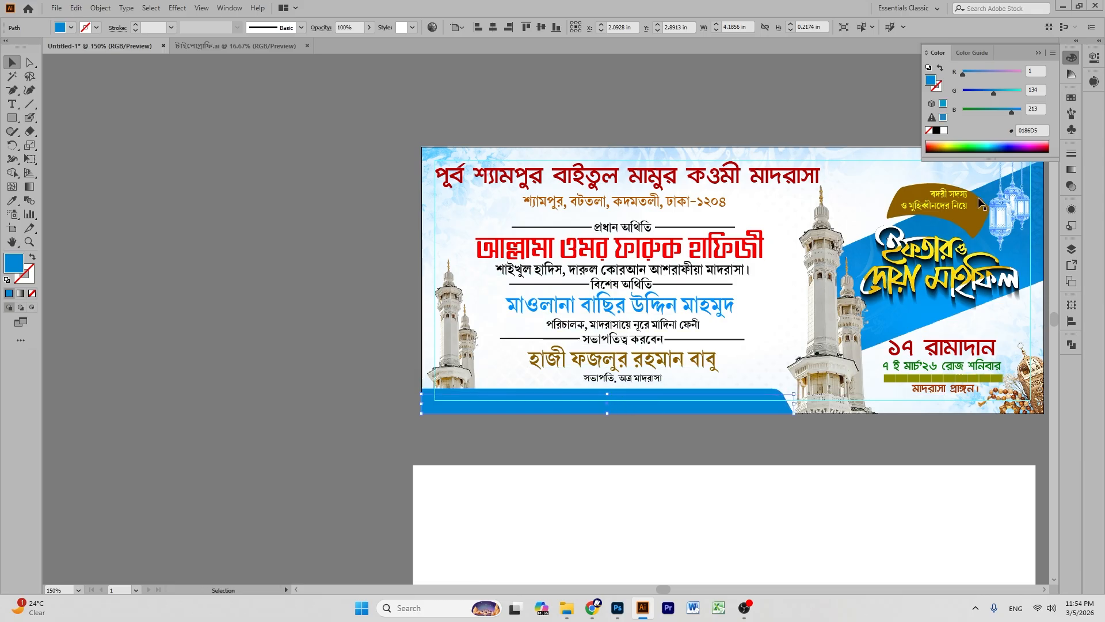
- Recolour the band to match the diagonal blue stripe, brightening it, and fill the strip below brown
{"action": "left_click", "coordinate": [986, 94]}
{"action": "left_click", "coordinate": [980, 74]}
{"action": "left_click_drag", "start_coordinate": [989, 89], "coordinate": [994, 89]}
{"action": "left_click", "coordinate": [11, 200]}
{"action": "left_click", "coordinate": [868, 254]}
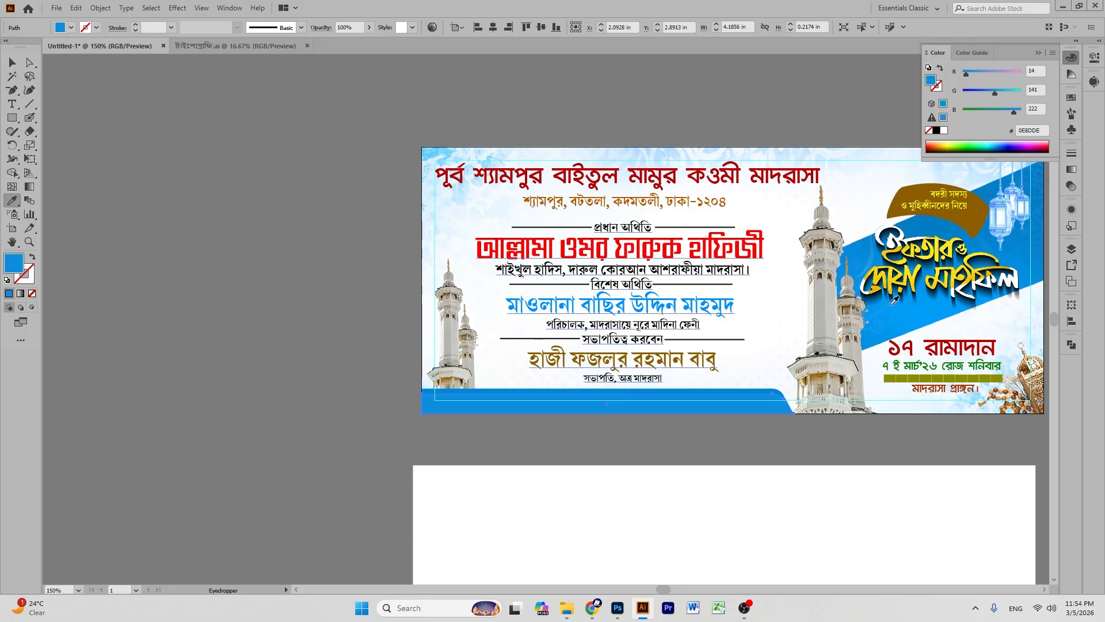
{"action": "left_click_drag", "start_coordinate": [969, 73], "coordinate": [960, 73]}
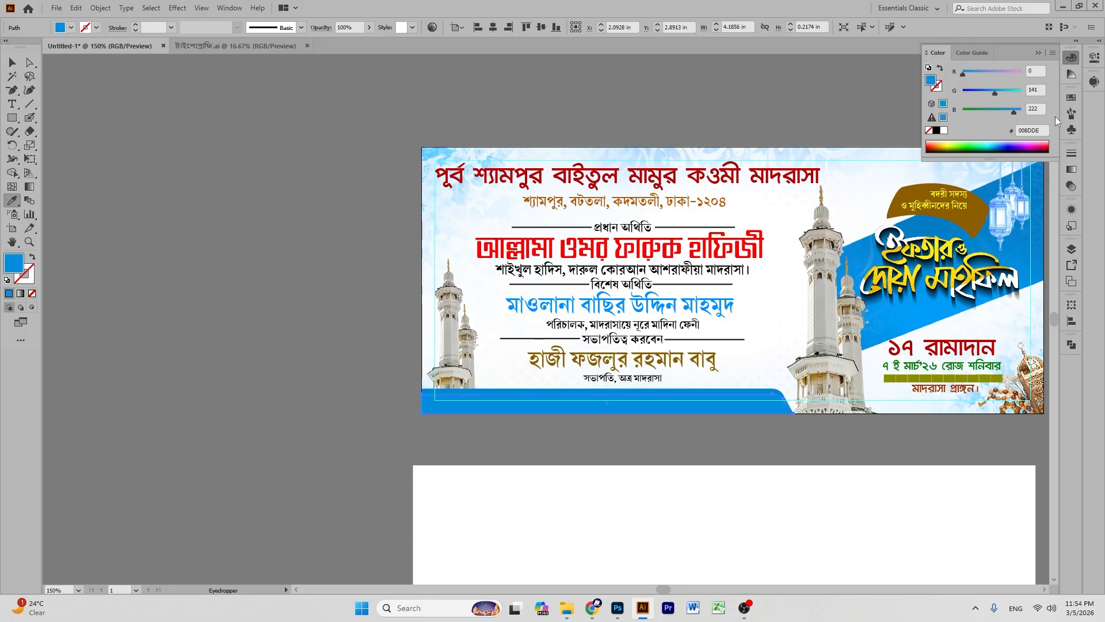
{"action": "left_click_drag", "start_coordinate": [1013, 109], "coordinate": [996, 90]}
{"action": "left_click", "coordinate": [942, 202]}
{"action": "left_click", "coordinate": [12, 62]}
{"action": "left_click", "coordinate": [187, 123]}
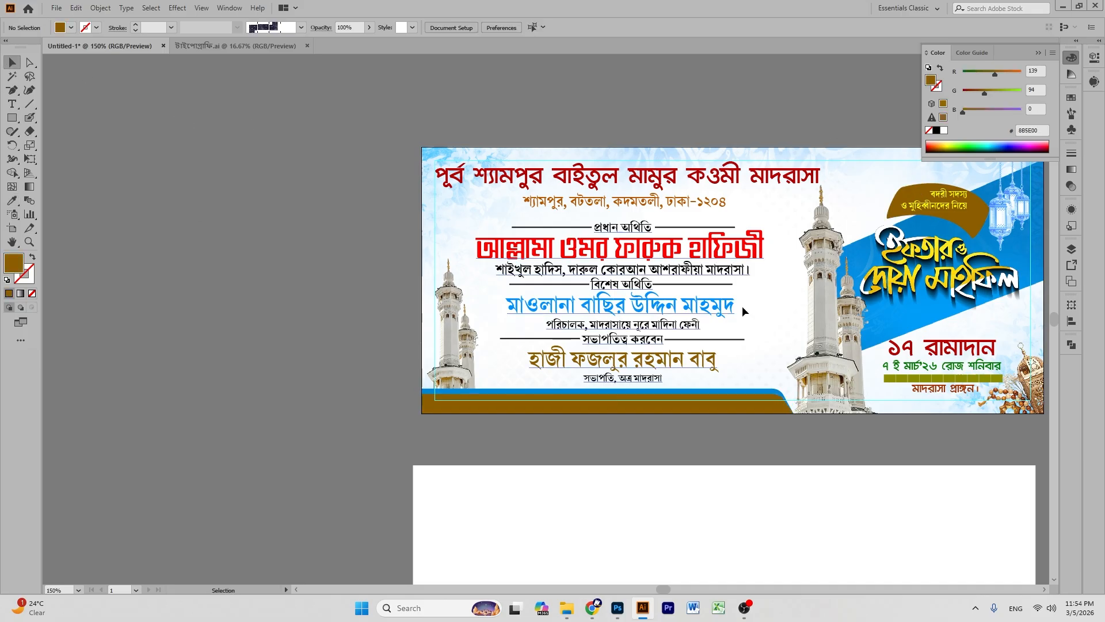
- Refill the lower strip with bright blue #009AFF using the RGB sliders
{"action": "left_click", "coordinate": [794, 409]}
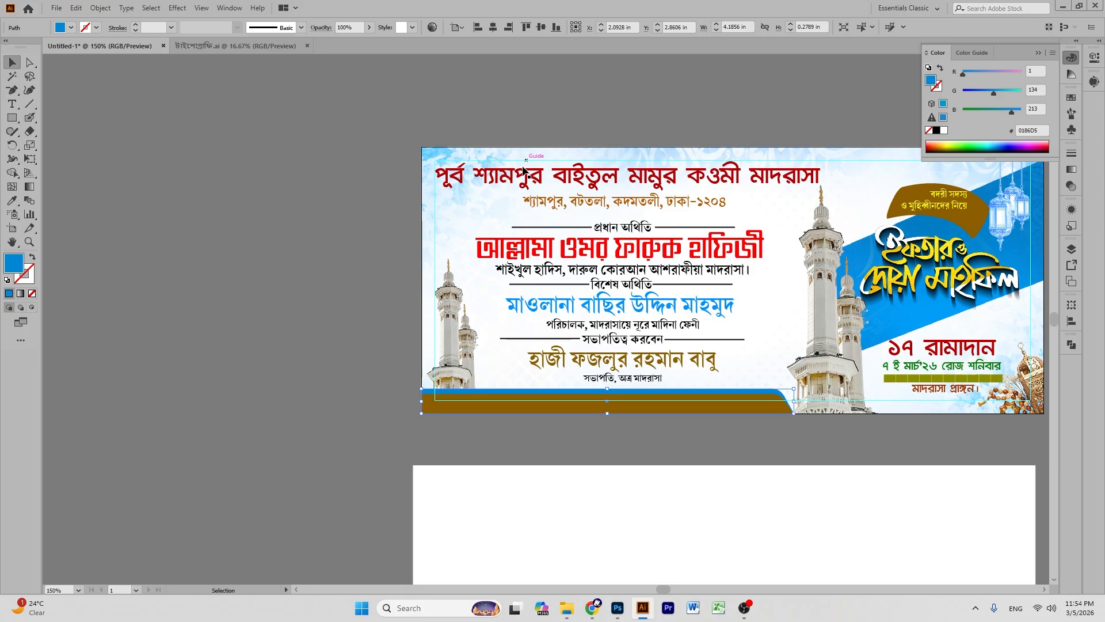
{"action": "left_click", "coordinate": [554, 399]}
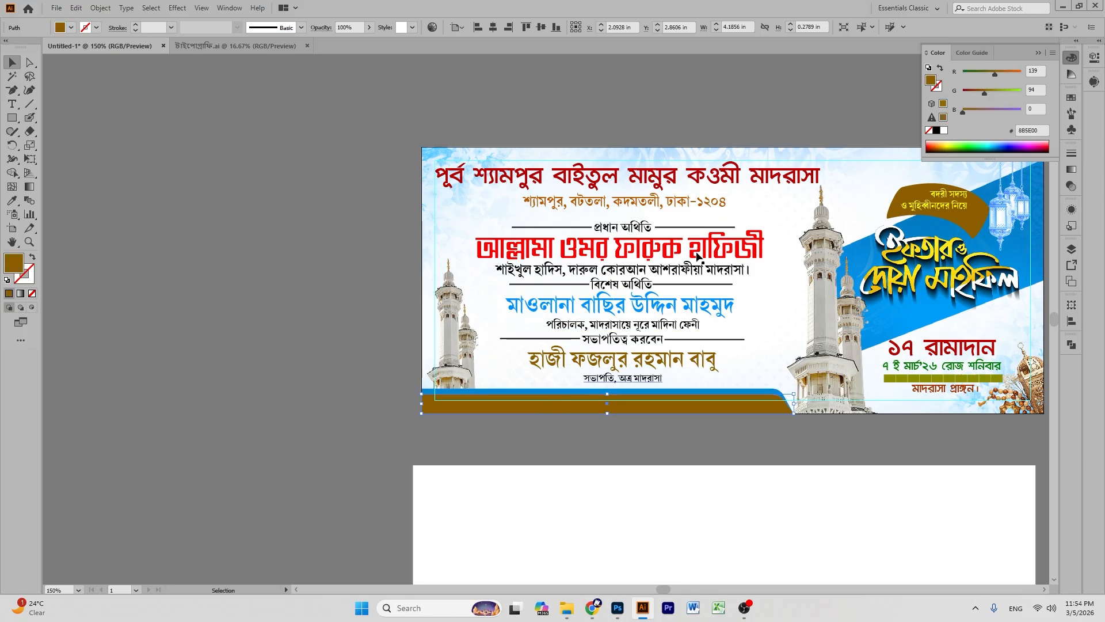
{"action": "left_click", "coordinate": [997, 89]}
{"action": "left_click", "coordinate": [983, 72]}
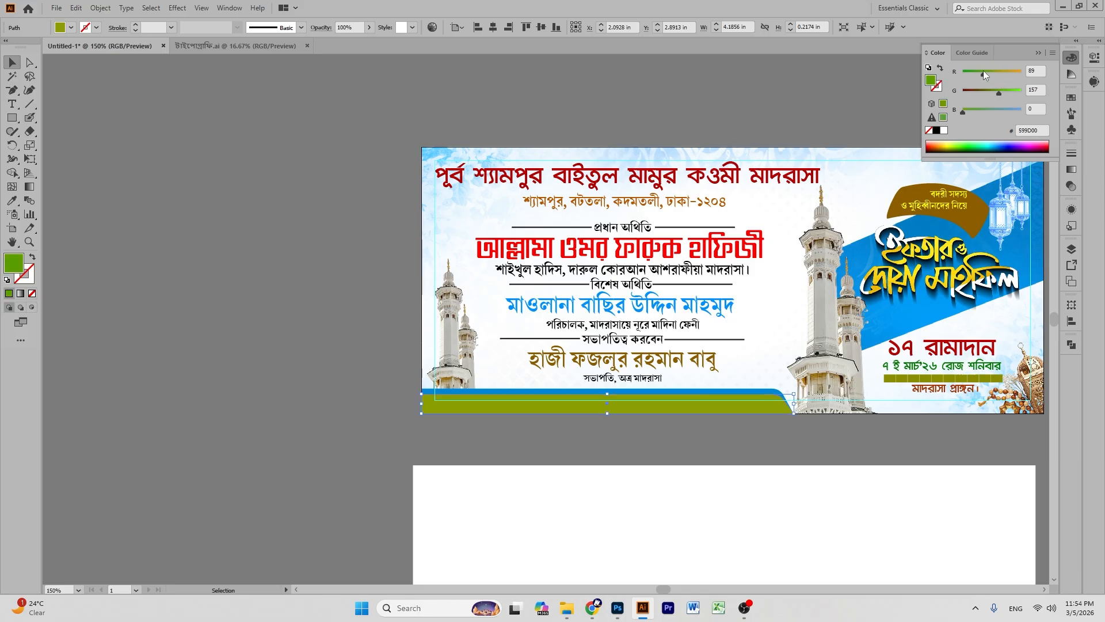
{"action": "left_click", "coordinate": [1008, 91]}
{"action": "left_click", "coordinate": [1022, 90]}
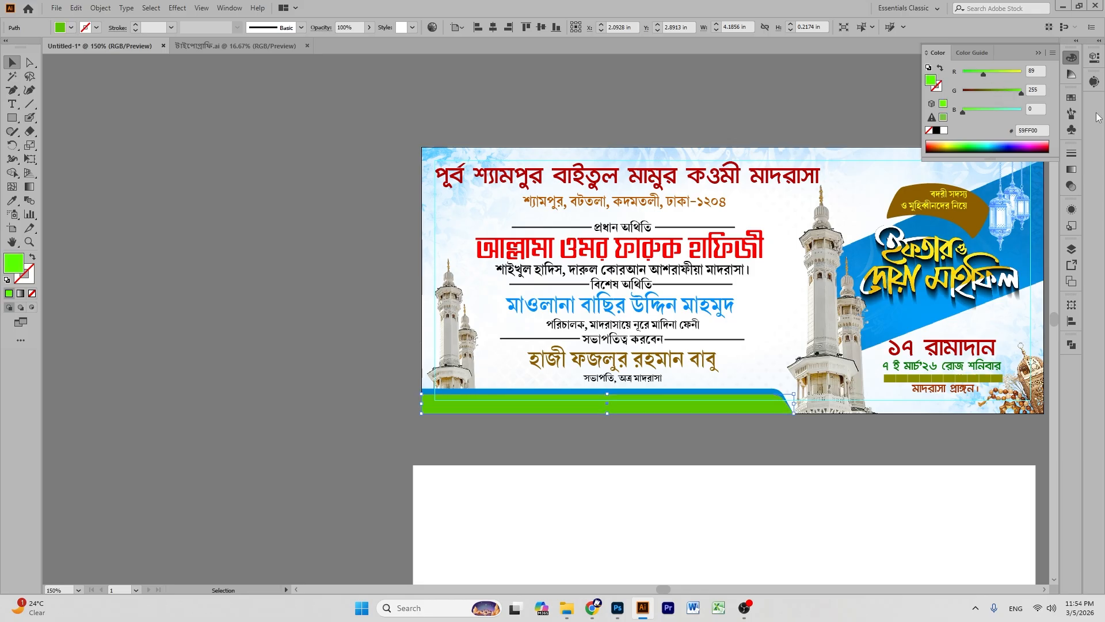
{"action": "left_click", "coordinate": [1022, 109]}
{"action": "left_click", "coordinate": [963, 71]}
{"action": "left_click", "coordinate": [1012, 90]}
{"action": "left_click", "coordinate": [1001, 92]}
{"action": "left_click", "coordinate": [1002, 92]}
{"action": "left_click", "coordinate": [1000, 92]}
{"action": "left_click", "coordinate": [299, 154]}
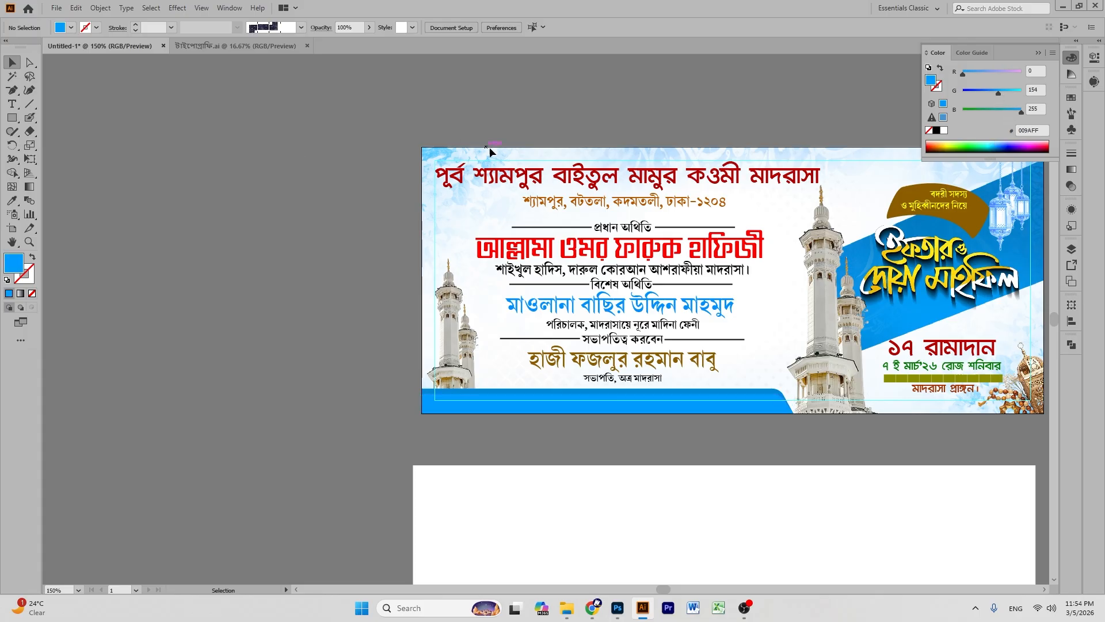
{"action": "scroll", "coordinate": [489, 146], "scroll_direction": "up", "scroll_amount": 2}
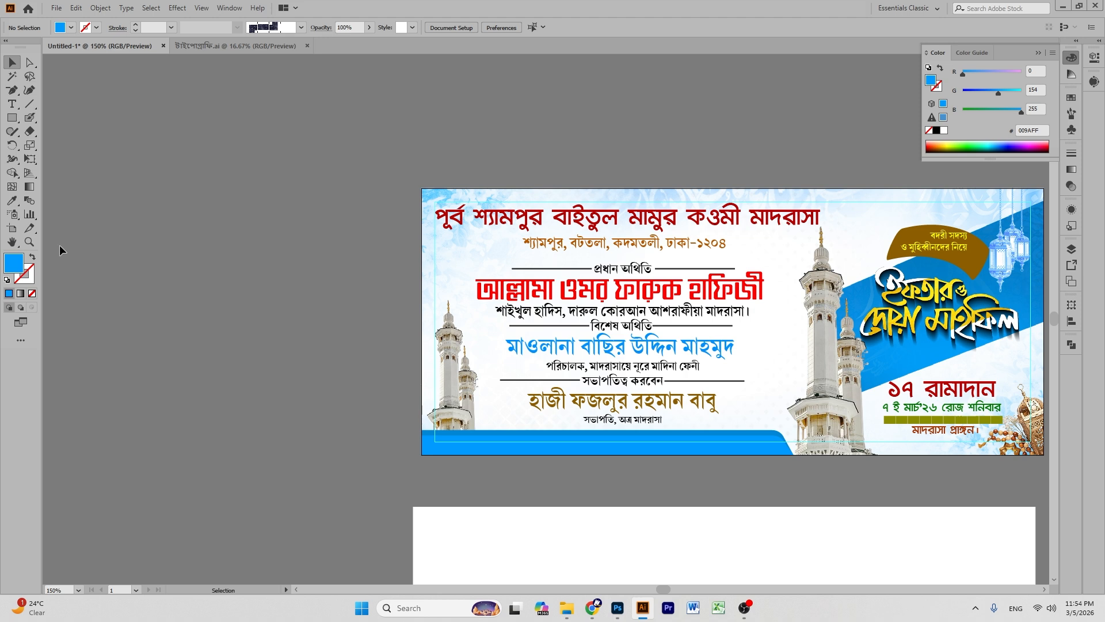
- Delete the empty white rectangle lying beneath the banner
{"action": "left_click", "coordinate": [12, 242]}
{"action": "left_click_drag", "start_coordinate": [646, 311], "coordinate": [423, 268]}
{"action": "left_click_drag", "start_coordinate": [536, 366], "coordinate": [544, 364]}
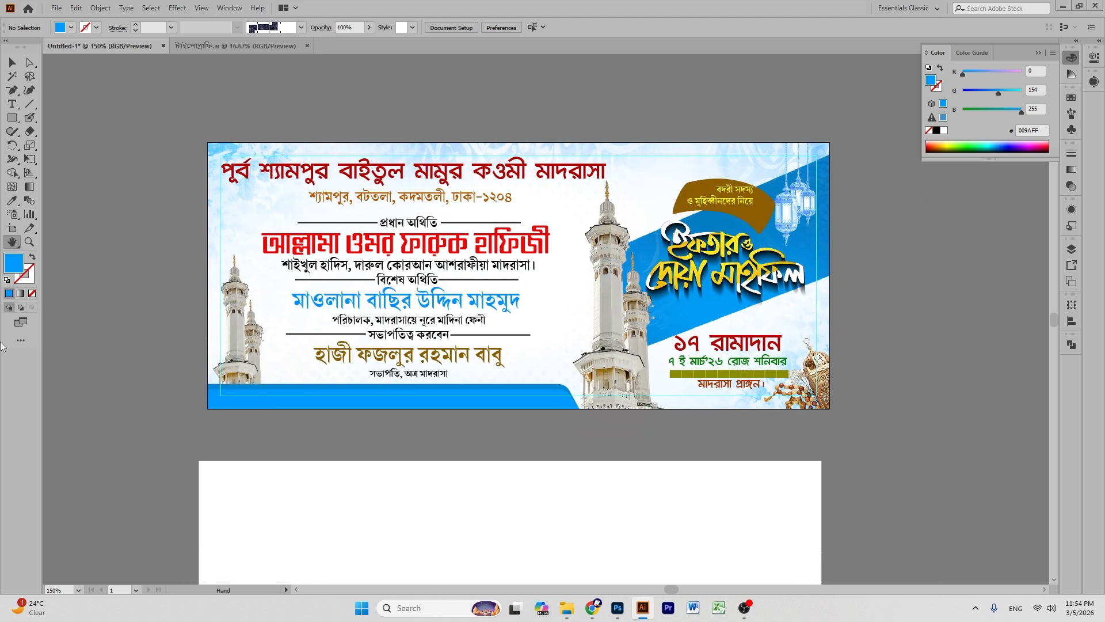
{"action": "left_click", "coordinate": [12, 63]}
{"action": "left_click", "coordinate": [530, 509]}
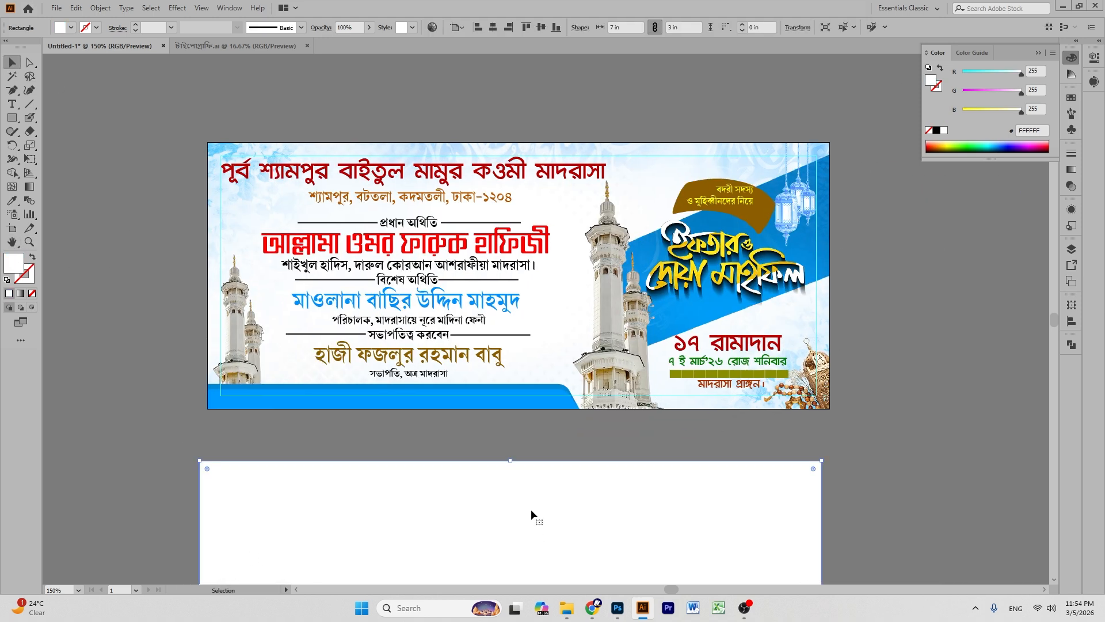
{"action": "key", "text": "Delete"}
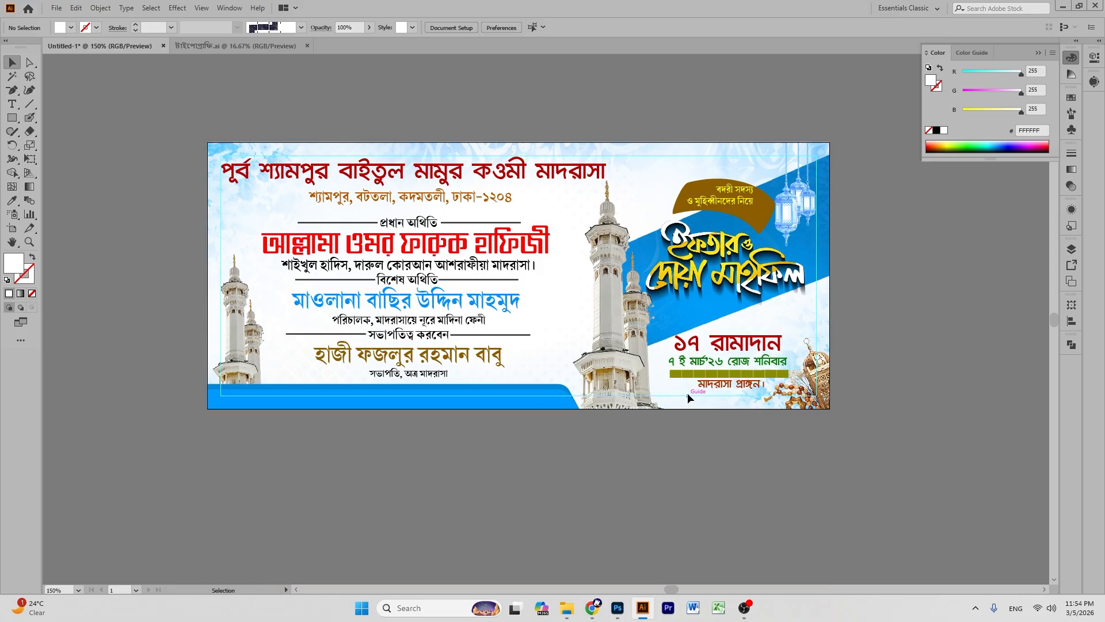